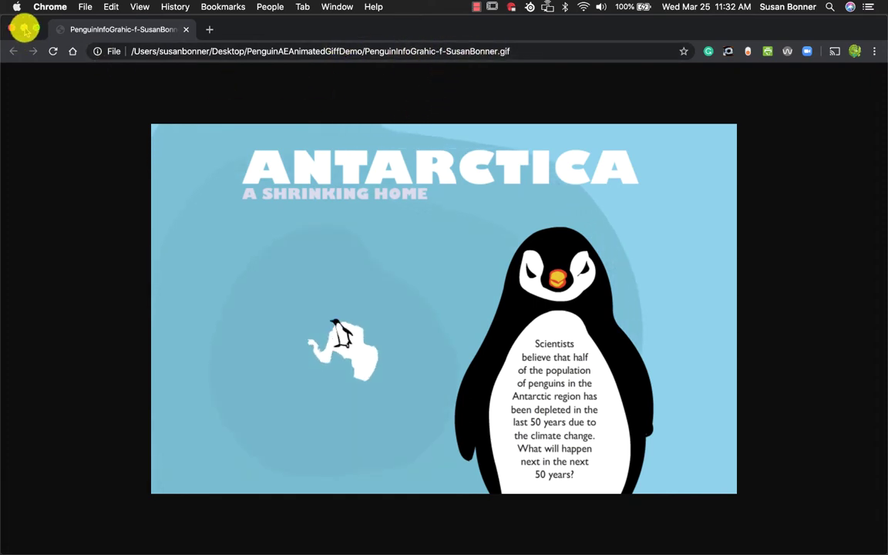
# Step: Minimize Chrome's penguin GIF preview and select the PSD in the PenguinAEAnimatedGiffDemo folder
pyautogui.click(24, 28)
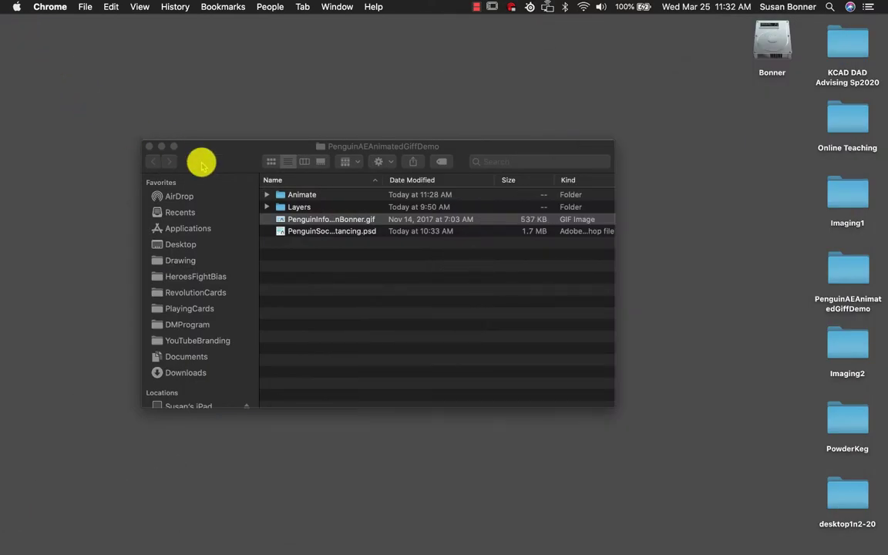
pyautogui.click(202, 165)
pyautogui.click(310, 231)
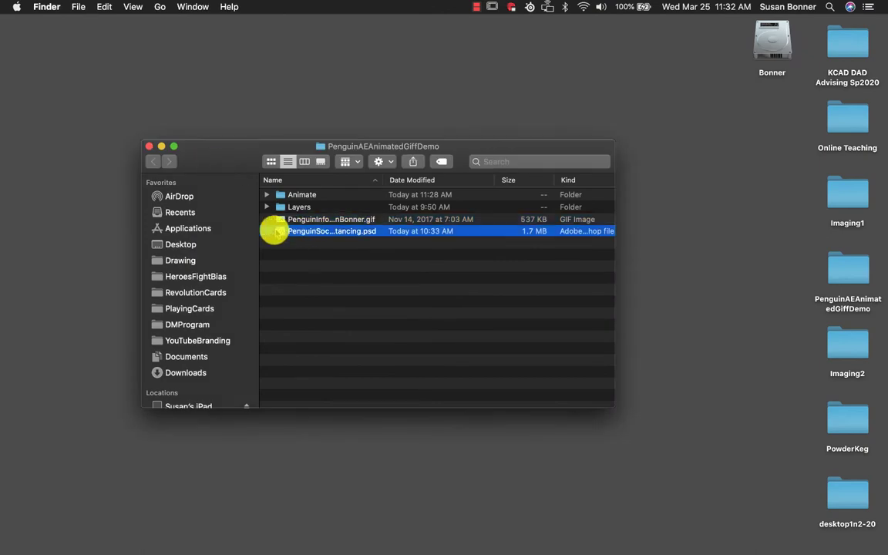
# Step: Bring After Effects forward, resize the viewer and timeline areas, and switch to the Standard workspace
pyautogui.moveTo(16, 466)
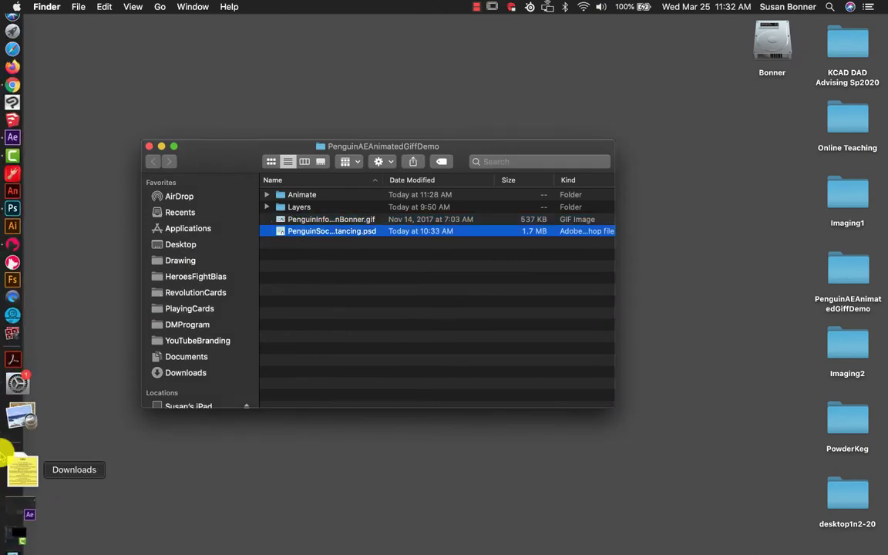
pyautogui.click(21, 158)
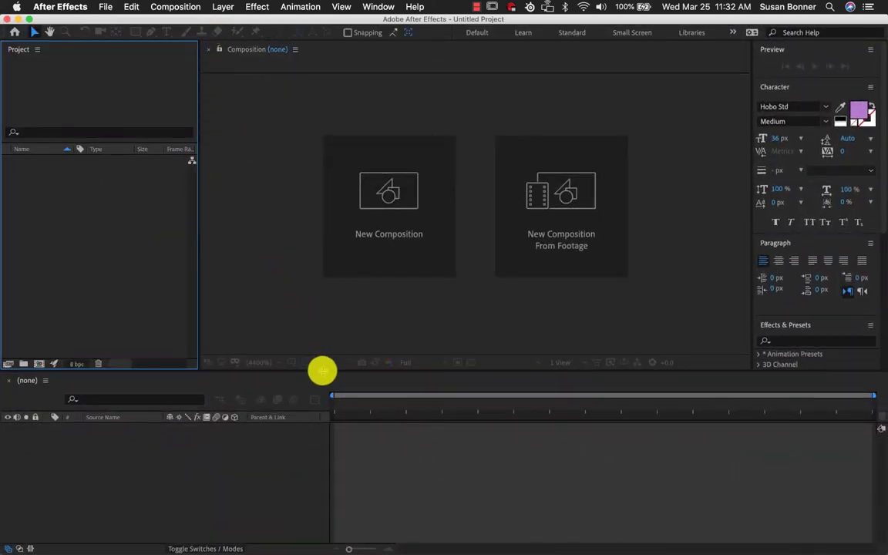
pyautogui.moveTo(322, 370); pyautogui.dragTo(308, 351)
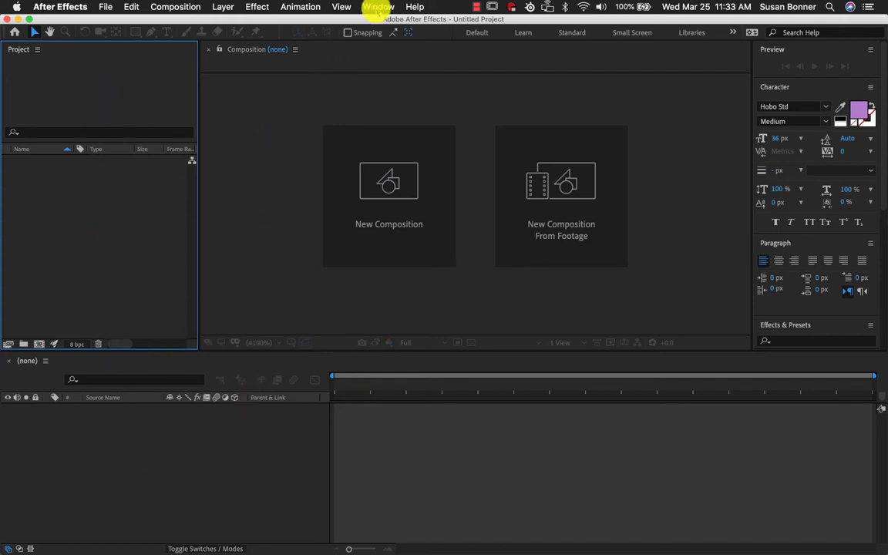
pyautogui.click(377, 6)
pyautogui.moveTo(374, 20)
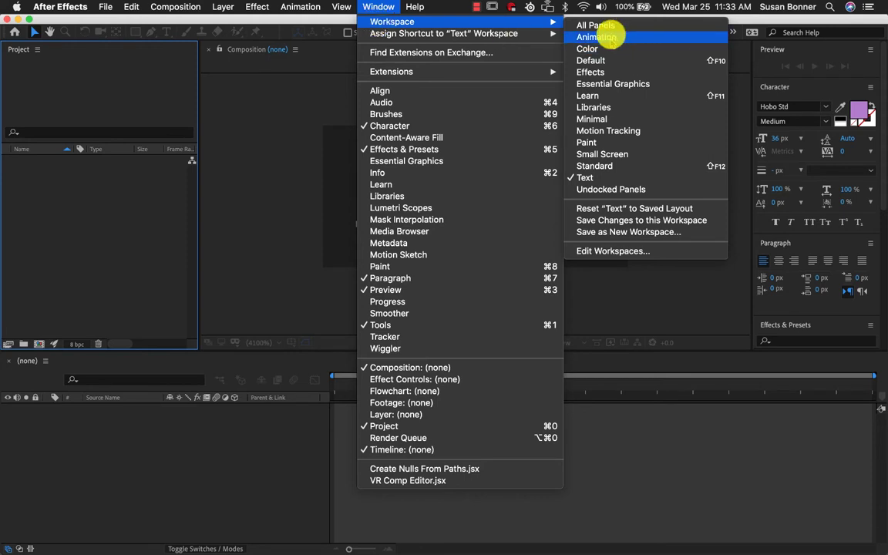
pyautogui.click(594, 165)
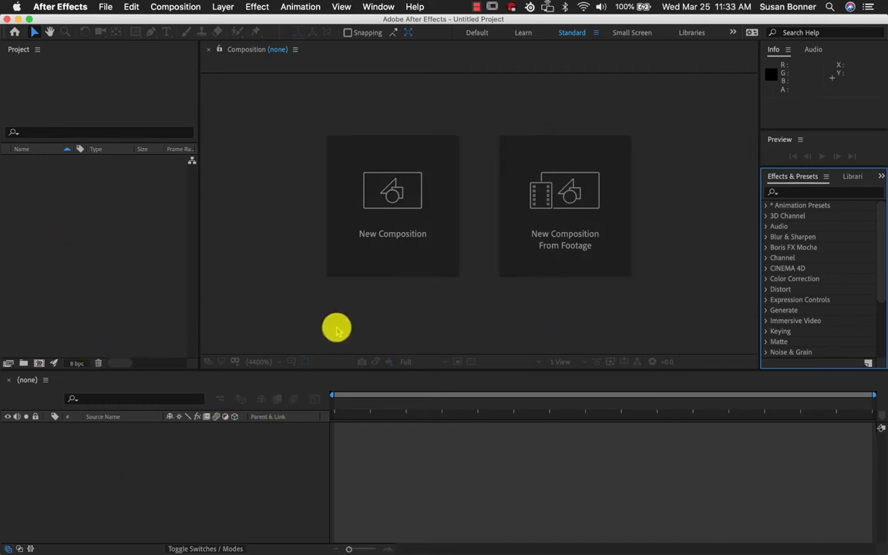
# Step: In the Import File dialog, select PenguinSocialDistancing.psd from Desktop > PenguinAEAnimatedGiffDemo
pyautogui.click(105, 7)
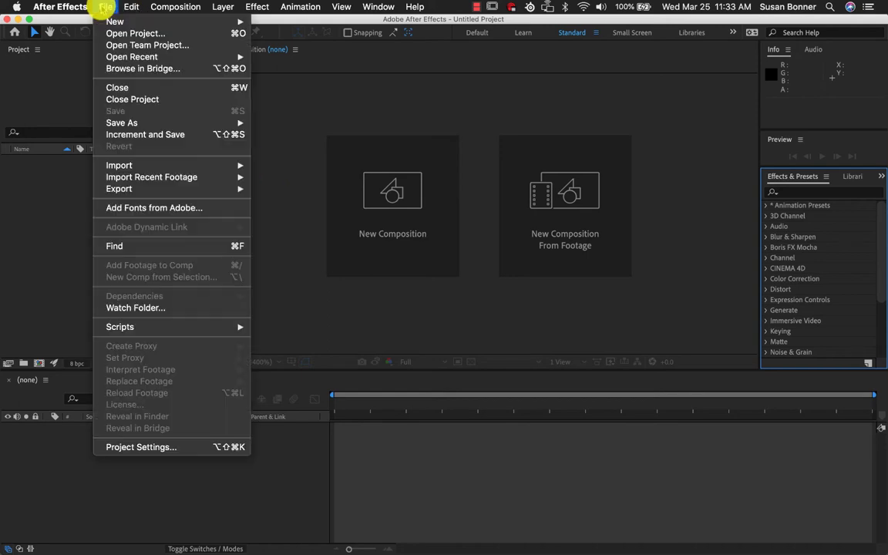
pyautogui.moveTo(208, 166)
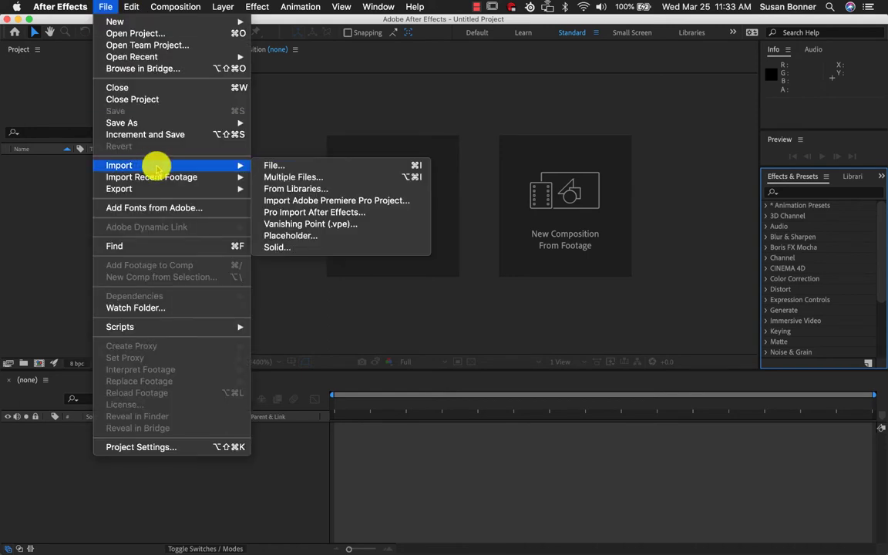
pyautogui.click(271, 166)
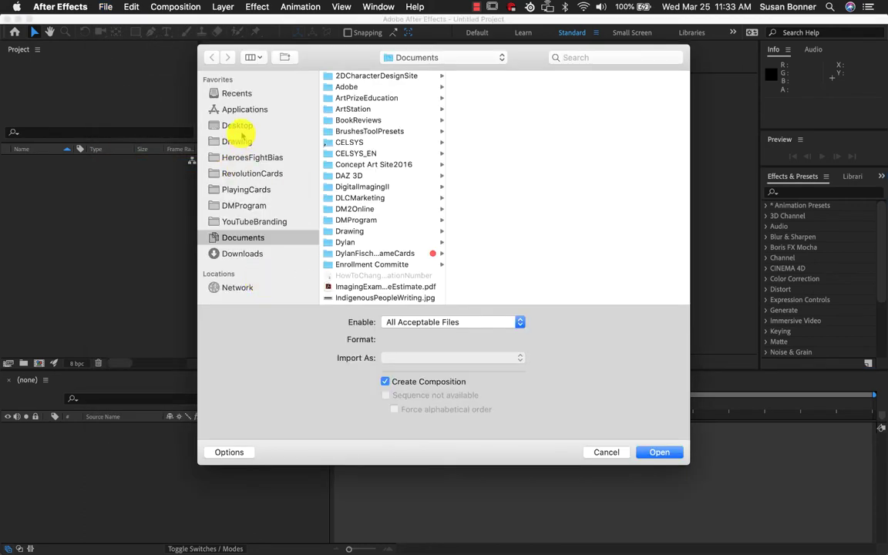
pyautogui.click(236, 126)
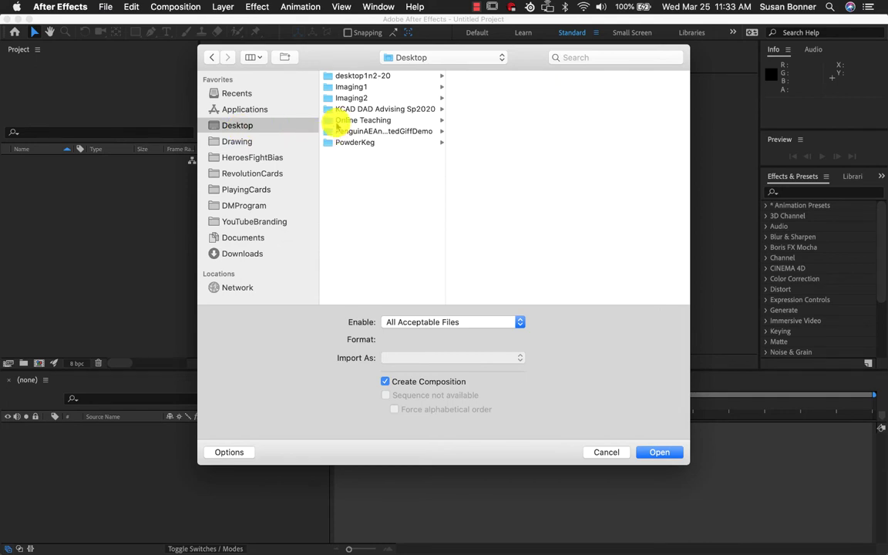
pyautogui.click(330, 132)
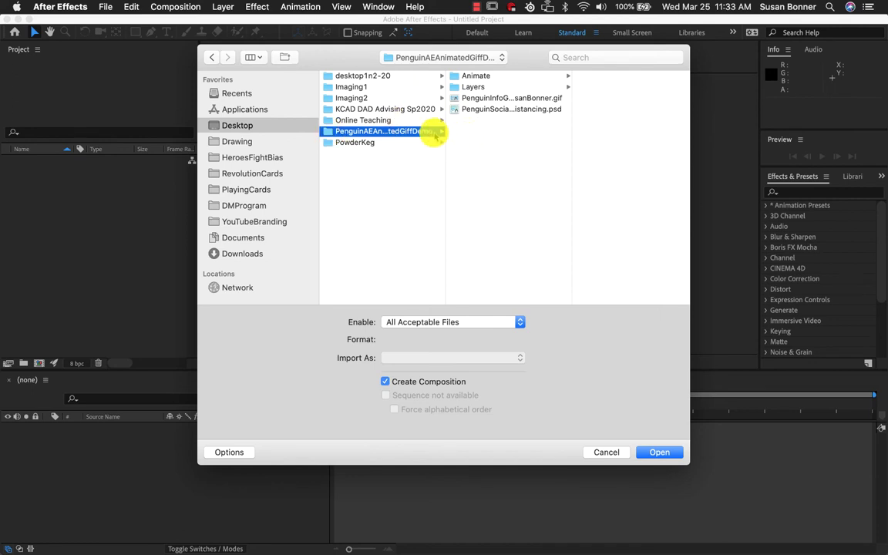
pyautogui.click(483, 109)
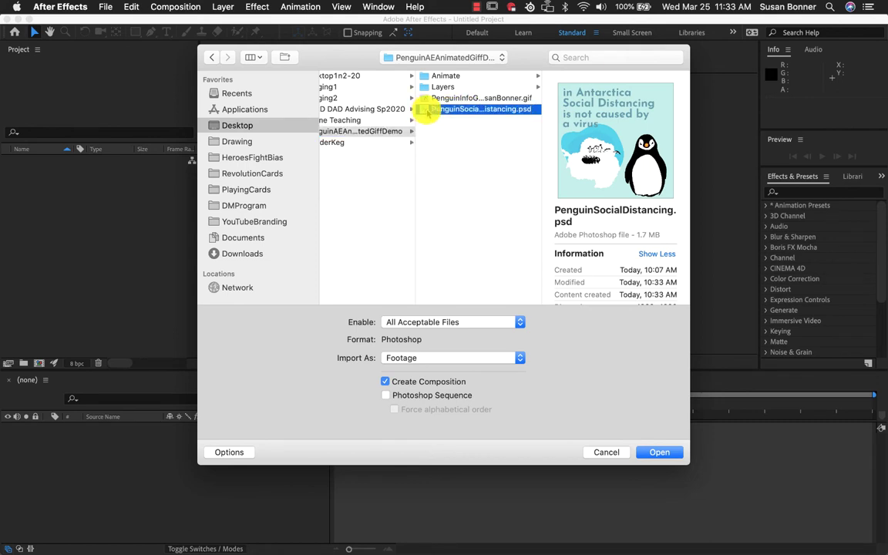
pyautogui.click(461, 87)
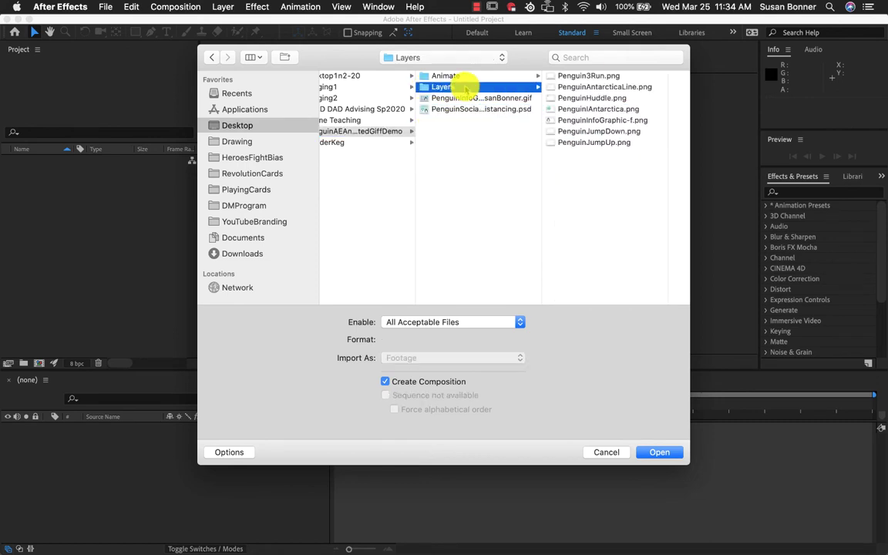
pyautogui.click(440, 110)
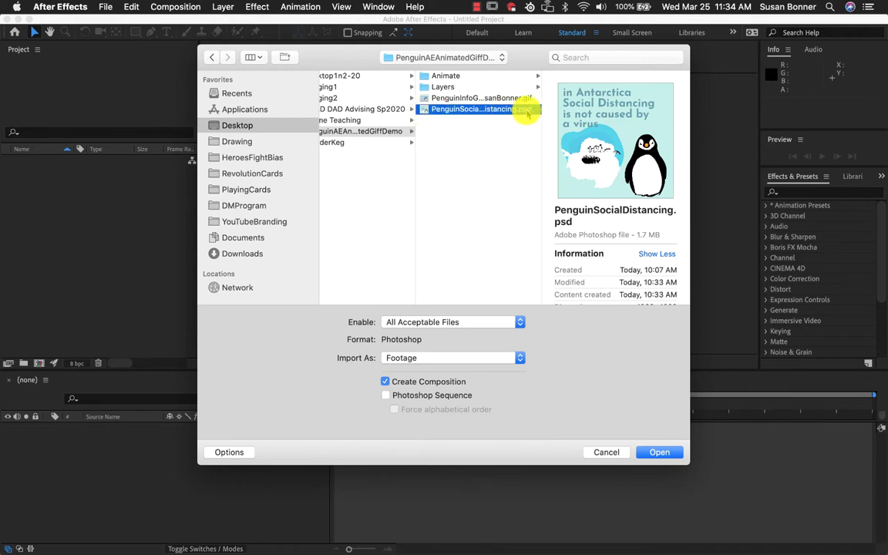
# Step: Set Import As to Composition - Retain Layer Sizes and start the import
pyautogui.click(450, 359)
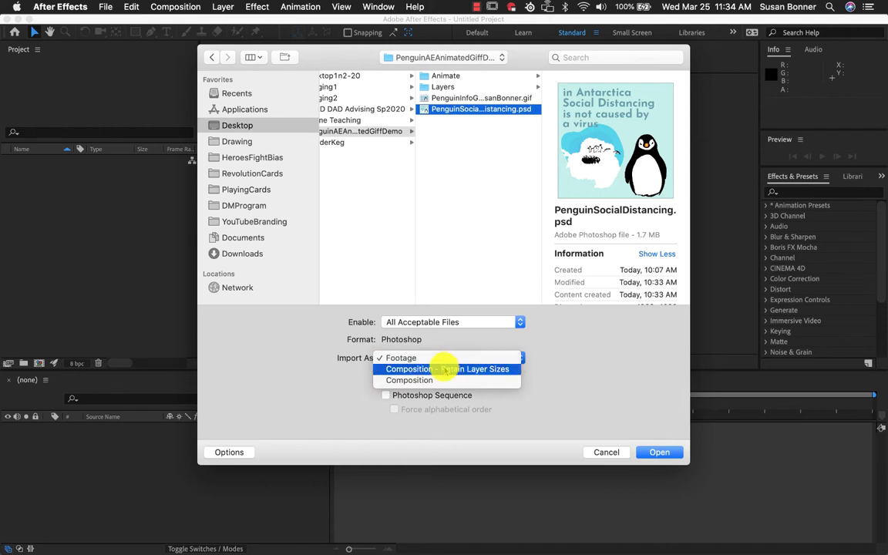
pyautogui.click(347, 355)
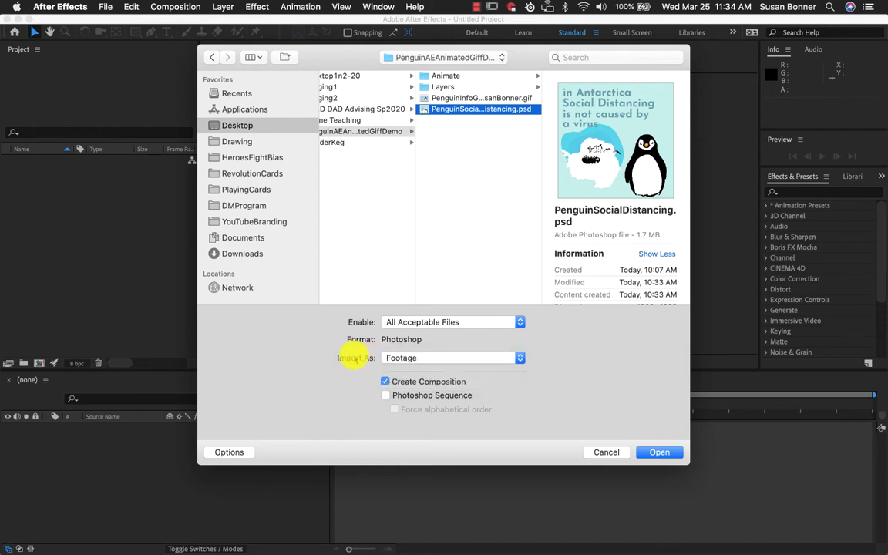
pyautogui.click(401, 357)
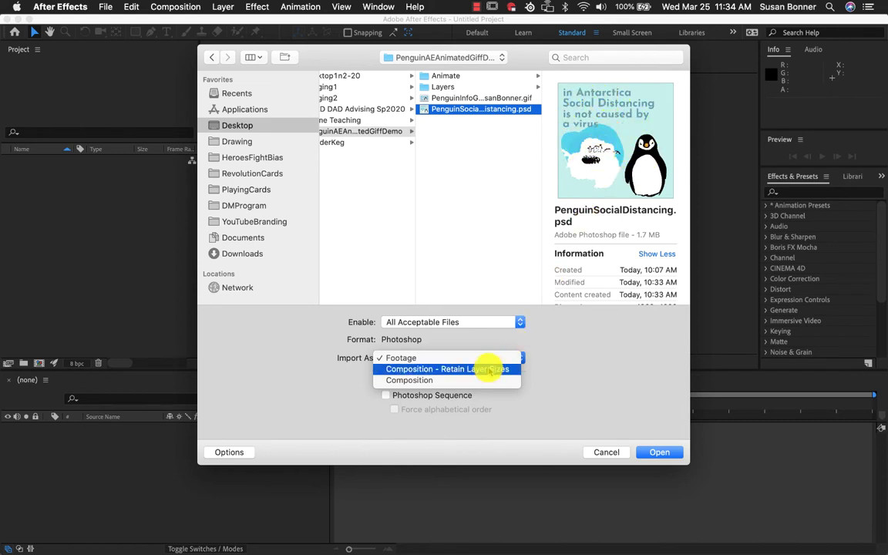
pyautogui.click(434, 370)
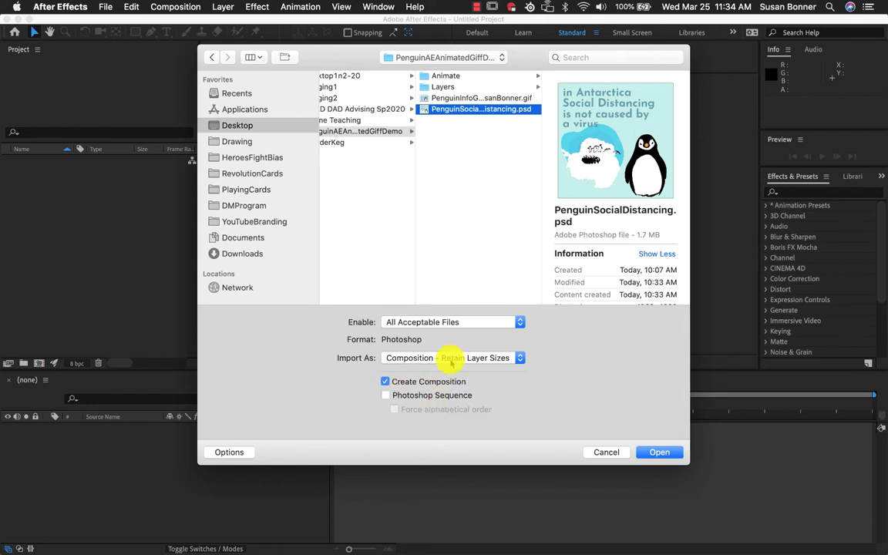
pyautogui.click(656, 453)
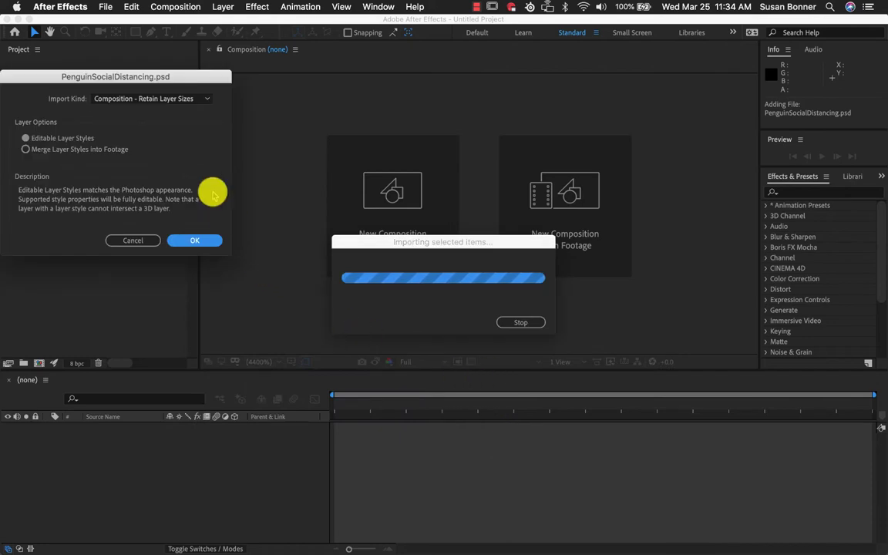
# Step: Keep Editable Layer Styles in the layer options and confirm the import with OK
pyautogui.moveTo(174, 75); pyautogui.dragTo(226, 102)
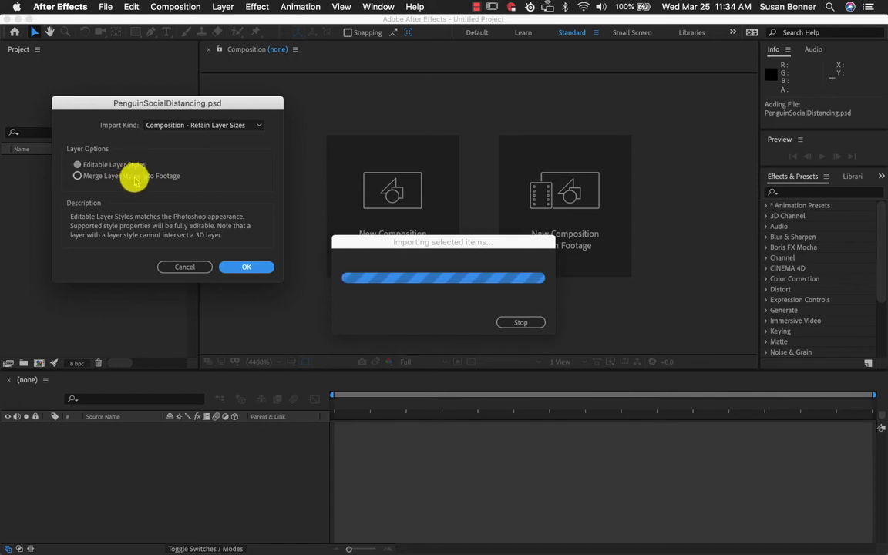
pyautogui.click(244, 266)
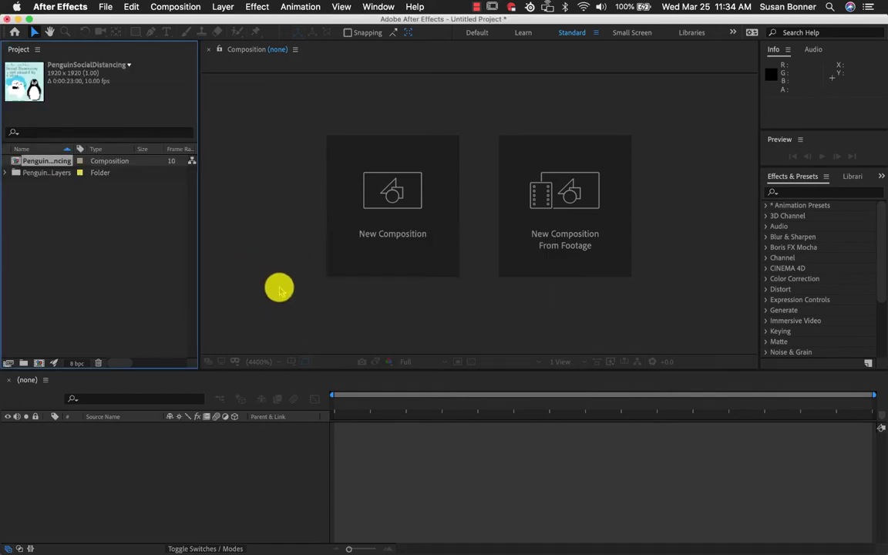
# Step: Expand the Layers folder and preview each imported layer, from the 'a virus' text to the blue blob
pyautogui.click(7, 175)
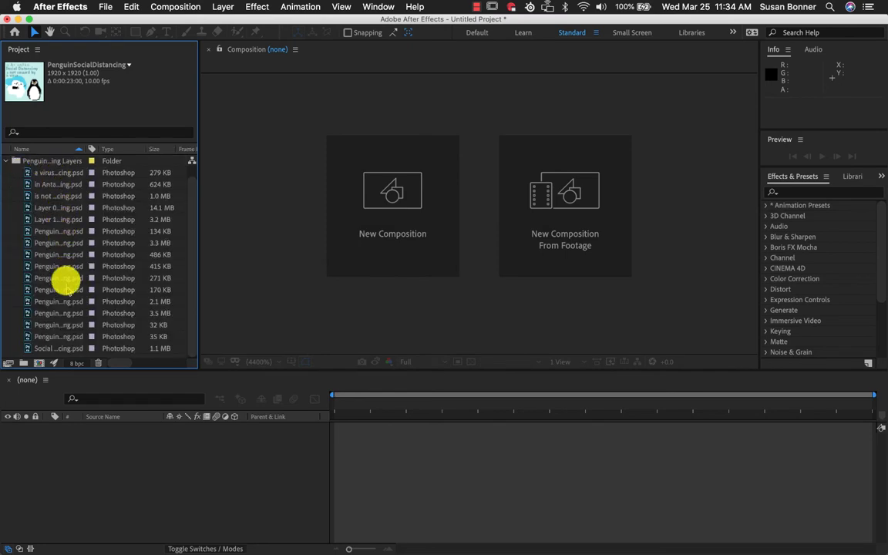
pyautogui.scroll(1, 65, 287)
pyautogui.click(67, 188)
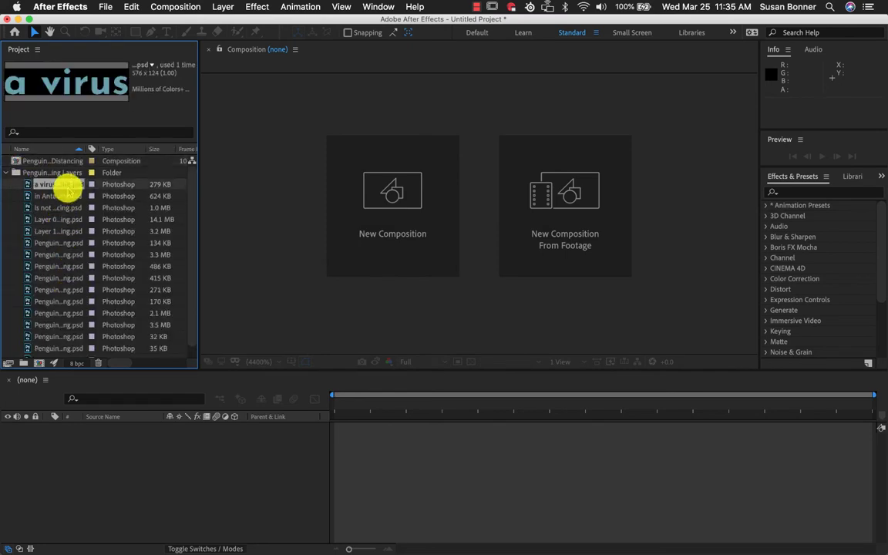
pyautogui.click(64, 197)
pyautogui.click(66, 208)
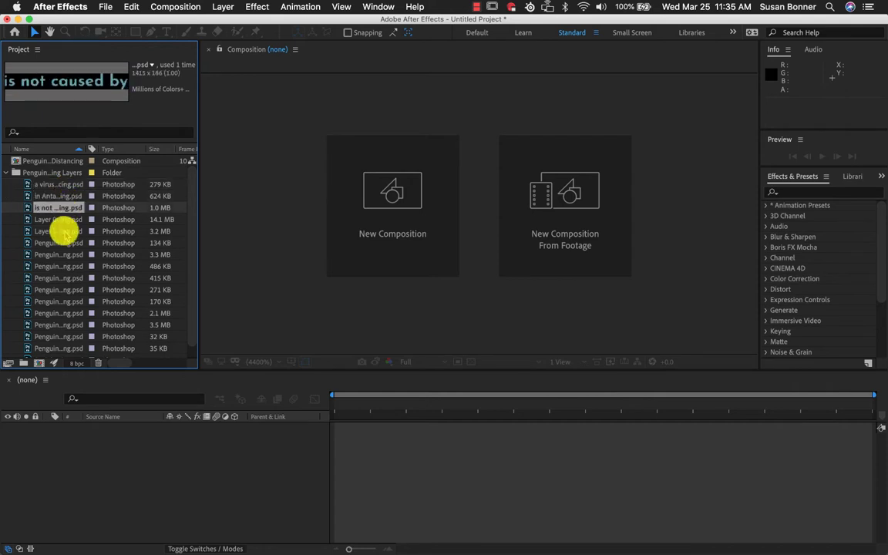
pyautogui.click(63, 231)
pyautogui.click(65, 244)
pyautogui.click(65, 254)
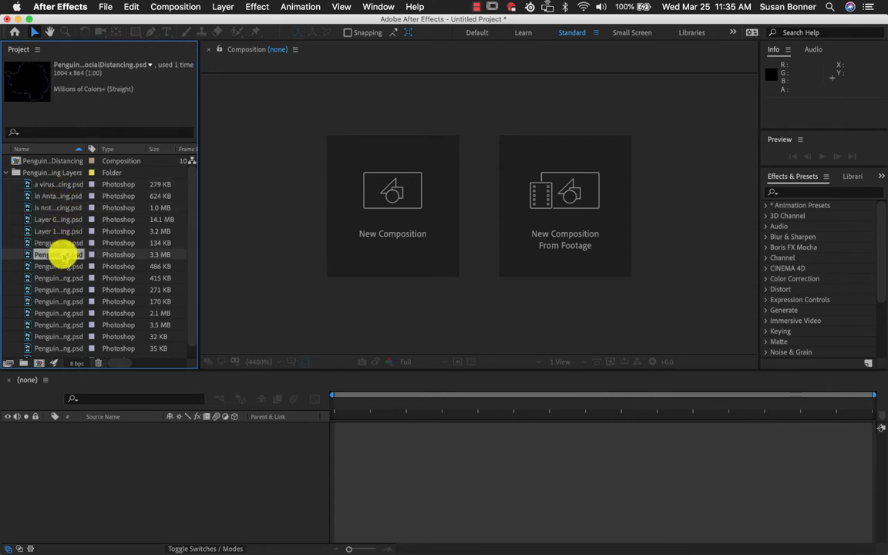
pyautogui.click(65, 264)
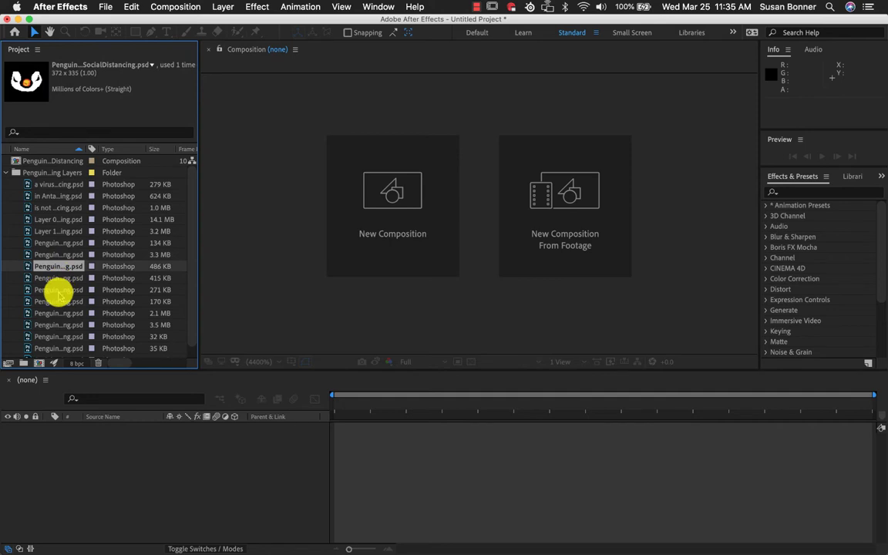
pyautogui.click(58, 291)
pyautogui.click(60, 302)
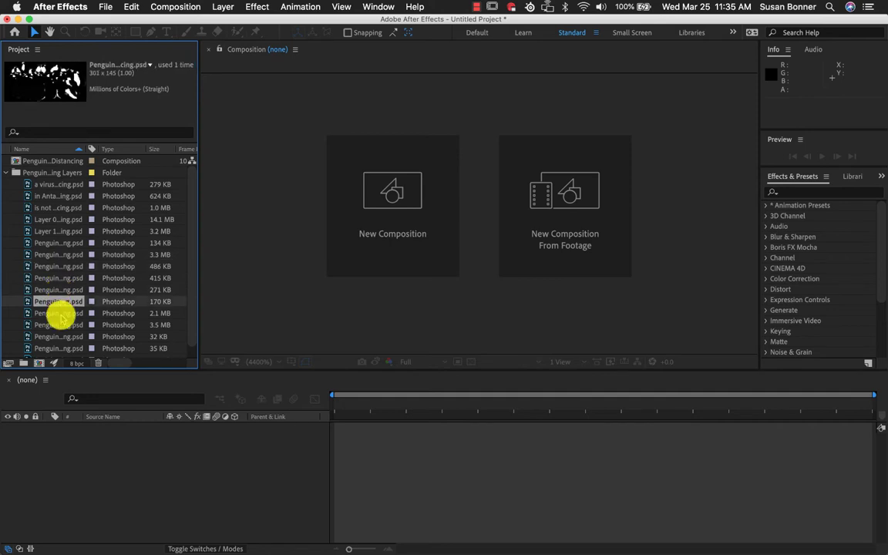
pyautogui.click(56, 323)
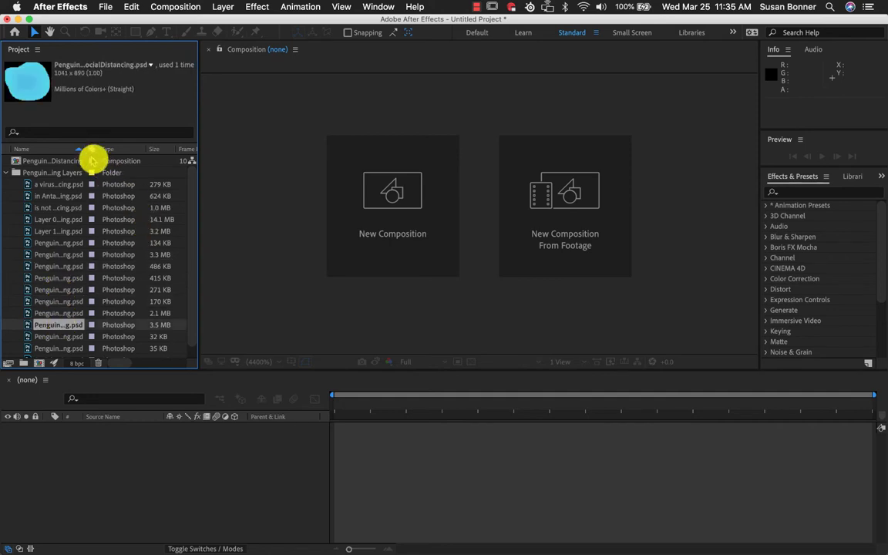
# Step: Move the Type column and preview more layers like Penguin3Run, then collapse the folder and select the composition
pyautogui.moveTo(112, 152); pyautogui.dragTo(164, 153)
pyautogui.scroll(-1, 112, 295)
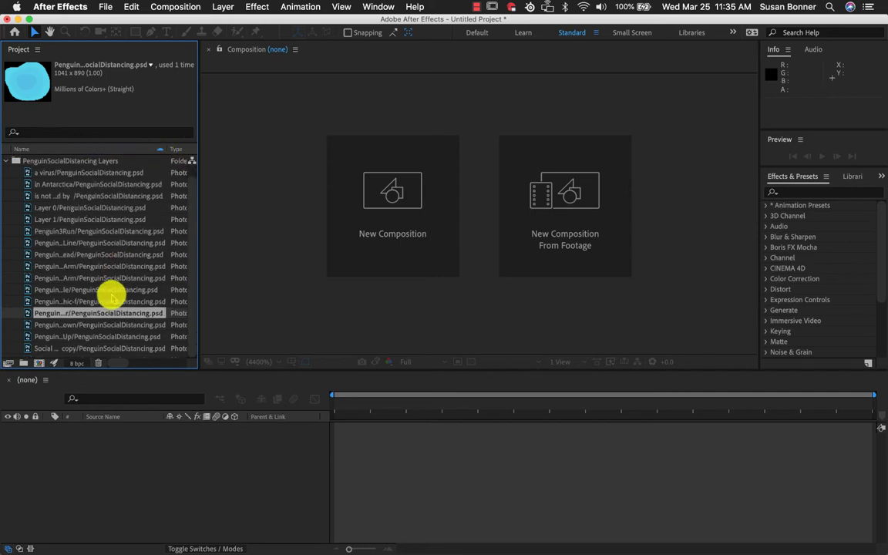
pyautogui.click(90, 339)
pyautogui.click(94, 315)
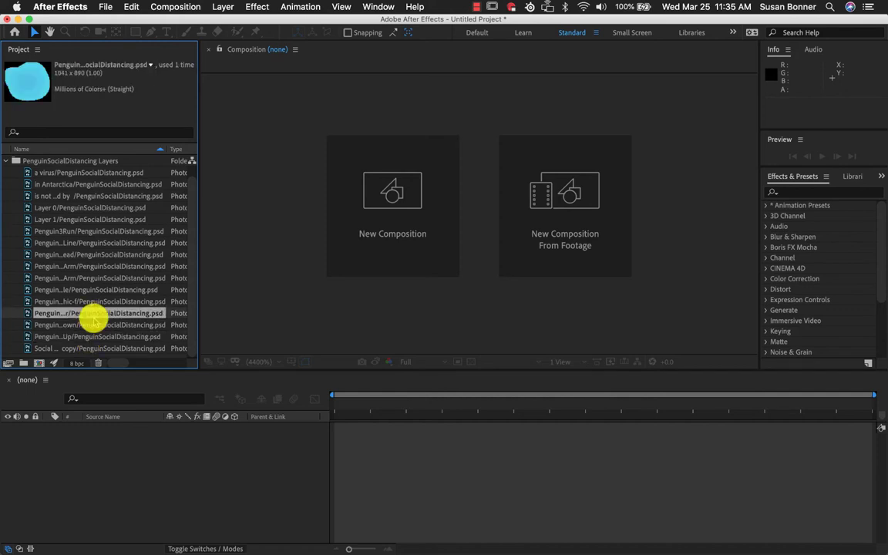
pyautogui.click(69, 163)
pyautogui.click(70, 172)
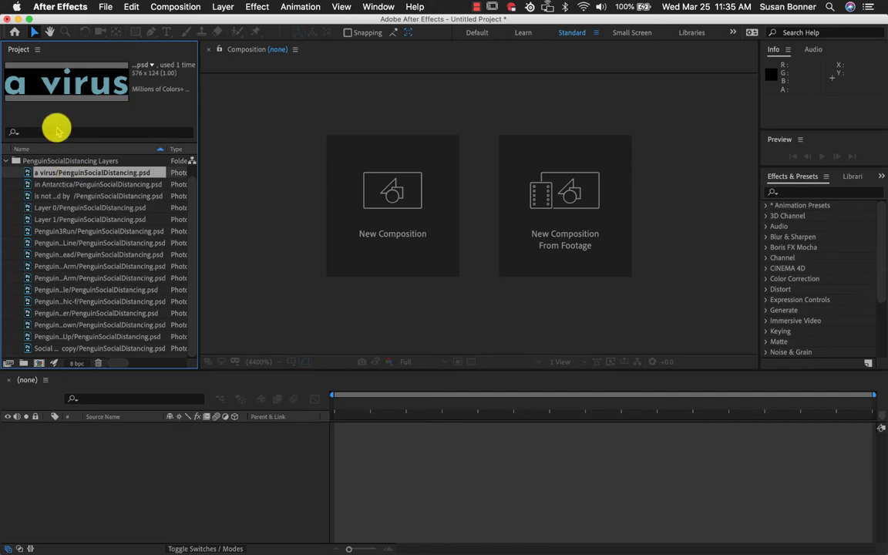
pyautogui.click(71, 230)
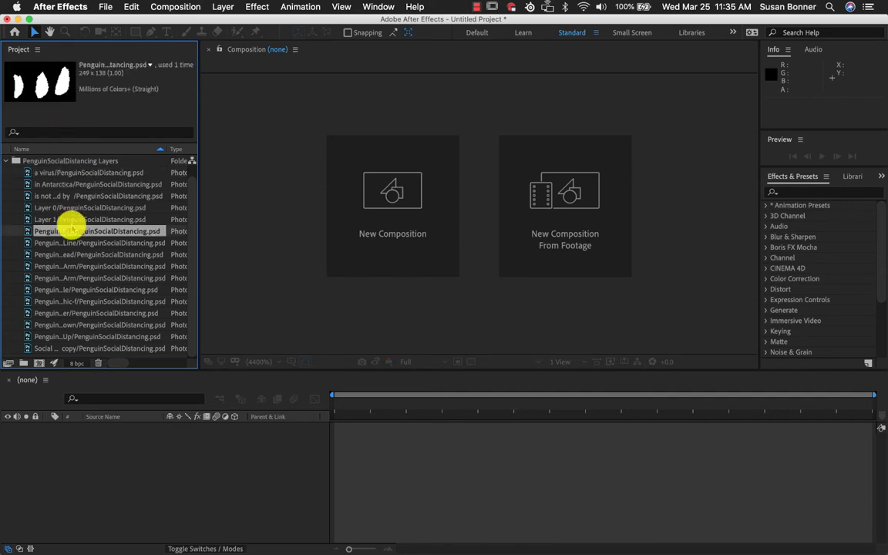
pyautogui.click(75, 324)
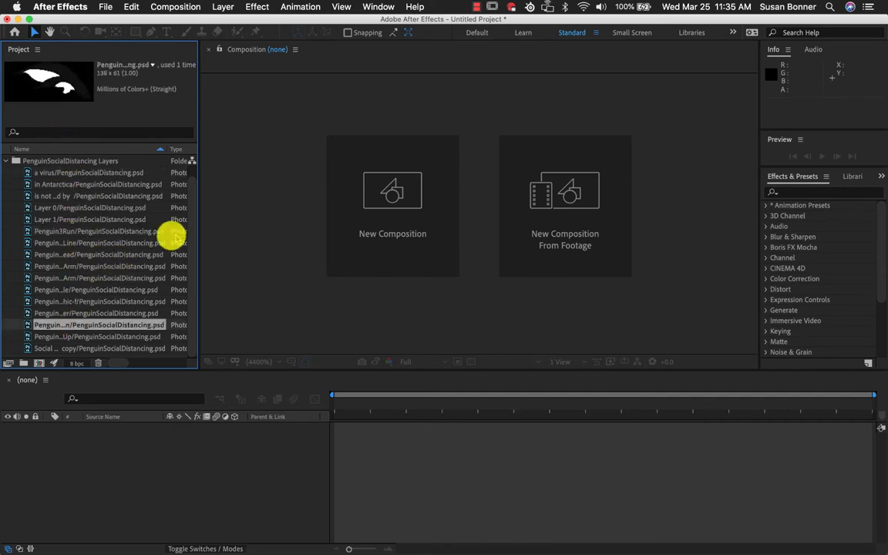
pyautogui.click(7, 161)
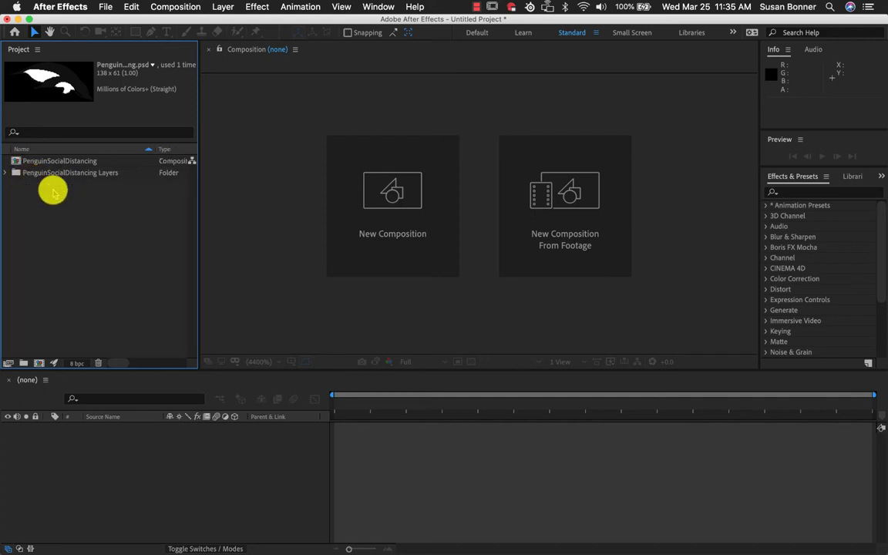
pyautogui.click(56, 164)
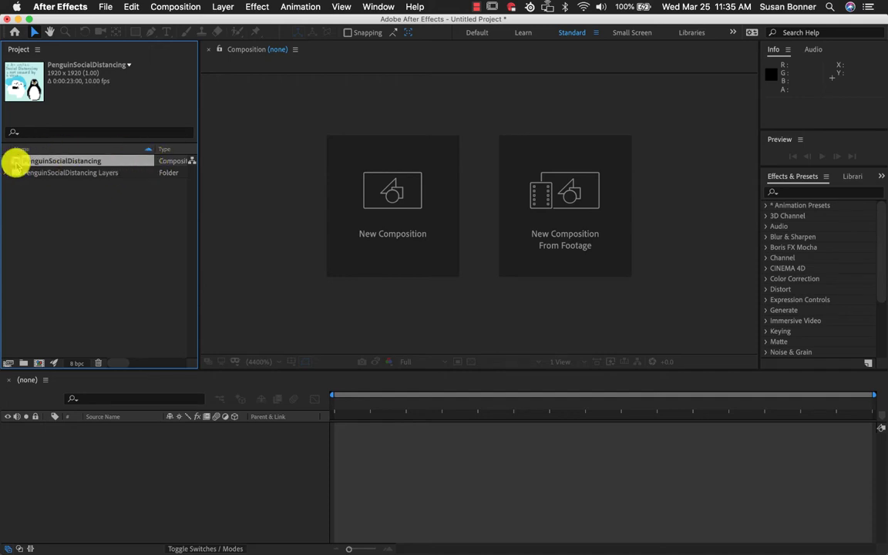
# Step: Open the composition, enlarge the timeline to all 16 layers, and toggle the 'in Antarctica' text visibility
pyautogui.doubleClick(15, 163)
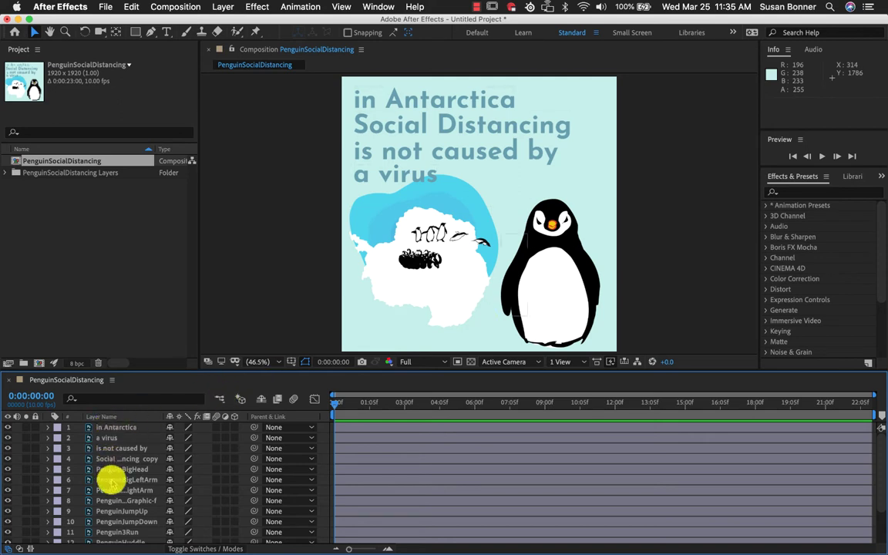
pyautogui.moveTo(155, 371); pyautogui.dragTo(163, 287)
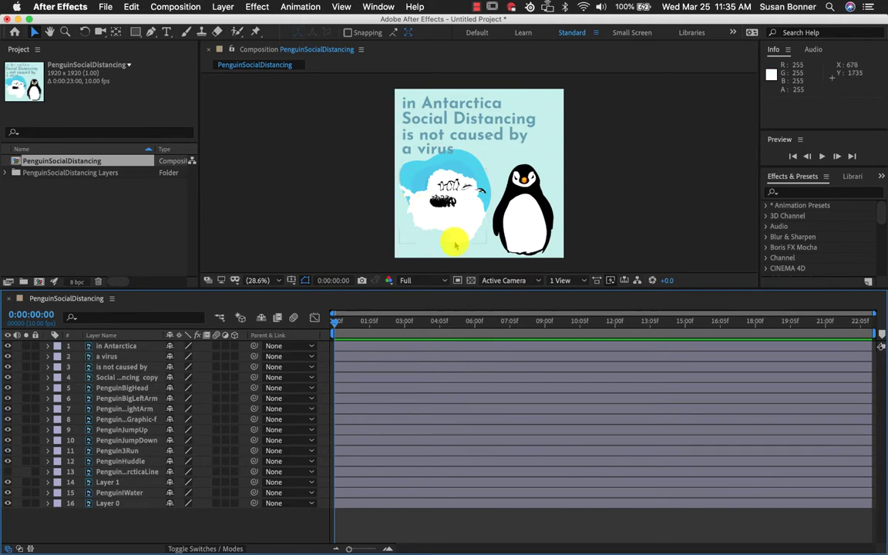
pyautogui.click(527, 202)
pyautogui.click(480, 105)
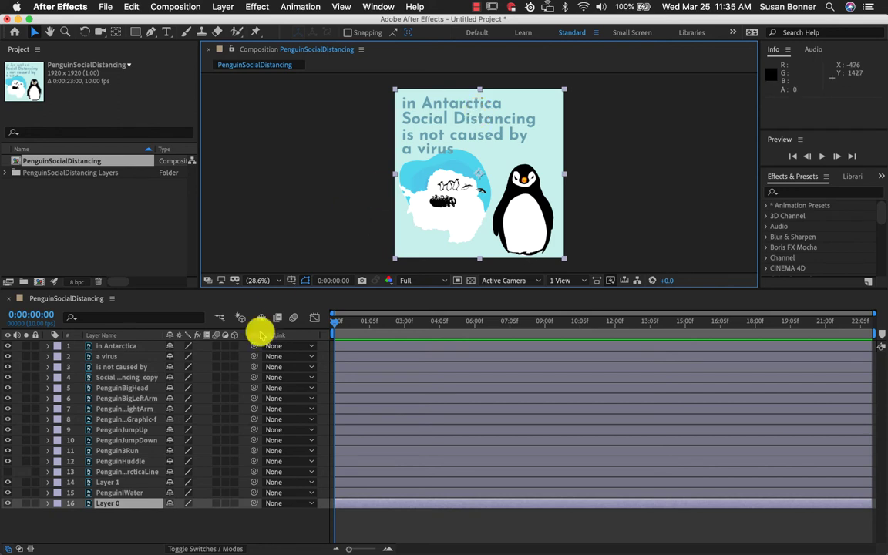
pyautogui.click(102, 347)
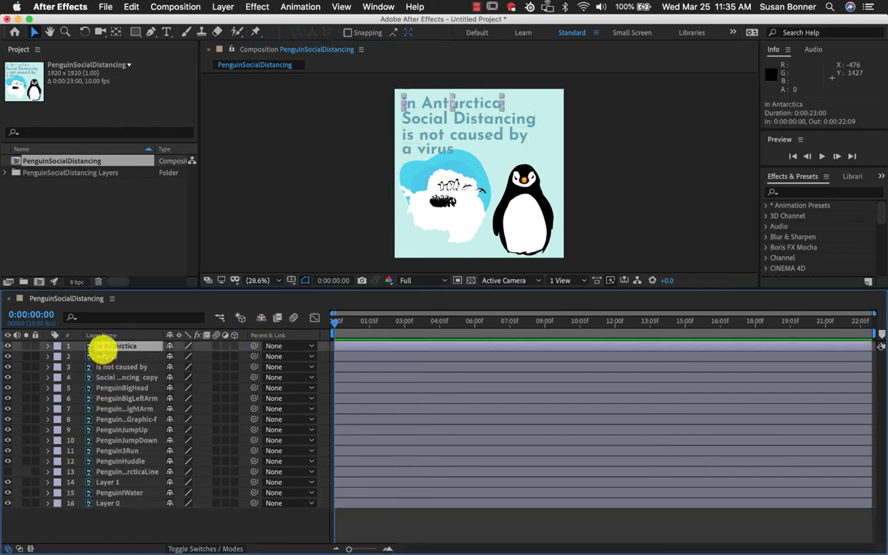
pyautogui.click(7, 346)
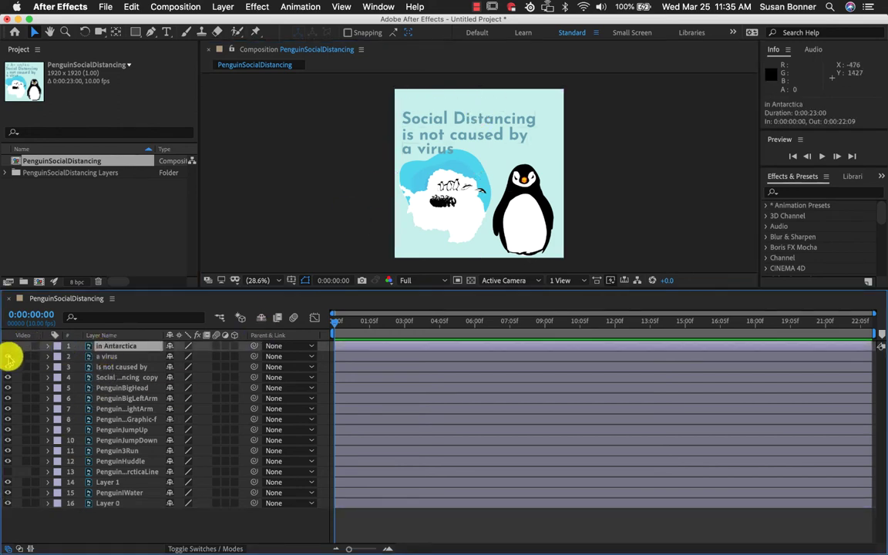
pyautogui.click(7, 346)
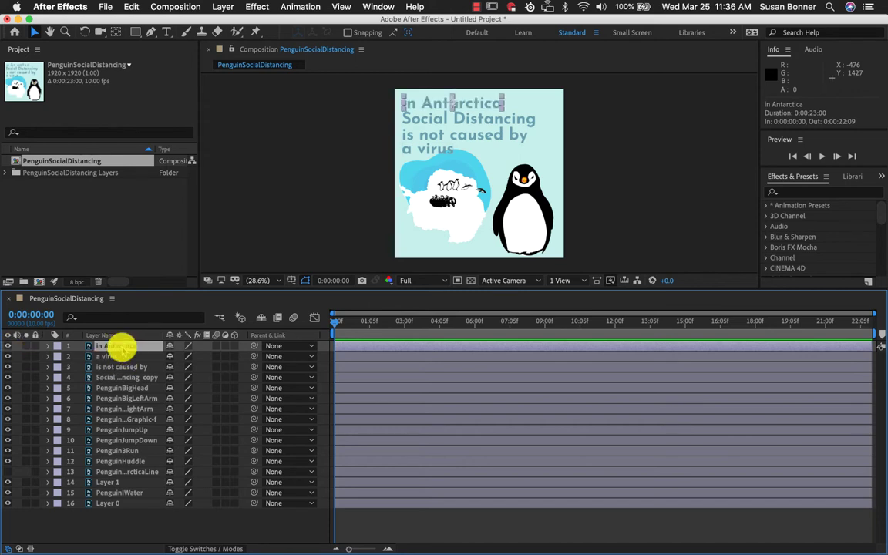
# Step: Compare the Antarctica outline, Layer 1, Layer 0 and water shape layers, then switch to Photoshop
pyautogui.click(126, 471)
pyautogui.click(117, 481)
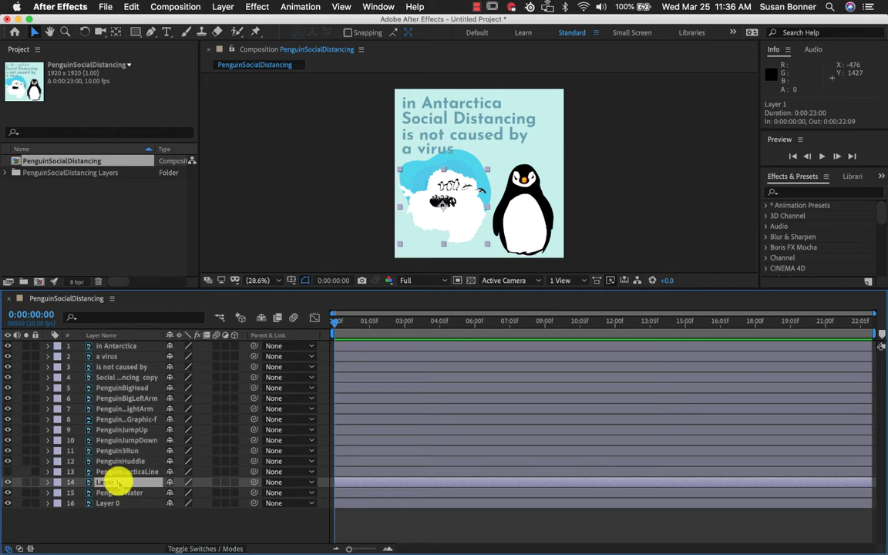
pyautogui.click(101, 504)
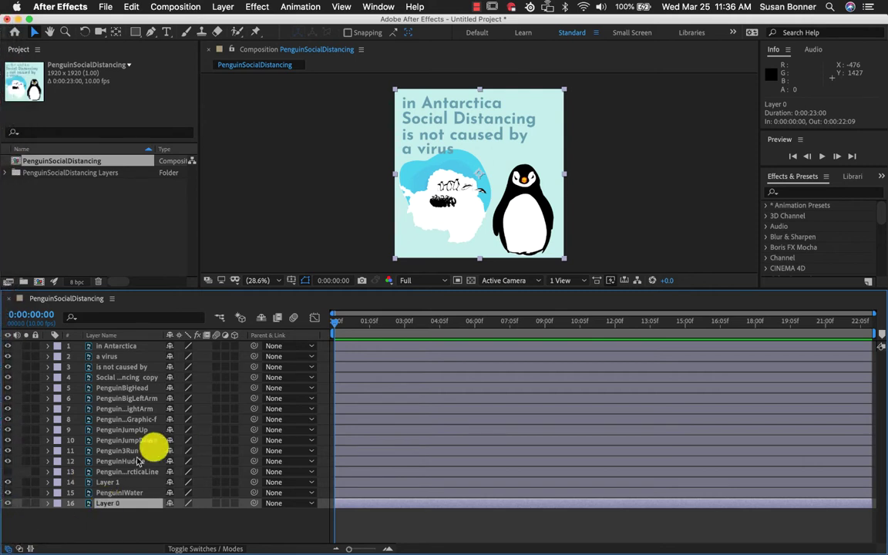
pyautogui.click(115, 482)
pyautogui.click(114, 503)
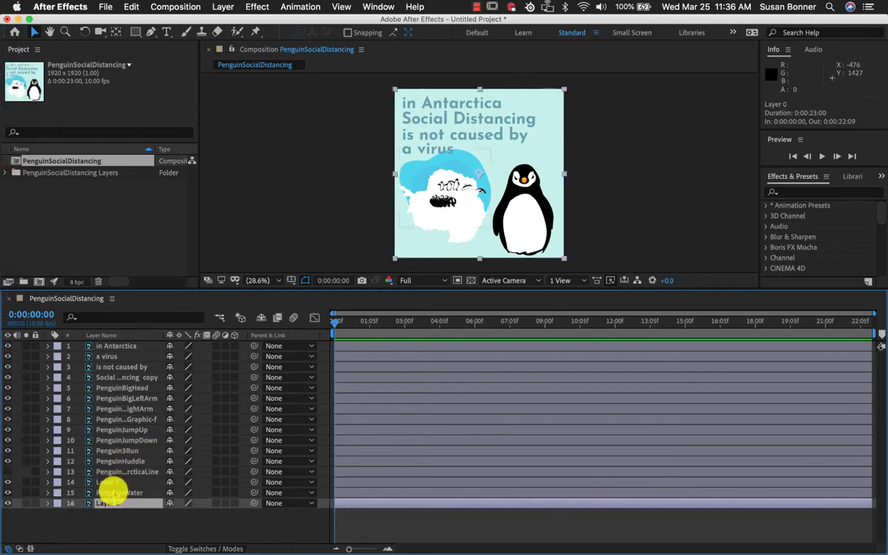
pyautogui.click(113, 481)
pyautogui.click(113, 503)
pyautogui.click(111, 483)
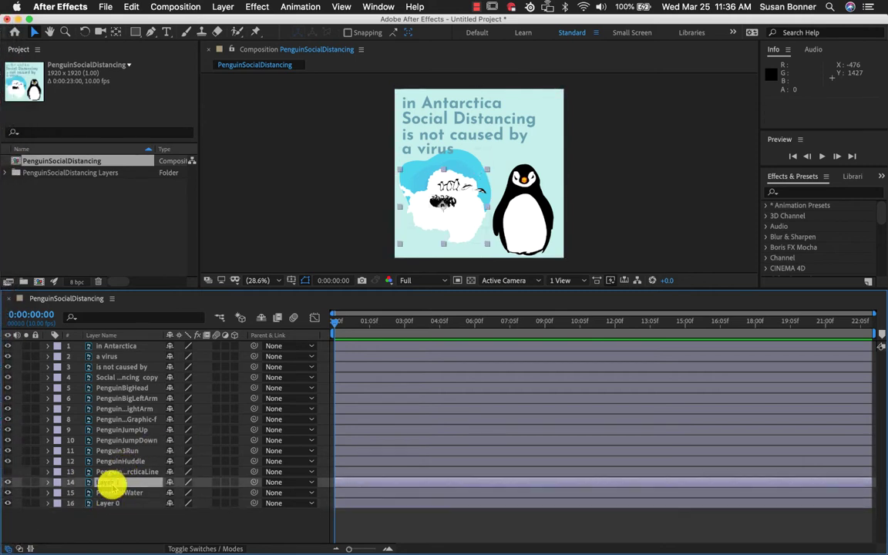
pyautogui.click(111, 505)
pyautogui.click(113, 483)
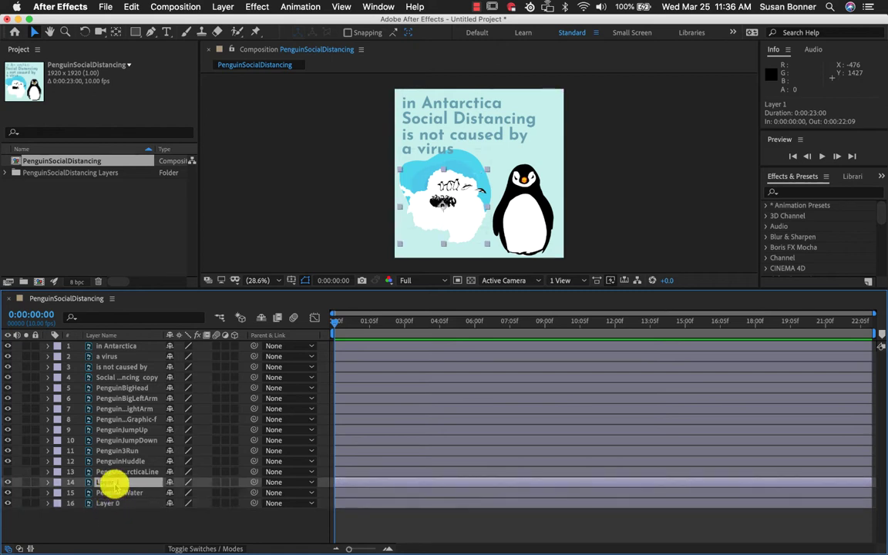
pyautogui.click(116, 505)
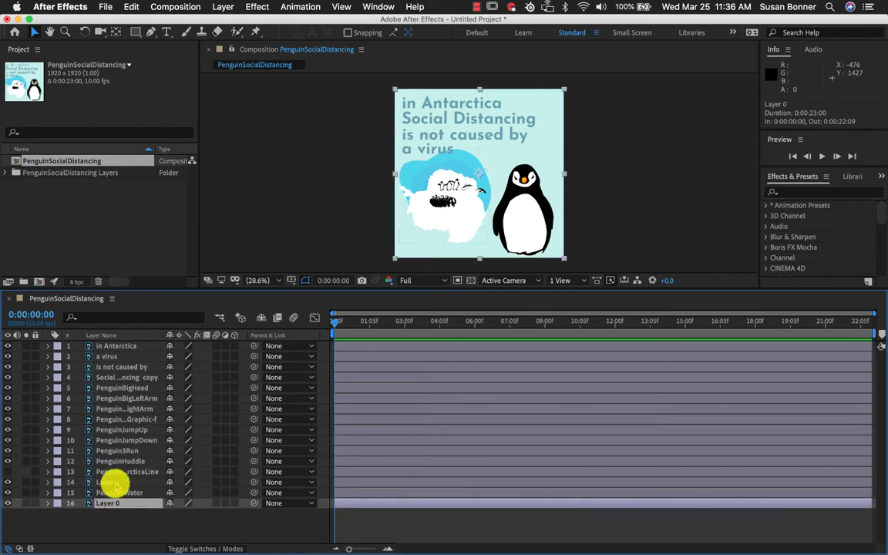
pyautogui.click(113, 481)
pyautogui.click(114, 493)
pyautogui.click(110, 505)
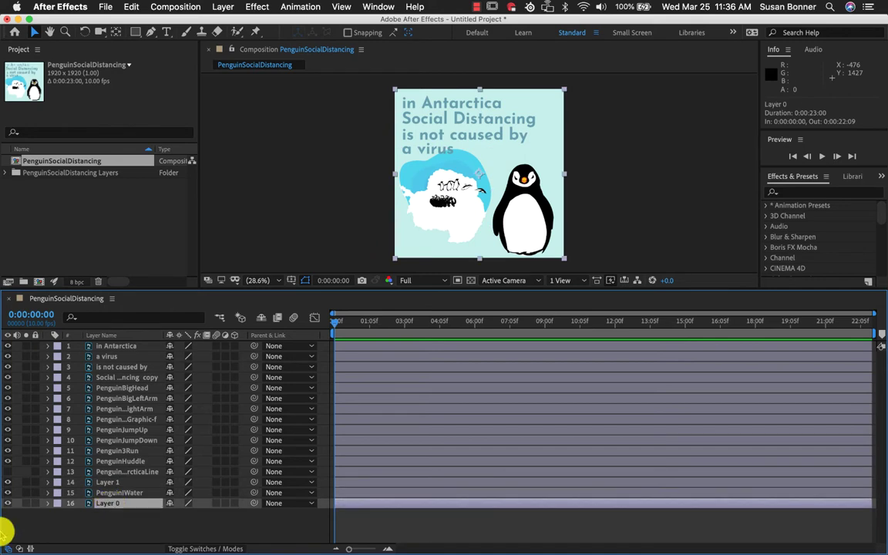
pyautogui.moveTo(16, 524)
pyautogui.click(18, 258)
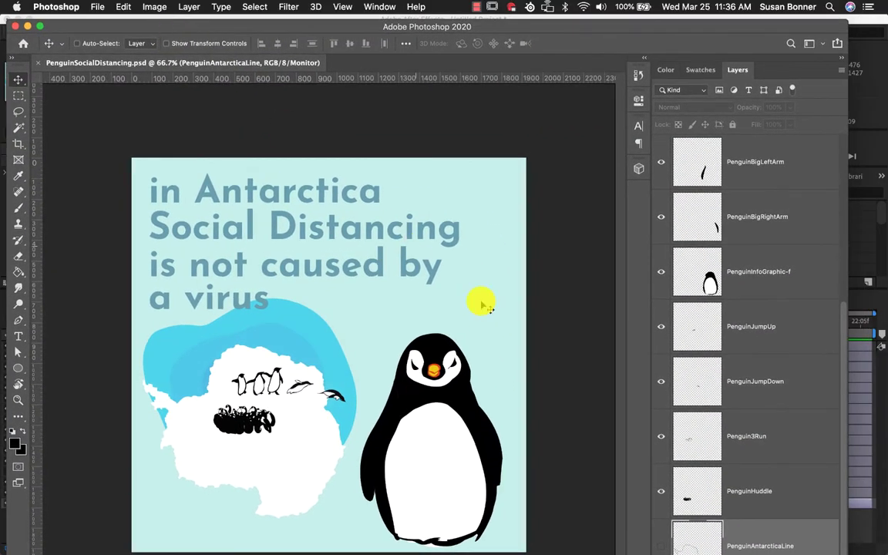
# Step: Rename Layer 1, the white Antarctica shape, to Antarctica
pyautogui.scroll(-2, 739, 400)
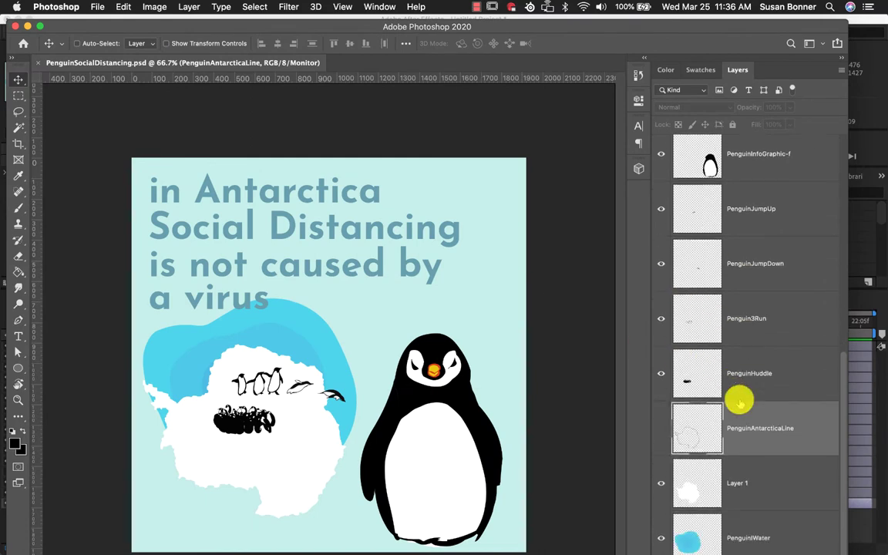
pyautogui.click(733, 484)
pyautogui.doubleClick(735, 483)
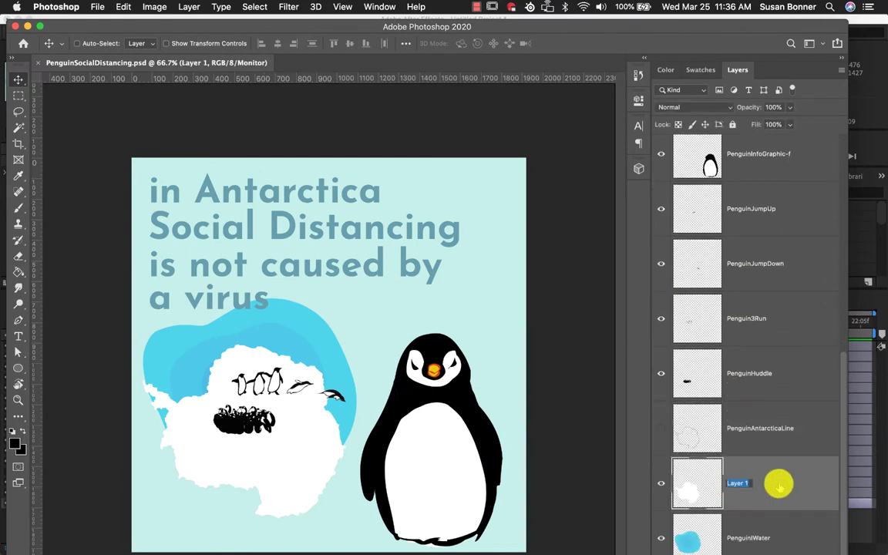
pyautogui.write('Ar')
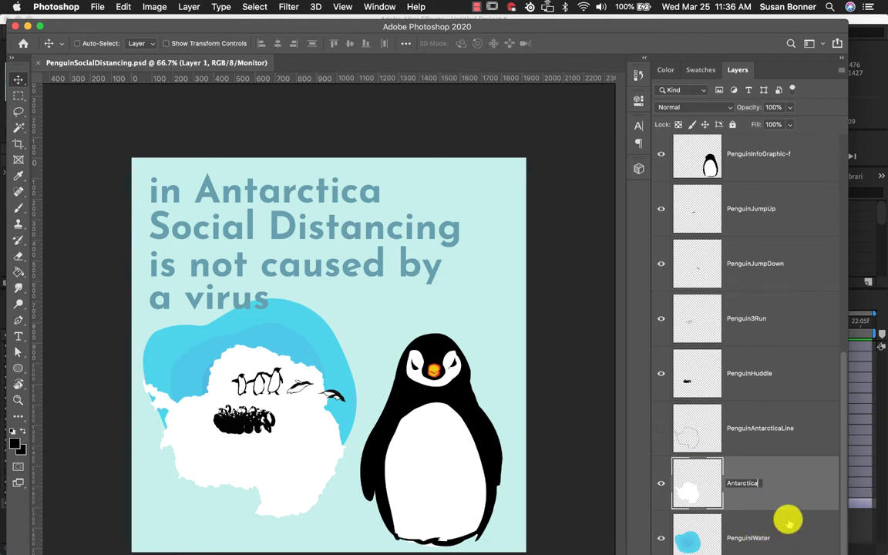
pyautogui.click(700, 21)
pyautogui.moveTo(684, 29); pyautogui.dragTo(680, 24)
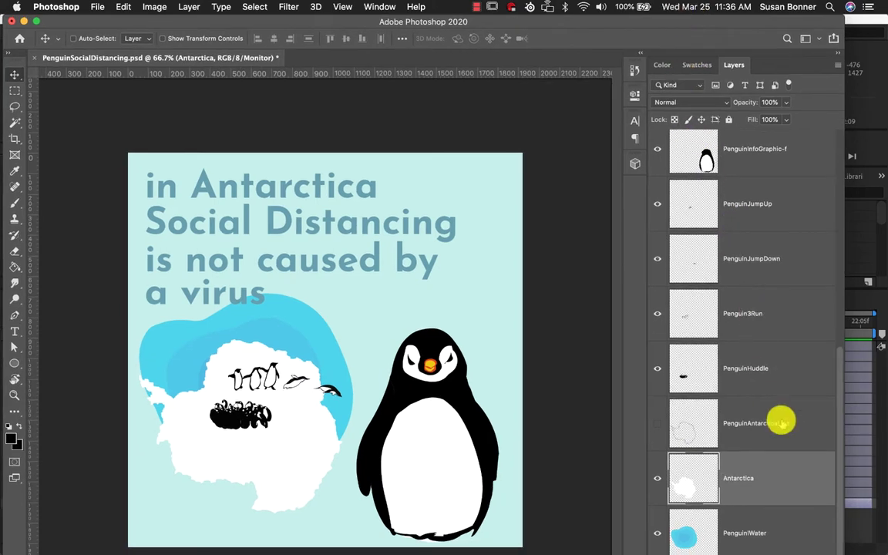
# Step: Maximise the Photoshop window and rename Layer 0 to Background
pyautogui.doubleClick(530, 23)
pyautogui.scroll(-2, 759, 403)
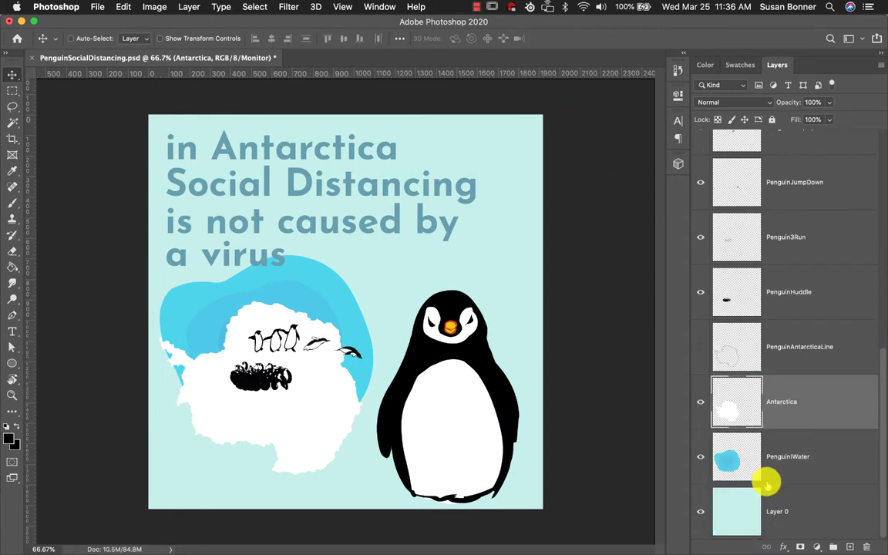
pyautogui.click(770, 509)
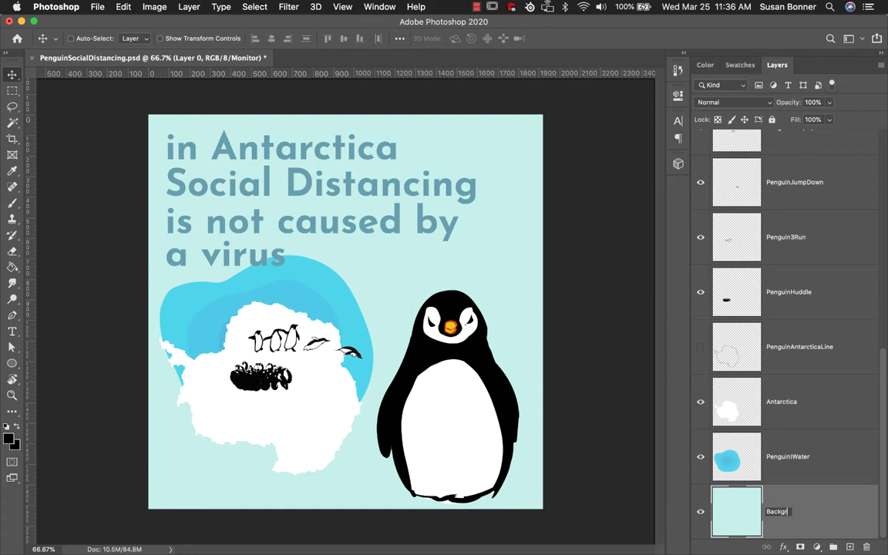
pyautogui.write('Background')
pyautogui.press('Return')
# Step: Check the layer list around PenguinBigHead and save the PSD via File > Save
pyautogui.scroll(10, 842, 443)
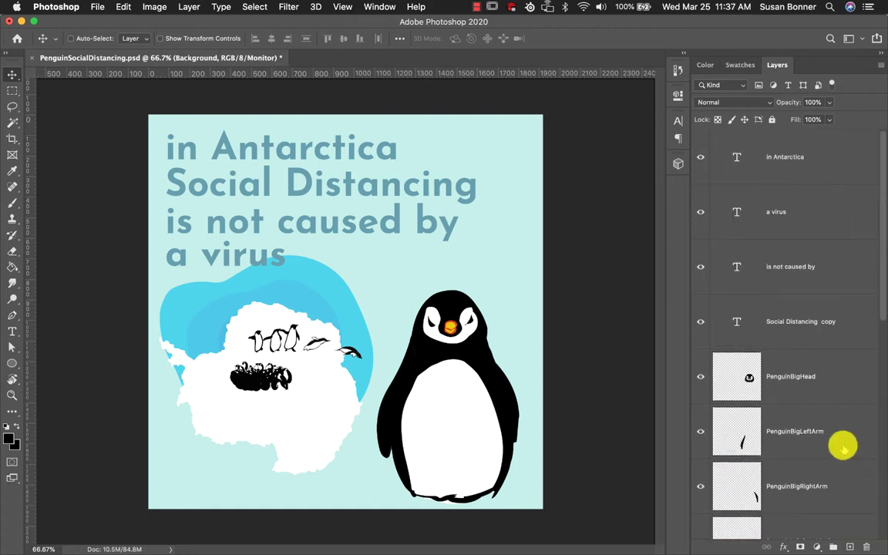
pyautogui.click(826, 390)
pyautogui.scroll(-3, 822, 427)
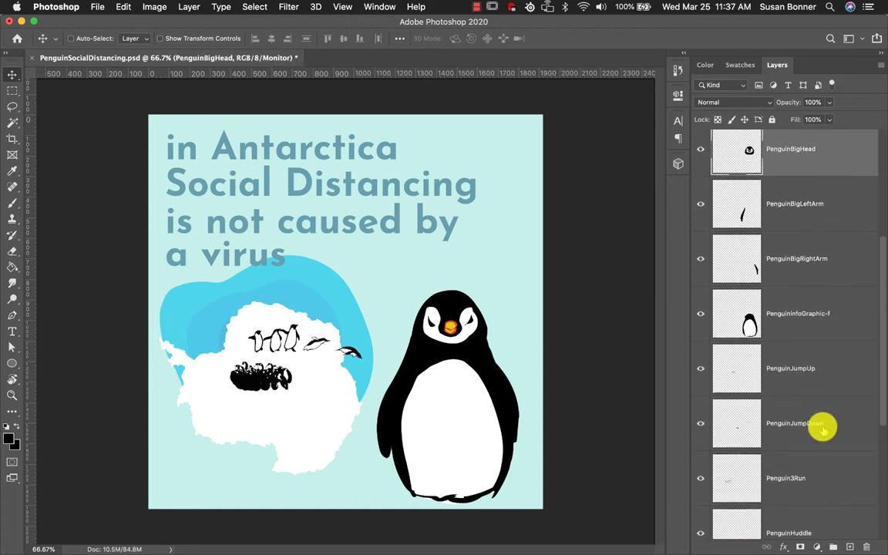
pyautogui.scroll(-5, 822, 427)
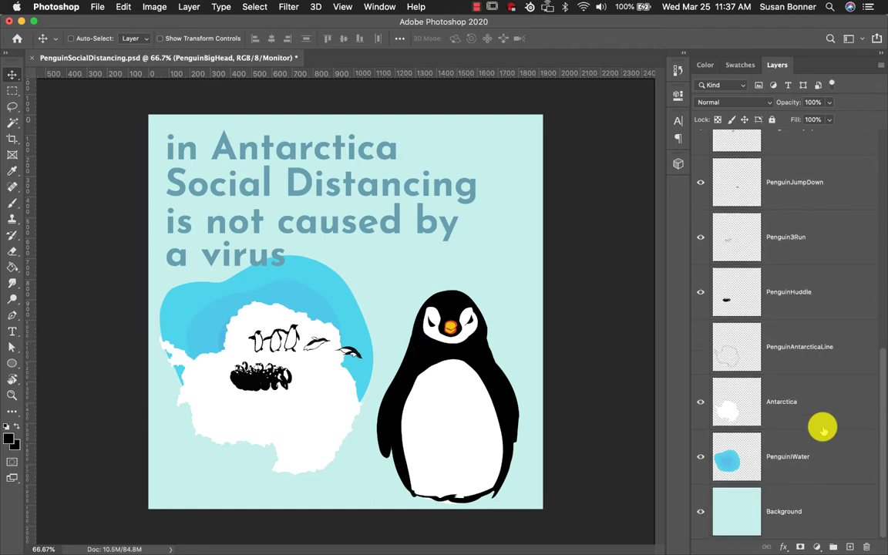
pyautogui.scroll(6, 820, 416)
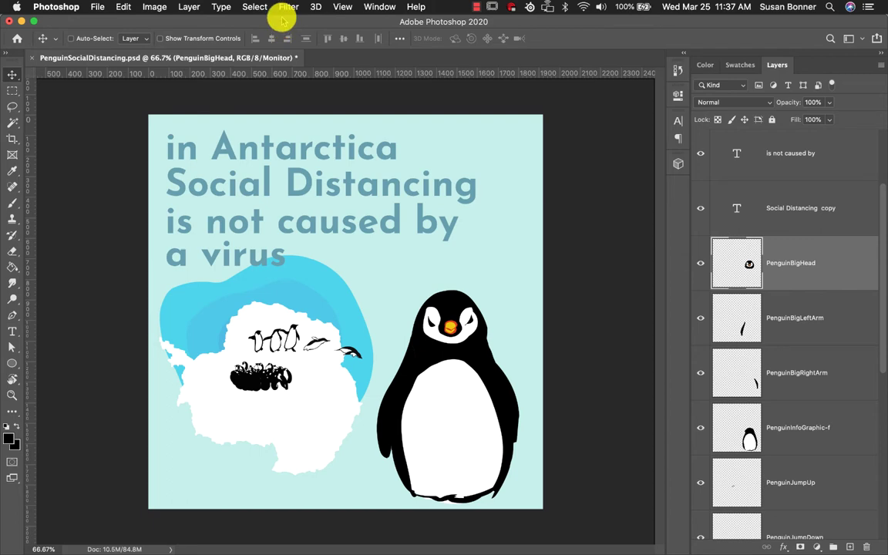
pyautogui.click(99, 7)
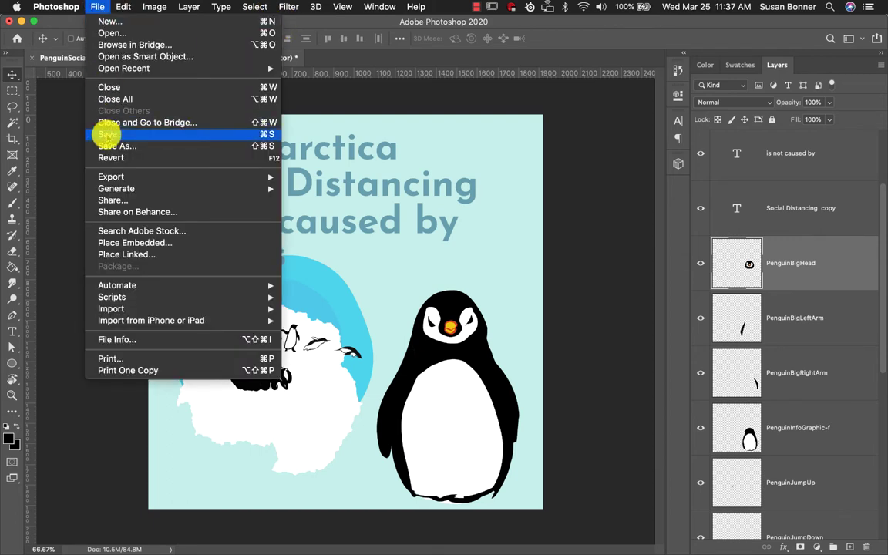
pyautogui.click(107, 135)
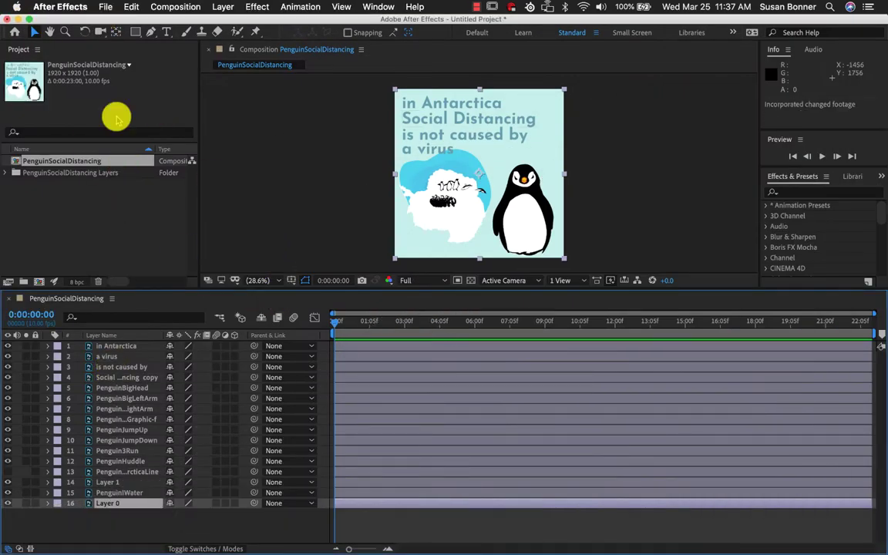
# Step: Close the project and delete the old PenguinSocialDistancing composition and its layers folder
pyautogui.click(105, 8)
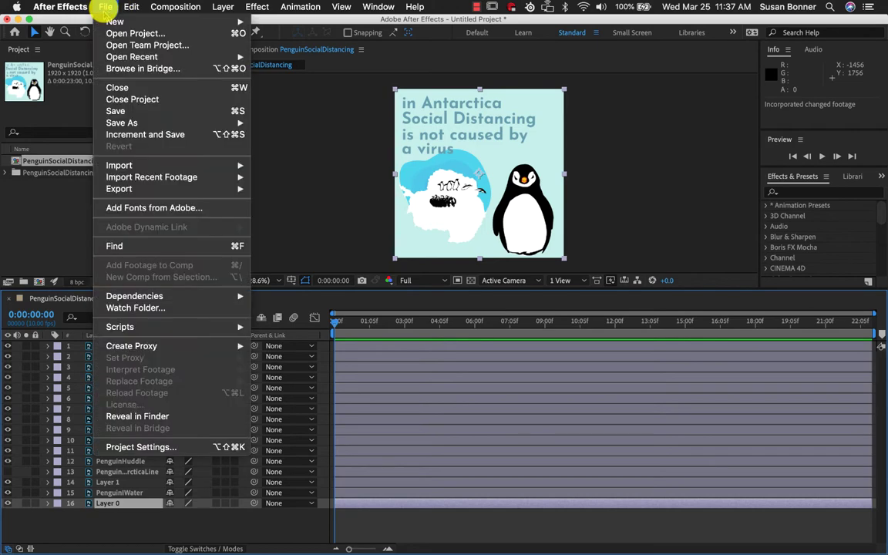
pyautogui.click(124, 99)
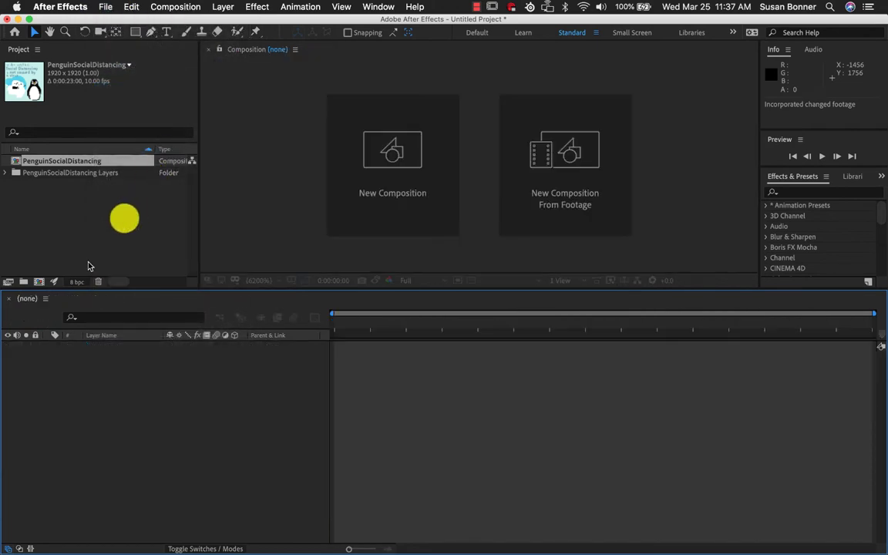
pyautogui.click(39, 172)
pyautogui.keyDown('shift'); pyautogui.click(44, 162); pyautogui.keyUp('shift')
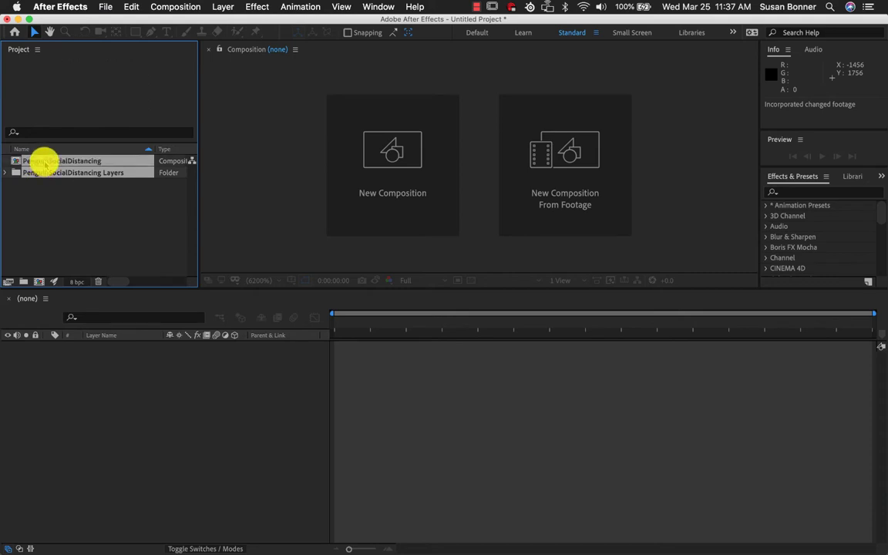
pyautogui.press('Delete')
pyautogui.click(527, 306)
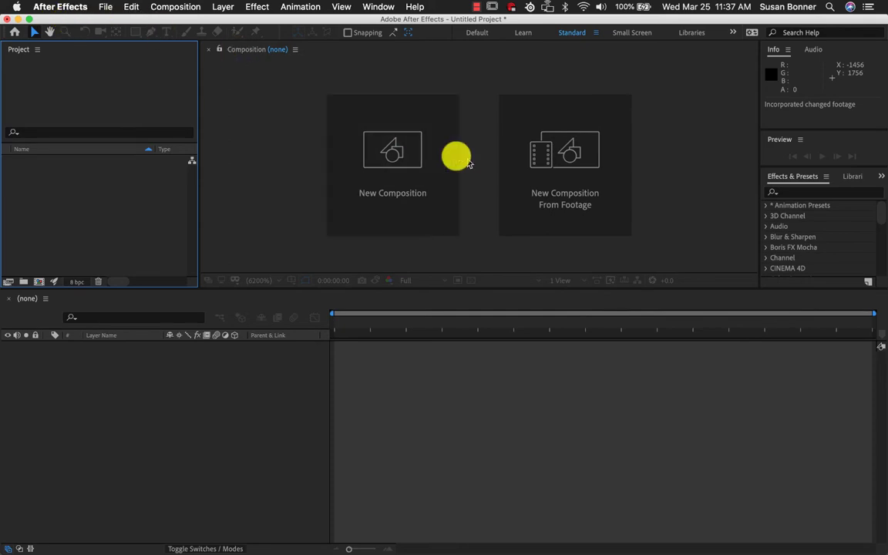
# Step: Re-import the PSD as Composition - Retain Layer Sizes via New Composition From Footage and open it
pyautogui.click(555, 179)
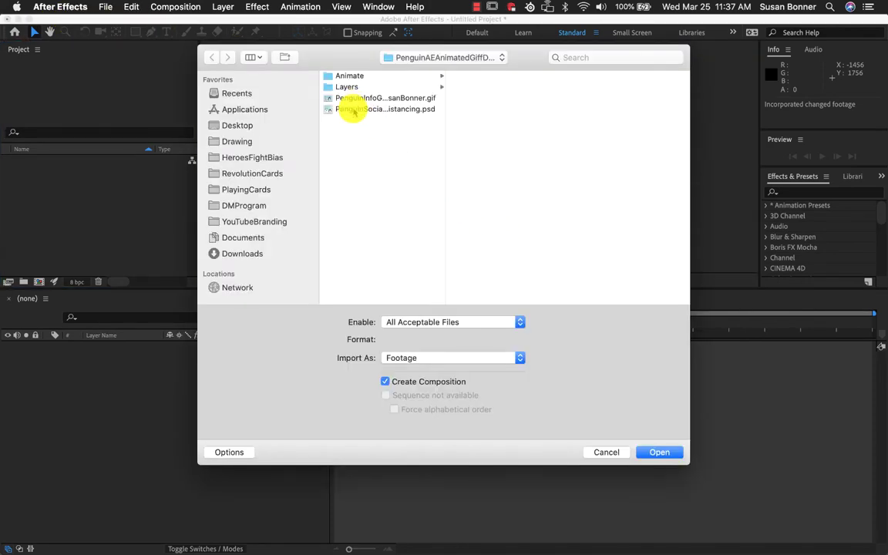
pyautogui.click(353, 109)
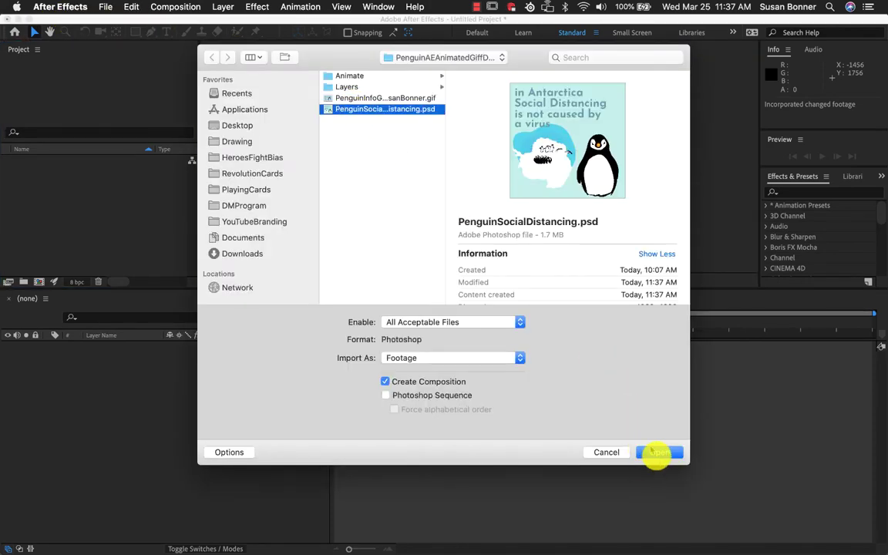
pyautogui.click(497, 357)
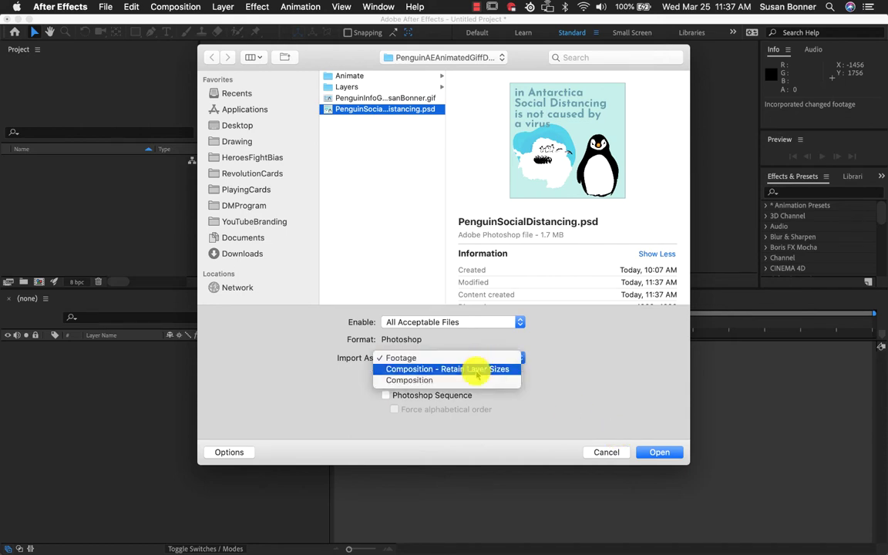
pyautogui.click(477, 370)
pyautogui.click(662, 453)
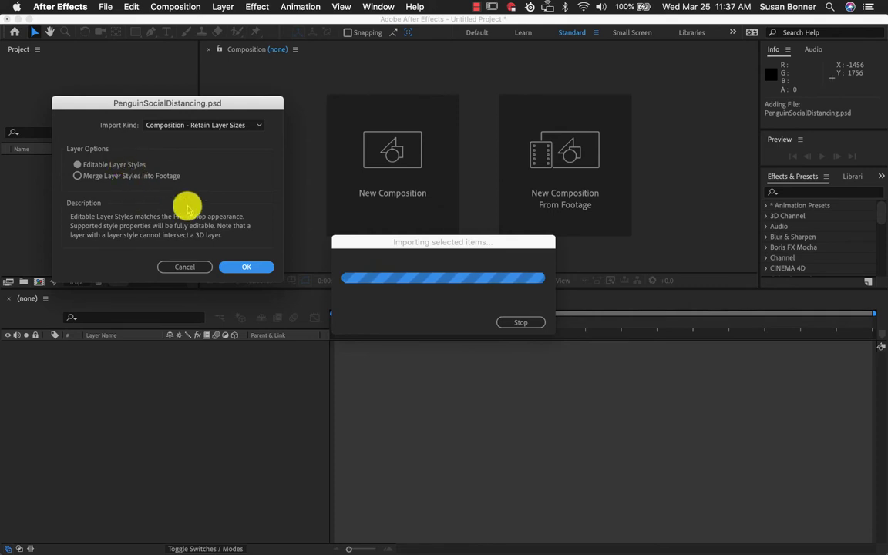
pyautogui.click(233, 265)
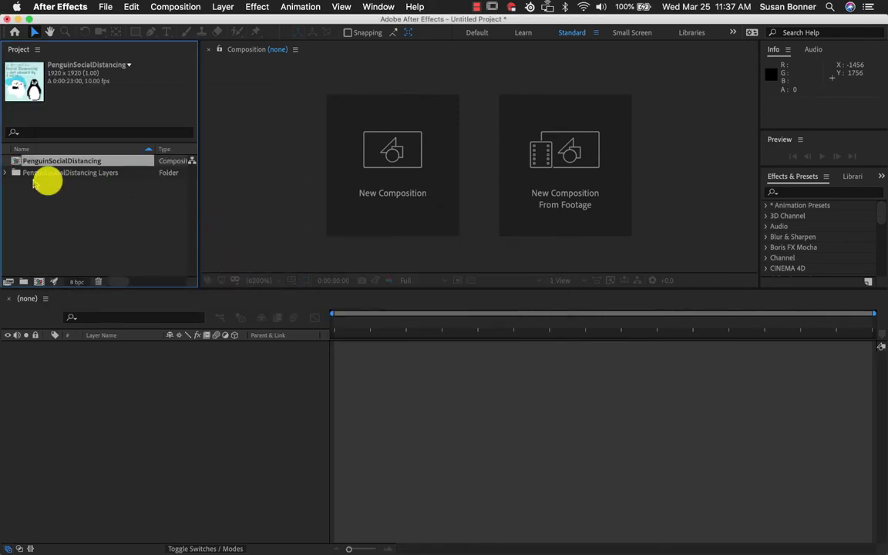
pyautogui.doubleClick(17, 162)
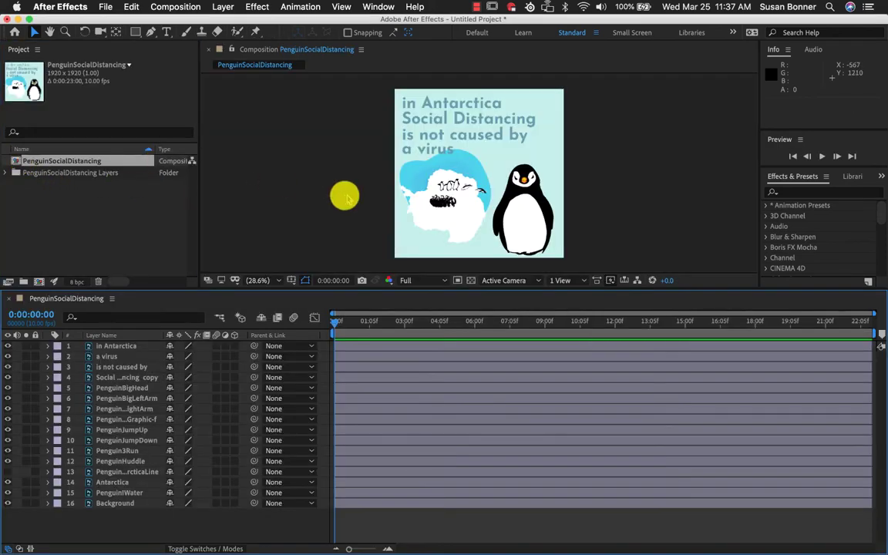
pyautogui.click(116, 503)
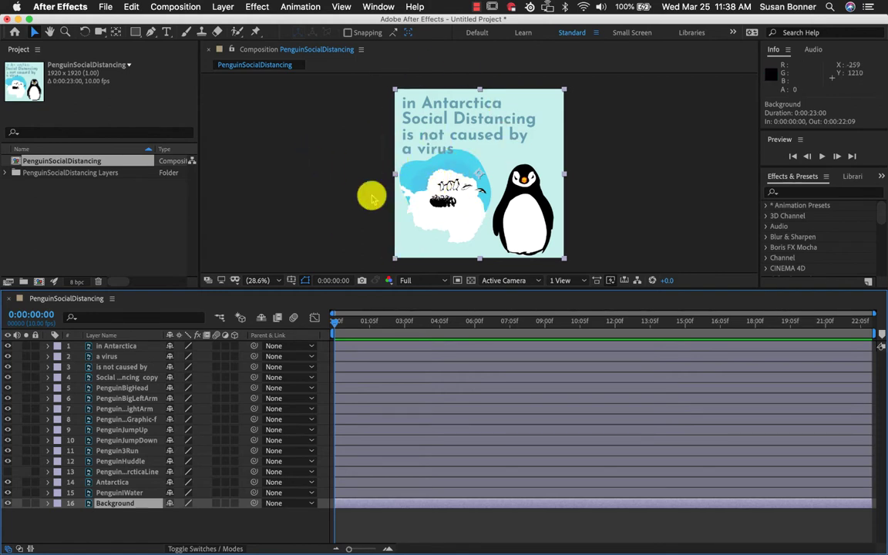
pyautogui.click(327, 185)
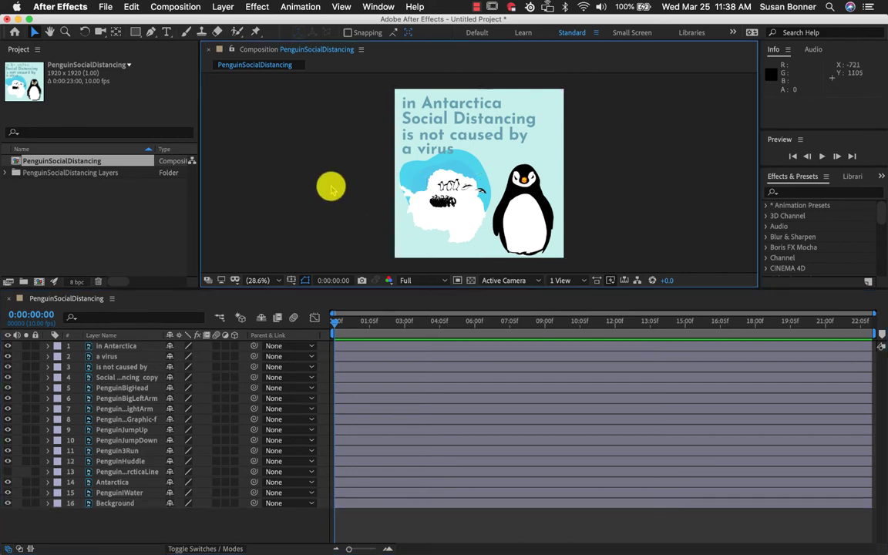
pyautogui.click(410, 176)
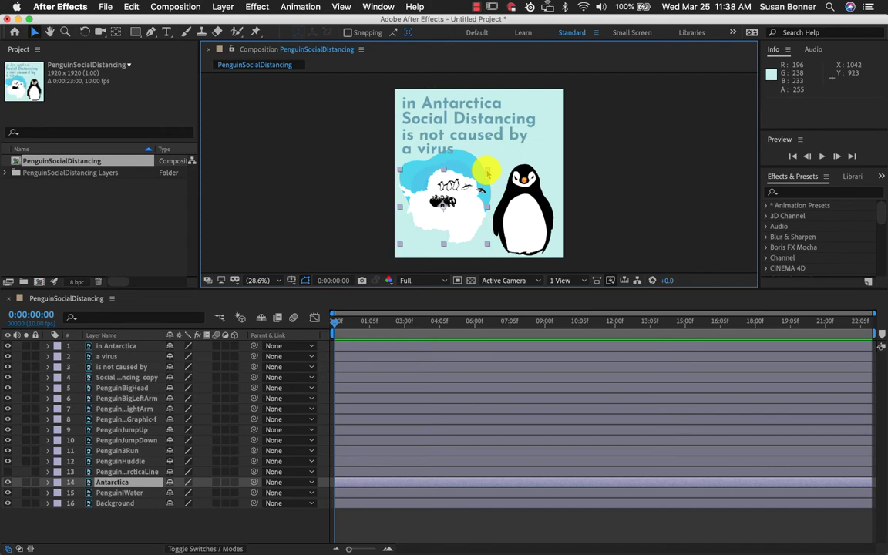
pyautogui.click(115, 32)
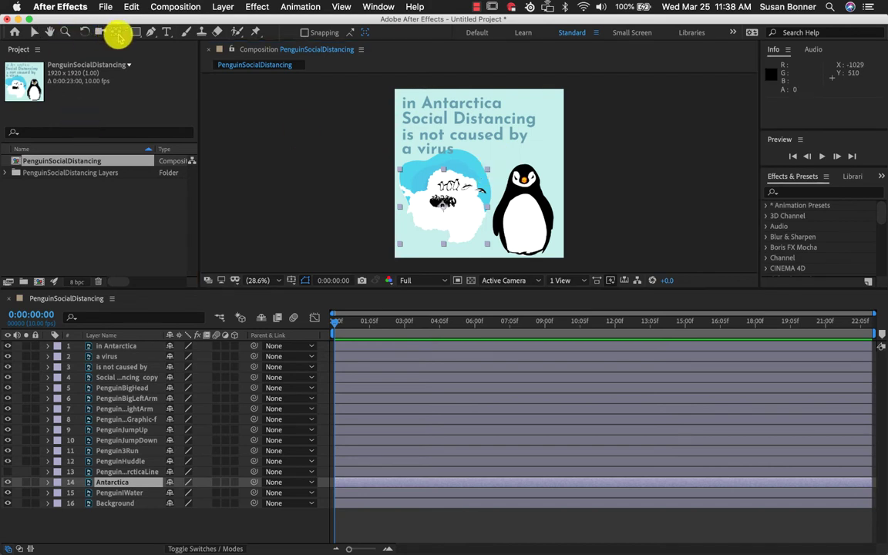
pyautogui.click(475, 168)
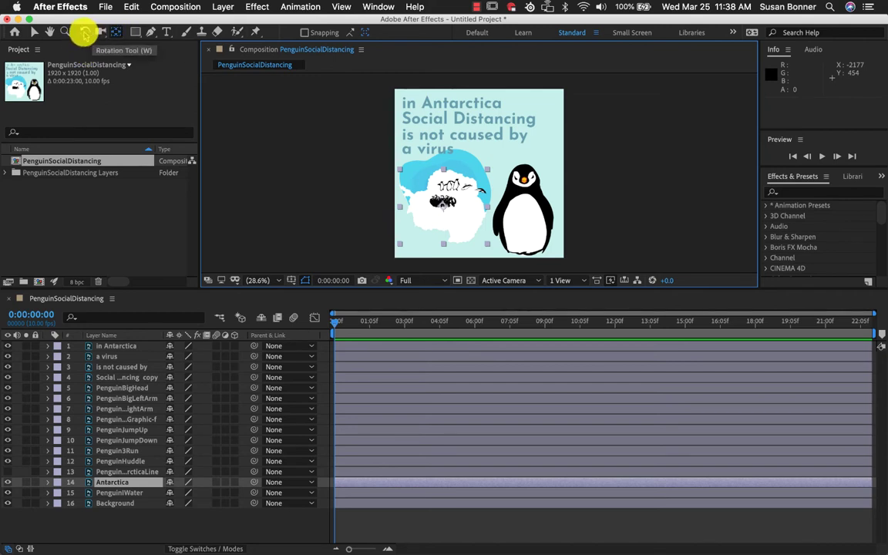
pyautogui.click(34, 32)
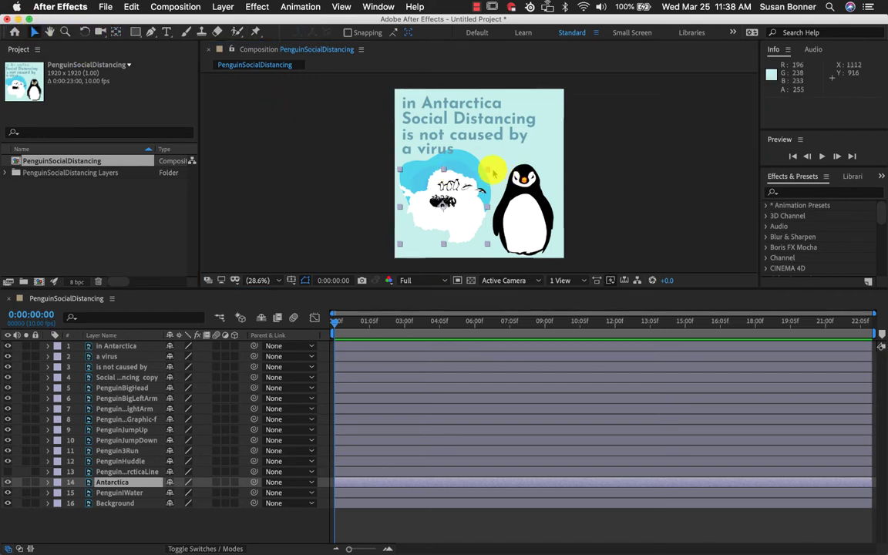
pyautogui.moveTo(487, 168); pyautogui.dragTo(467, 187)
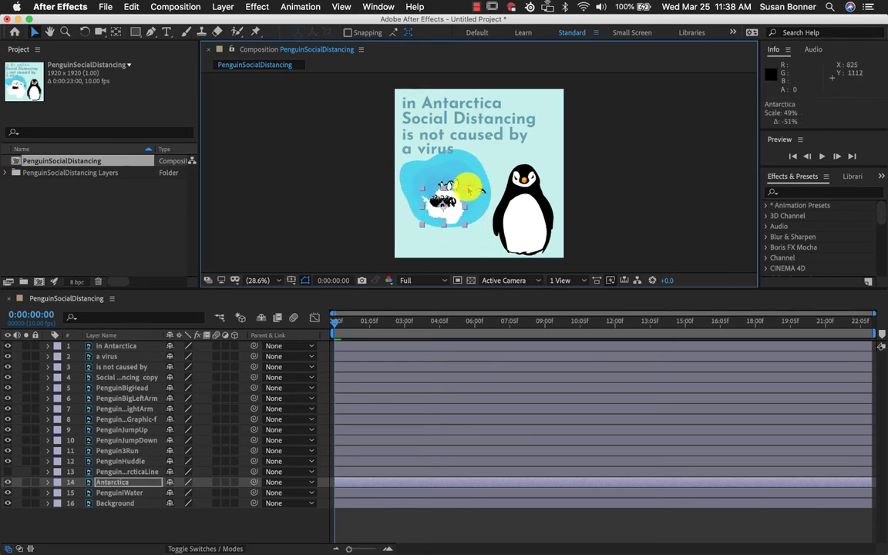
pyautogui.press('super+z')
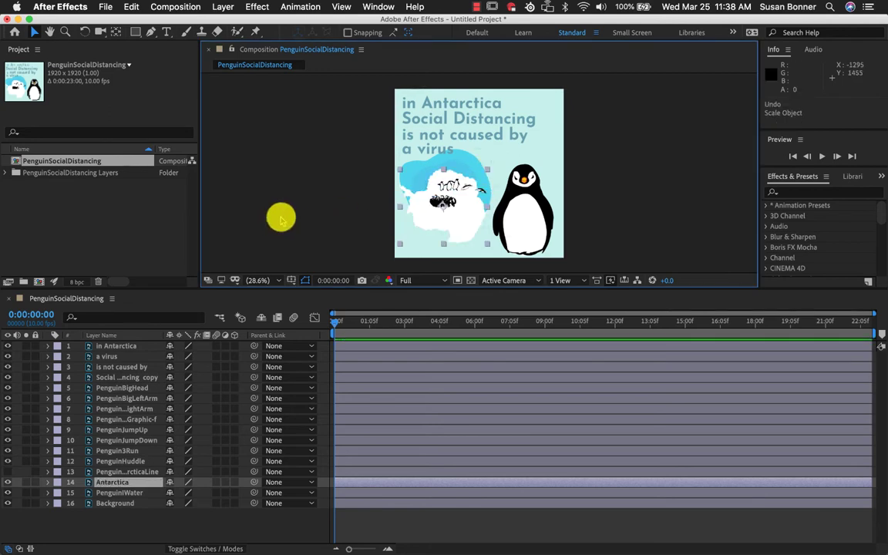
pyautogui.click(283, 219)
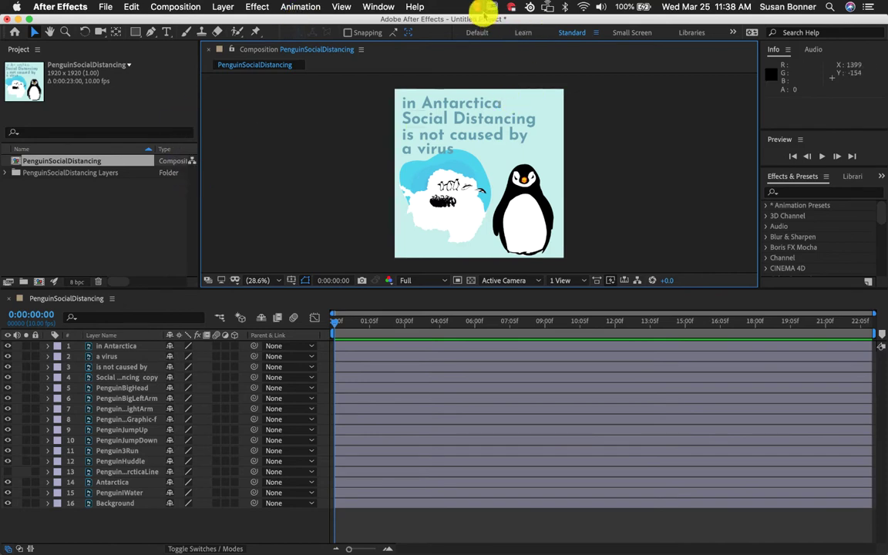
pyautogui.click(479, 7)
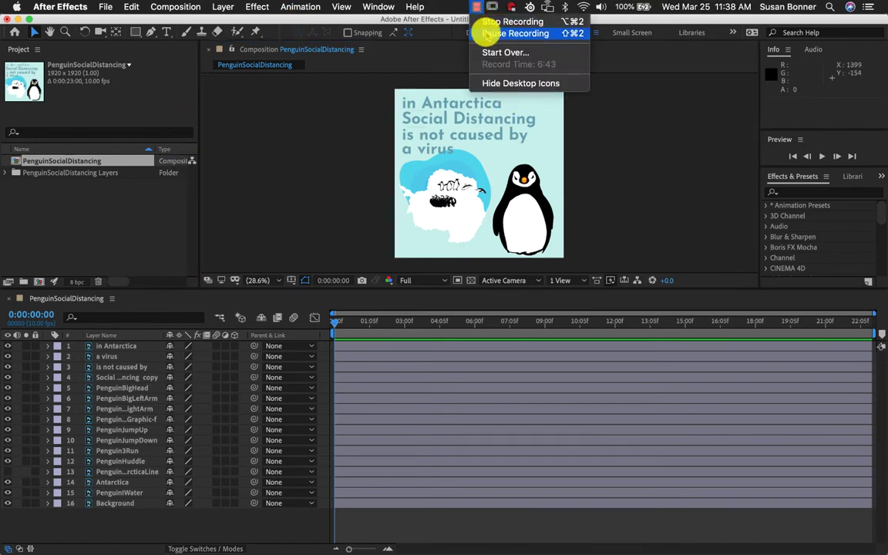
pyautogui.click(484, 32)
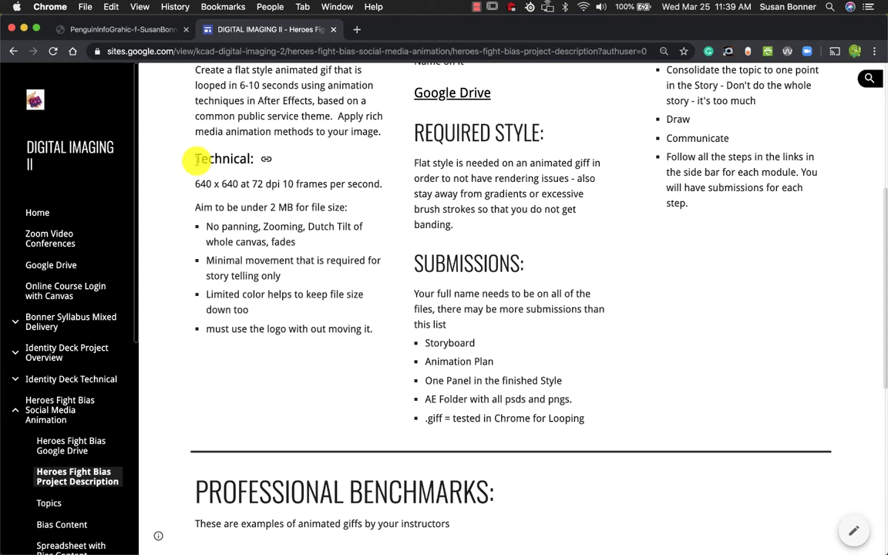
# Step: Highlight the Technical requirements (640 x 640 at 72 dpi, 10 frames per second), then minimize Chrome
pyautogui.moveTo(196, 159); pyautogui.dragTo(372, 323)
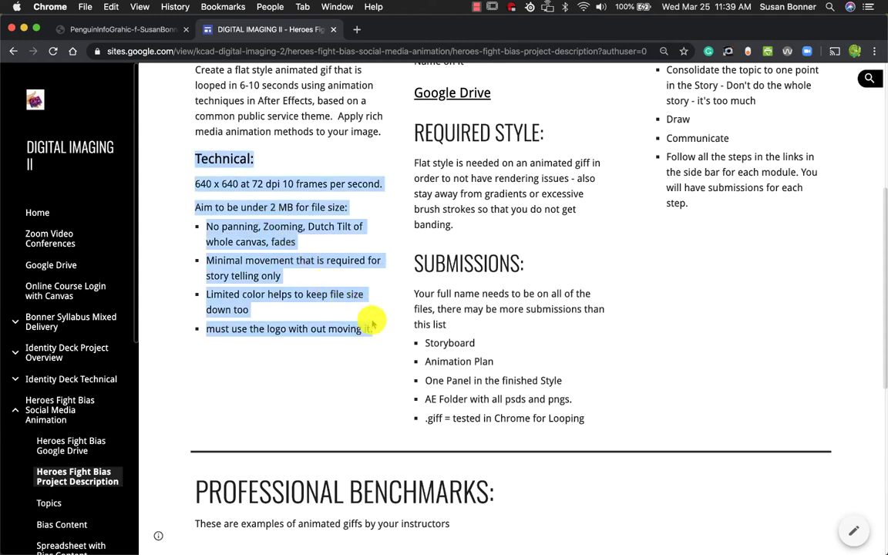
pyautogui.click(264, 205)
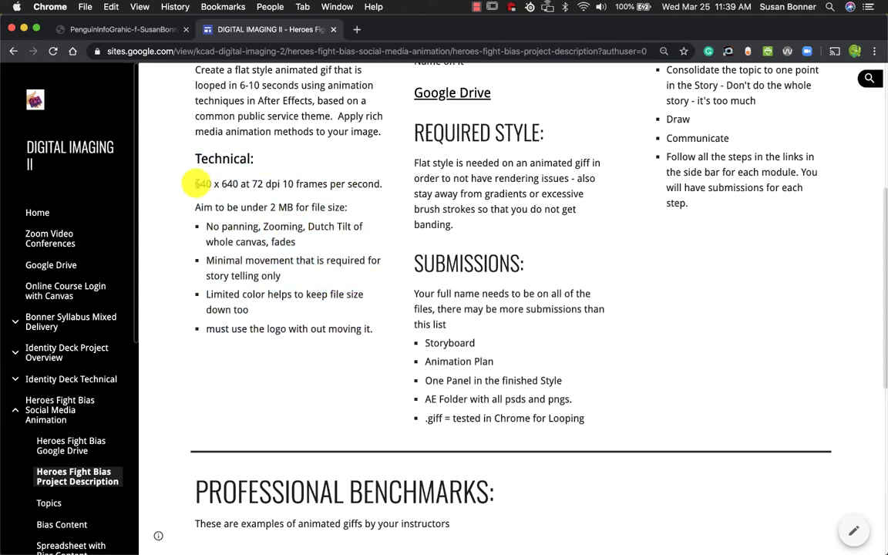
pyautogui.moveTo(199, 183); pyautogui.dragTo(389, 183)
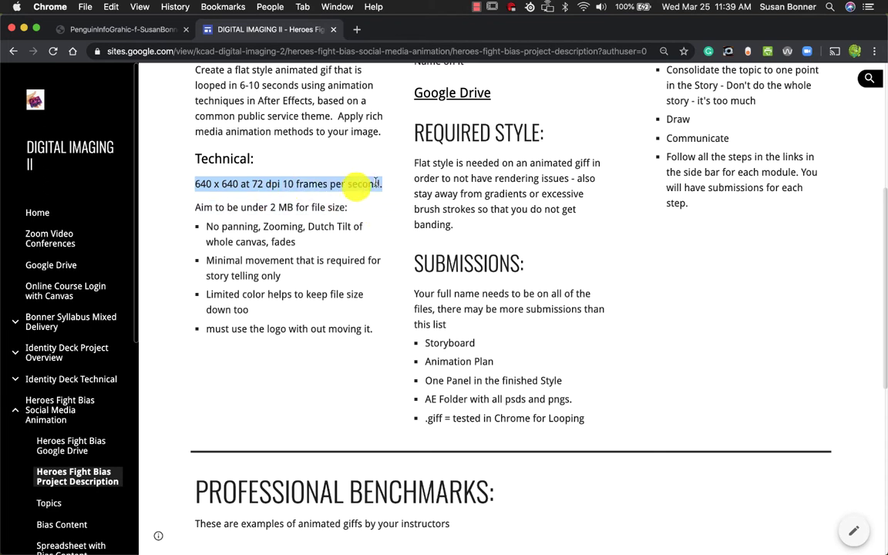
pyautogui.click(289, 184)
pyautogui.moveTo(283, 183); pyautogui.dragTo(390, 184)
pyautogui.click(334, 202)
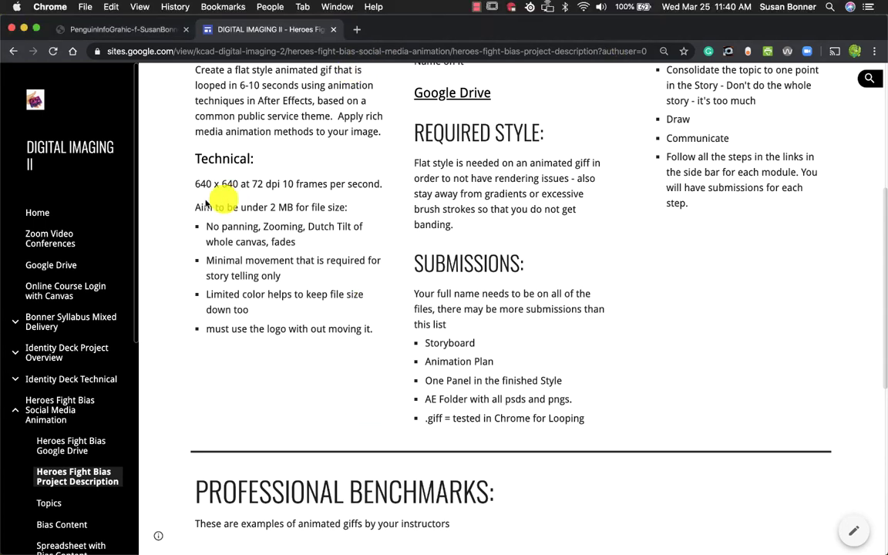
pyautogui.moveTo(198, 183); pyautogui.dragTo(278, 180)
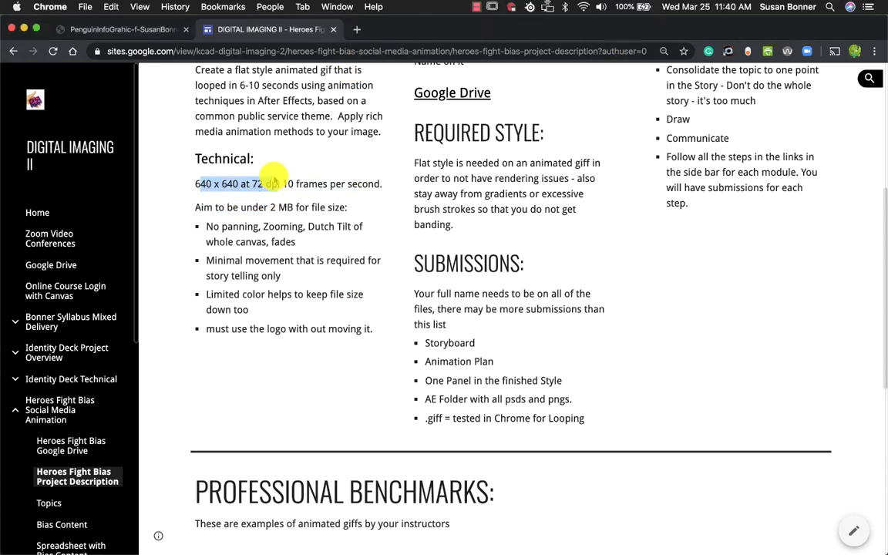
pyautogui.click(208, 179)
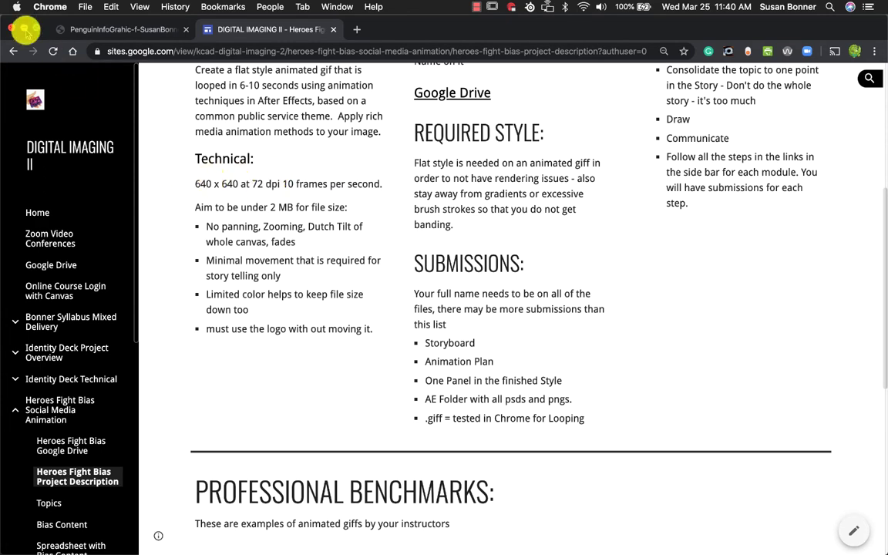
pyautogui.click(26, 29)
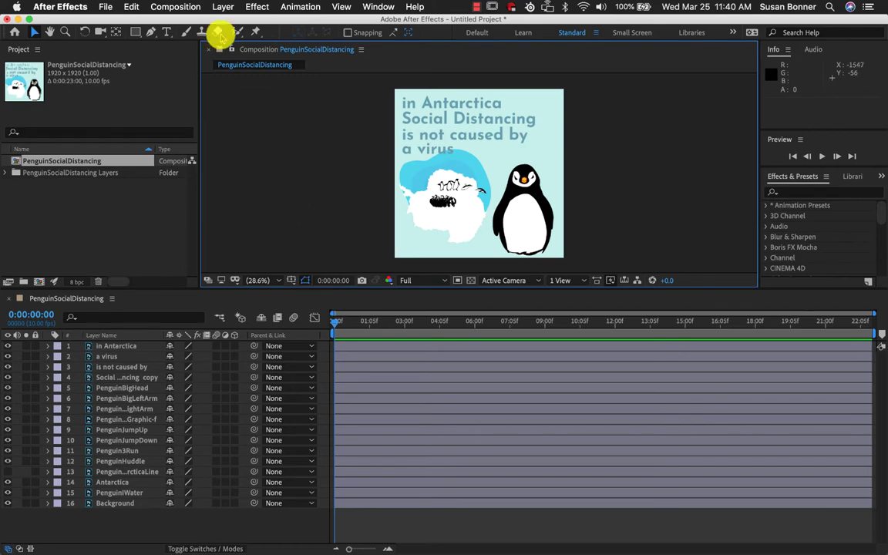
# Step: Inspect the penguin composition's settings, then undo the PSD import to empty the project
pyautogui.click(175, 8)
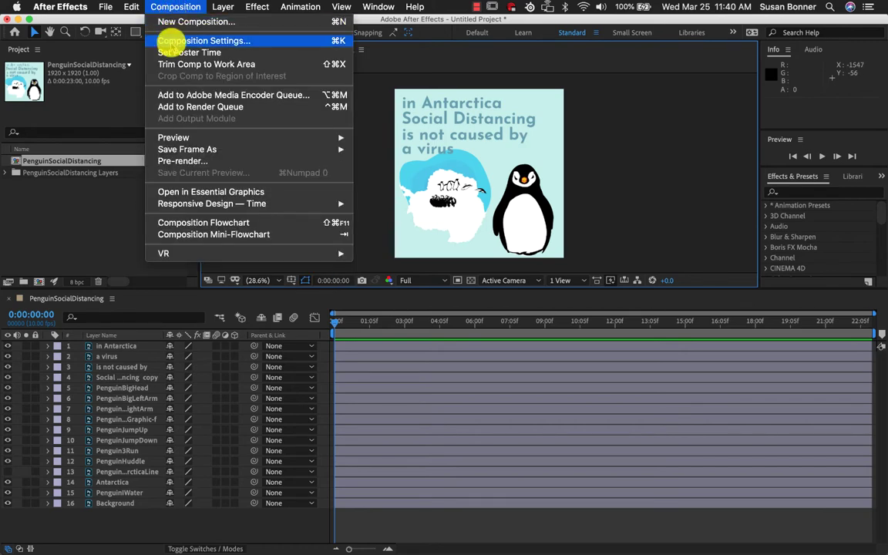
pyautogui.click(171, 43)
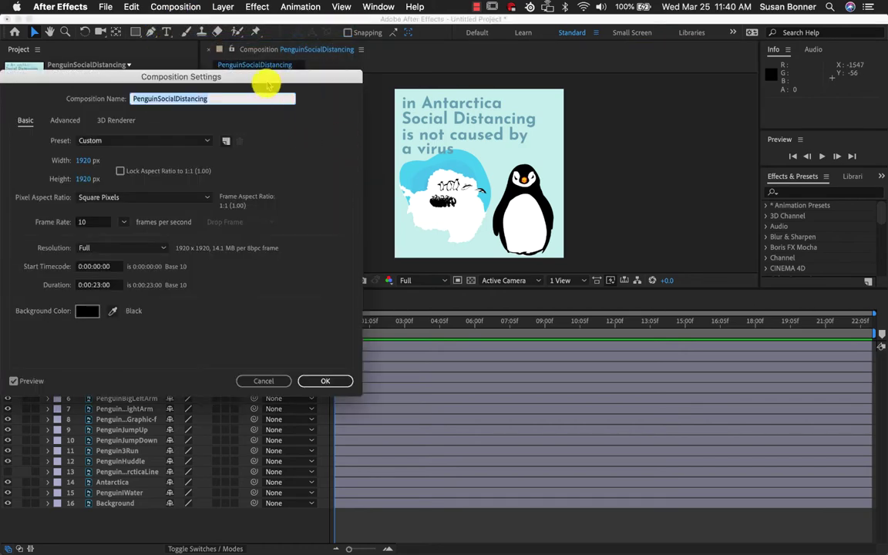
pyautogui.moveTo(269, 85); pyautogui.dragTo(605, 114)
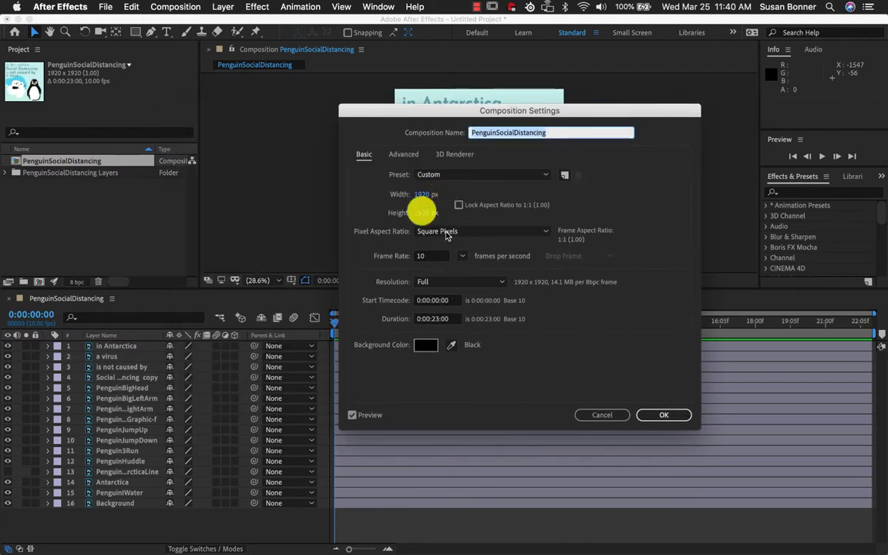
pyautogui.click(663, 415)
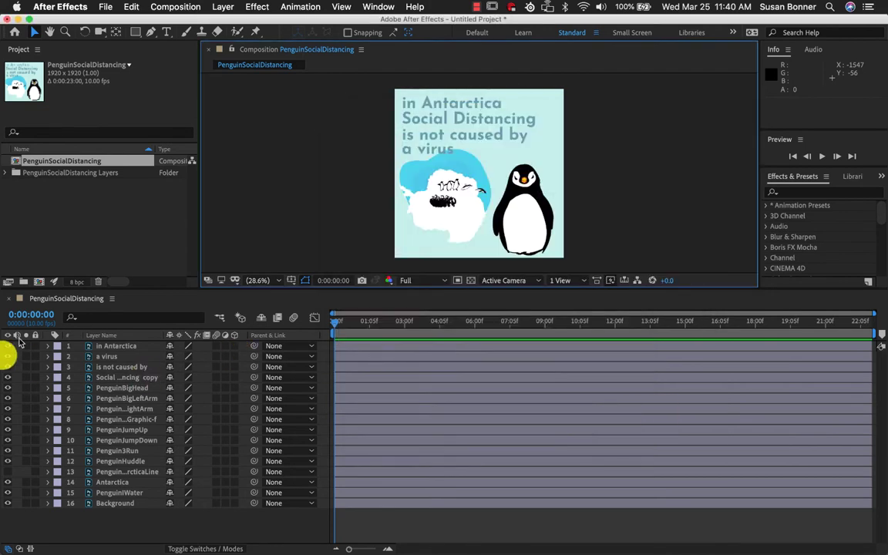
pyautogui.click(11, 162)
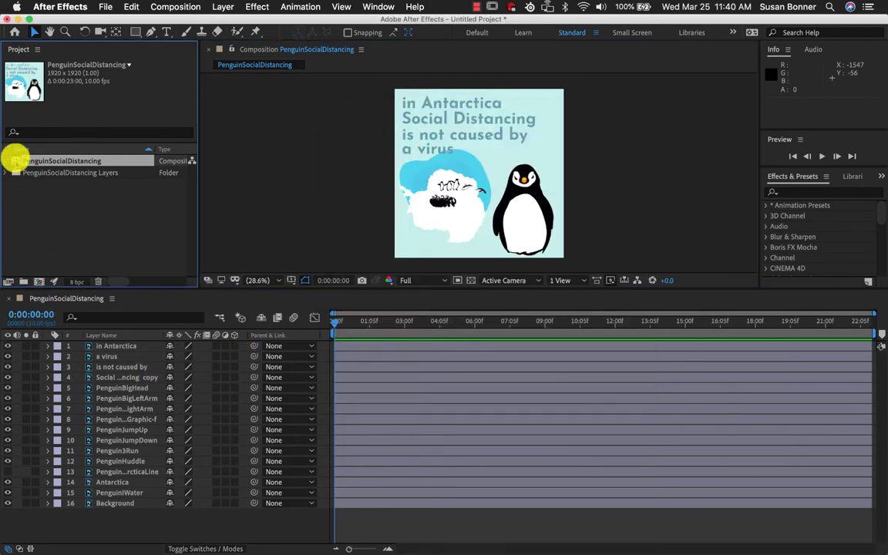
pyautogui.press('super+z')
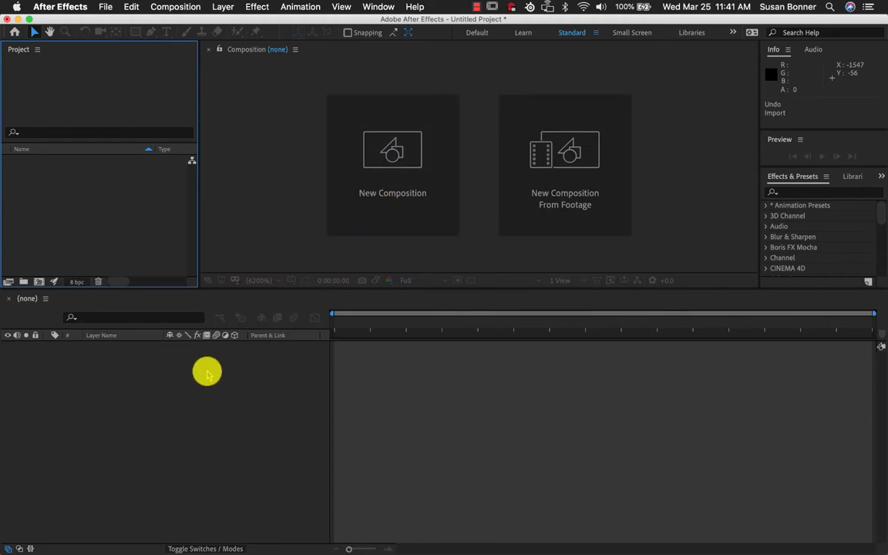
# Step: Create Comp 1 at 640 x 640 with Full resolution
pyautogui.click(380, 226)
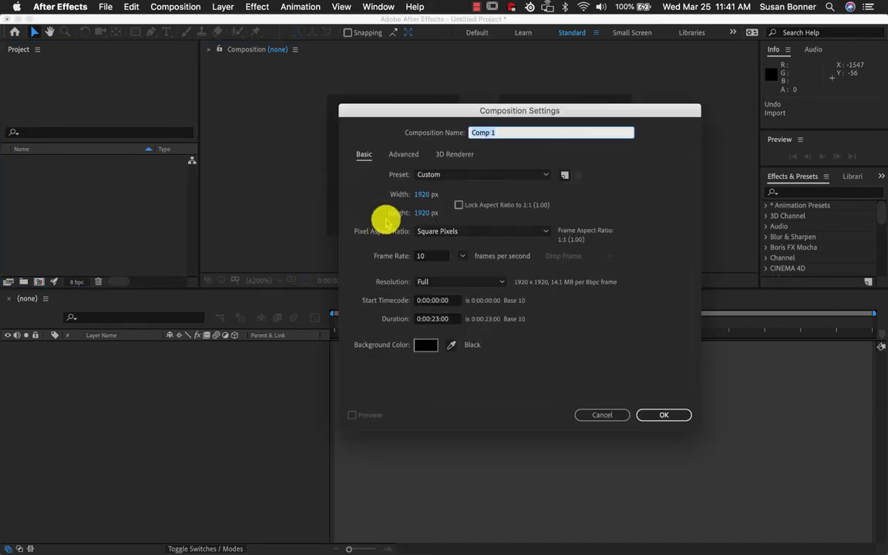
pyautogui.click(423, 195)
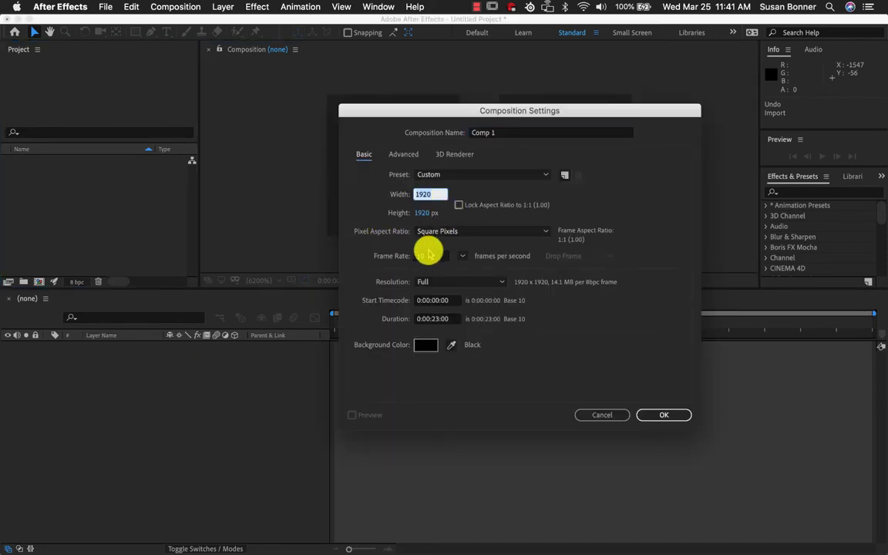
pyautogui.write('6')
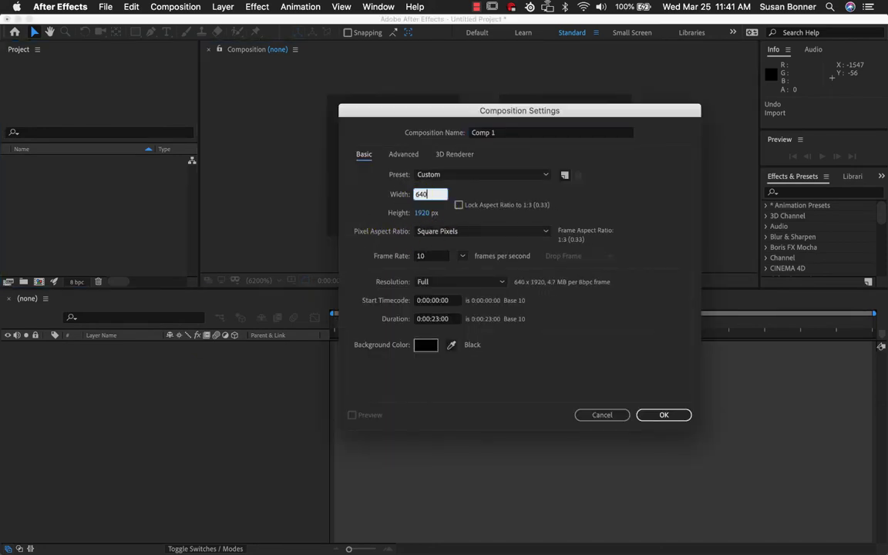
pyautogui.write('40')
pyautogui.click(437, 211)
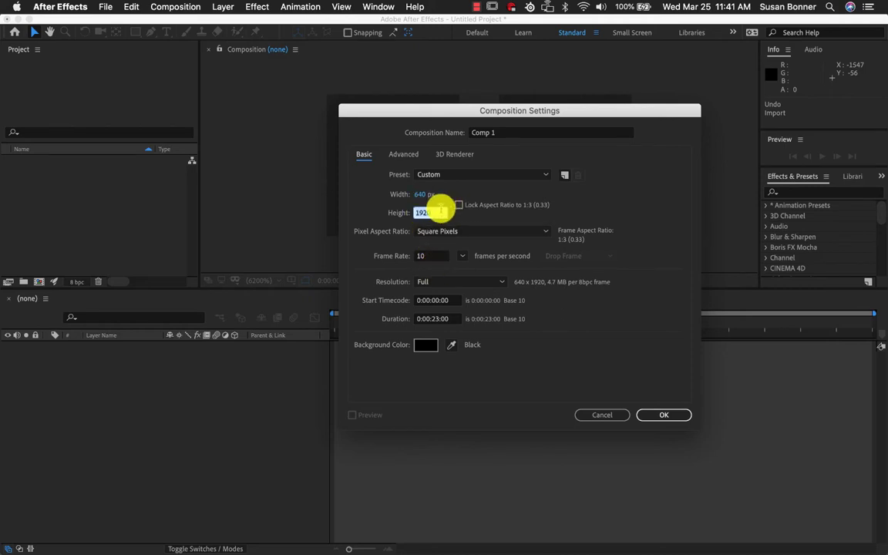
pyautogui.write('640')
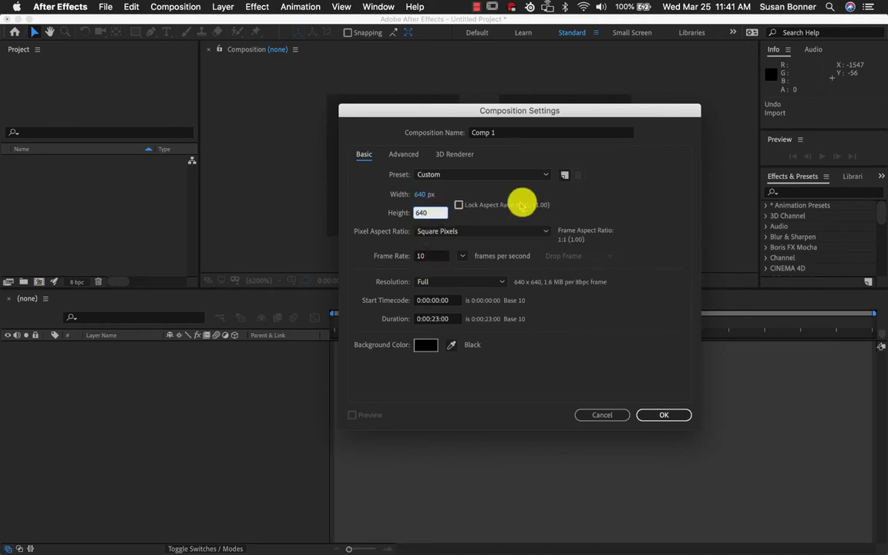
pyautogui.click(466, 217)
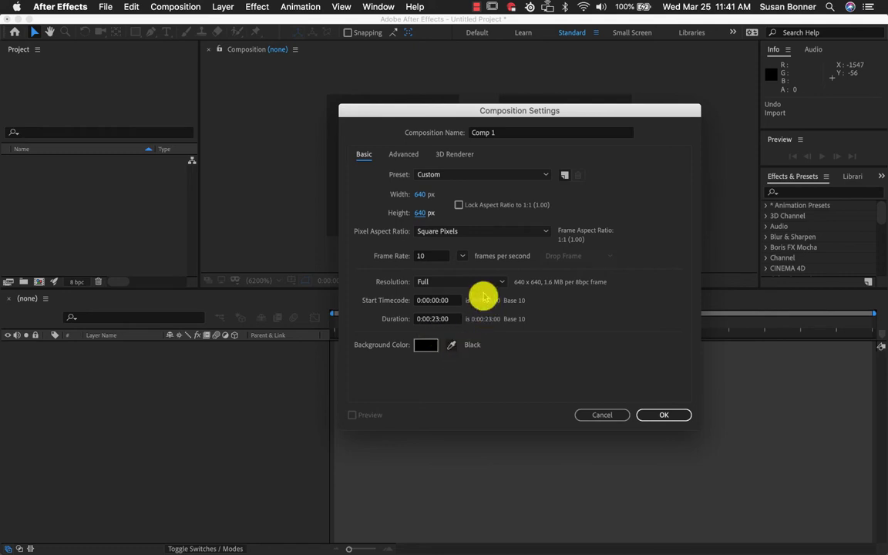
pyautogui.click(501, 283)
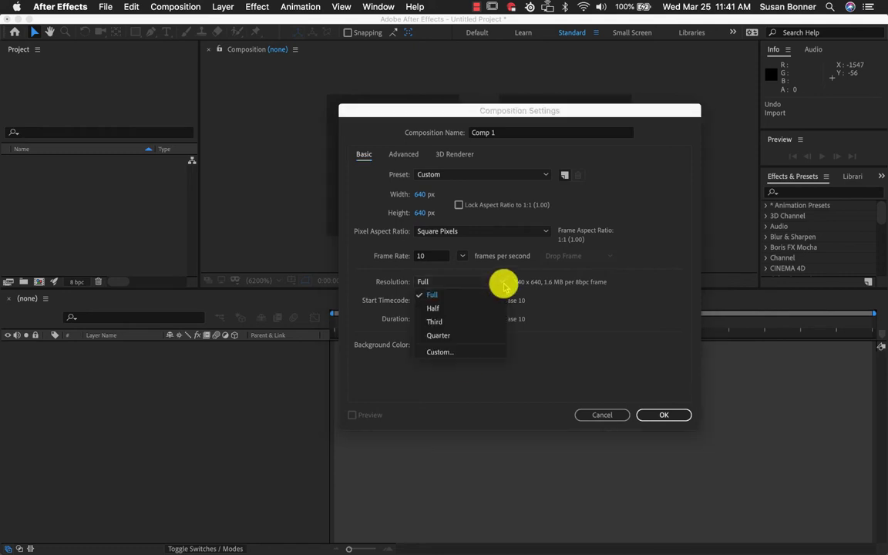
pyautogui.click(548, 308)
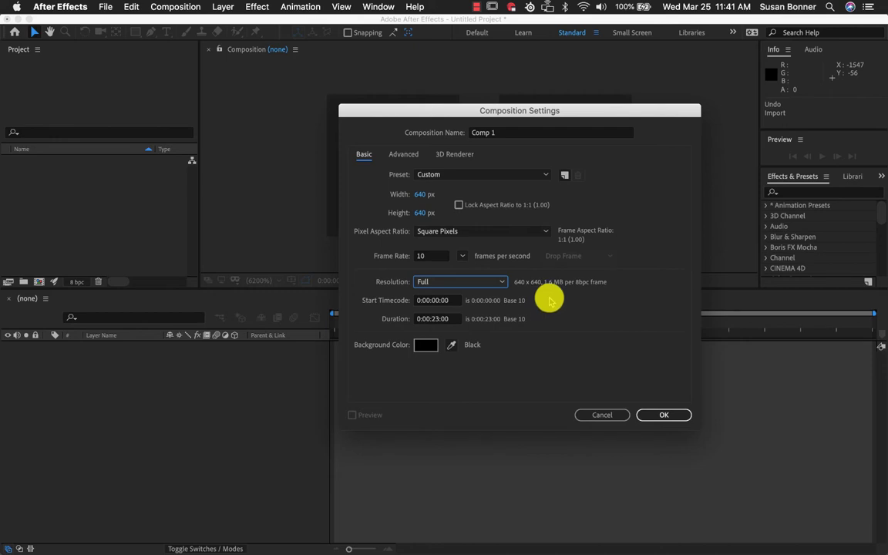
pyautogui.click(404, 154)
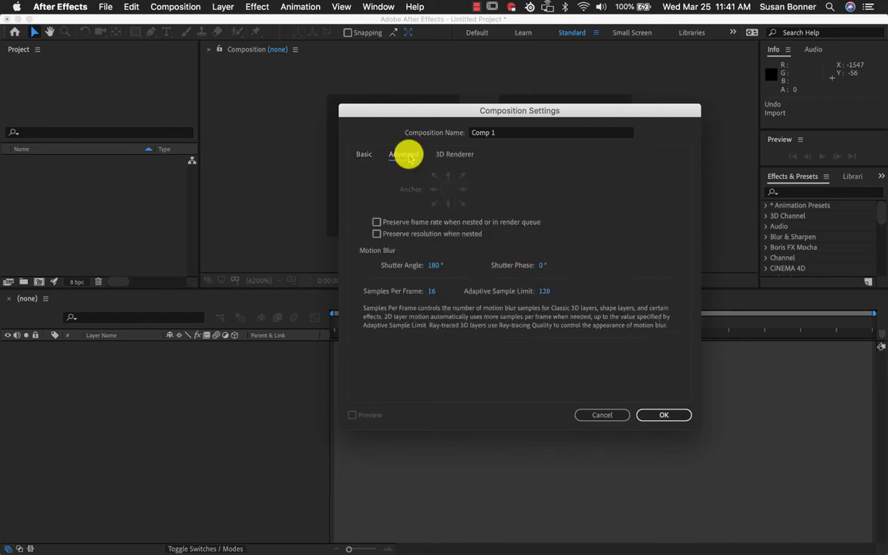
pyautogui.click(447, 154)
pyautogui.click(365, 154)
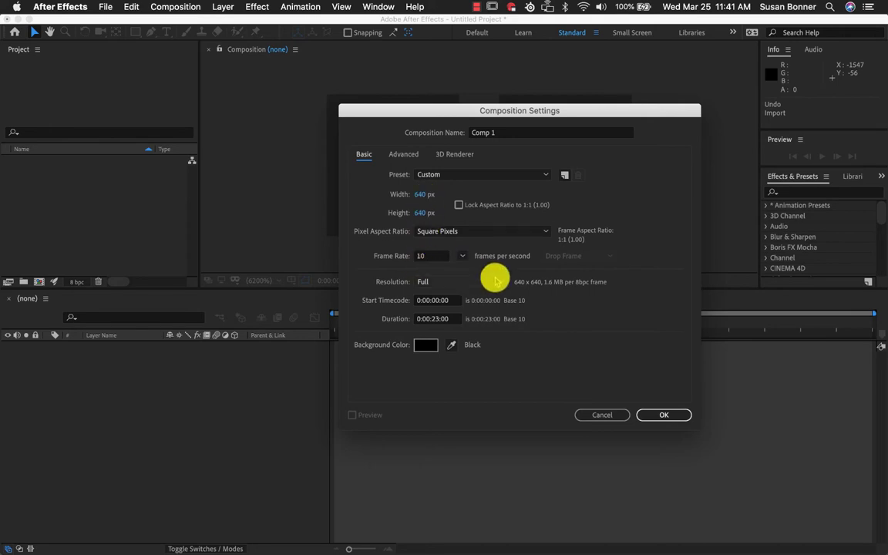
pyautogui.click(656, 415)
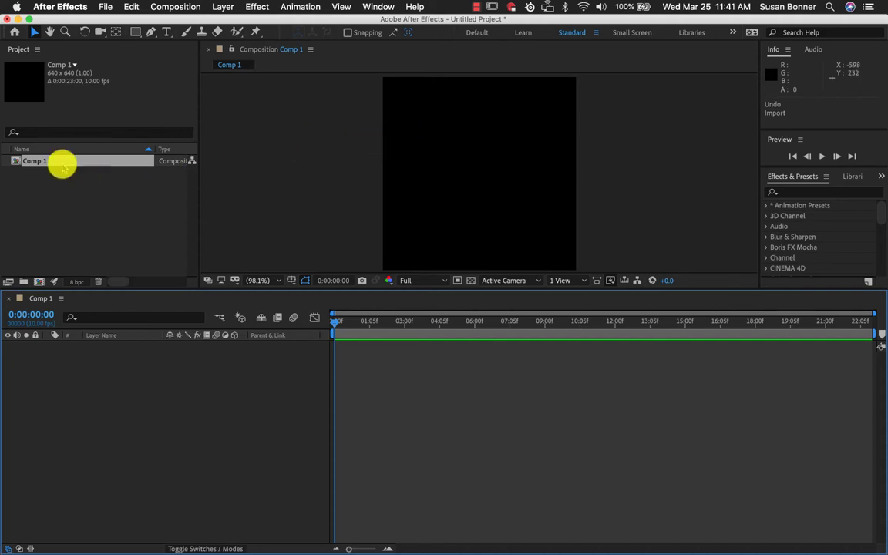
# Step: Import PenguinSocialDistancing.psd as a Composition - Retain Layer Sizes, accepting the layer options
pyautogui.click(106, 7)
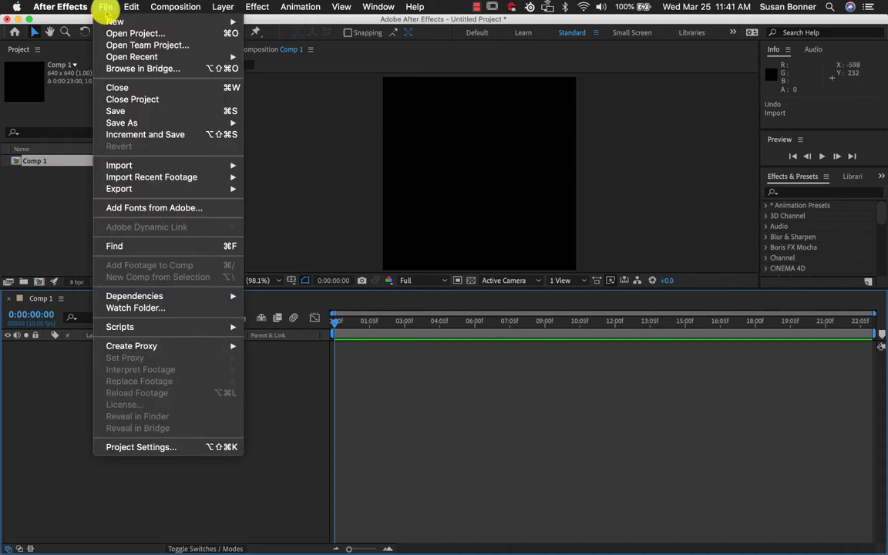
pyautogui.moveTo(158, 166)
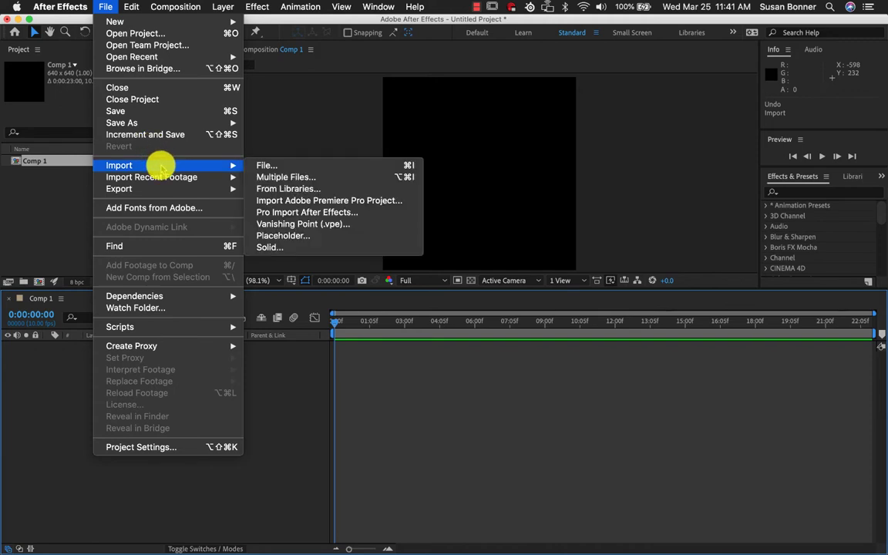
pyautogui.click(285, 166)
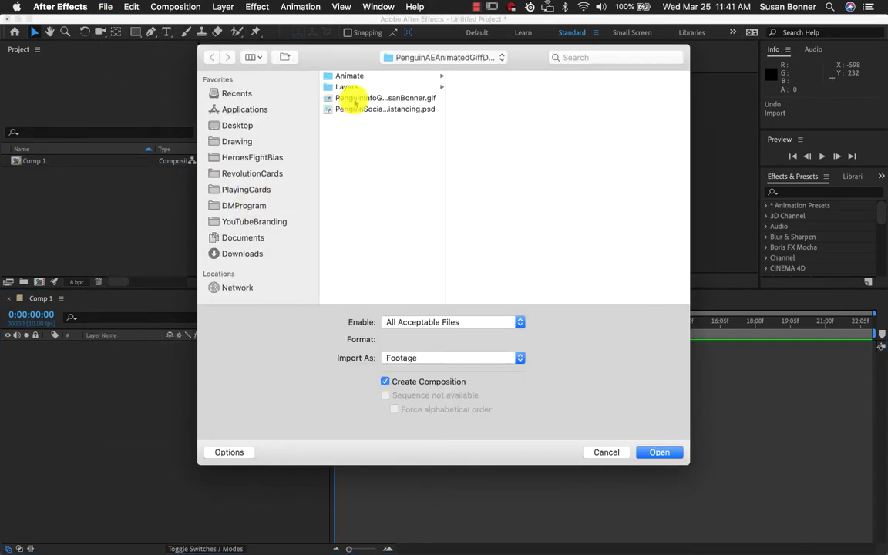
pyautogui.click(353, 110)
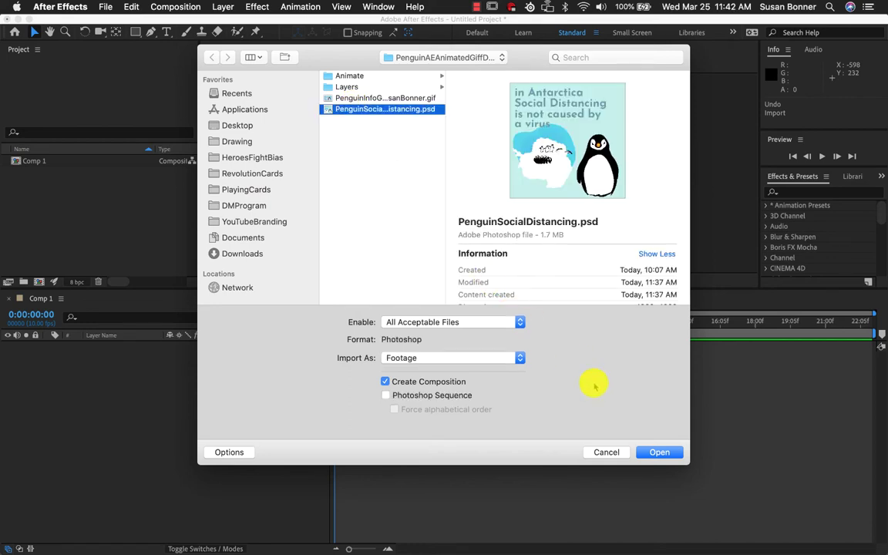
pyautogui.click(418, 357)
pyautogui.click(422, 369)
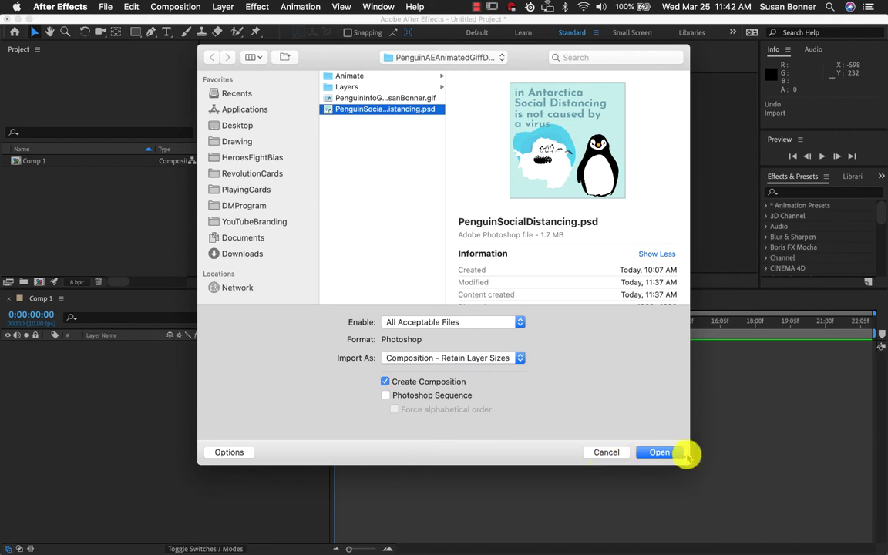
pyautogui.click(659, 452)
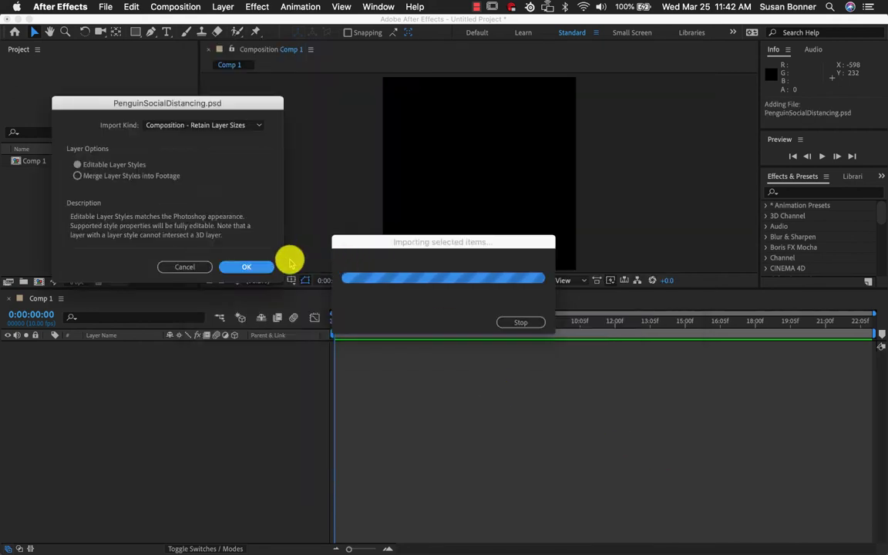
pyautogui.click(248, 265)
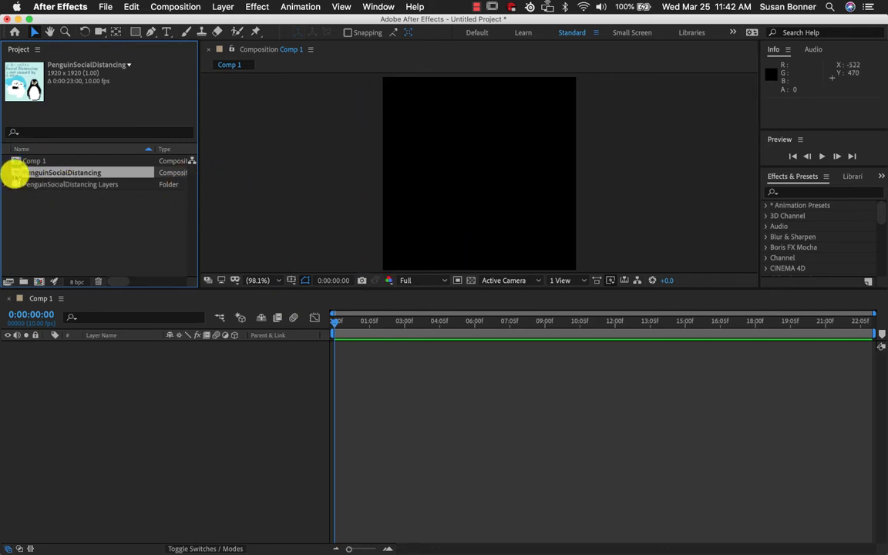
pyautogui.moveTo(16, 175); pyautogui.dragTo(469, 222)
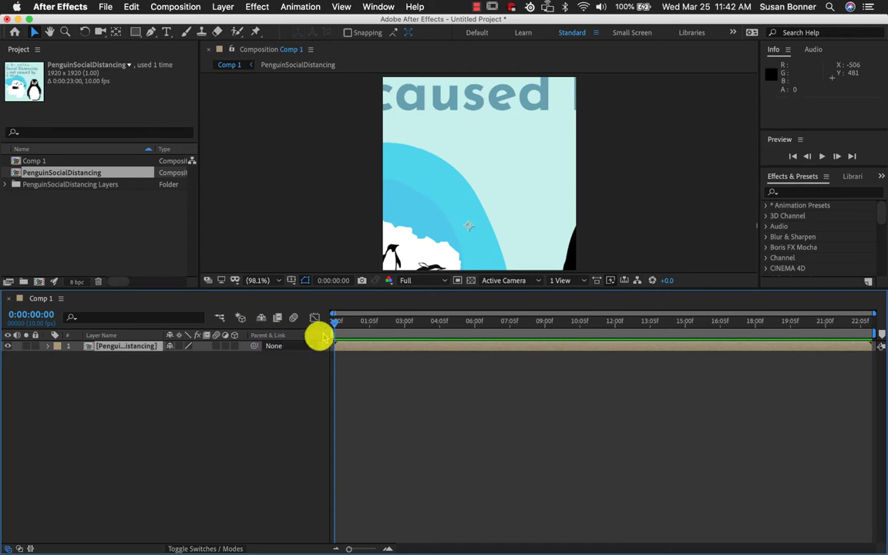
pyautogui.click(362, 321)
pyautogui.moveTo(362, 321); pyautogui.dragTo(323, 315)
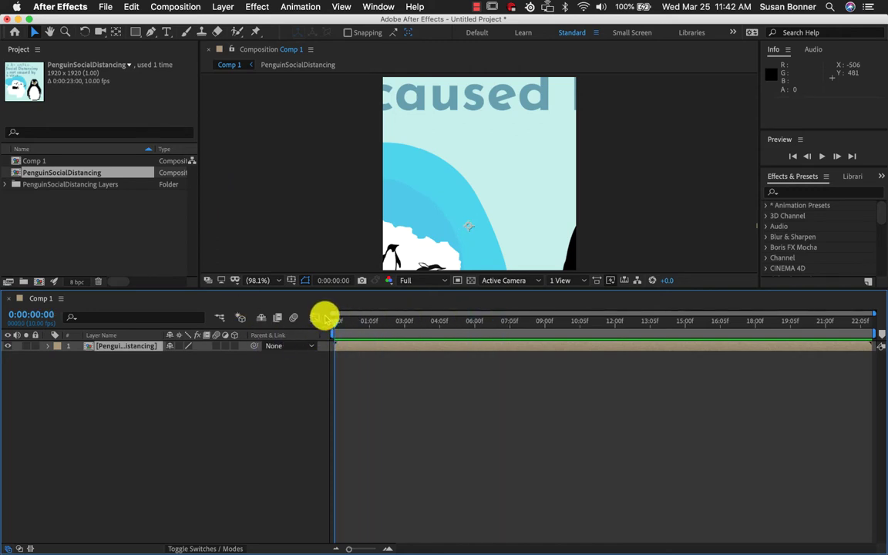
pyautogui.click(50, 348)
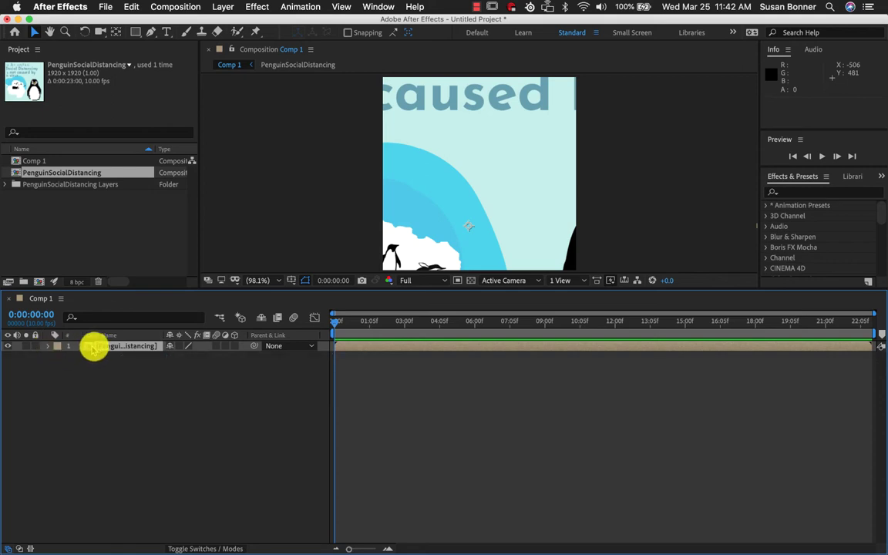
pyautogui.doubleClick(87, 348)
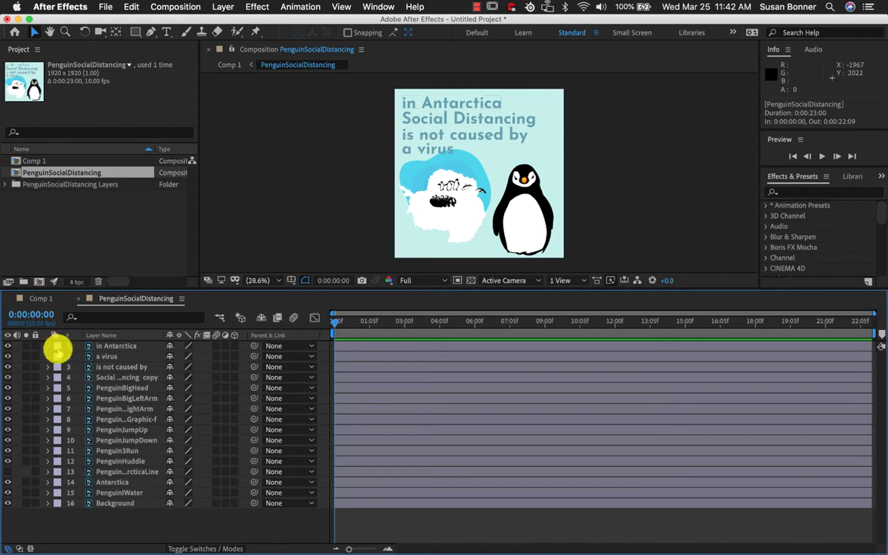
pyautogui.click(458, 222)
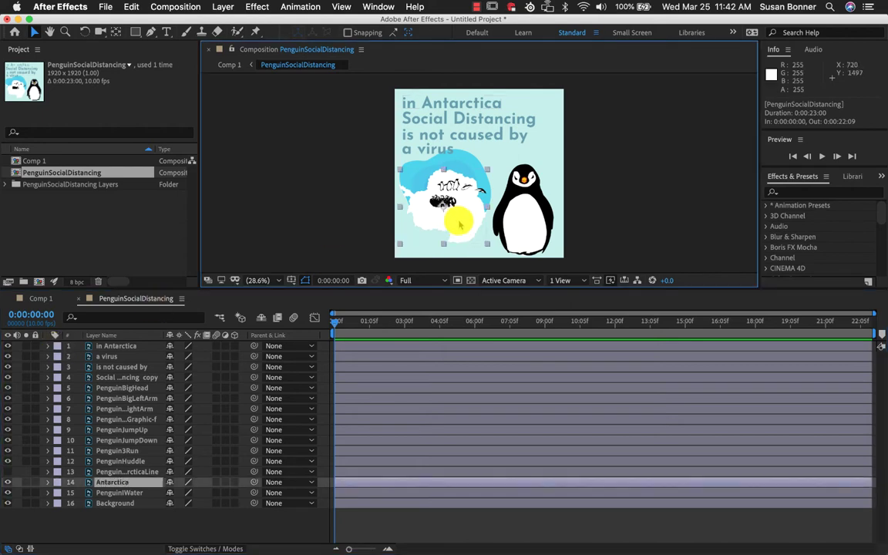
pyautogui.moveTo(458, 223)
pyautogui.mouseDown()
pyautogui.moveTo(341, 222)
pyautogui.moveTo(488, 225)
pyautogui.moveTo(452, 222)
pyautogui.mouseUp()
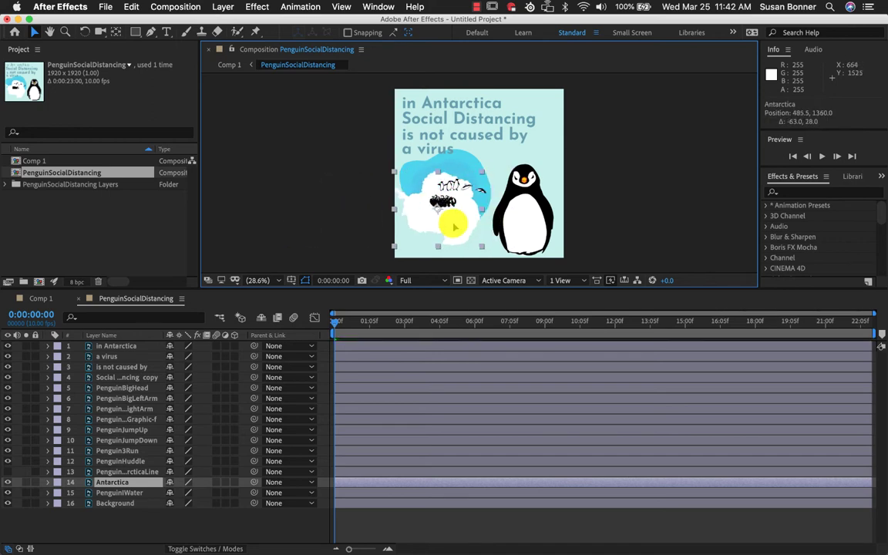
pyautogui.click(521, 202)
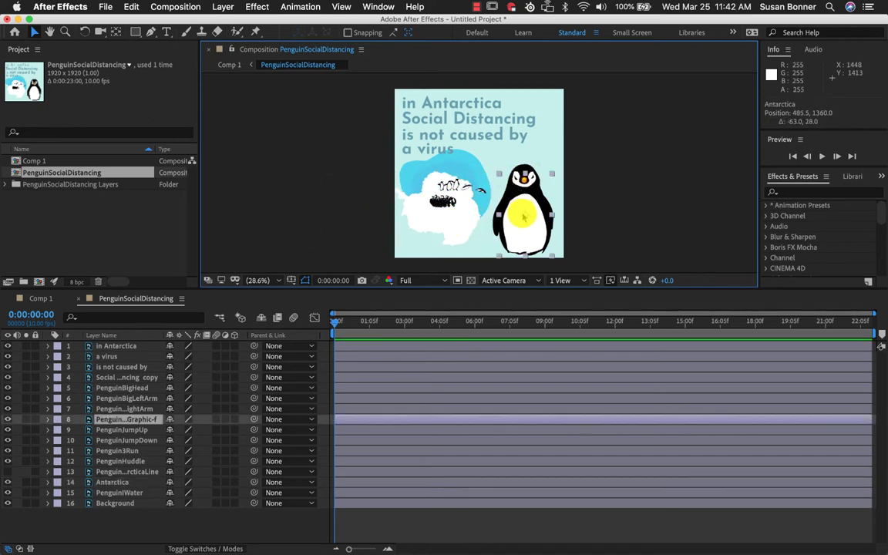
pyautogui.click(524, 176)
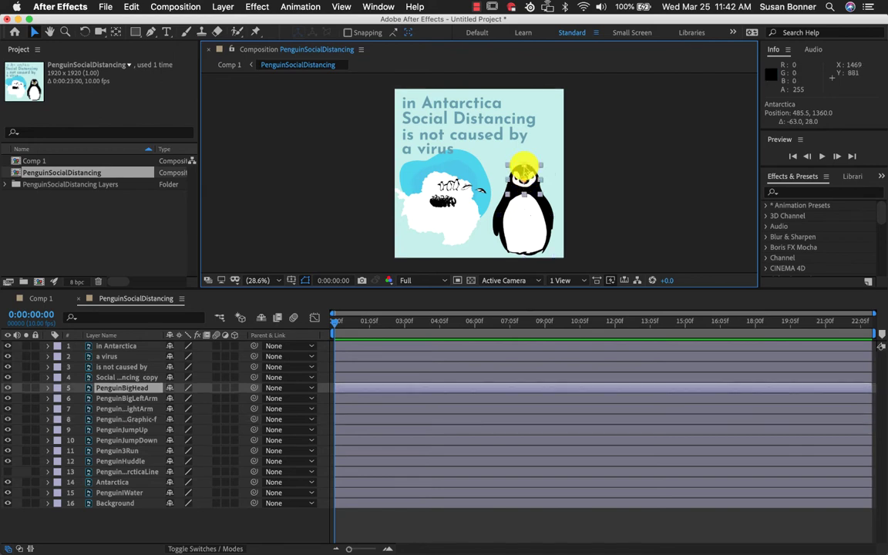
pyautogui.click(503, 204)
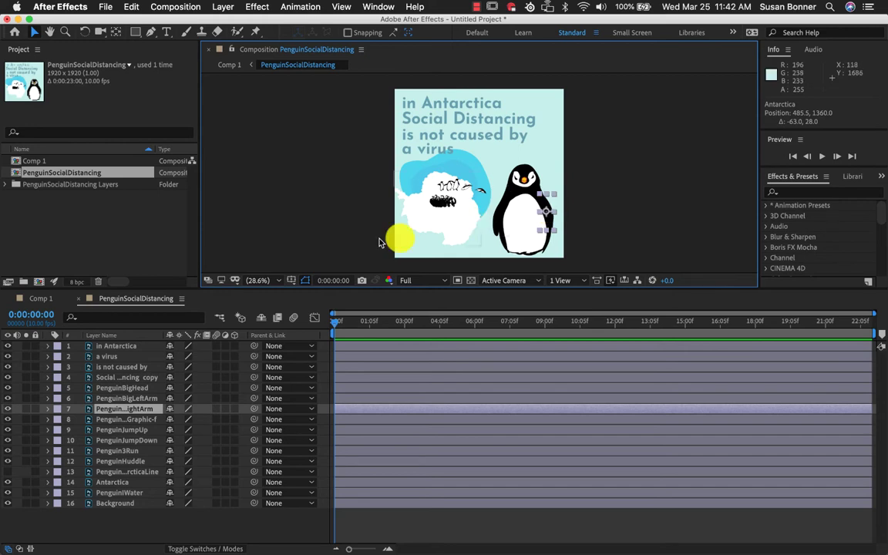
pyautogui.click(374, 207)
pyautogui.click(443, 233)
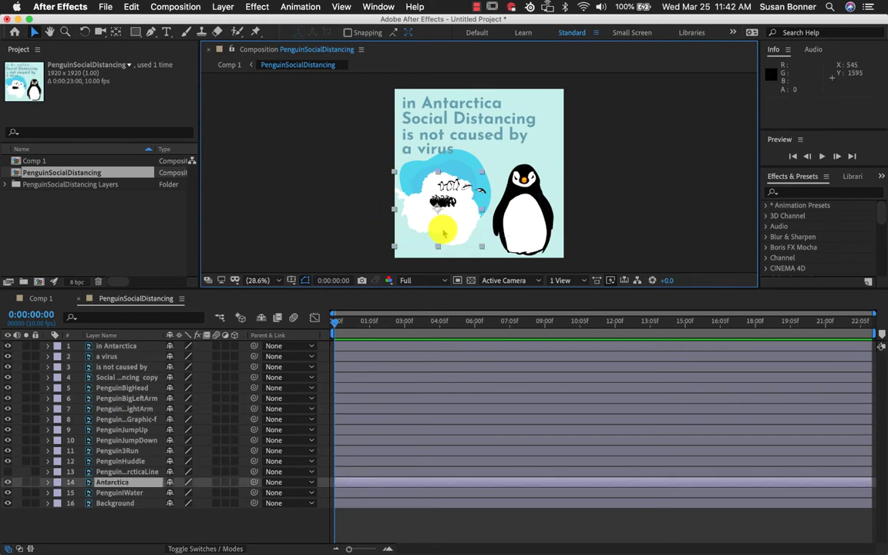
pyautogui.click(463, 159)
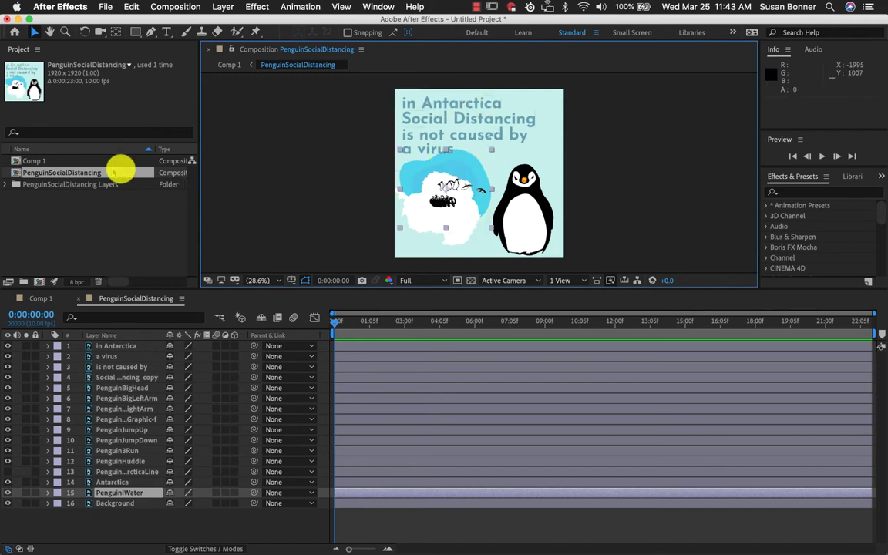
pyautogui.click(49, 162)
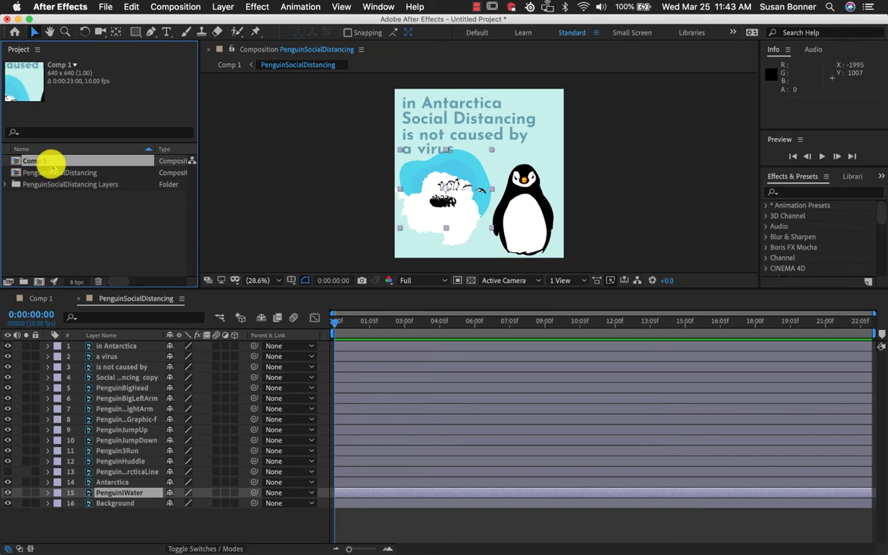
# Step: Open Comp 1, select the PenguinSocialDistancing layer and zoom out to see it whole
pyautogui.doubleClick(10, 161)
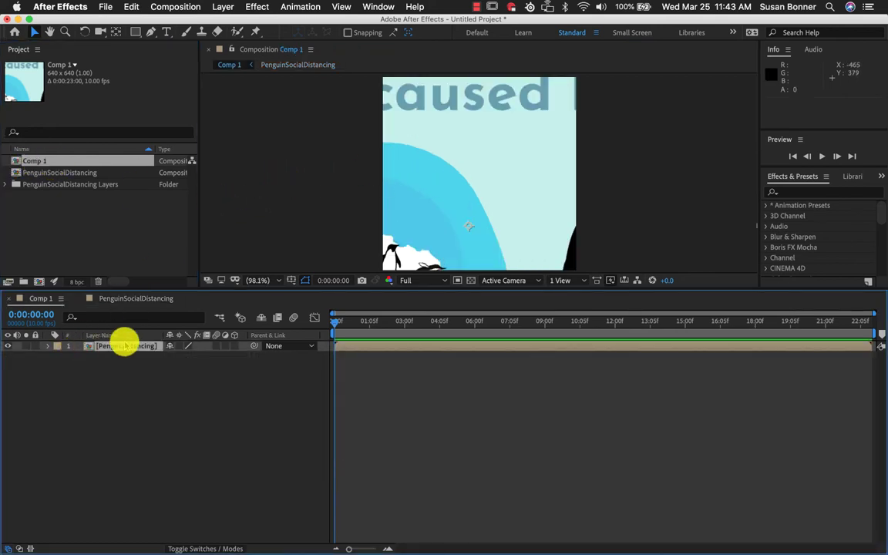
pyautogui.click(87, 346)
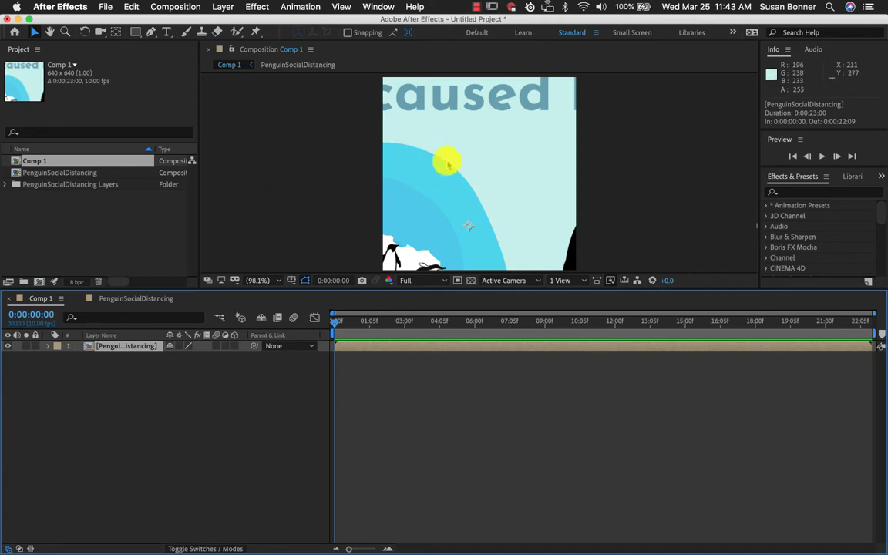
pyautogui.press('z')
pyautogui.keyDown('alt'); pyautogui.click(470, 153); pyautogui.keyUp('alt')
pyautogui.keyDown('alt'); pyautogui.click(472, 152); pyautogui.keyUp('alt')
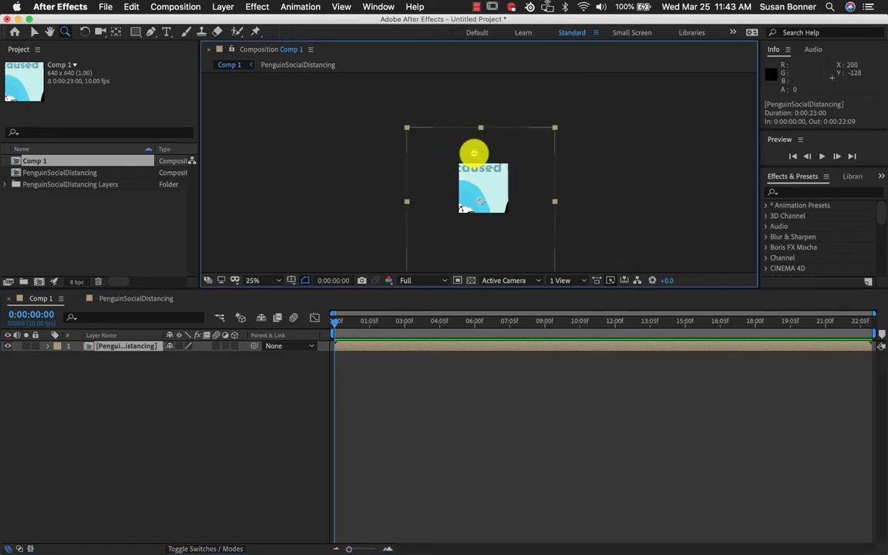
pyautogui.keyDown('alt'); pyautogui.click(523, 147); pyautogui.keyUp('alt')
pyautogui.scroll(-3, 519, 150)
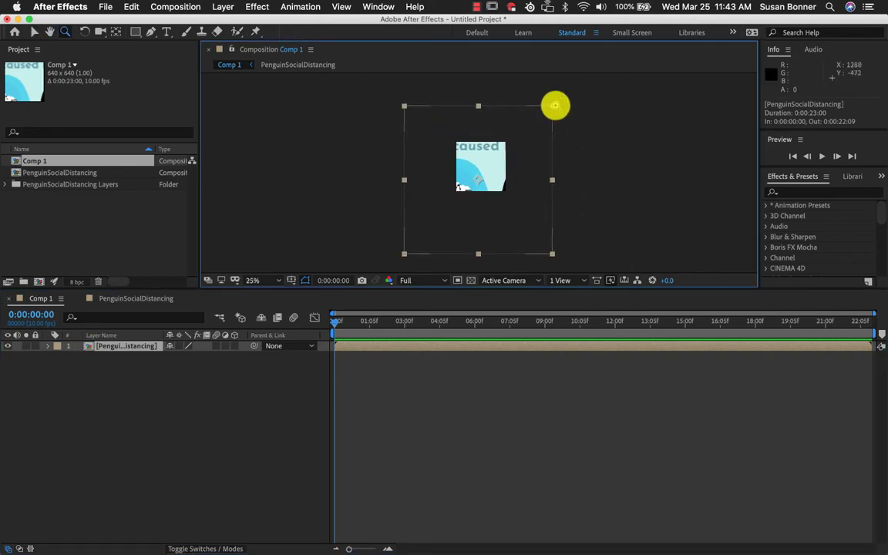
pyautogui.click(34, 32)
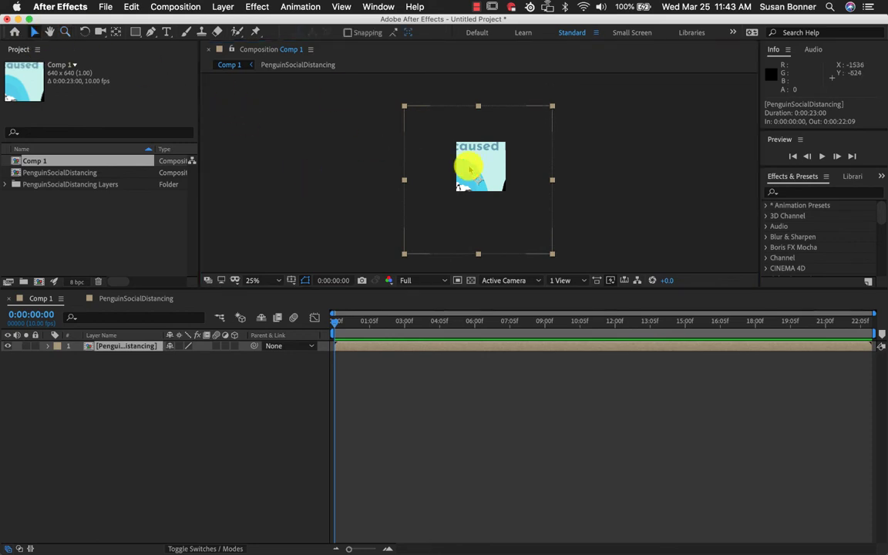
pyautogui.click(552, 110)
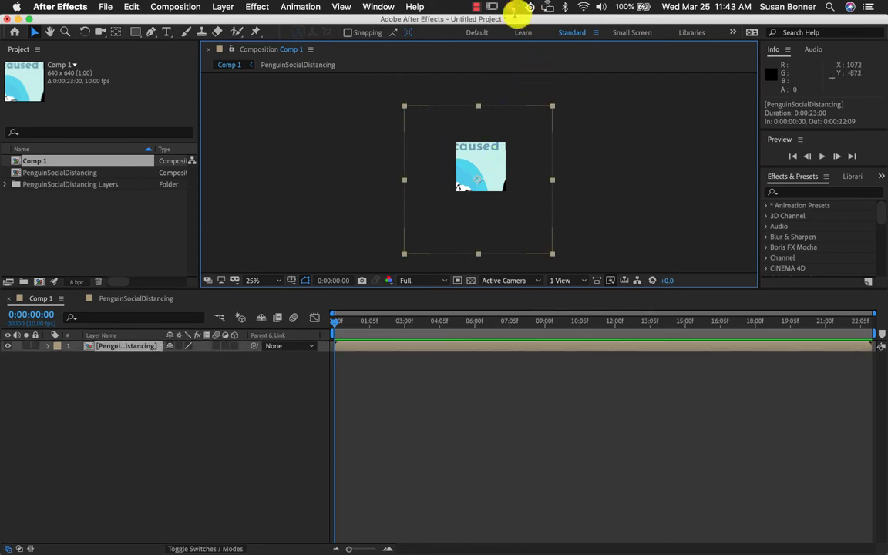
pyautogui.click(475, 7)
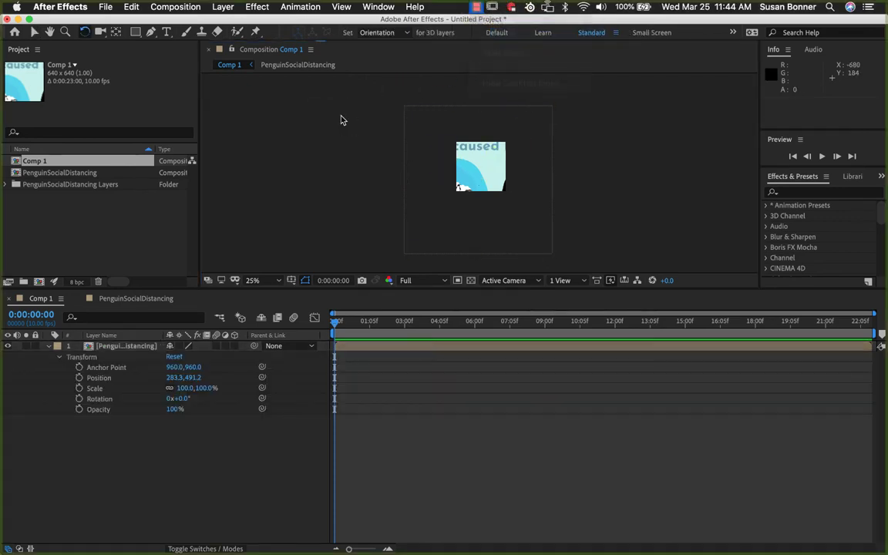
# Step: Expand the layer's Transform properties and shrink its Scale to 37%
pyautogui.click(541, 105)
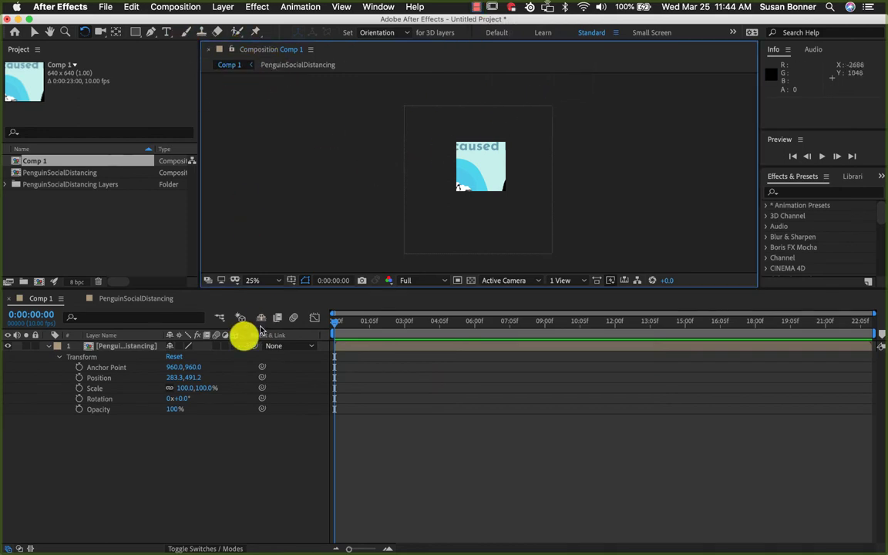
pyautogui.click(58, 357)
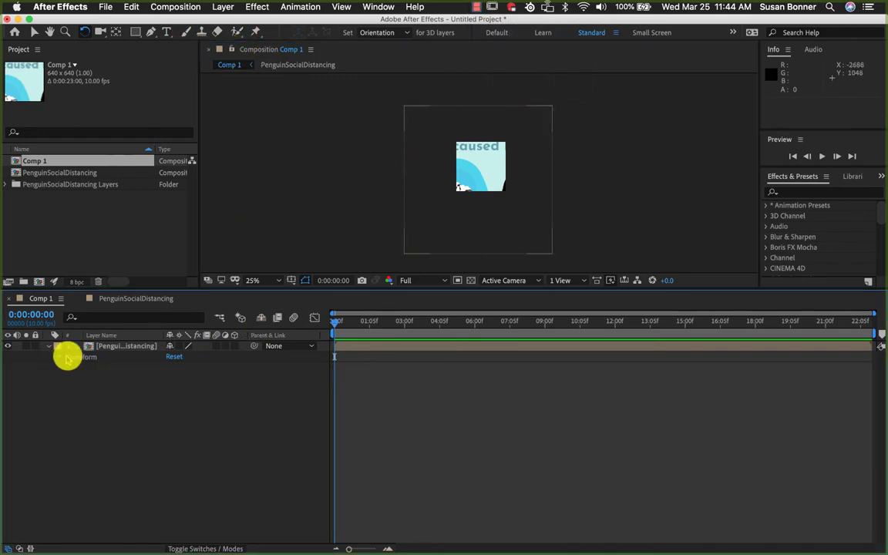
pyautogui.click(63, 357)
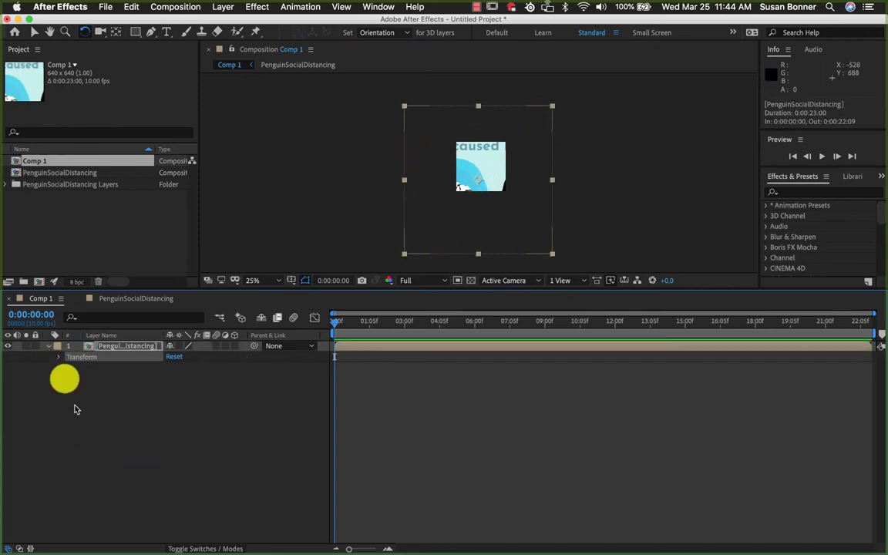
pyautogui.click(60, 358)
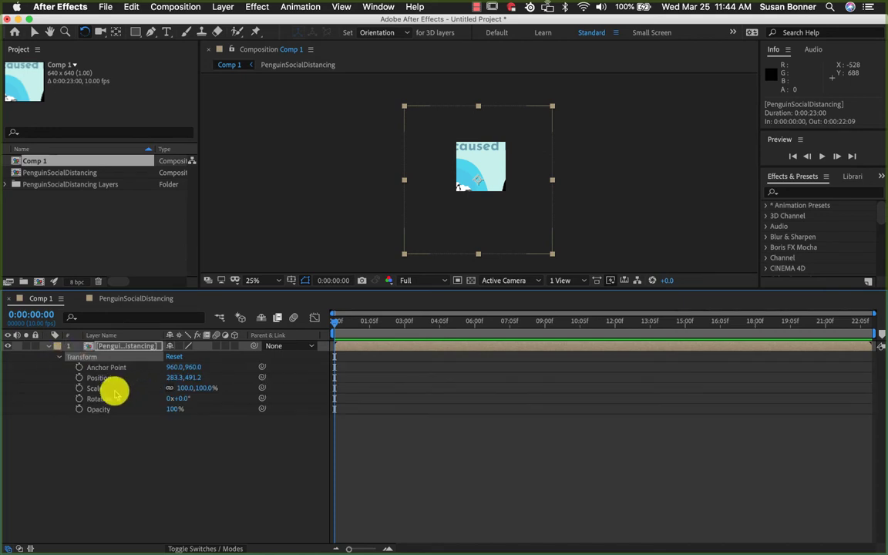
pyautogui.click(48, 348)
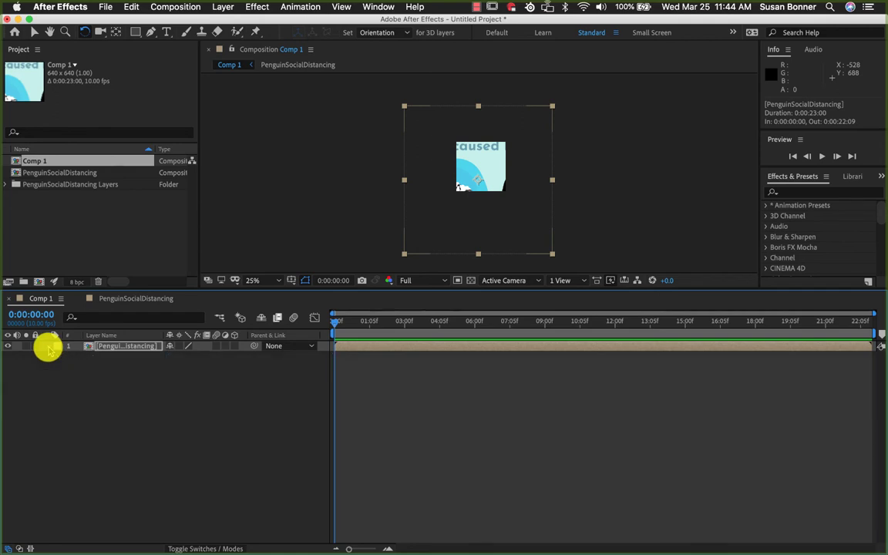
pyautogui.click(48, 347)
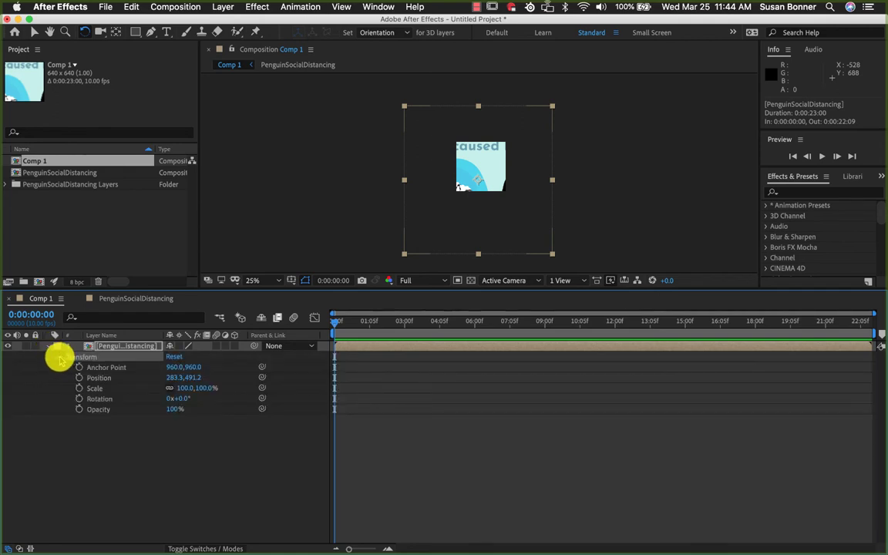
pyautogui.click(60, 357)
pyautogui.click(60, 357)
pyautogui.click(95, 387)
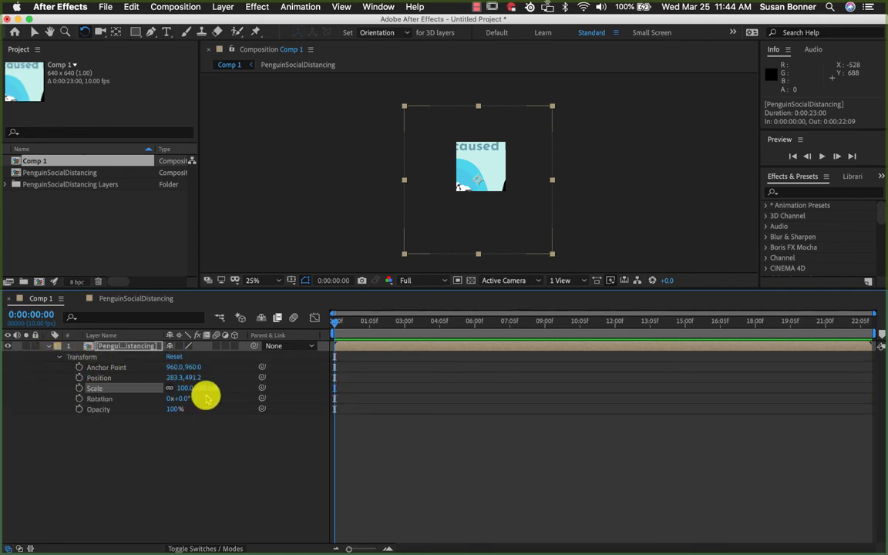
pyautogui.click(185, 390)
pyautogui.moveTo(185, 389); pyautogui.dragTo(146, 387)
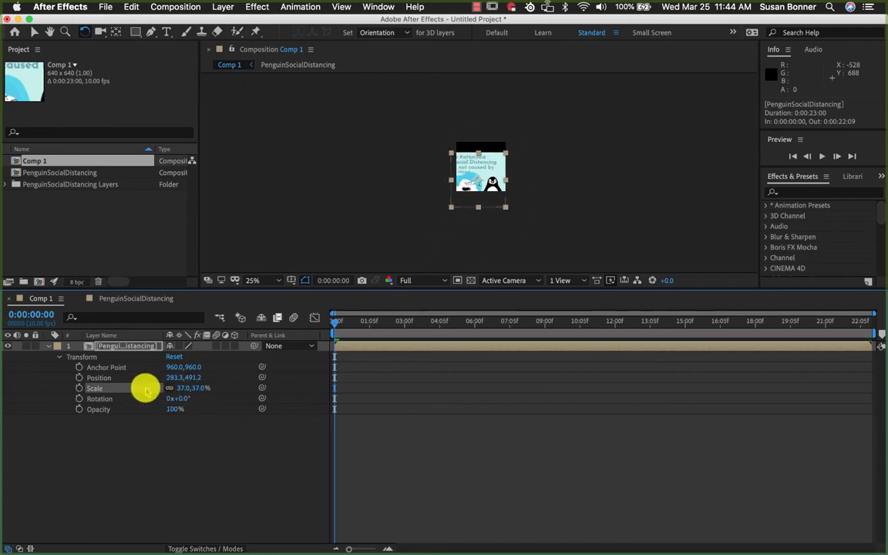
# Step: Move the layer up in the comp, reduce it to about 31% scale, and zoom to 100%
pyautogui.moveTo(462, 170); pyautogui.dragTo(466, 165)
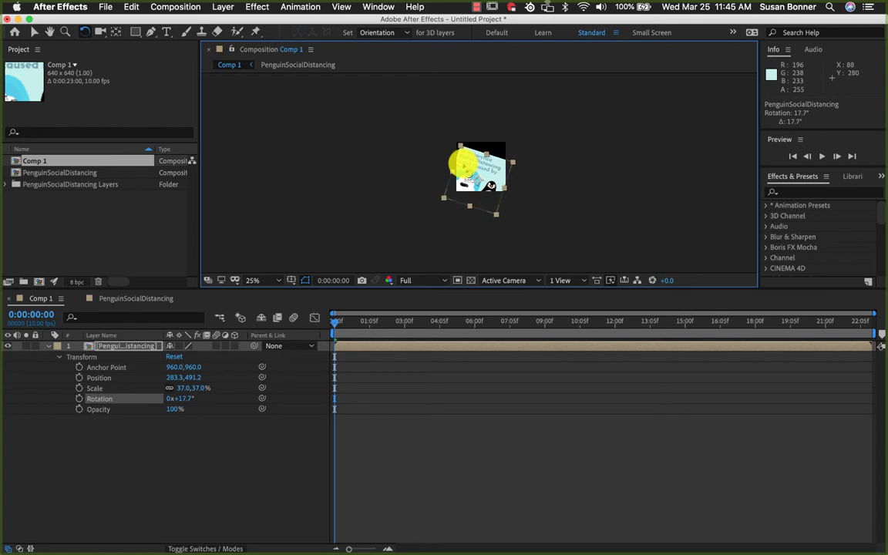
pyautogui.press('super+z')
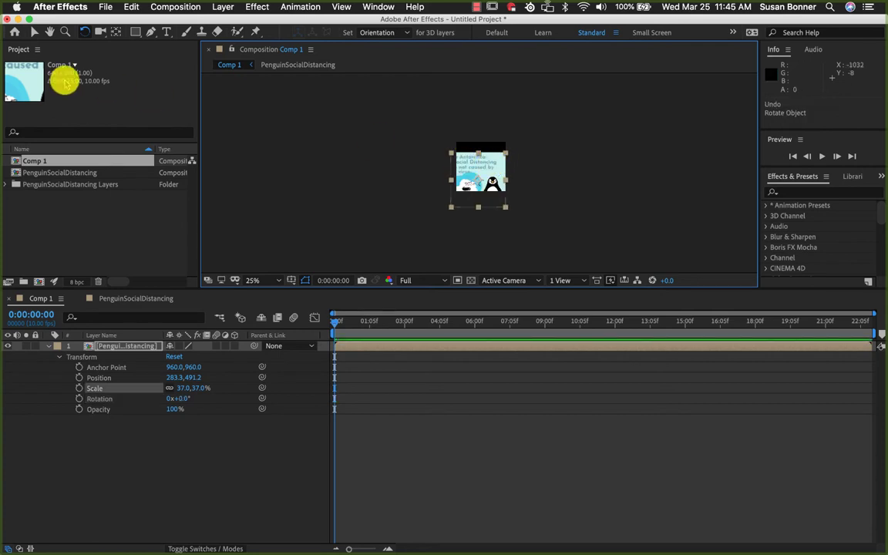
pyautogui.click(34, 33)
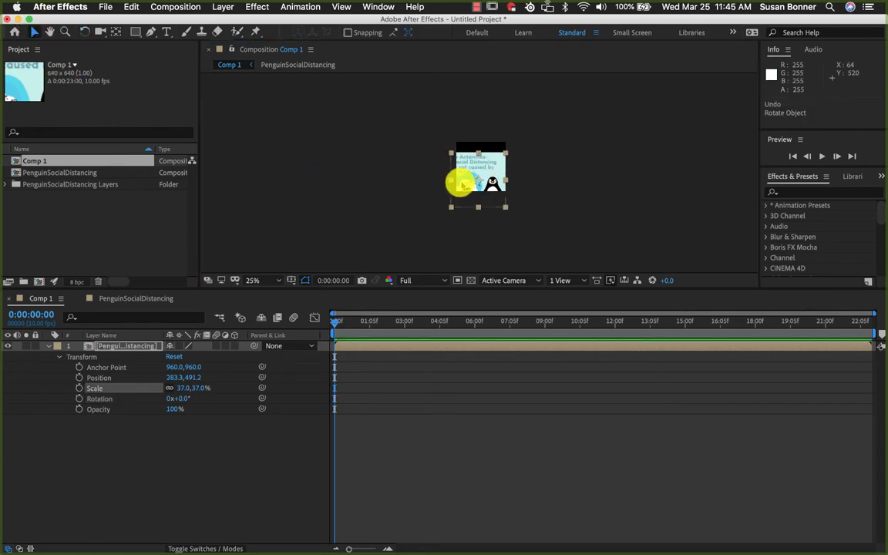
pyautogui.moveTo(461, 202); pyautogui.dragTo(467, 176)
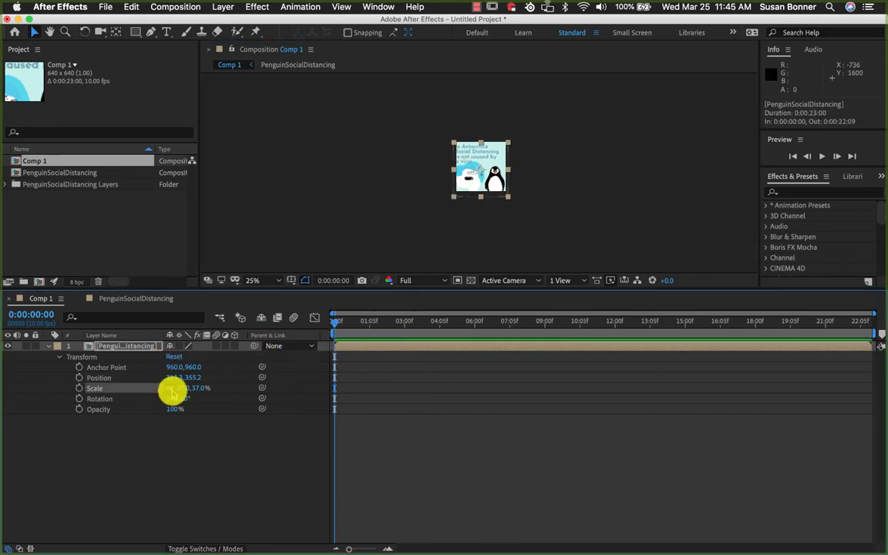
pyautogui.moveTo(181, 390); pyautogui.dragTo(178, 389)
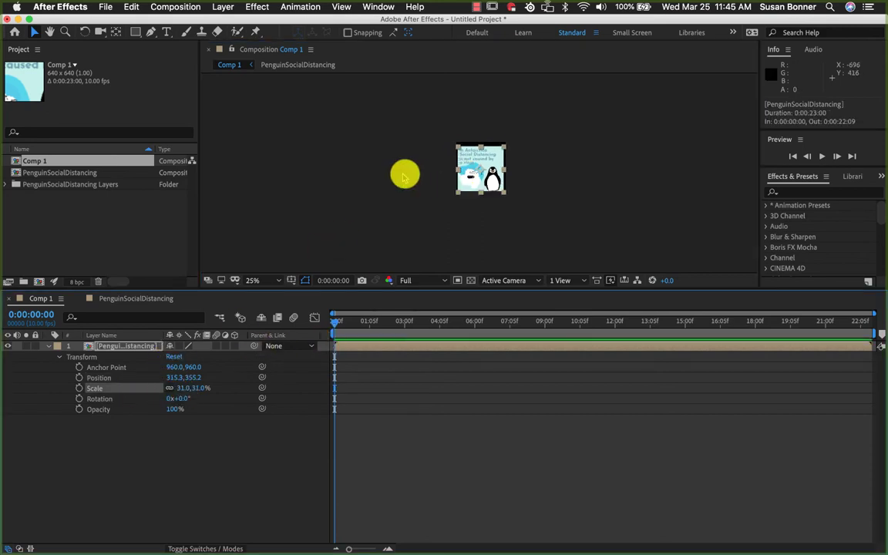
pyautogui.moveTo(468, 174); pyautogui.dragTo(487, 122)
pyautogui.press('z')
pyautogui.click(482, 156)
pyautogui.click(486, 164)
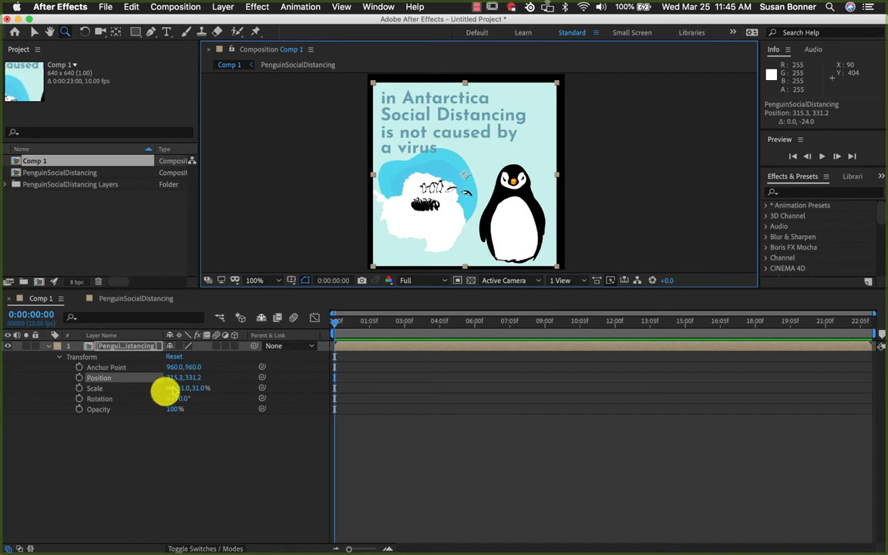
# Step: Set the layer's Scale to 34% and nudge it to position 321.3, 323.2
pyautogui.click(135, 388)
pyautogui.moveTo(178, 389); pyautogui.dragTo(182, 388)
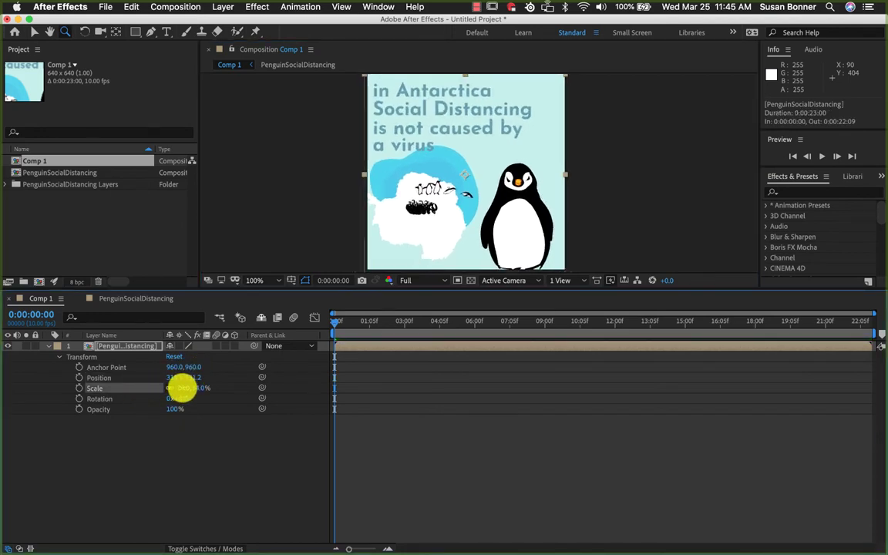
pyautogui.press('h')
pyautogui.moveTo(409, 194); pyautogui.dragTo(407, 193)
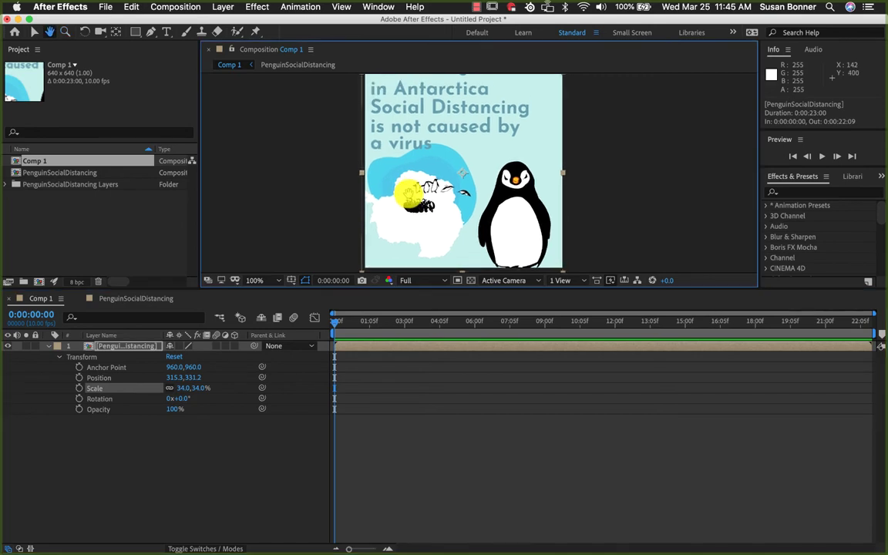
pyautogui.press('z')
pyautogui.press('v')
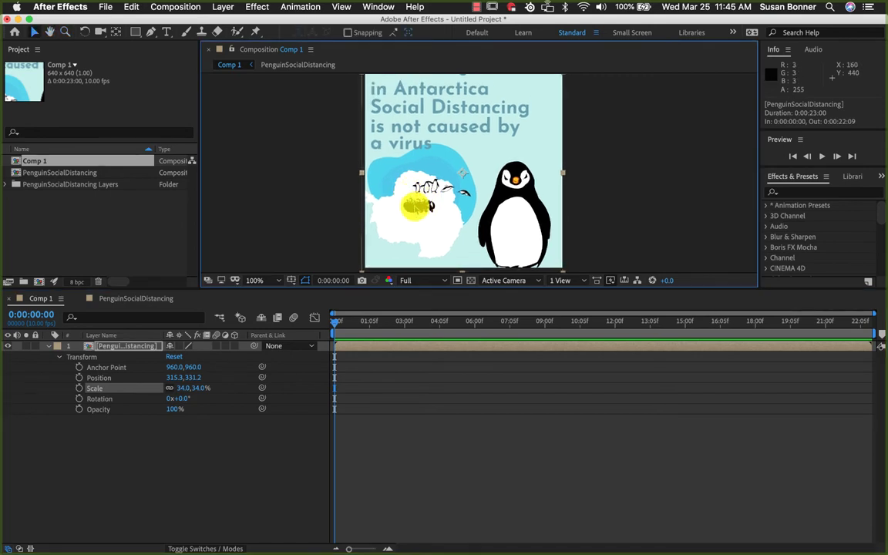
pyautogui.moveTo(416, 211); pyautogui.dragTo(417, 198)
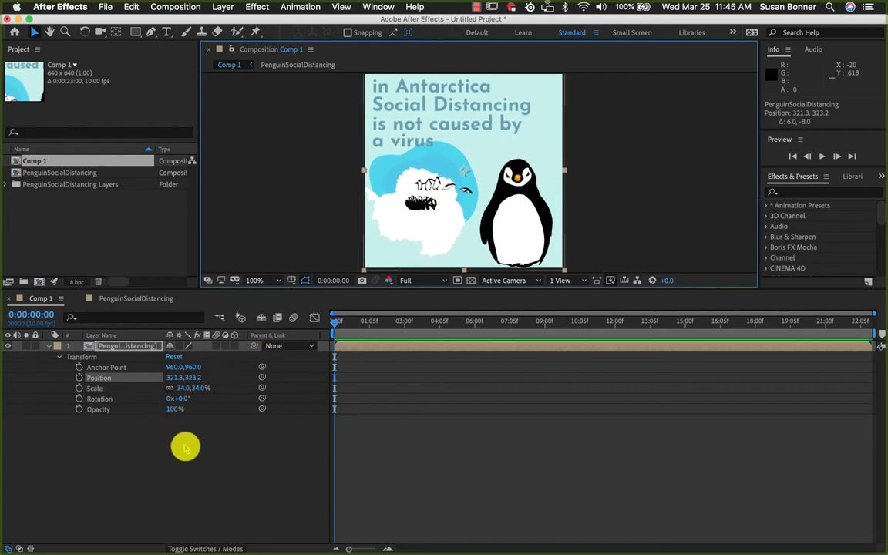
# Step: Deselect the layer and collapse its Transform properties in the timeline
pyautogui.click(273, 218)
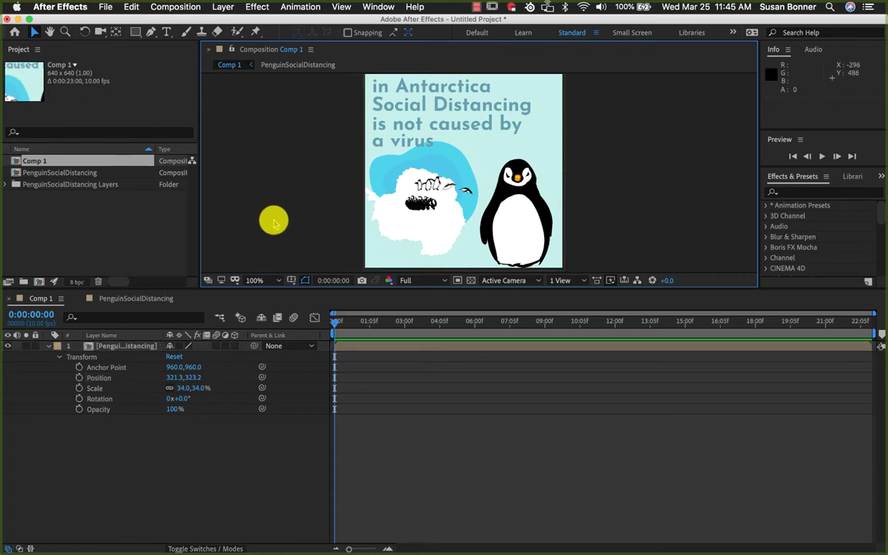
pyautogui.click(62, 360)
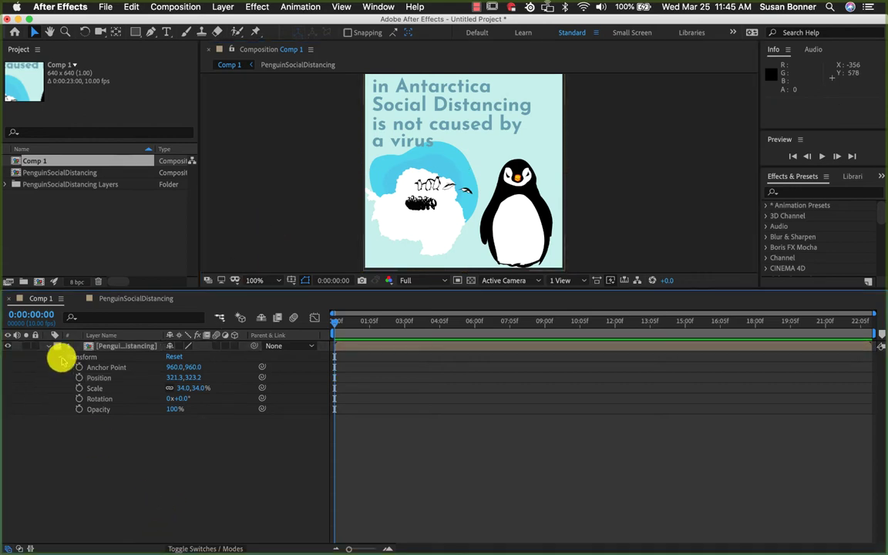
pyautogui.click(62, 358)
pyautogui.click(48, 346)
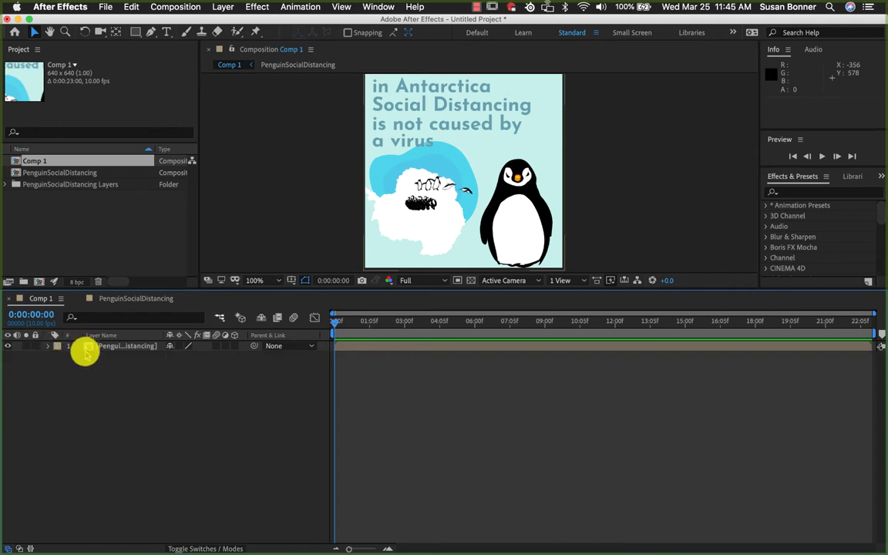
pyautogui.click(65, 173)
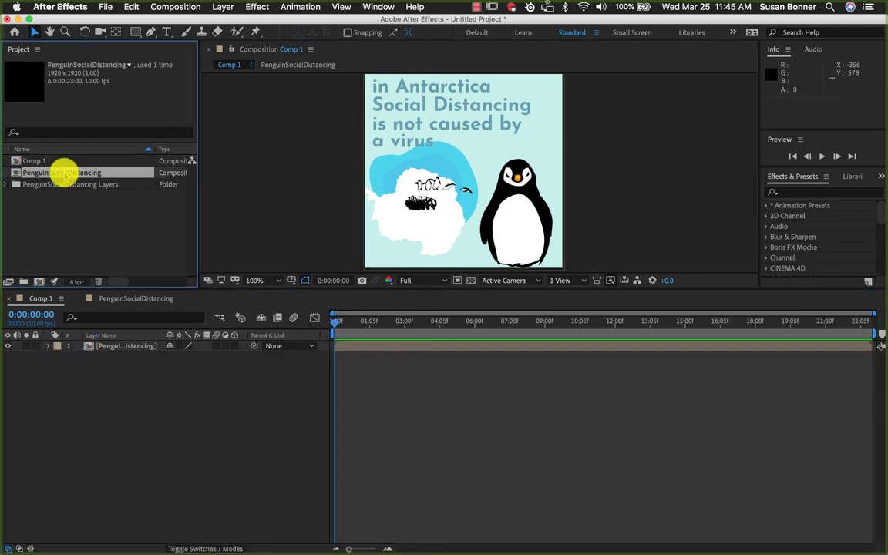
# Step: Open PenguinSocialDistancing and scale PenguinWater up until it covers the background
pyautogui.doubleClick(15, 174)
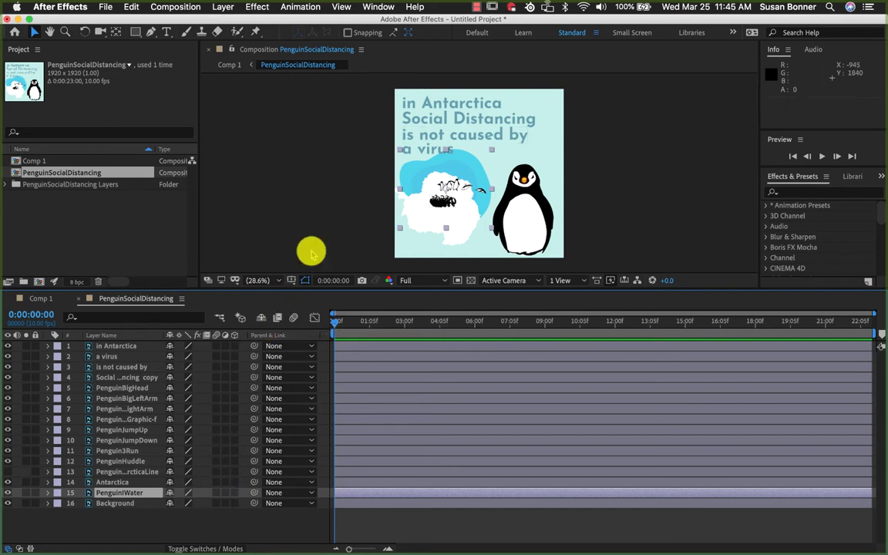
pyautogui.click(320, 224)
pyautogui.click(414, 164)
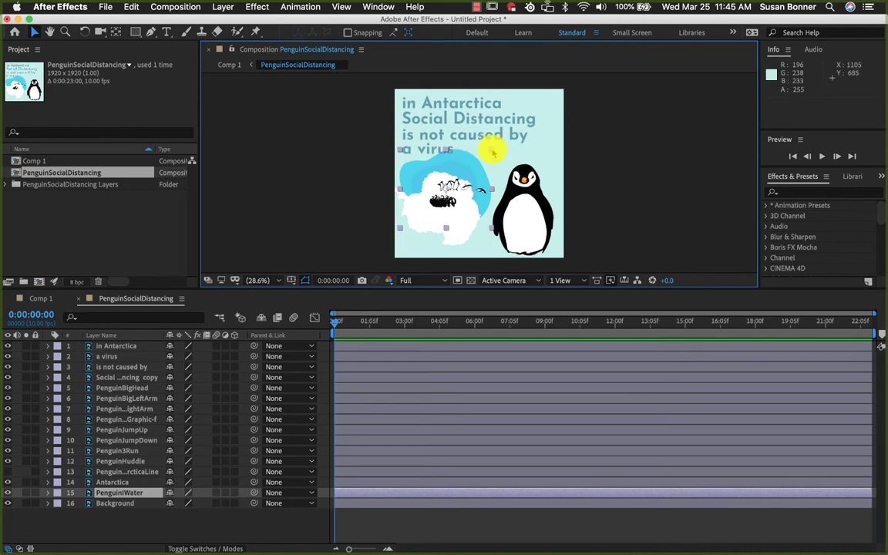
pyautogui.moveTo(494, 151); pyautogui.dragTo(625, 43)
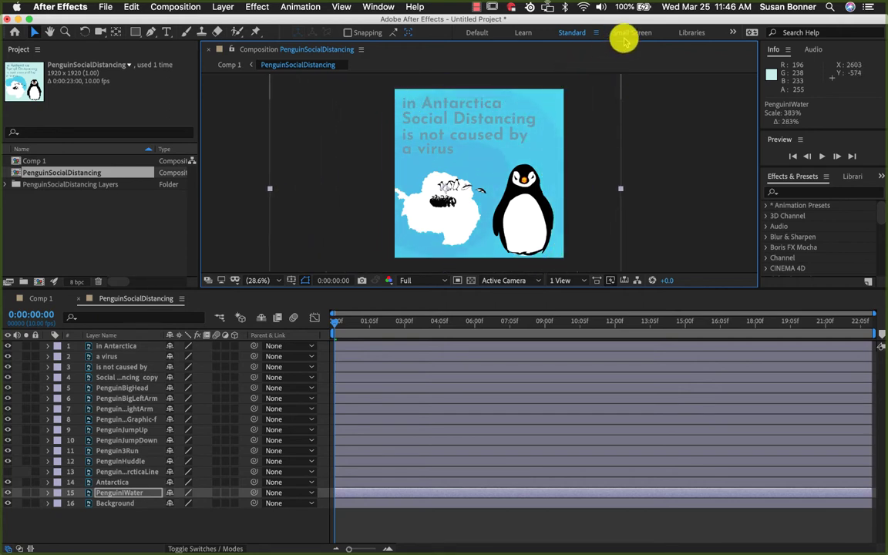
pyautogui.doubleClick(449, 217)
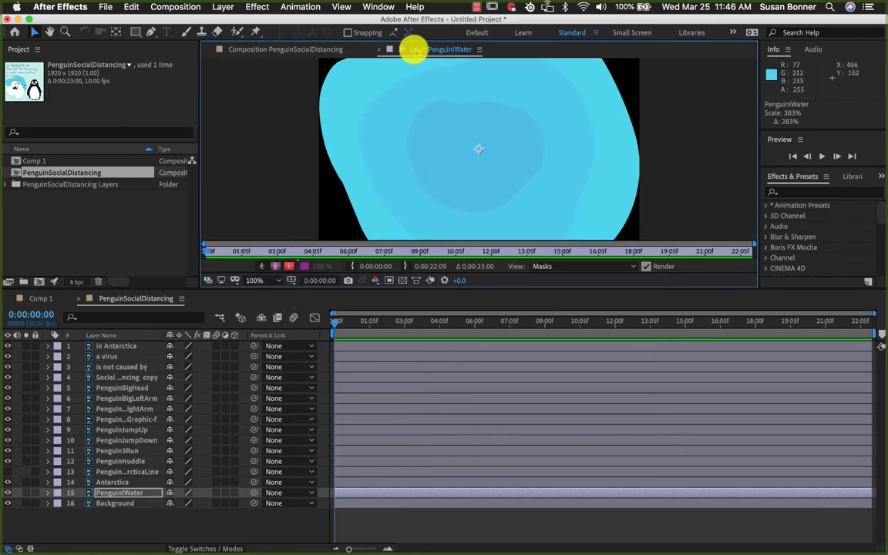
pyautogui.click(290, 50)
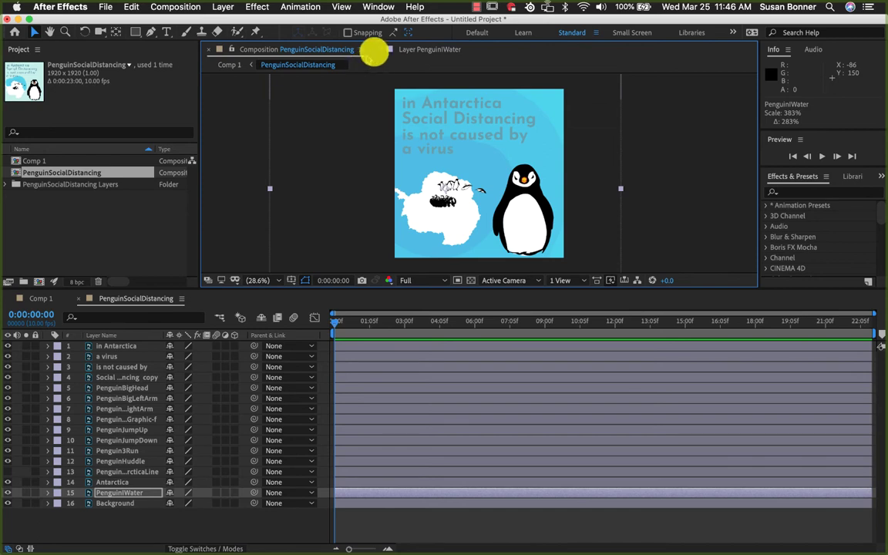
pyautogui.click(220, 131)
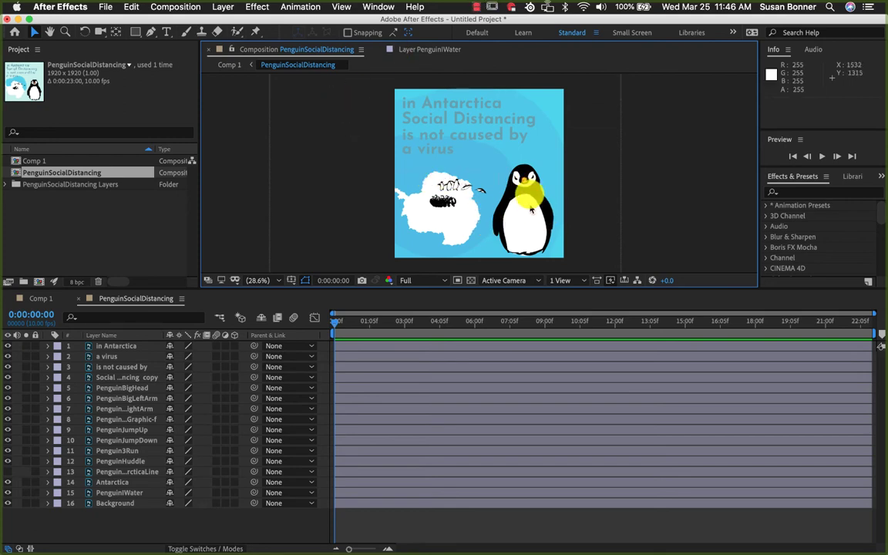
# Step: Widen the Layer Name column and select the PenguinInfoGraphic-f body layer
pyautogui.click(526, 172)
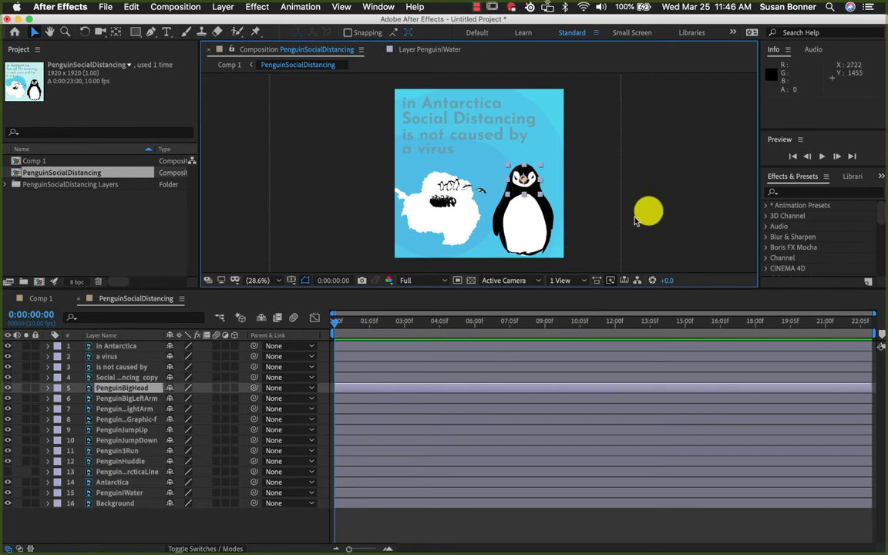
pyautogui.click(656, 205)
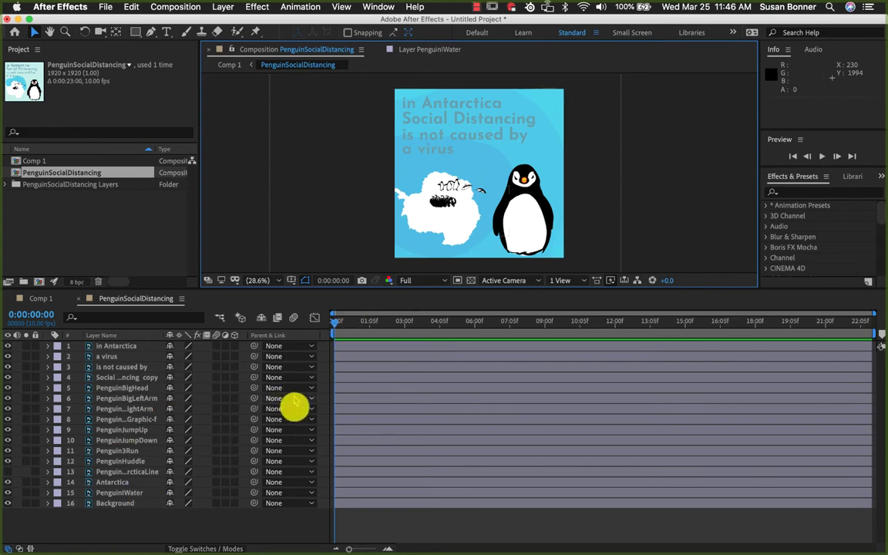
pyautogui.click(526, 233)
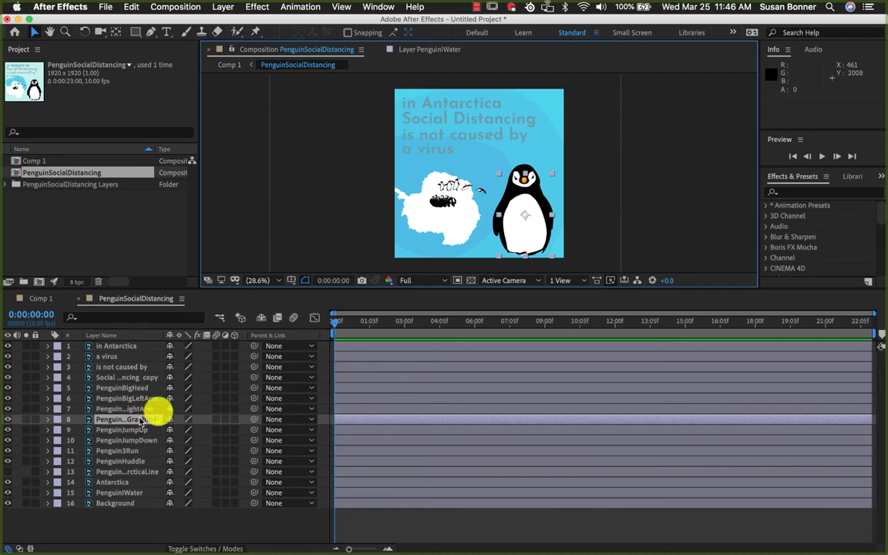
pyautogui.moveTo(160, 340); pyautogui.dragTo(214, 342)
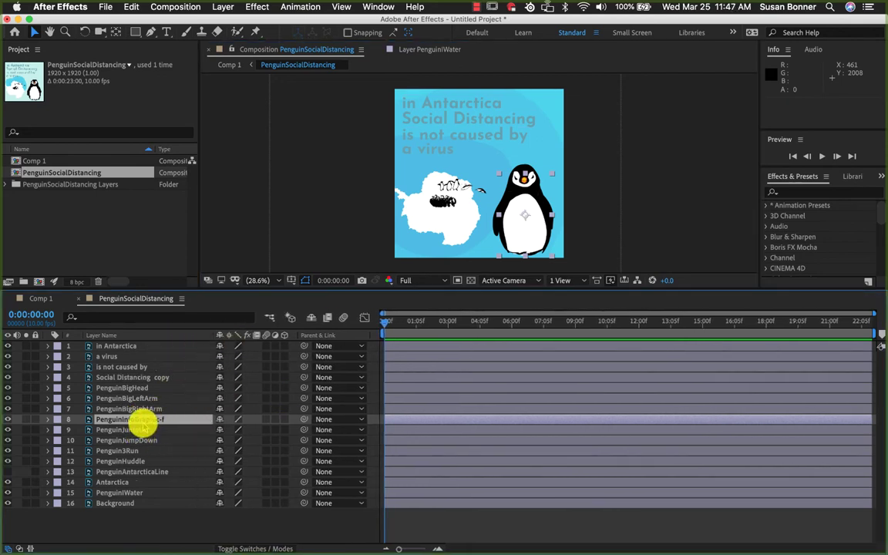
pyautogui.click(8, 419)
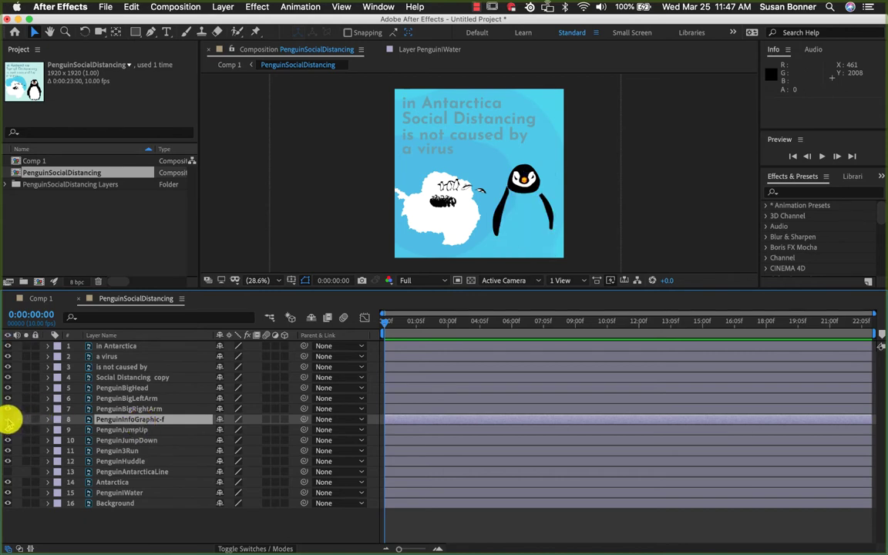
pyautogui.click(8, 419)
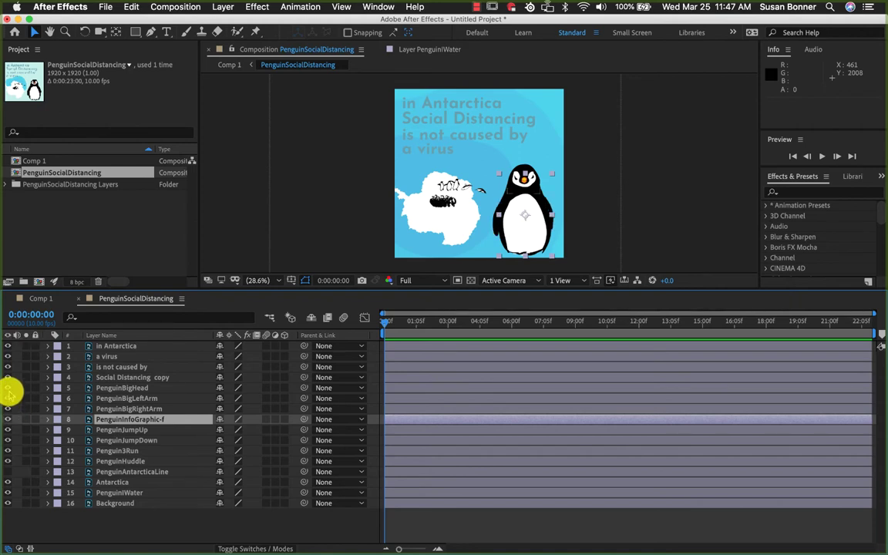
pyautogui.click(7, 387)
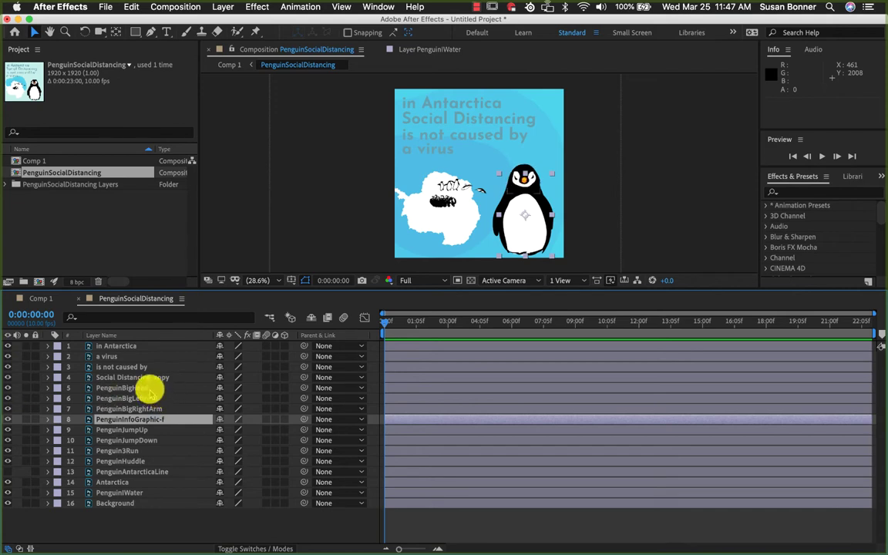
pyautogui.click(148, 389)
pyautogui.keyDown('shift'); pyautogui.click(149, 420); pyautogui.keyUp('shift')
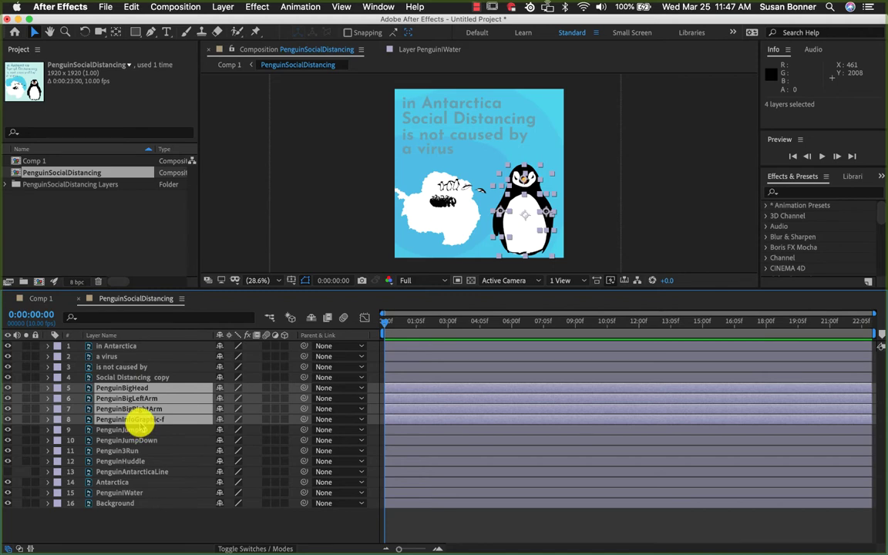
pyautogui.click(143, 421)
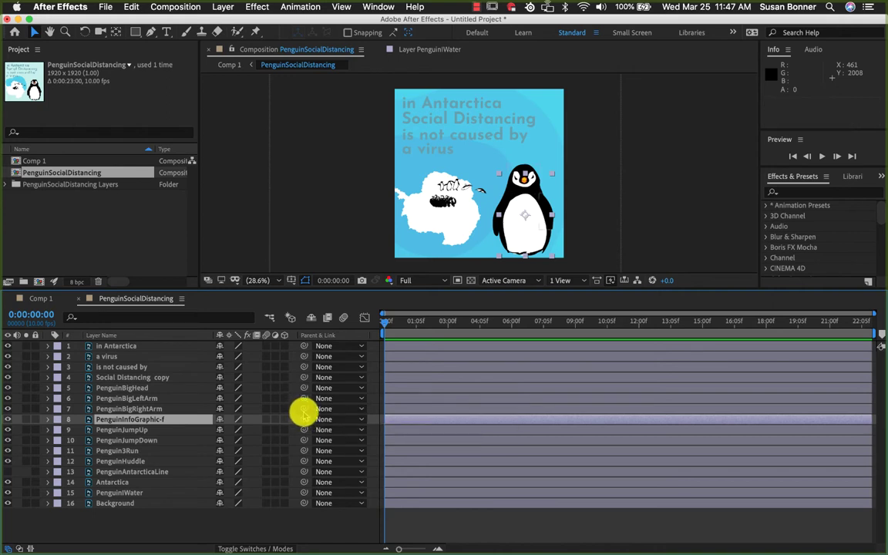
# Step: Parent PenguinBigRightArm to PenguinInfoGraphic-f, undoing the head and left arm parenting
pyautogui.moveTo(305, 410); pyautogui.dragTo(289, 421)
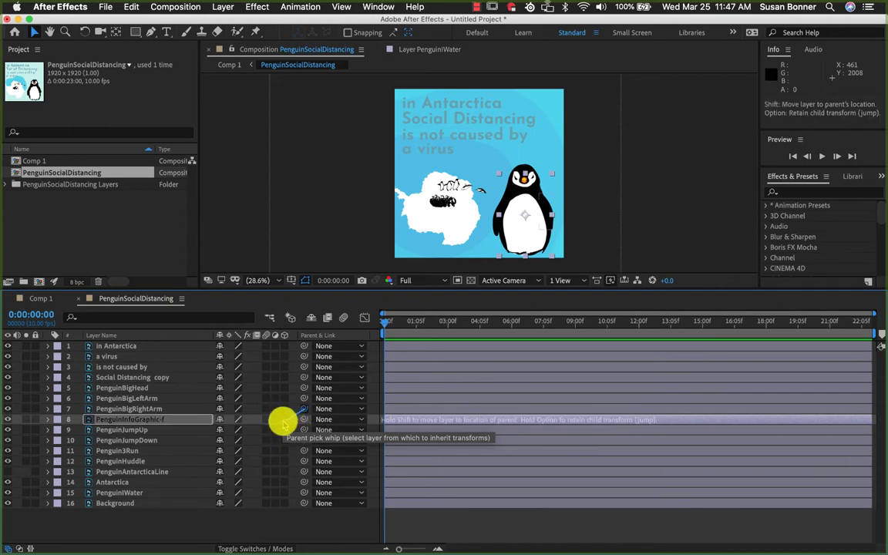
pyautogui.moveTo(276, 423); pyautogui.dragTo(274, 419)
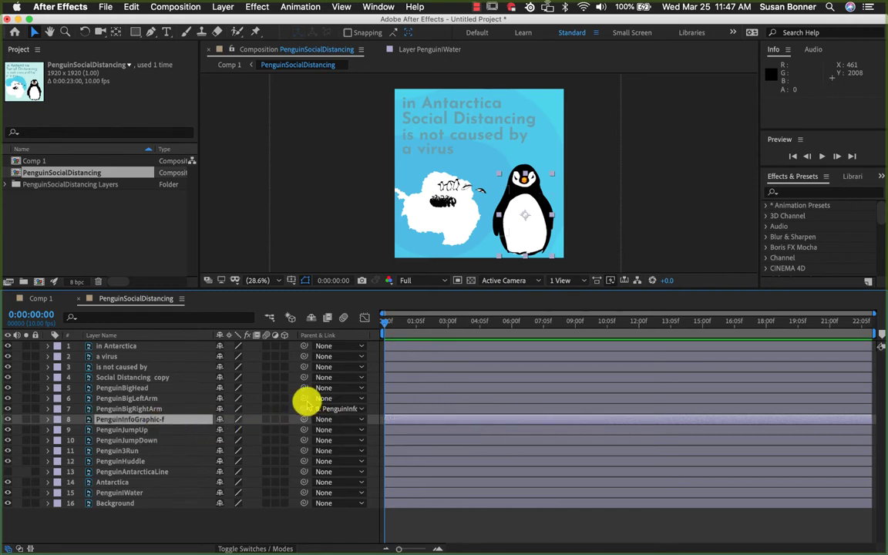
pyautogui.moveTo(305, 399); pyautogui.dragTo(284, 418)
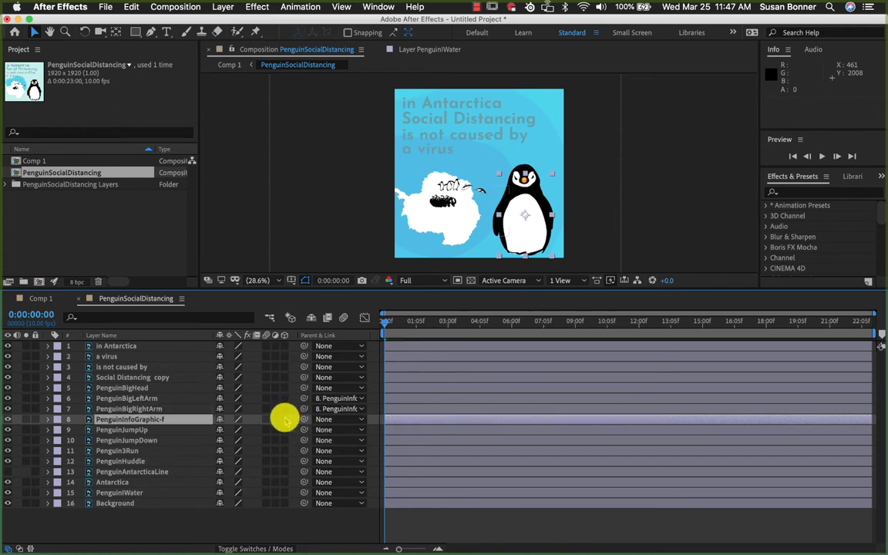
pyautogui.click(330, 386)
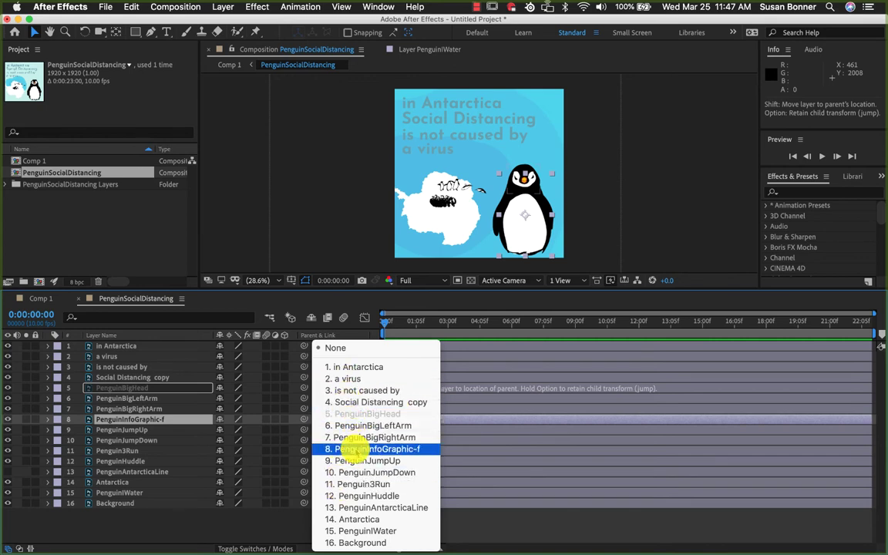
pyautogui.click(343, 449)
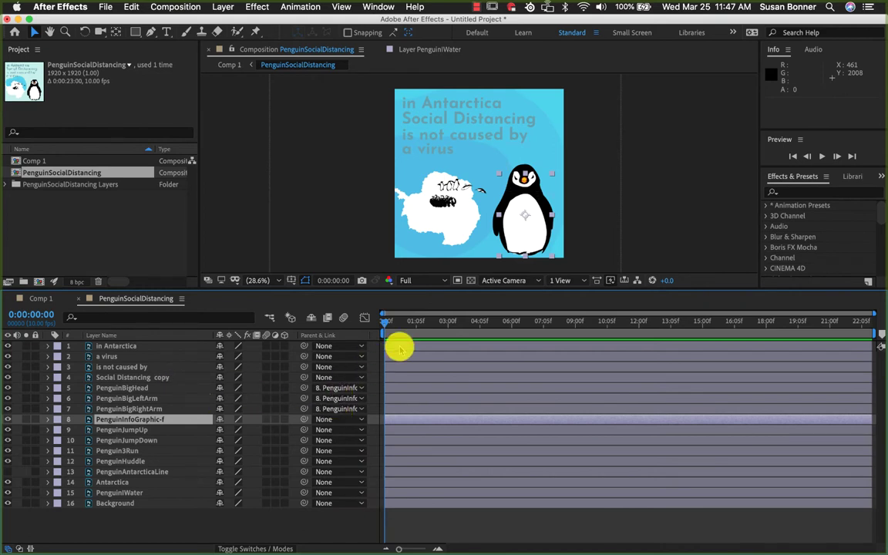
pyautogui.press('super+z')
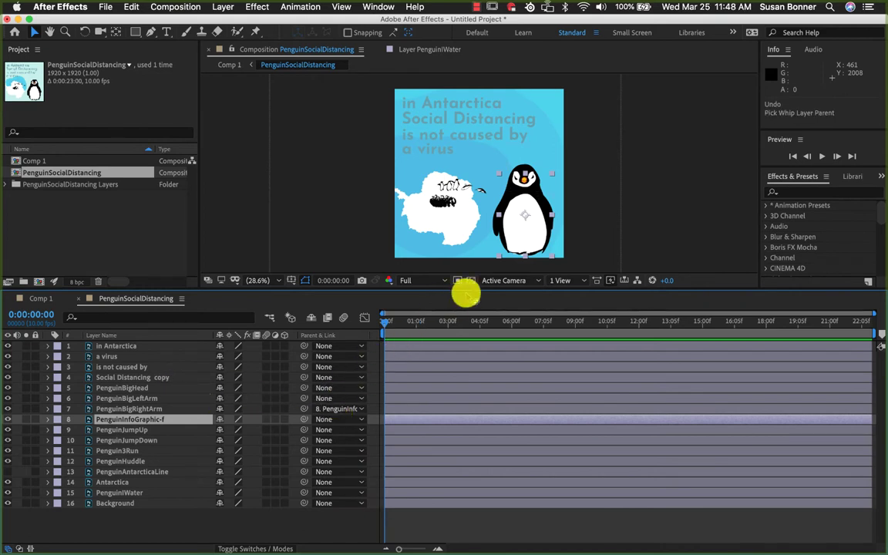
# Step: Parent the head and both arms to the body, then drag the penguin off the left edge
pyautogui.click(522, 243)
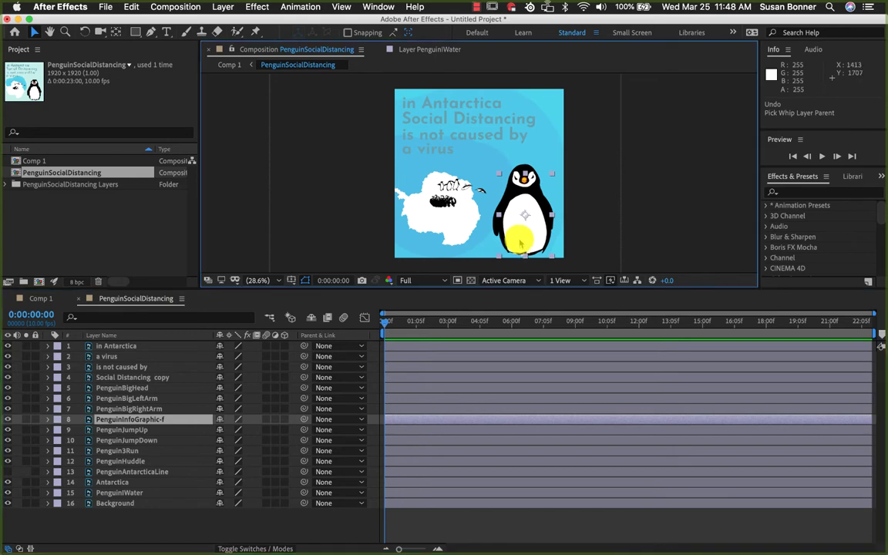
pyautogui.moveTo(522, 243); pyautogui.dragTo(512, 202)
pyautogui.press('cmd+z')
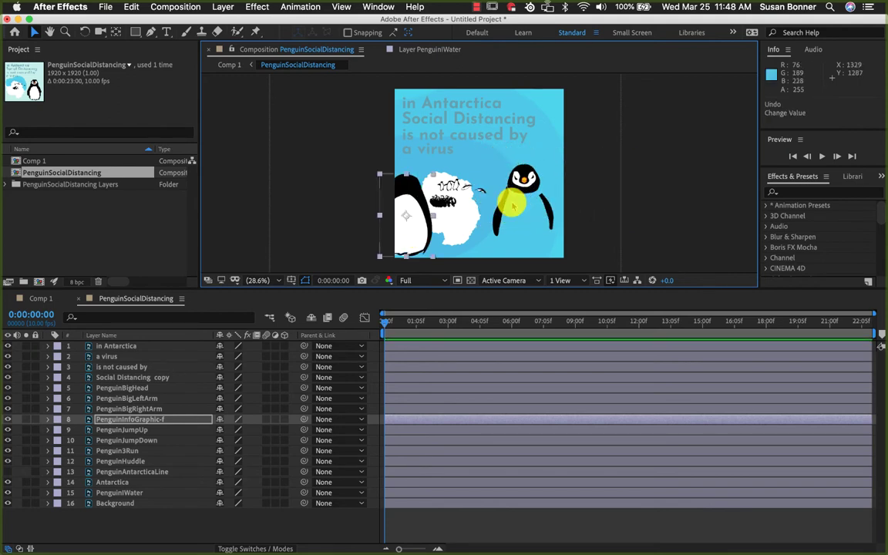
pyautogui.press('cmd+z')
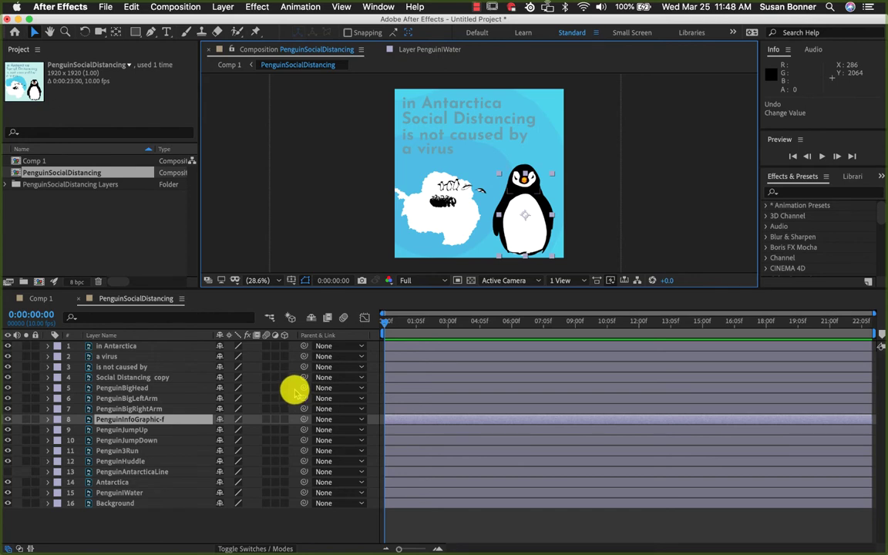
pyautogui.moveTo(295, 393); pyautogui.dragTo(284, 417)
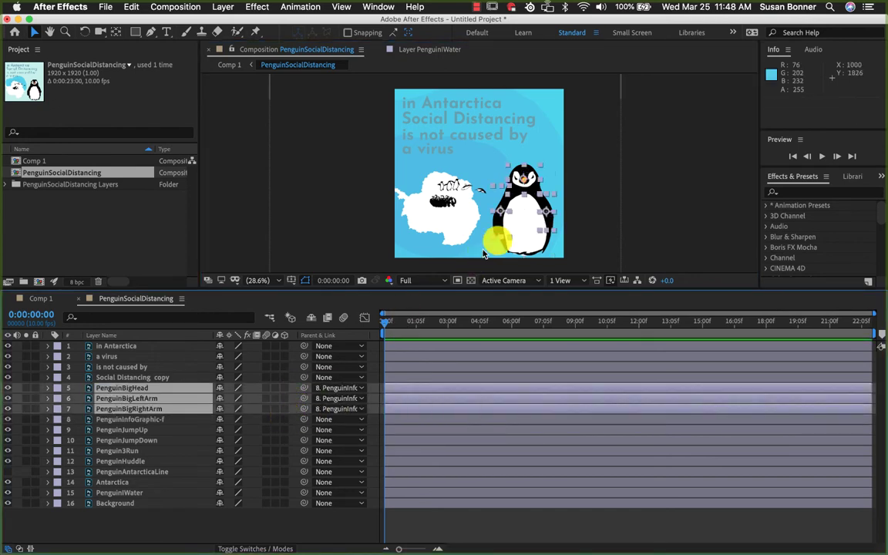
pyautogui.moveTo(519, 244)
pyautogui.mouseDown()
pyautogui.moveTo(394, 243)
pyautogui.moveTo(548, 239)
pyautogui.moveTo(490, 234)
pyautogui.moveTo(391, 251)
pyautogui.moveTo(367, 229)
pyautogui.moveTo(531, 236)
pyautogui.moveTo(526, 229)
pyautogui.mouseUp()
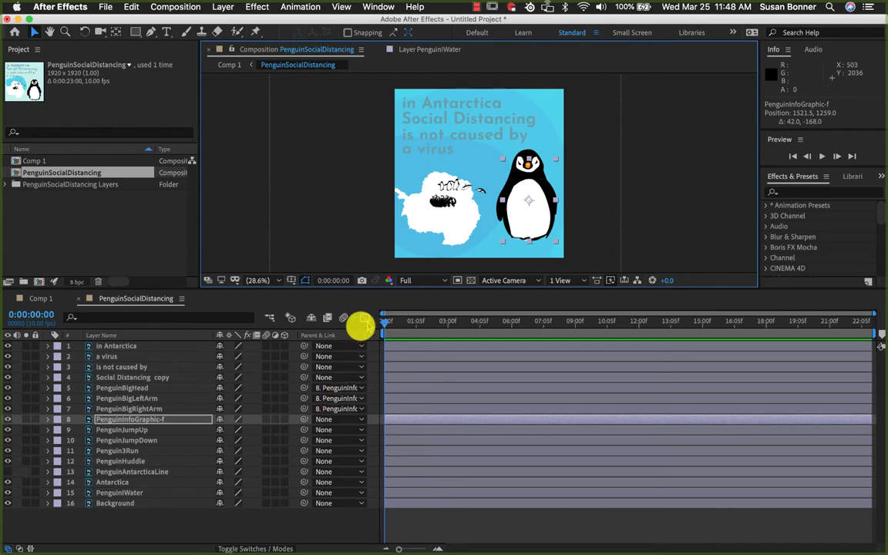
pyautogui.moveTo(531, 224)
pyautogui.mouseDown()
pyautogui.moveTo(343, 222)
pyautogui.moveTo(522, 222)
pyautogui.moveTo(462, 273)
pyautogui.moveTo(524, 228)
pyautogui.moveTo(515, 241)
pyautogui.moveTo(521, 231)
pyautogui.moveTo(528, 238)
pyautogui.mouseUp()
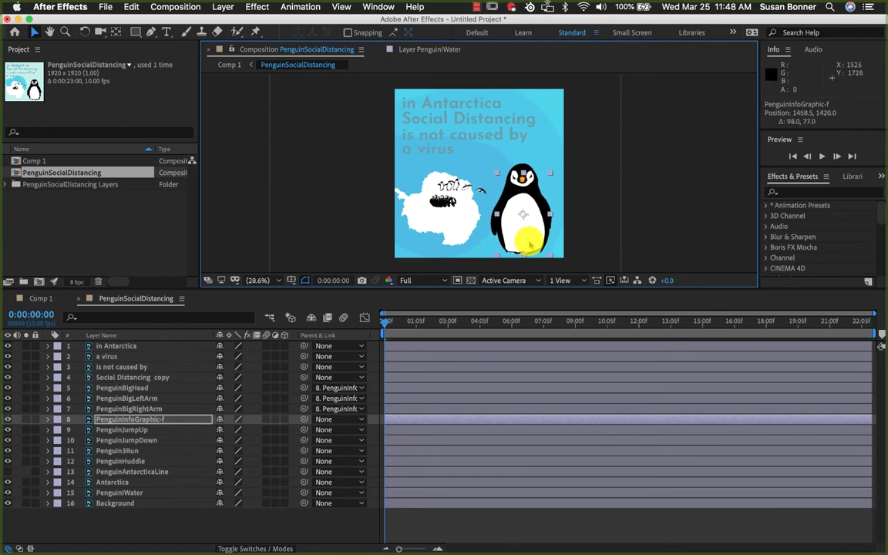
pyautogui.moveTo(528, 242); pyautogui.dragTo(344, 229)
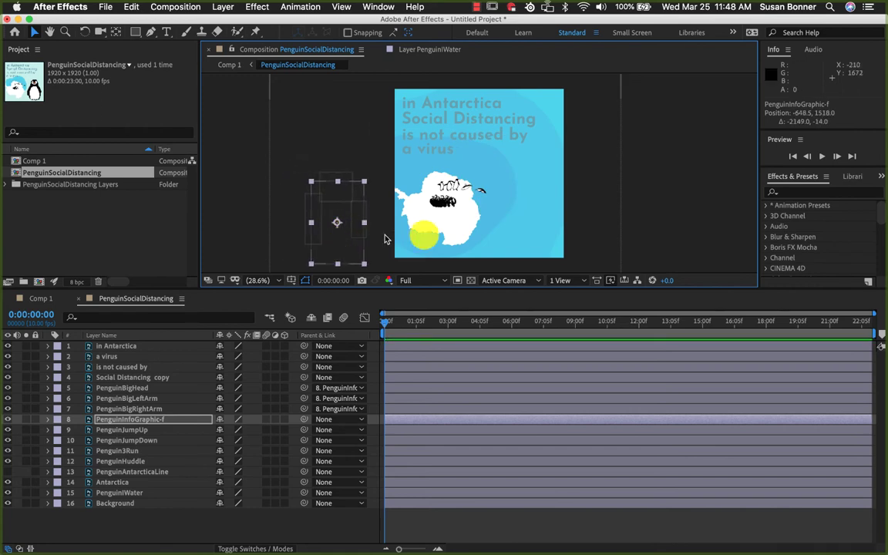
# Step: Drag the Antarctica map back to the centre of the composition
pyautogui.click(452, 220)
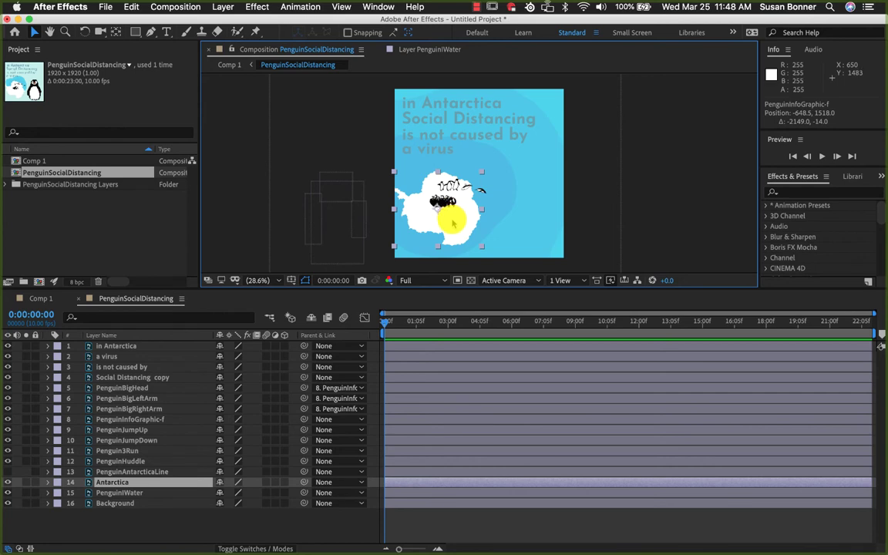
pyautogui.moveTo(453, 224)
pyautogui.mouseDown()
pyautogui.moveTo(462, 203)
pyautogui.moveTo(455, 215)
pyautogui.mouseUp()
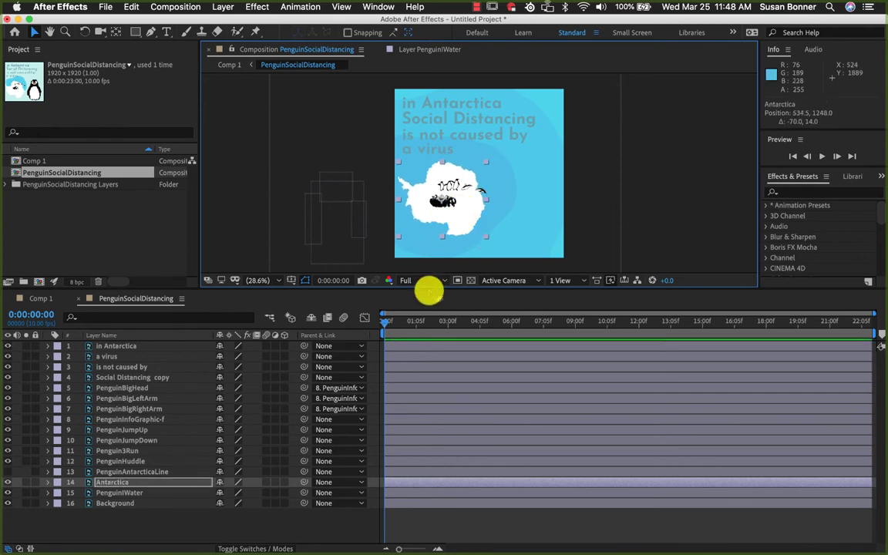
pyautogui.moveTo(459, 192); pyautogui.dragTo(423, 203)
pyautogui.press('z')
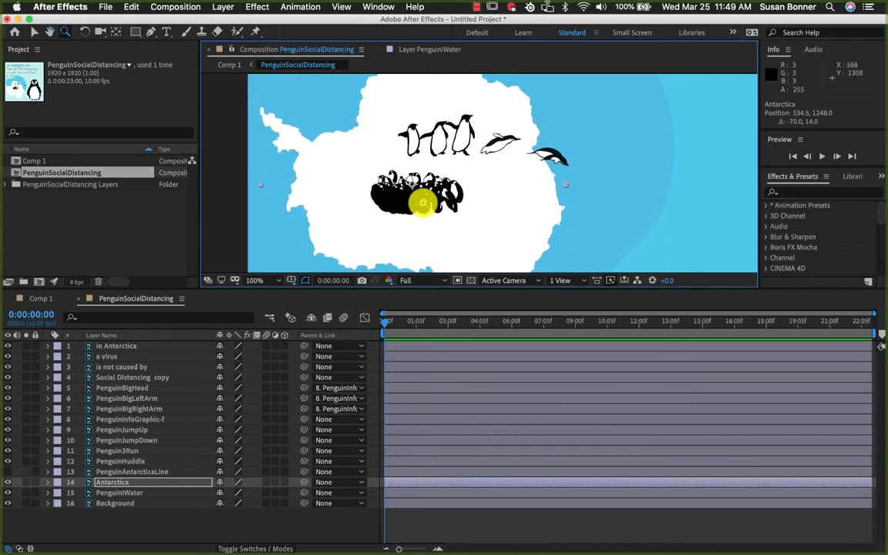
pyautogui.press('v')
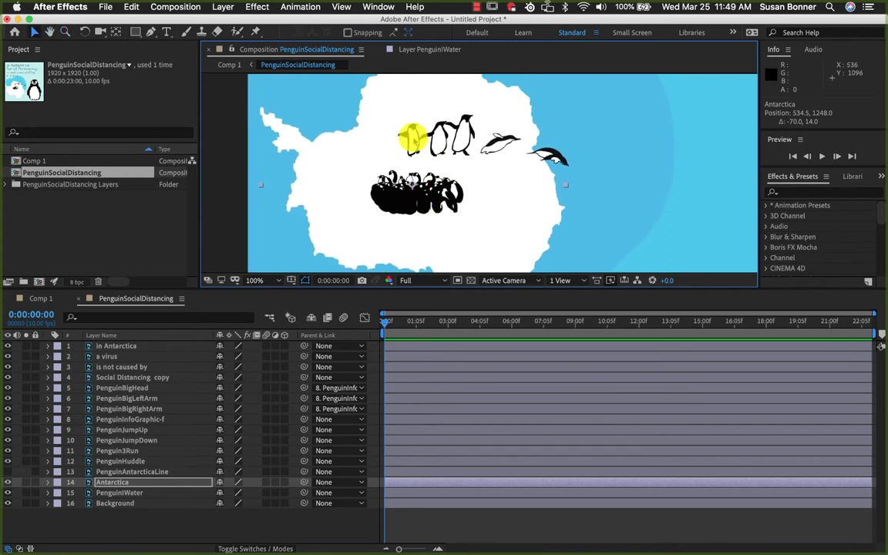
# Step: Keep PenguinAntarcticaLine hidden and expand Penguin3Run's Transform properties
pyautogui.click(159, 513)
pyautogui.click(146, 471)
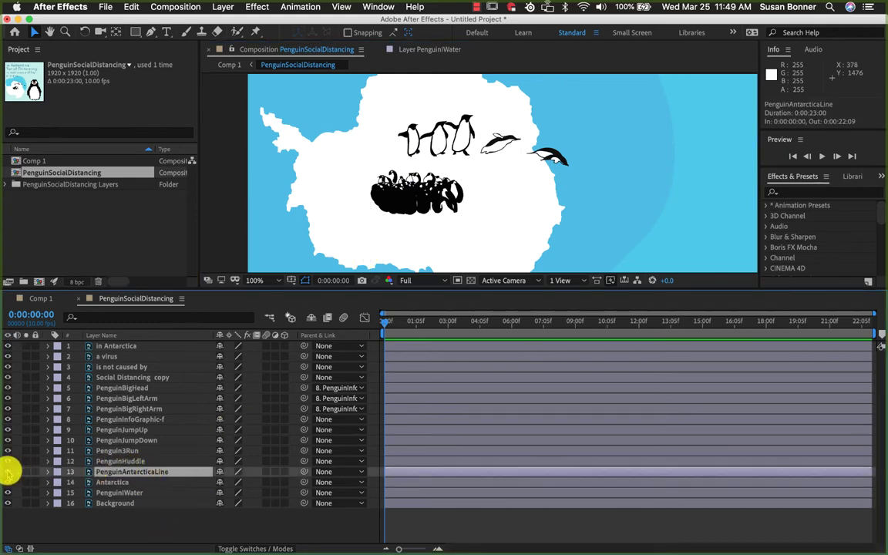
pyautogui.click(8, 472)
pyautogui.click(8, 471)
pyautogui.click(8, 471)
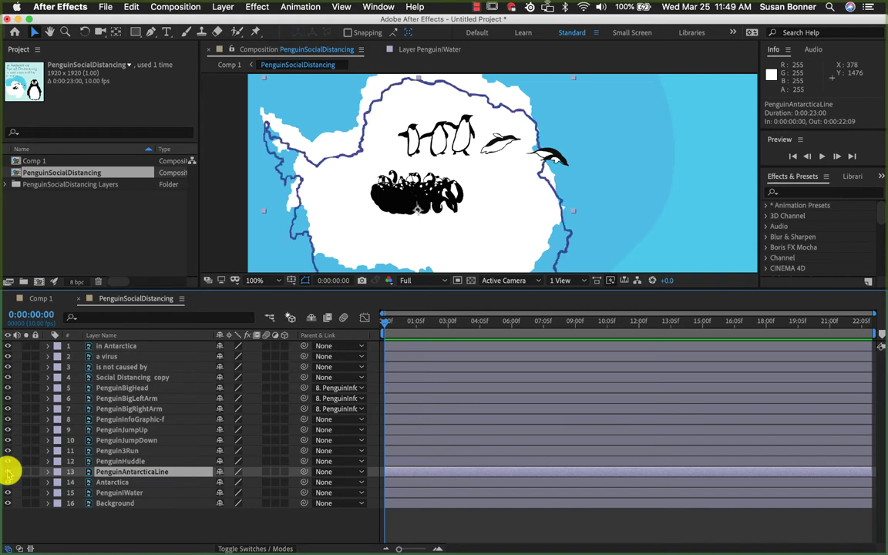
pyautogui.click(8, 472)
pyautogui.click(129, 461)
pyautogui.click(131, 450)
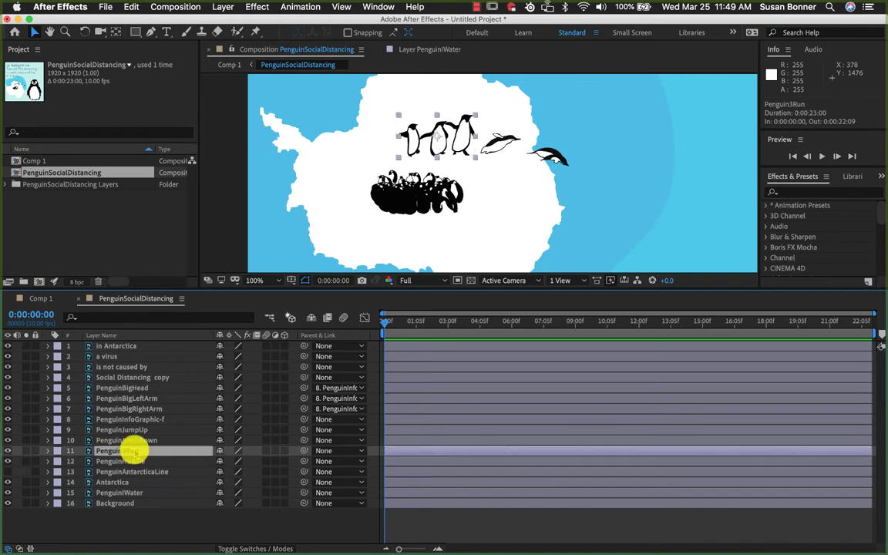
pyautogui.click(8, 451)
pyautogui.click(8, 451)
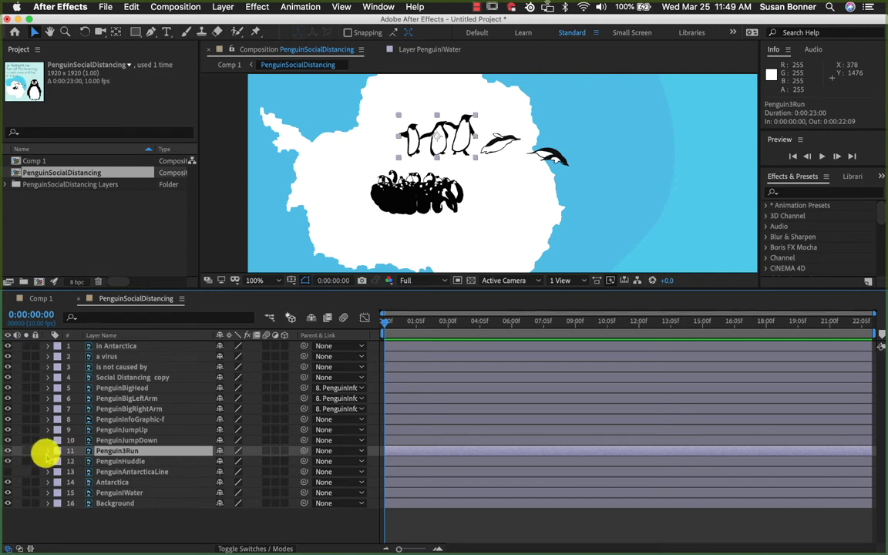
pyautogui.click(48, 451)
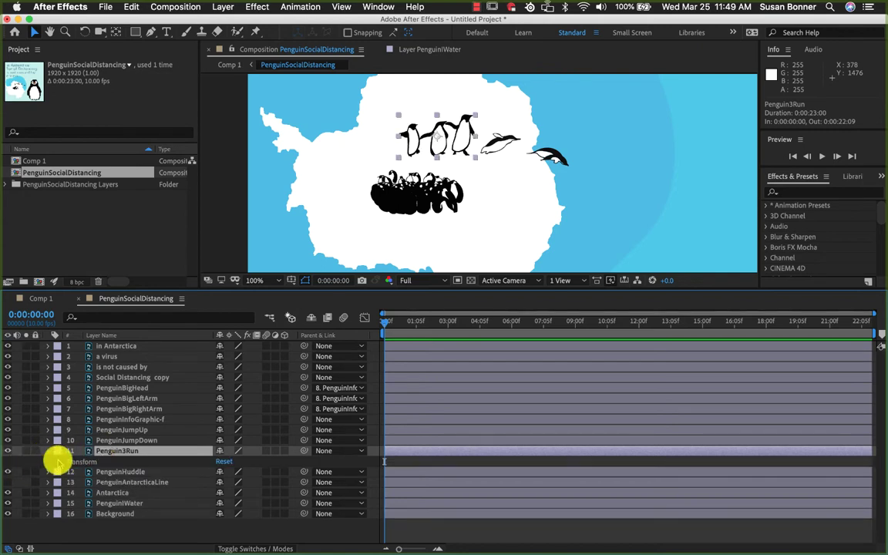
pyautogui.click(60, 461)
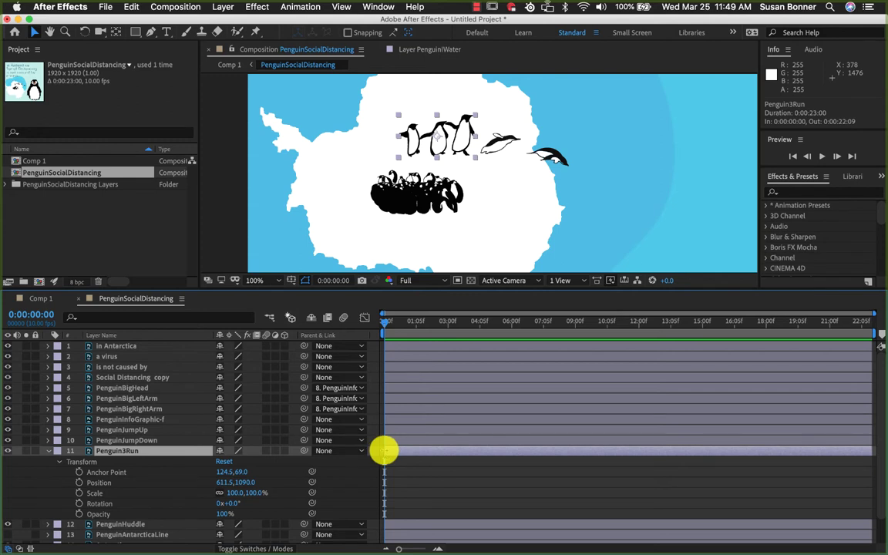
# Step: Slide the Penguin3Run layer bar so it starts at 0:00:02:02, then scrub to check
pyautogui.moveTo(386, 450); pyautogui.dragTo(424, 450)
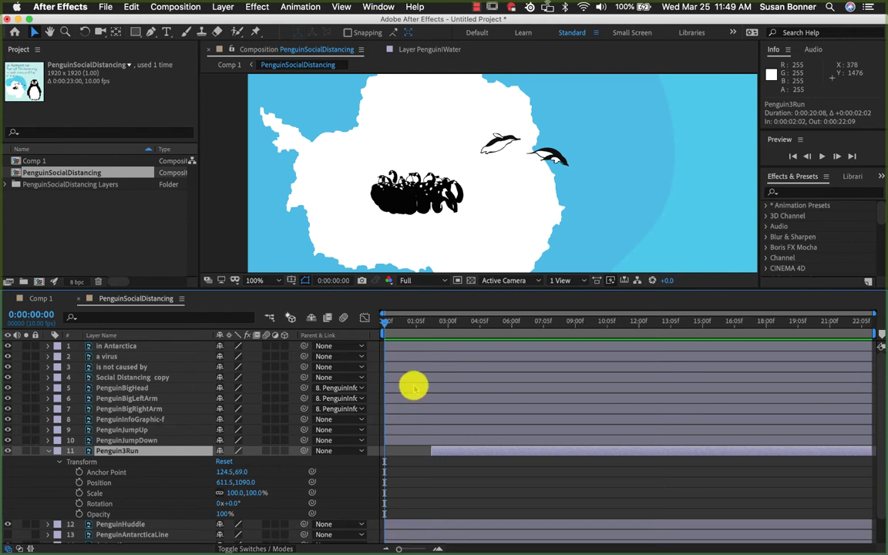
pyautogui.moveTo(386, 327); pyautogui.dragTo(368, 351)
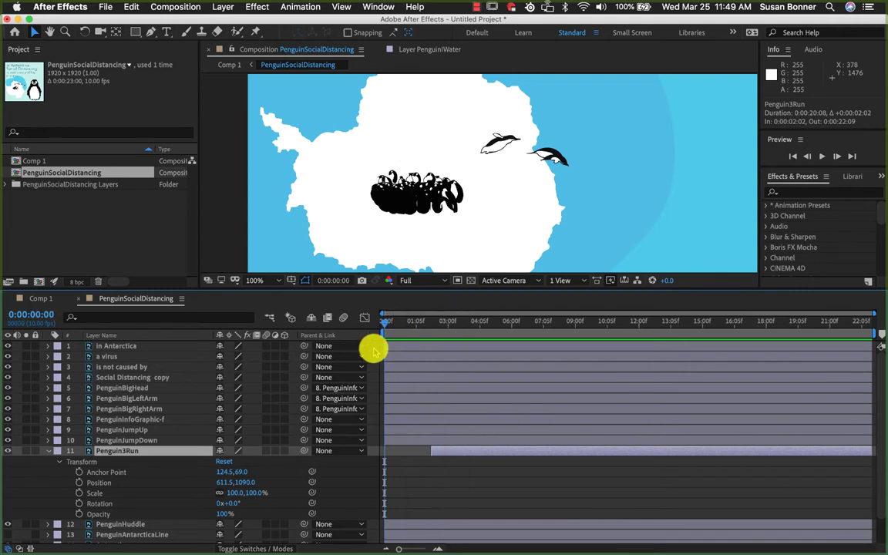
# Step: Reveal PenguinJumpUp's Transform properties and set its Opacity to 0%
pyautogui.click(417, 441)
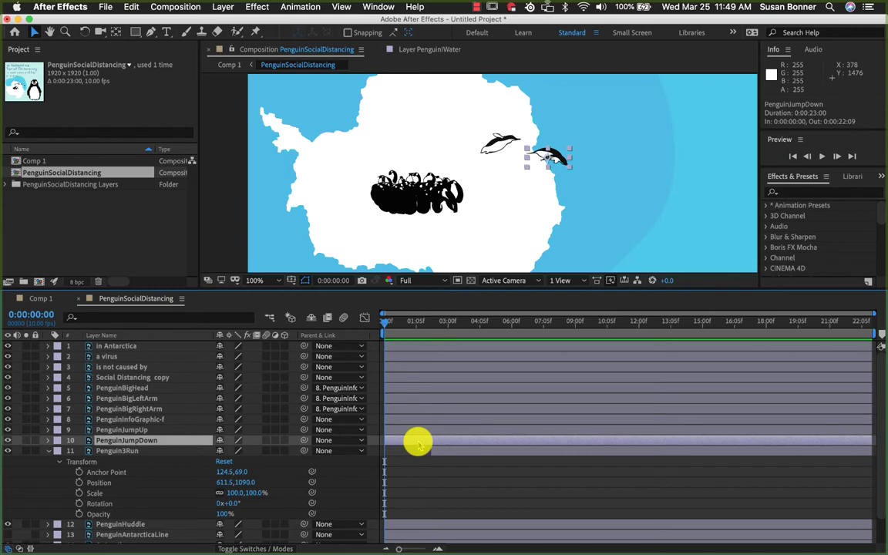
pyautogui.click(413, 428)
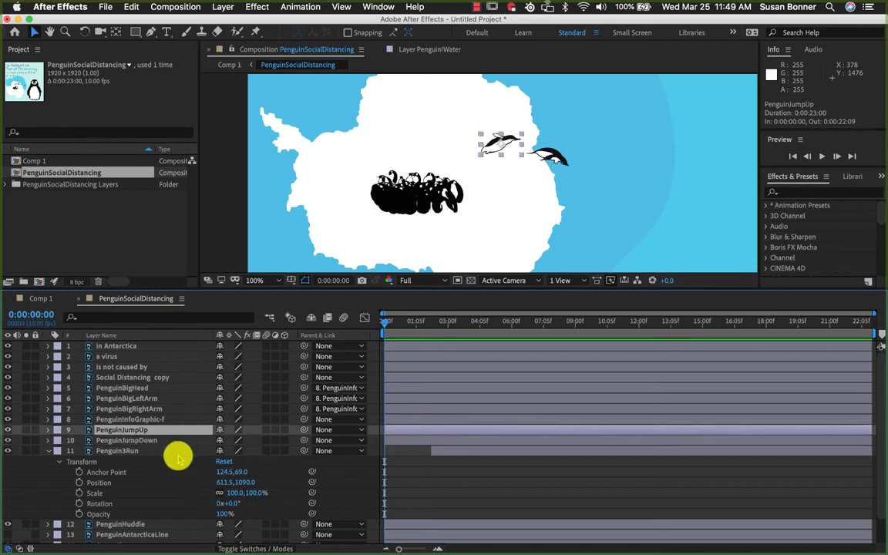
pyautogui.click(47, 430)
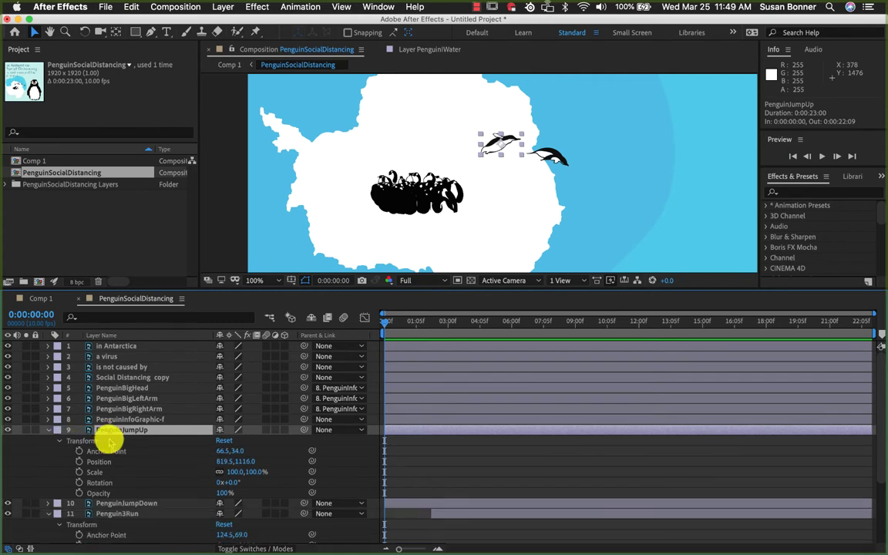
pyautogui.scroll(-2, 108, 441)
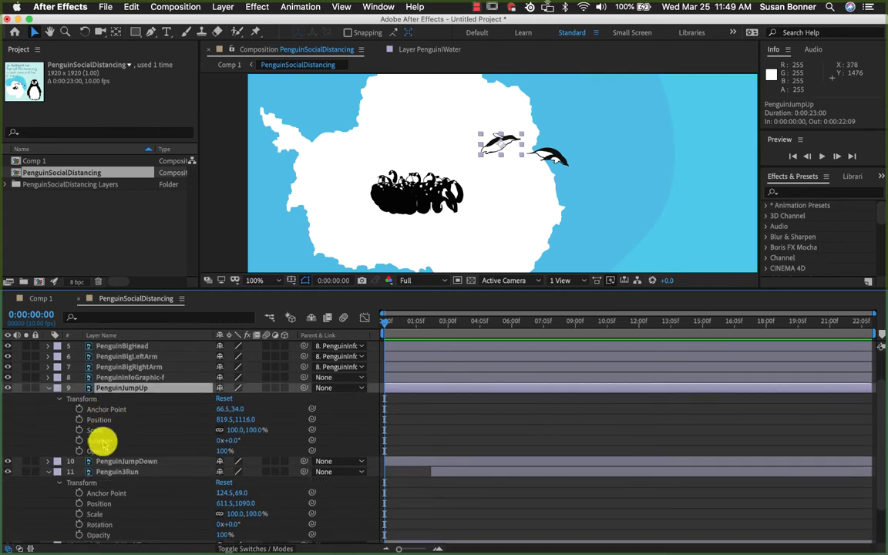
pyautogui.click(99, 451)
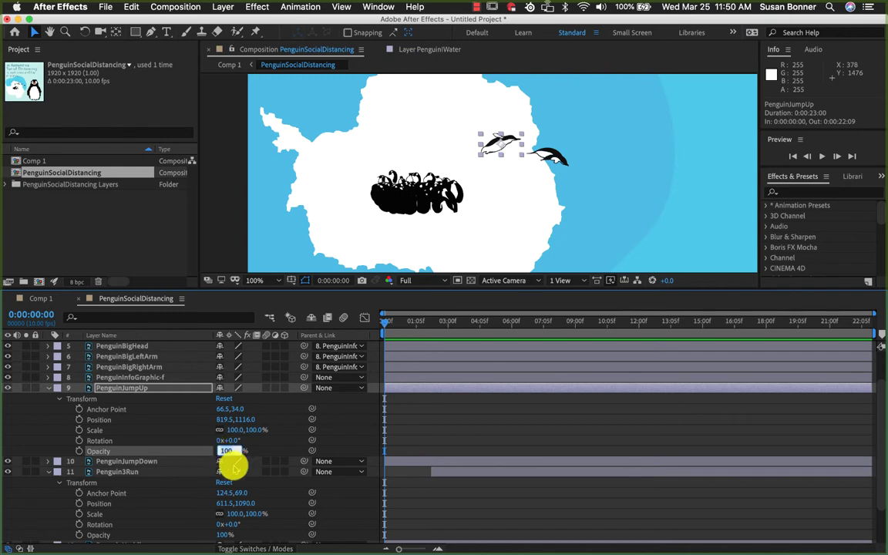
pyautogui.write('0')
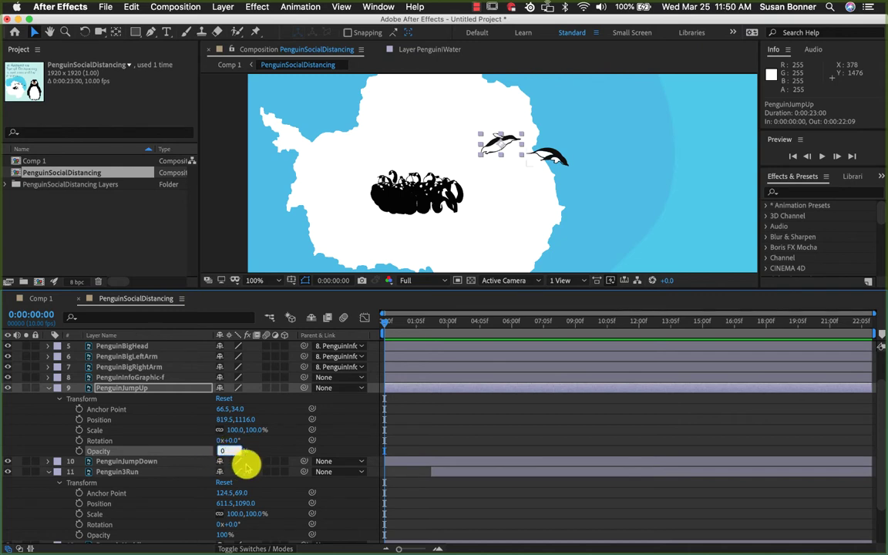
pyautogui.click(396, 446)
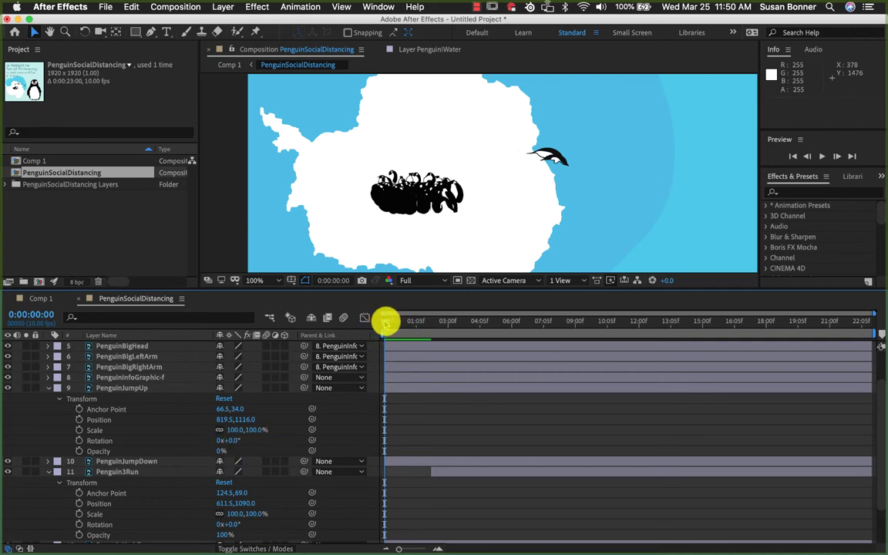
# Step: Add an Opacity keyframe at 0:00:03:09 set to 100% and scrub to preview
pyautogui.moveTo(385, 322); pyautogui.dragTo(465, 329)
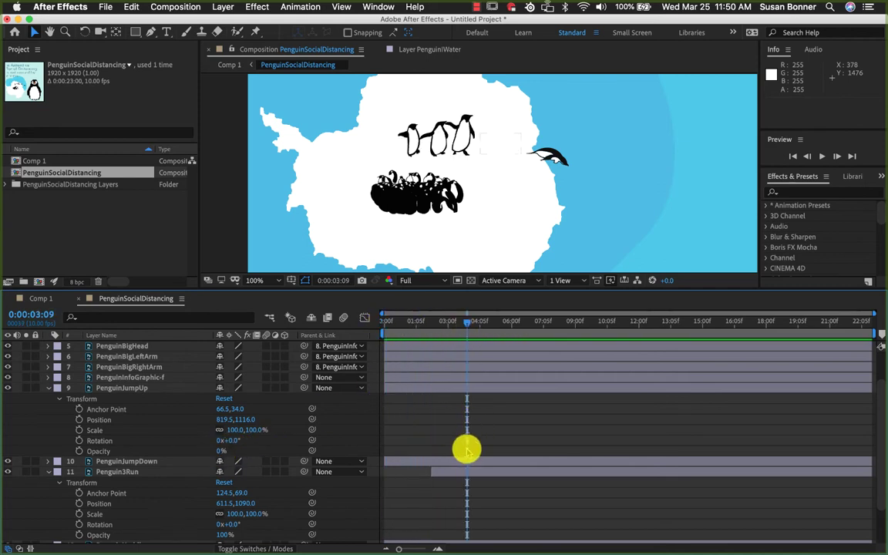
pyautogui.click(80, 451)
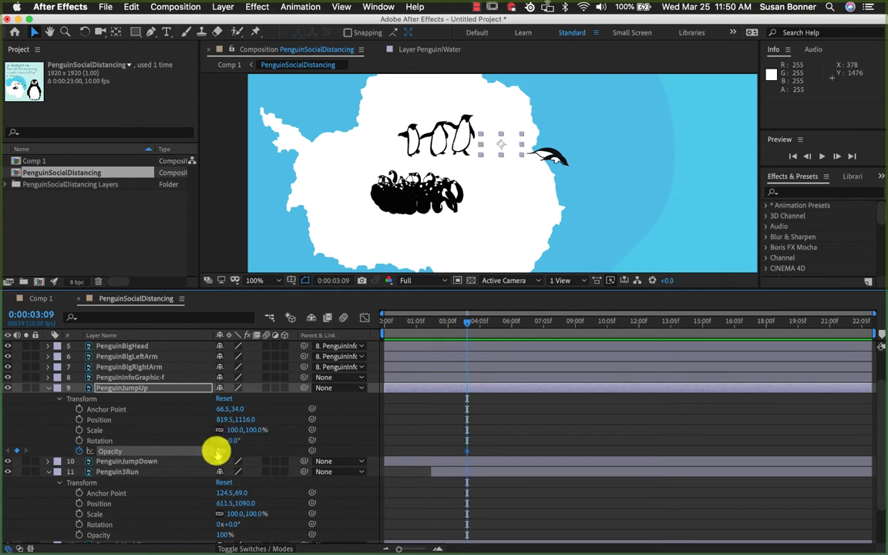
pyautogui.moveTo(218, 453); pyautogui.dragTo(350, 452)
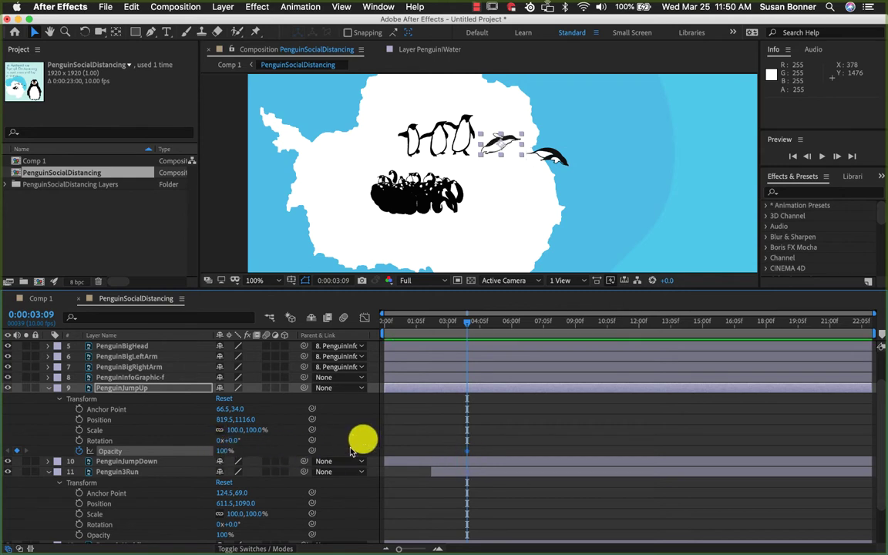
pyautogui.moveTo(466, 323)
pyautogui.mouseDown()
pyautogui.moveTo(406, 326)
pyautogui.moveTo(483, 327)
pyautogui.moveTo(394, 339)
pyautogui.moveTo(462, 341)
pyautogui.moveTo(378, 343)
pyautogui.moveTo(386, 323)
pyautogui.moveTo(471, 320)
pyautogui.mouseUp()
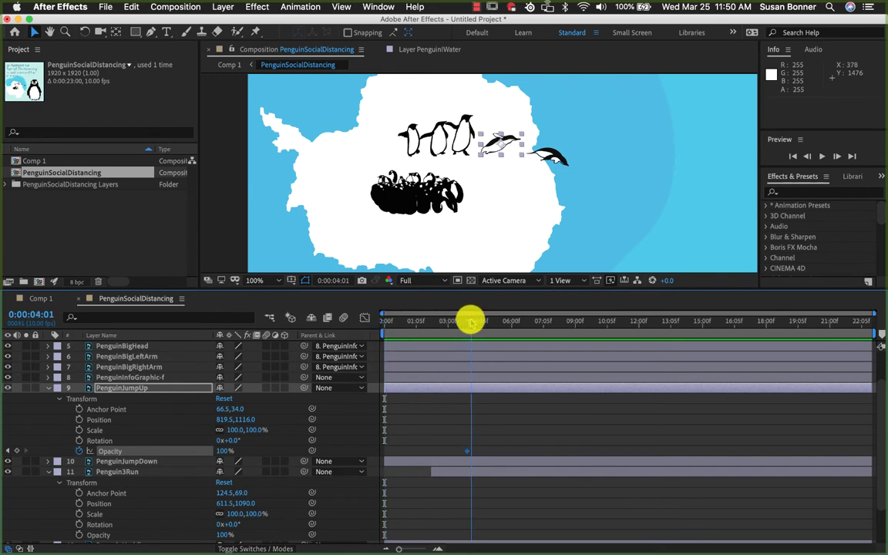
# Step: Shift Penguin3Run's in-point to 0:00:02:03 and scrub to preview the runners' entrance
pyautogui.click(426, 476)
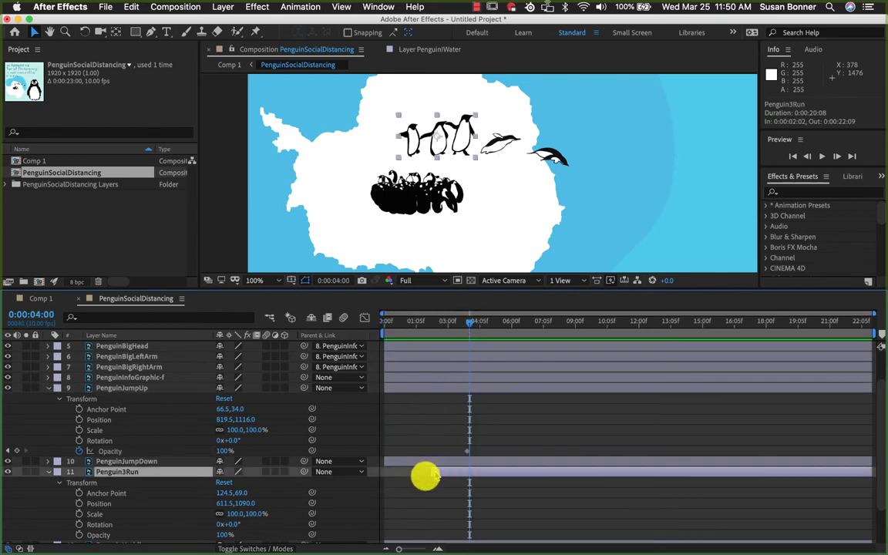
pyautogui.moveTo(428, 473)
pyautogui.mouseDown()
pyautogui.moveTo(440, 472)
pyautogui.moveTo(400, 470)
pyautogui.moveTo(433, 470)
pyautogui.mouseUp()
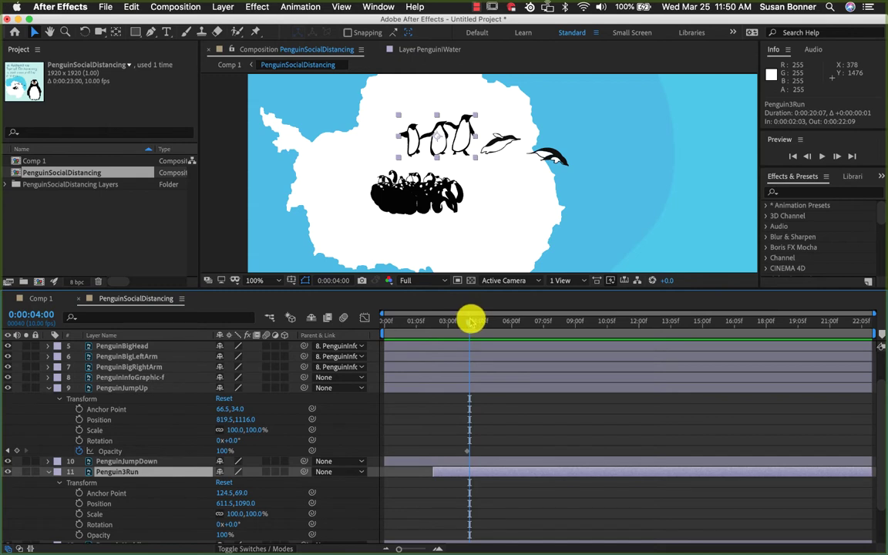
pyautogui.moveTo(470, 324); pyautogui.dragTo(496, 347)
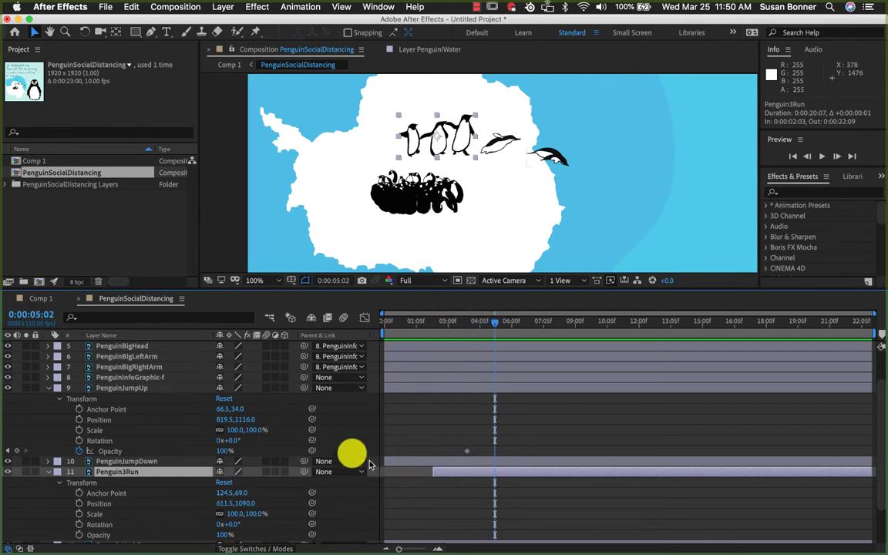
# Step: Select PenguinJumpUp and its Opacity keyframe at 0:00:03:09
pyautogui.click(142, 390)
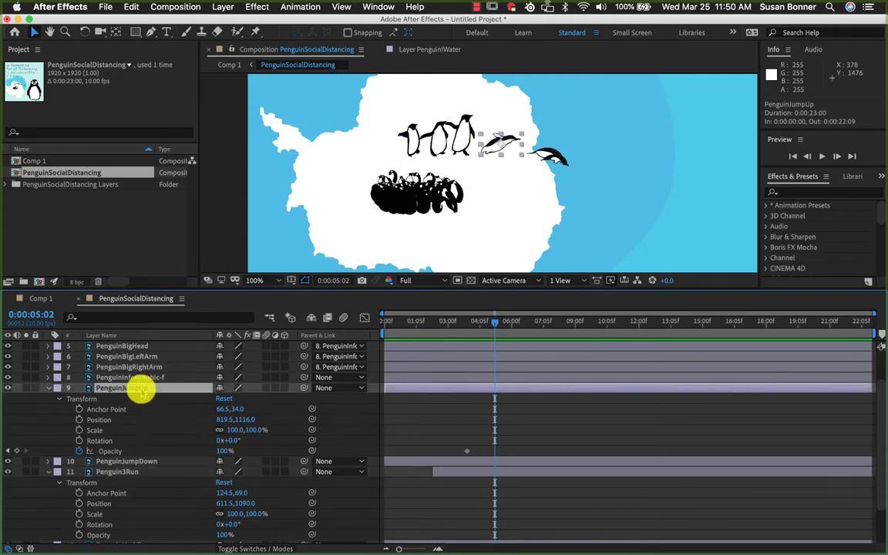
pyautogui.click(7, 387)
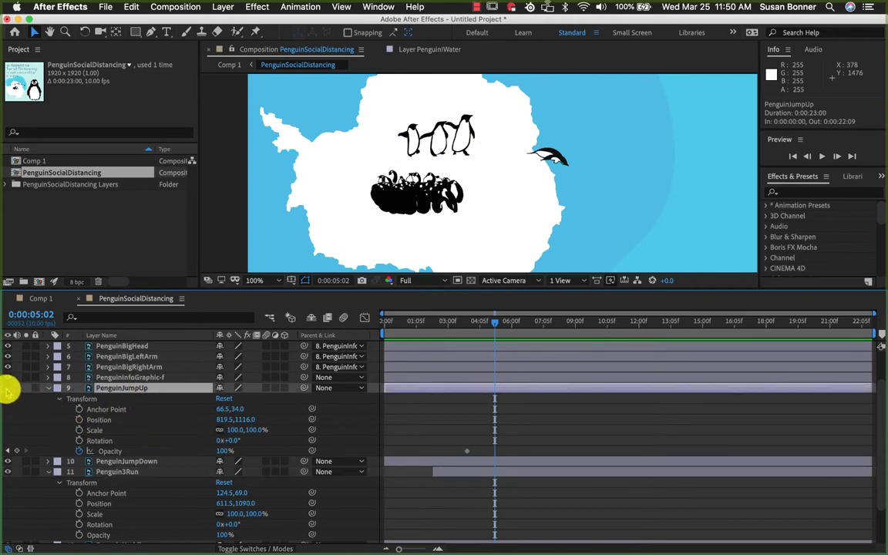
pyautogui.click(7, 387)
pyautogui.press('pageup')
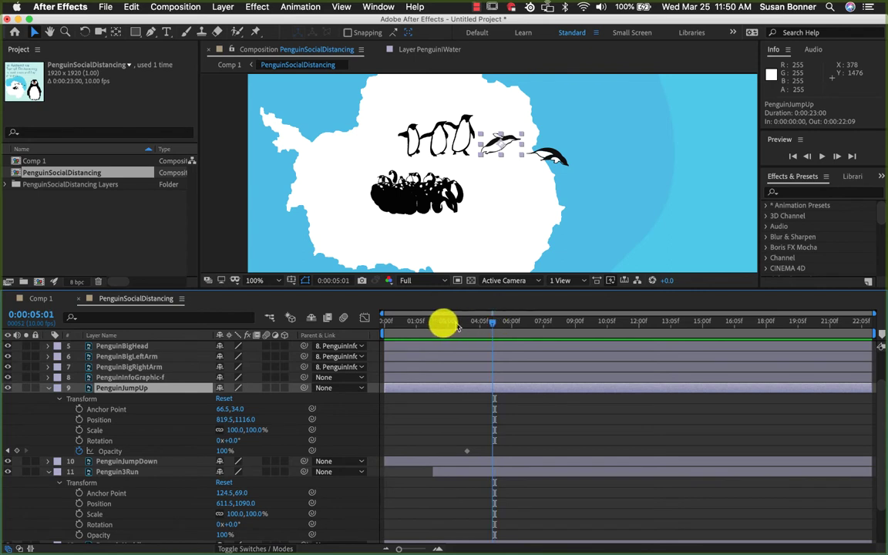
pyautogui.click(418, 327)
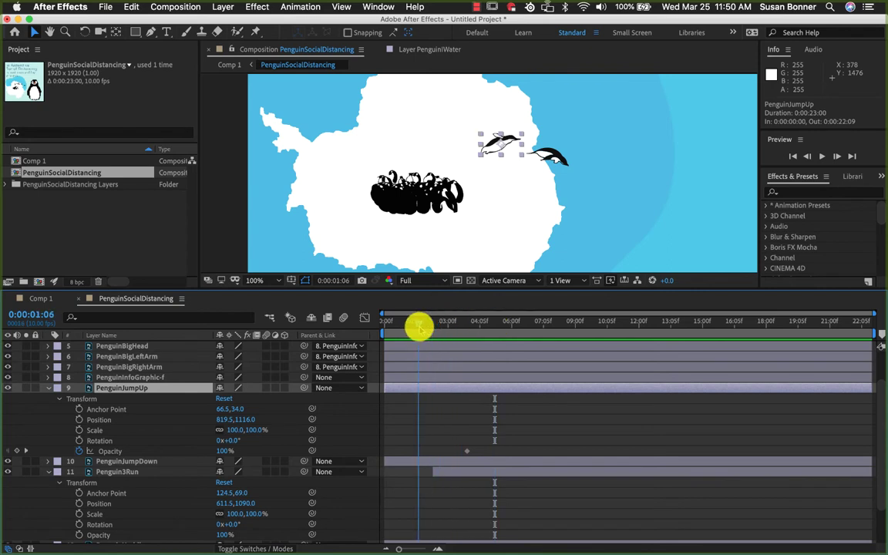
pyautogui.click(468, 453)
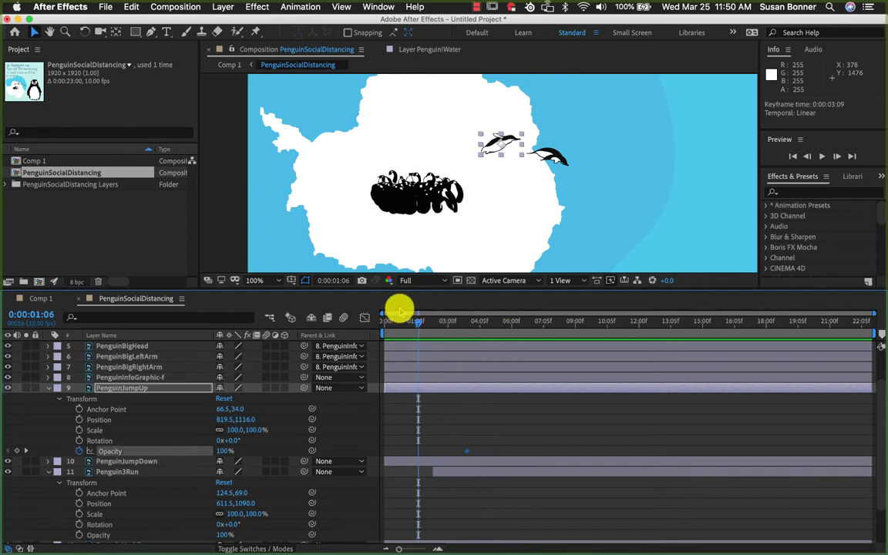
# Step: Keyframe 100% Opacity at the composition start and scrub to review the fade
pyautogui.moveTo(416, 320); pyautogui.dragTo(463, 327)
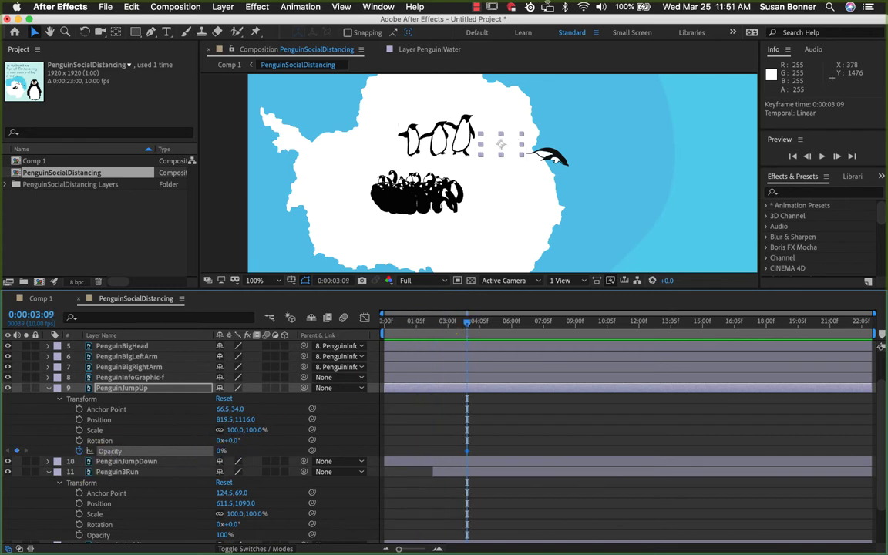
pyautogui.moveTo(464, 319); pyautogui.dragTo(371, 331)
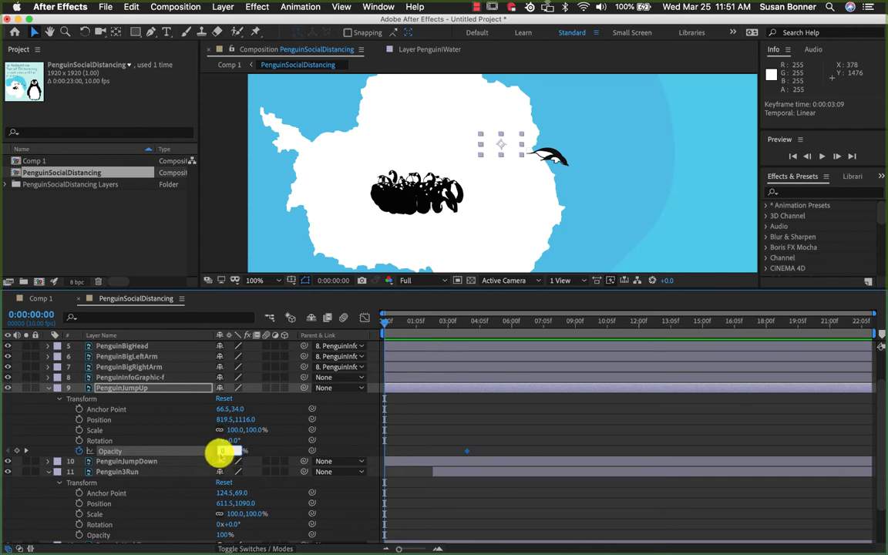
pyautogui.press('Return')
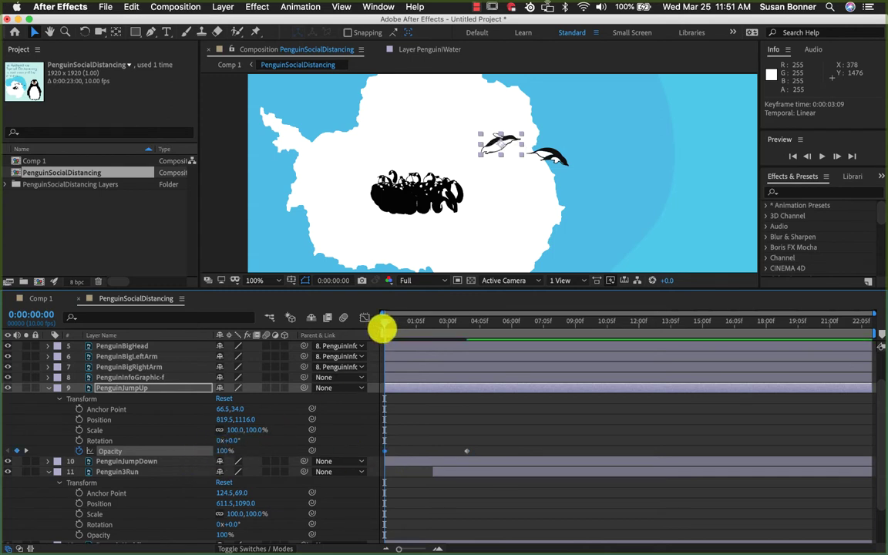
pyautogui.moveTo(388, 326); pyautogui.dragTo(394, 348)
pyautogui.moveTo(495, 359); pyautogui.dragTo(463, 348)
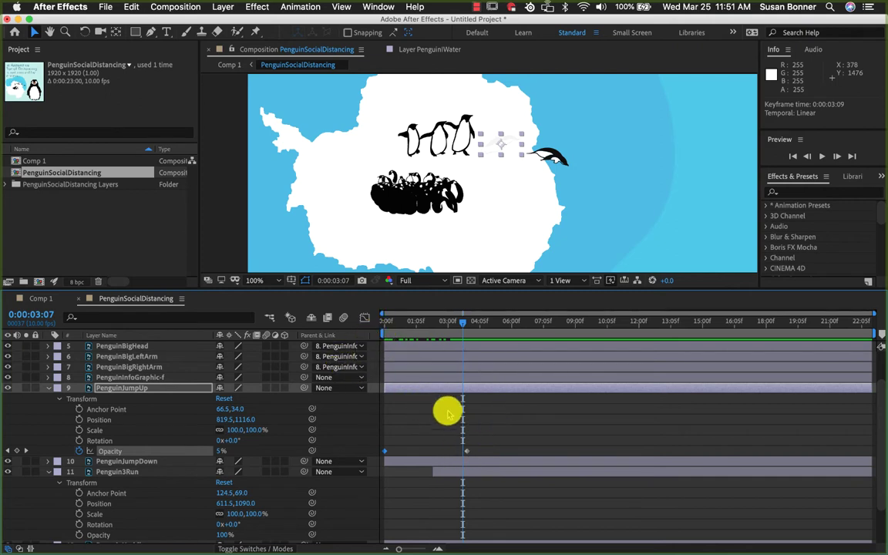
# Step: Add a 100% Opacity keyframe on PenguinJumpUp at 0:00:03:08 and scrub to check it
pyautogui.moveTo(398, 547); pyautogui.dragTo(429, 548)
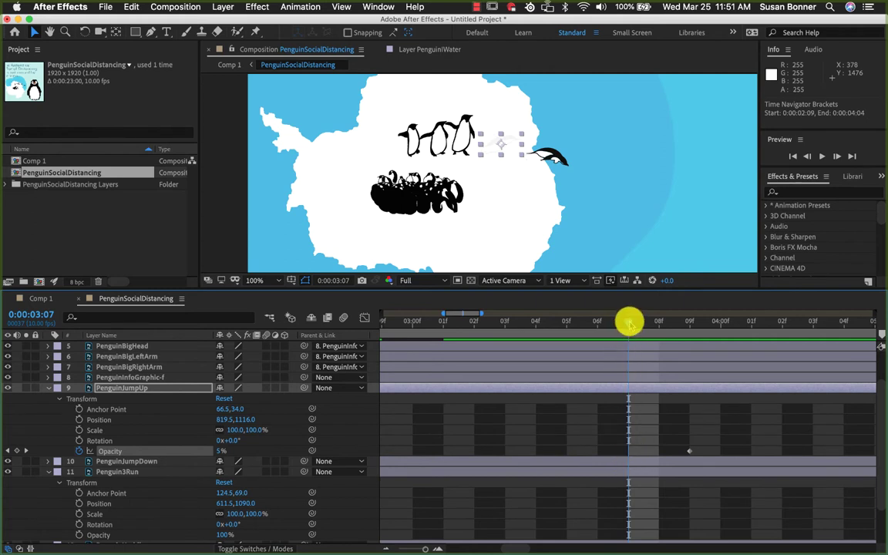
pyautogui.hotkey('alt', 'Right')
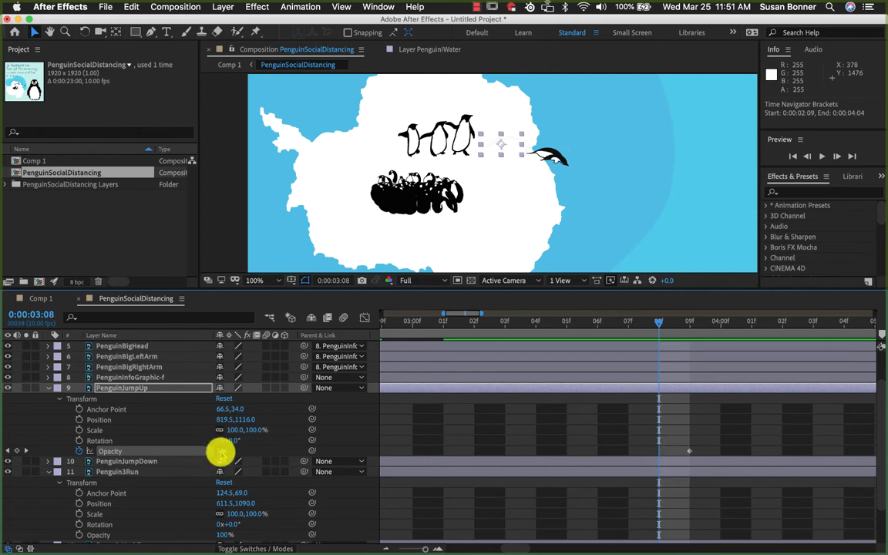
pyautogui.moveTo(658, 322)
pyautogui.mouseDown()
pyautogui.moveTo(495, 325)
pyautogui.moveTo(719, 346)
pyautogui.moveTo(661, 337)
pyautogui.mouseUp()
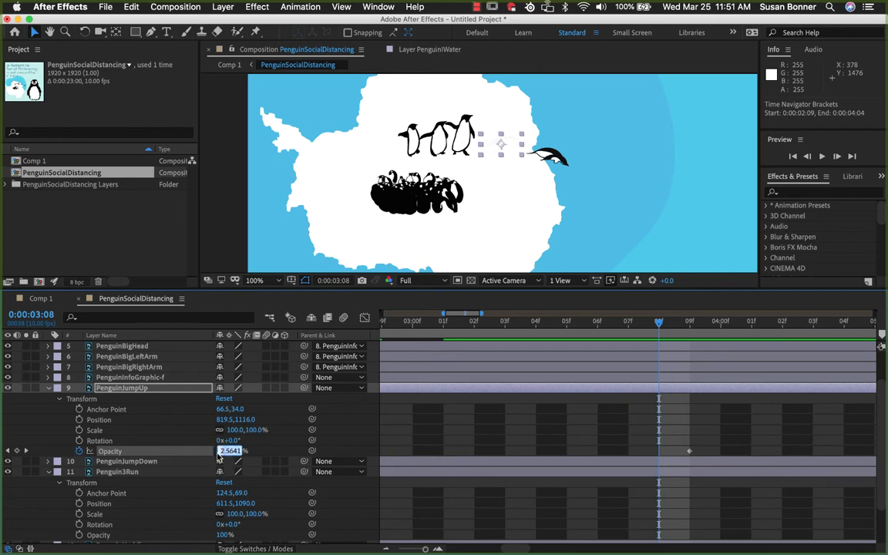
pyautogui.press('Return')
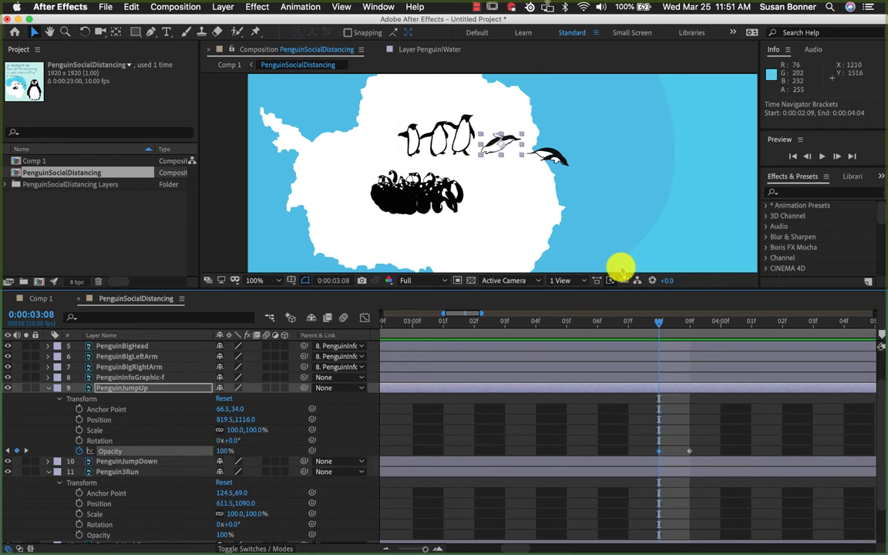
pyautogui.moveTo(656, 312); pyautogui.dragTo(694, 360)
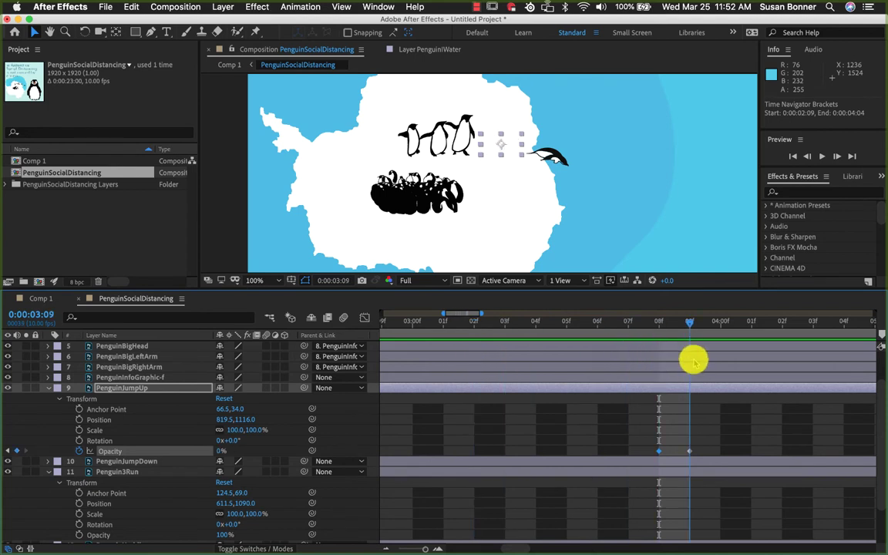
pyautogui.moveTo(694, 360); pyautogui.dragTo(662, 351)
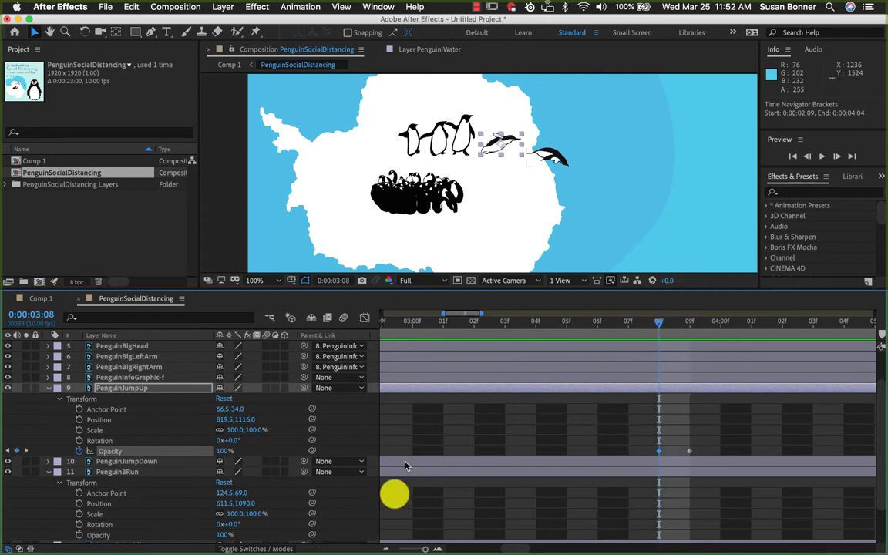
pyautogui.moveTo(424, 547); pyautogui.dragTo(395, 547)
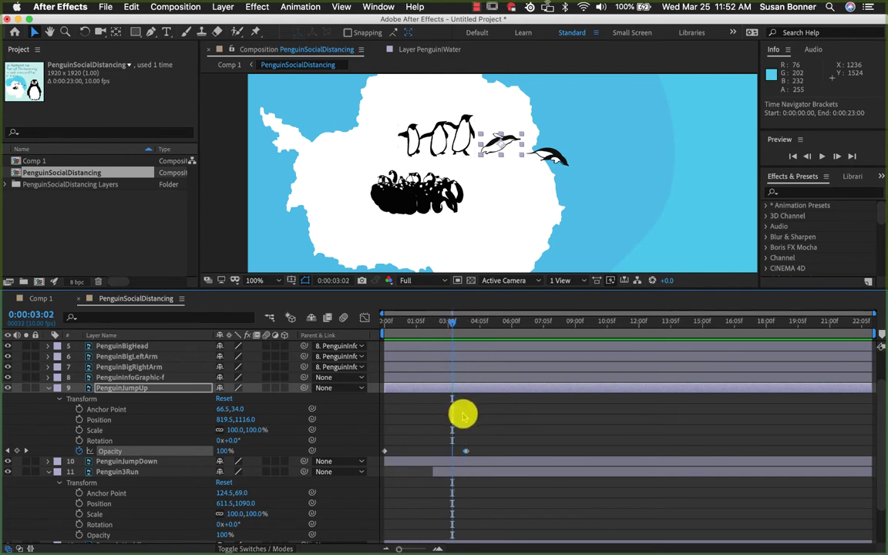
# Step: Review the blink-off between 0:00:03:02 and the 0% keyframe at 0:00:03:09
pyautogui.click(452, 327)
pyautogui.moveTo(452, 325); pyautogui.dragTo(466, 323)
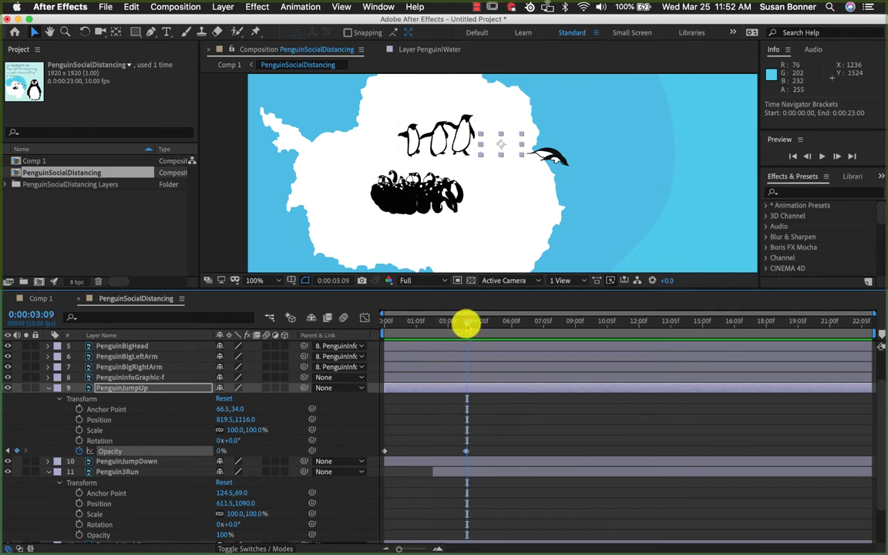
pyautogui.moveTo(395, 547)
pyautogui.mouseDown()
pyautogui.moveTo(428, 547)
pyautogui.moveTo(389, 546)
pyautogui.mouseUp()
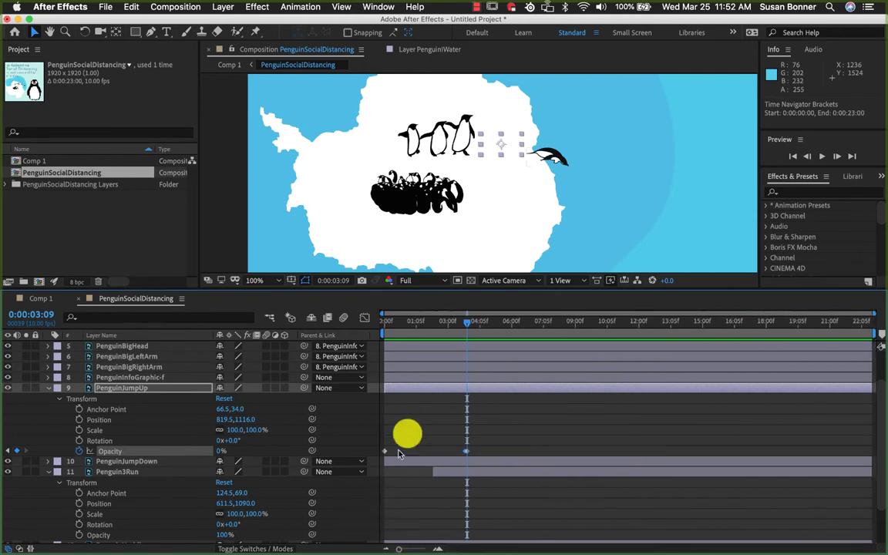
pyautogui.moveTo(468, 324)
pyautogui.mouseDown()
pyautogui.moveTo(417, 329)
pyautogui.moveTo(486, 337)
pyautogui.moveTo(384, 346)
pyautogui.mouseUp()
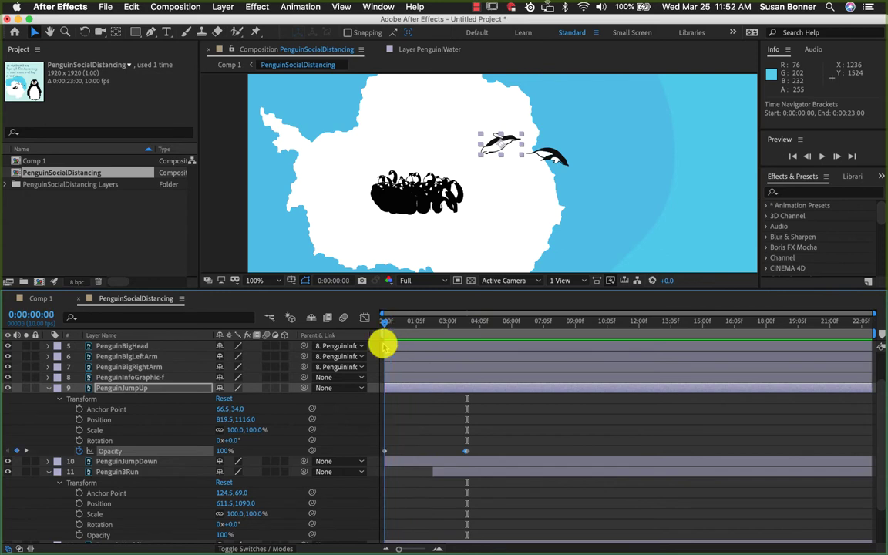
# Step: Zoom the composition view out to frame the whole comp, including its title text
pyautogui.press('z')
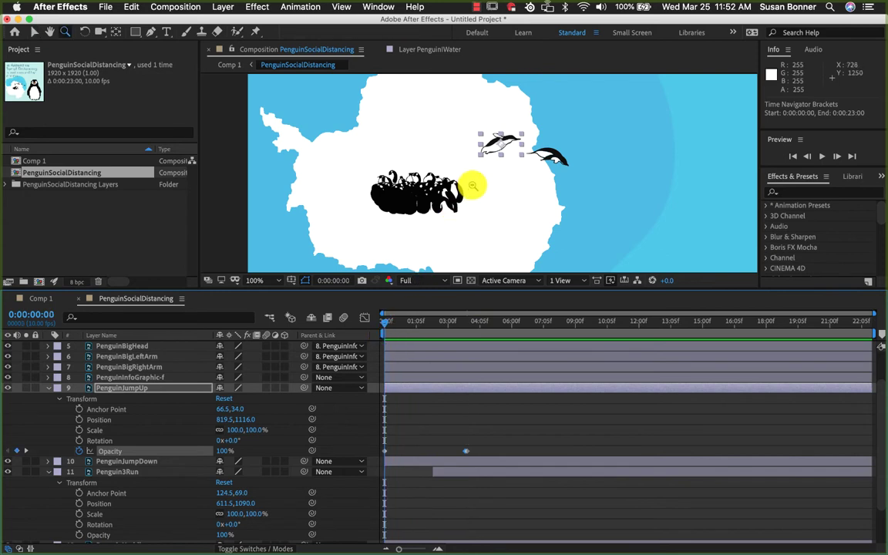
pyautogui.keyDown('alt'); pyautogui.click(472, 186); pyautogui.keyUp('alt')
pyautogui.keyDown('alt'); pyautogui.click(501, 185); pyautogui.keyUp('alt')
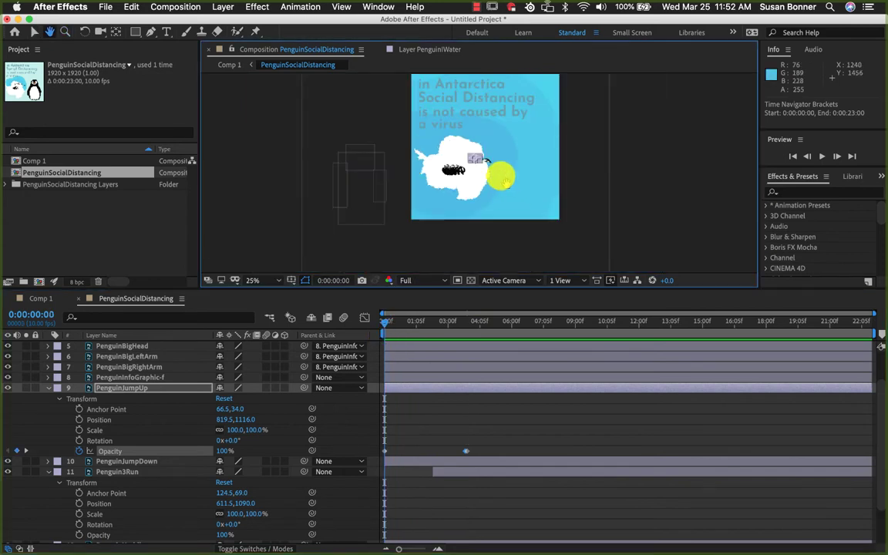
pyautogui.moveTo(417, 81)
pyautogui.mouseDown()
pyautogui.moveTo(516, 208)
pyautogui.moveTo(552, 221)
pyautogui.mouseUp()
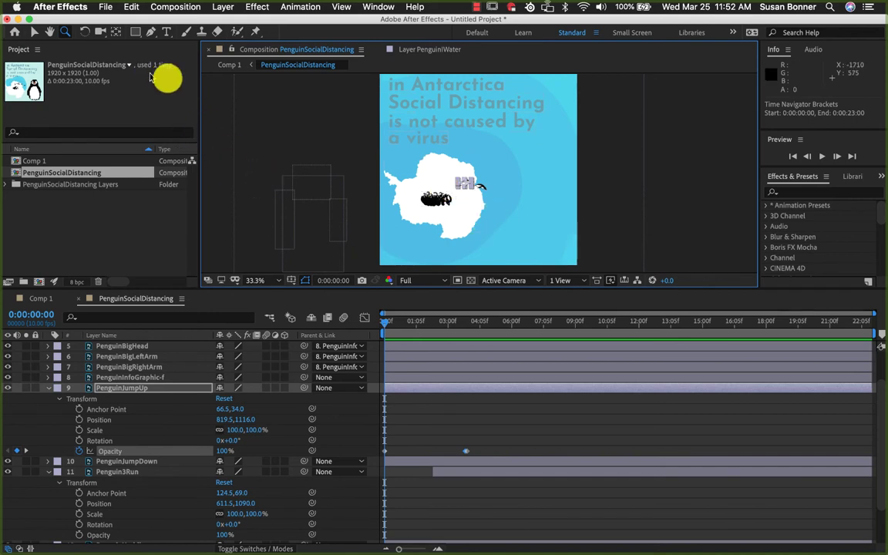
# Step: Return to the Selection tool, select PenguinWater, and collapse PenguinJumpUp's properties
pyautogui.click(34, 32)
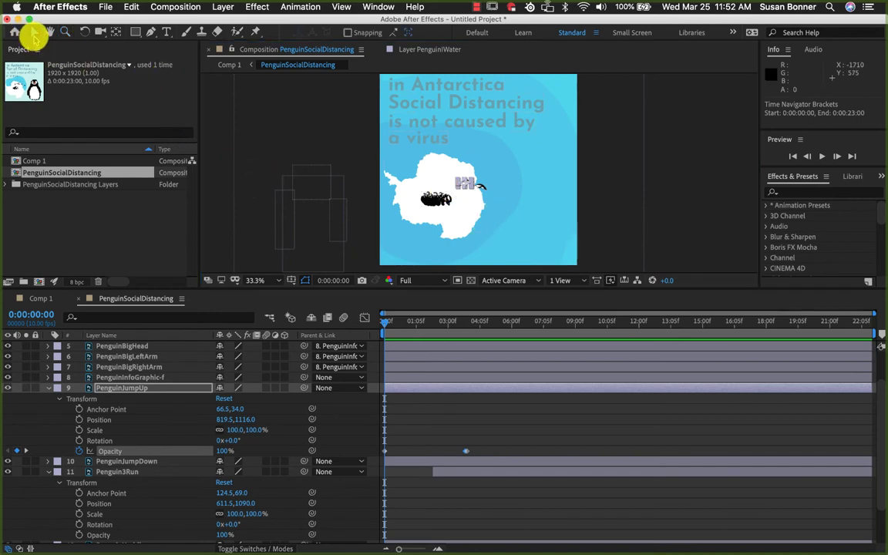
pyautogui.click(272, 135)
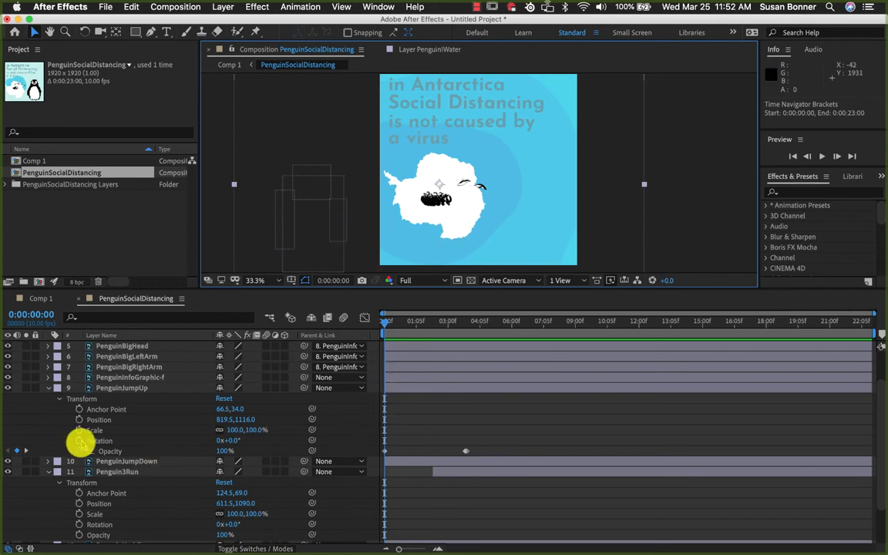
pyautogui.click(47, 388)
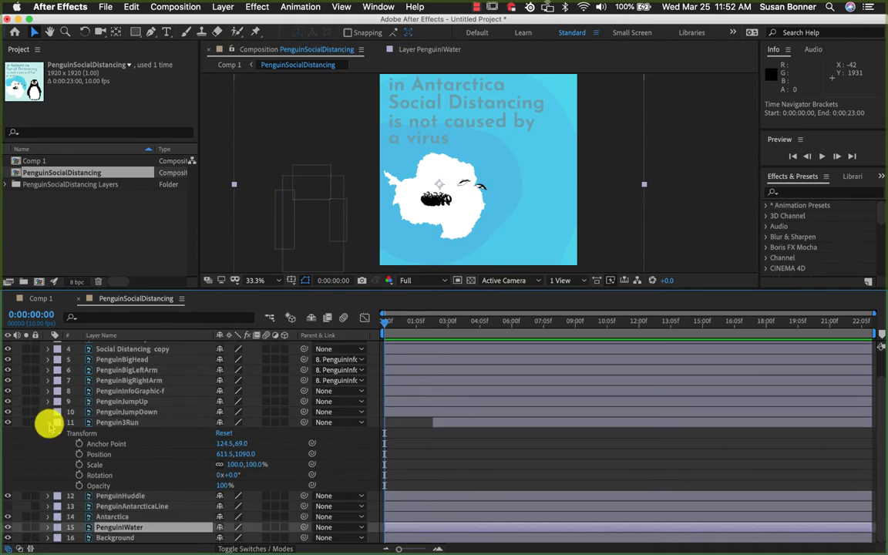
# Step: Collapse Penguin3Run and reveal PenguinInfoGraphic-f's Transform properties, with Position at -648.5, 1518.0
pyautogui.click(48, 422)
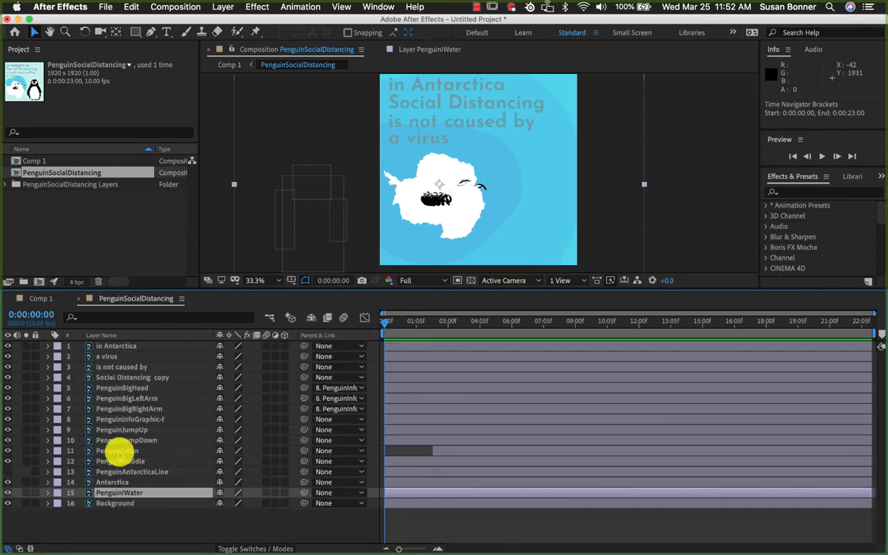
pyautogui.click(124, 471)
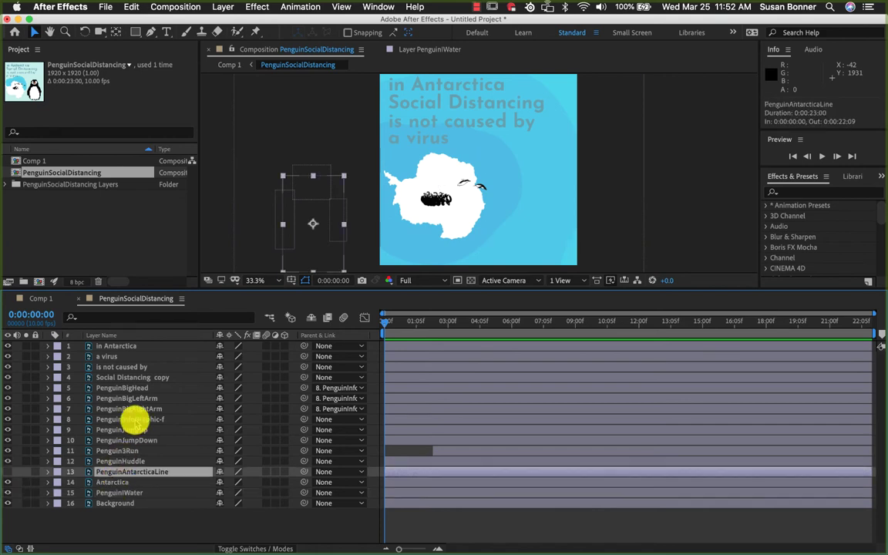
pyautogui.click(135, 419)
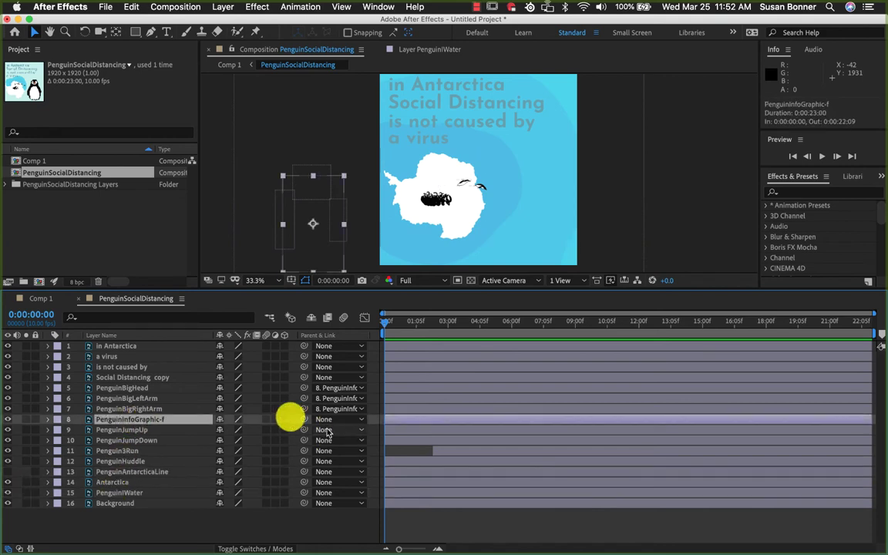
pyautogui.click(48, 420)
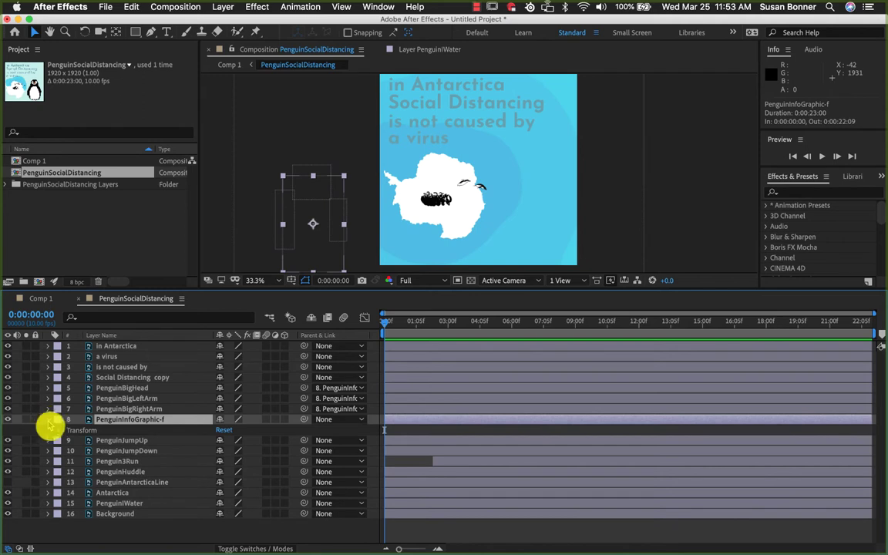
pyautogui.click(58, 430)
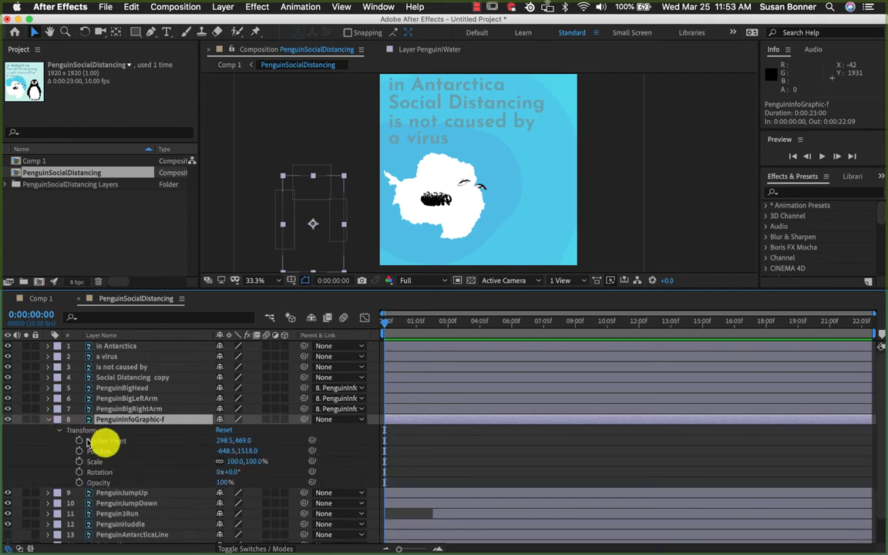
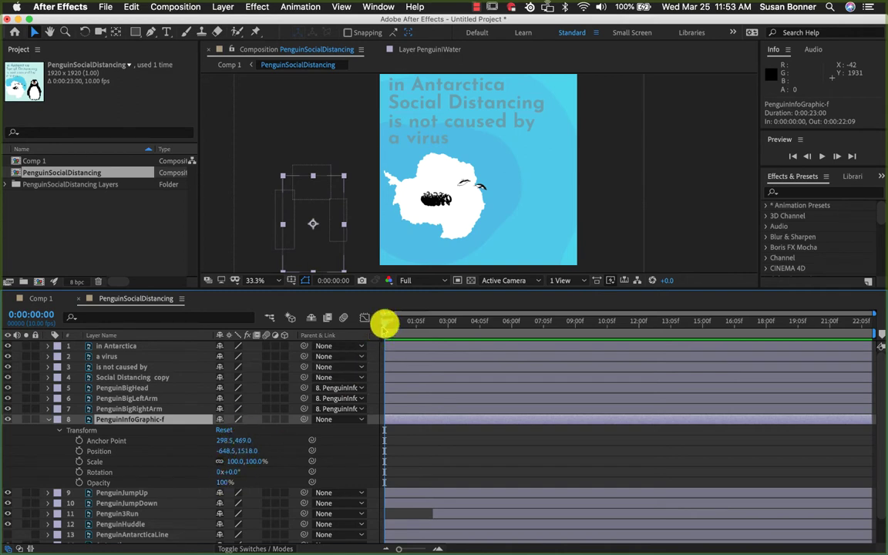
# Step: Keyframe PenguinInfoGraphic-f's Position at 0:00:03:02, with the penguin off-frame at -648.5, 1518.0
pyautogui.moveTo(385, 322); pyautogui.dragTo(463, 322)
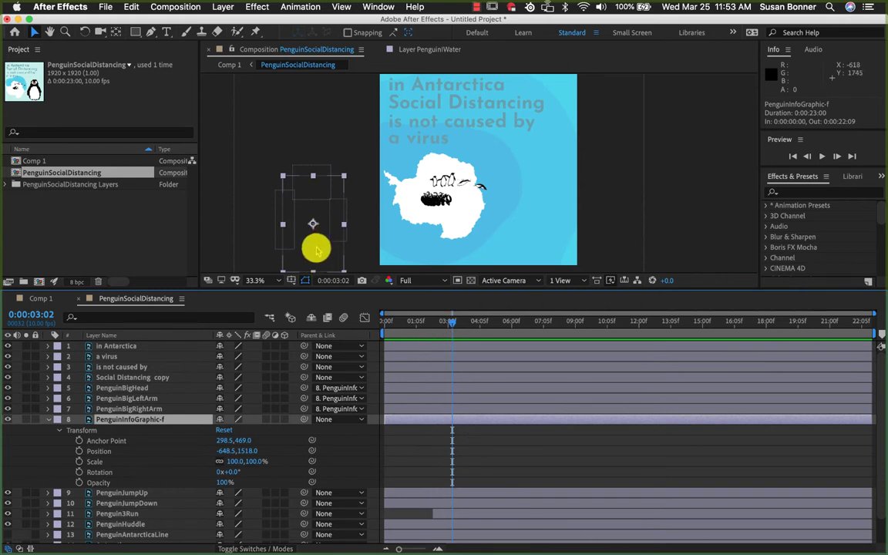
pyautogui.moveTo(315, 251); pyautogui.dragTo(537, 257)
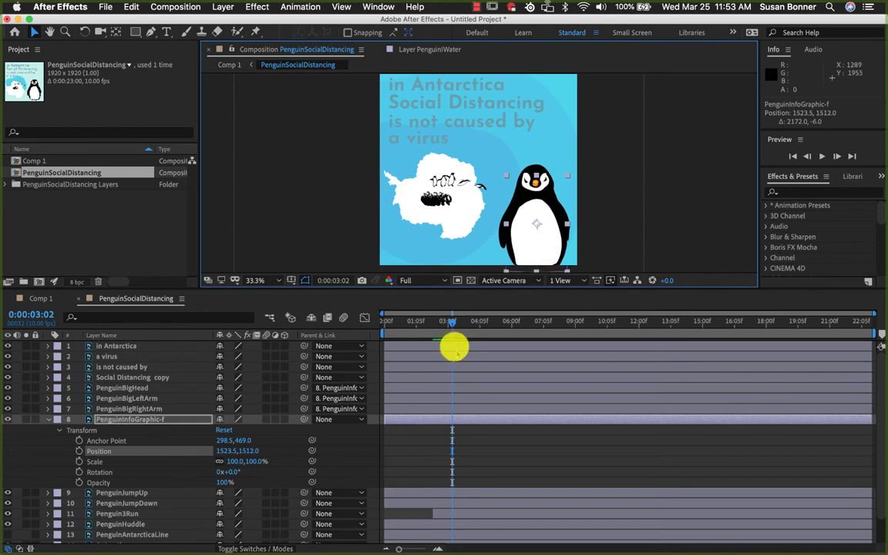
pyautogui.moveTo(451, 324); pyautogui.dragTo(393, 326)
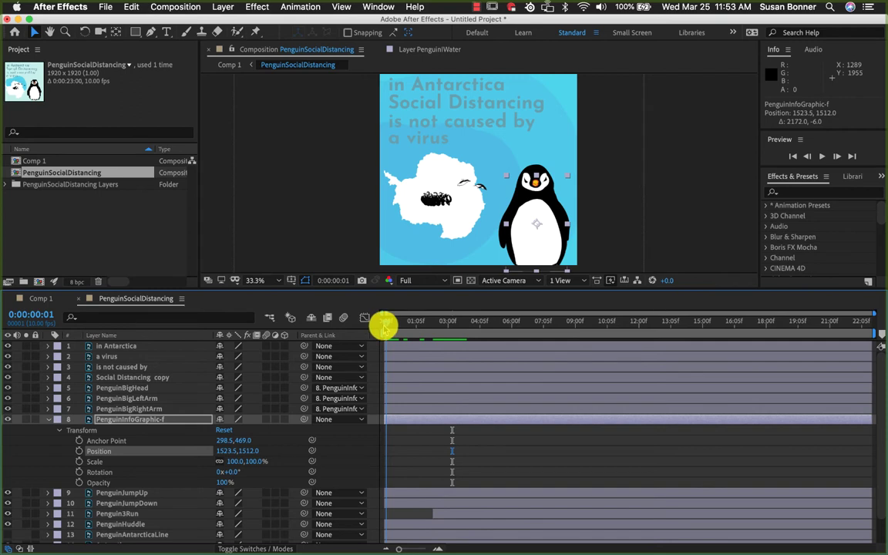
pyautogui.moveTo(383, 327); pyautogui.dragTo(451, 333)
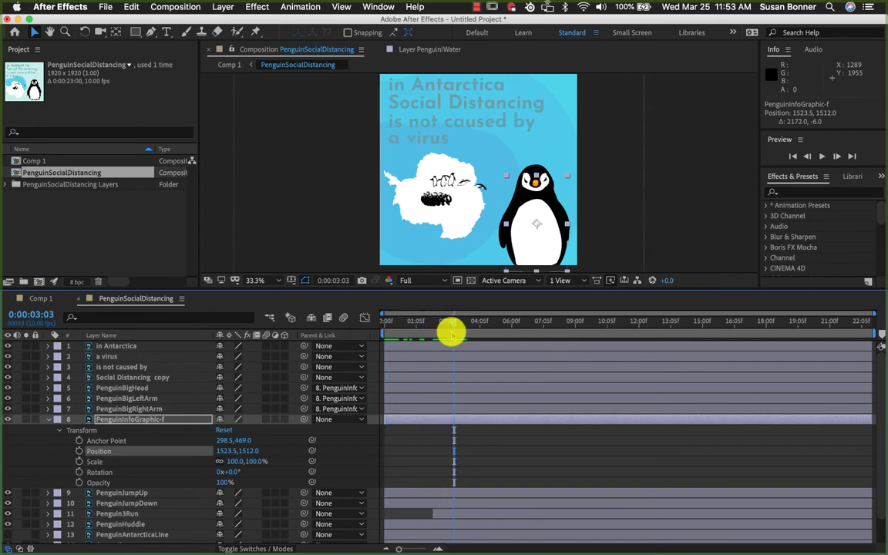
pyautogui.click(451, 333)
pyautogui.press('super+z')
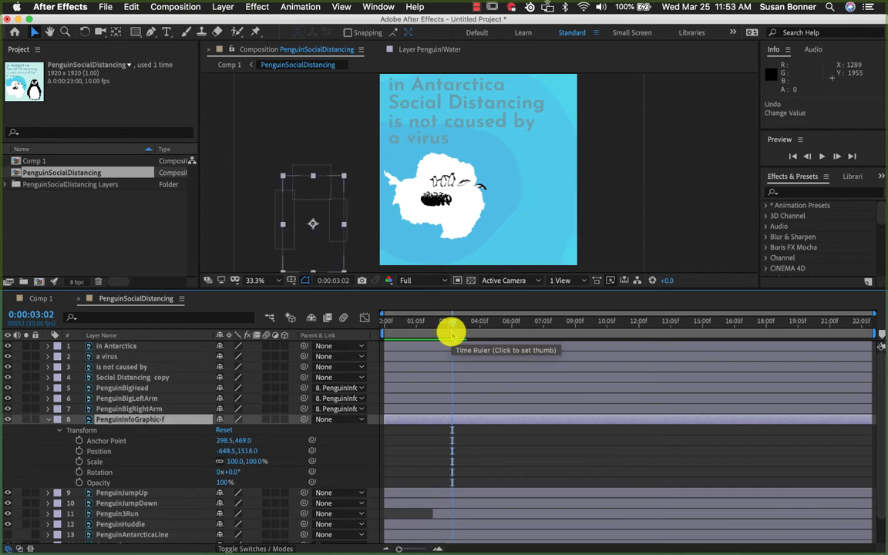
pyautogui.click(78, 454)
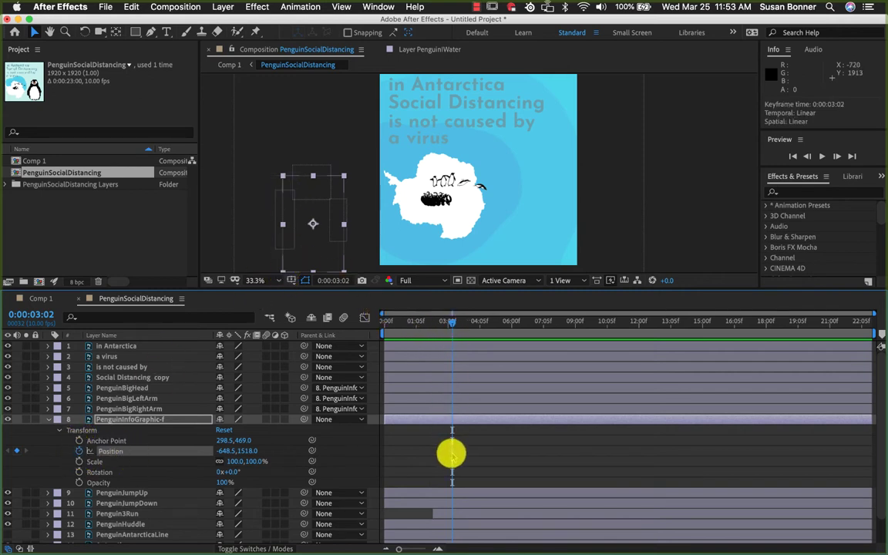
# Step: Move the off-frame Position keyframe to 0:00:00:00 and place the penguin lower right at 0:00:03:02
pyautogui.moveTo(452, 456); pyautogui.dragTo(383, 452)
pyautogui.moveTo(454, 324)
pyautogui.mouseDown()
pyautogui.moveTo(378, 325)
pyautogui.moveTo(453, 330)
pyautogui.mouseUp()
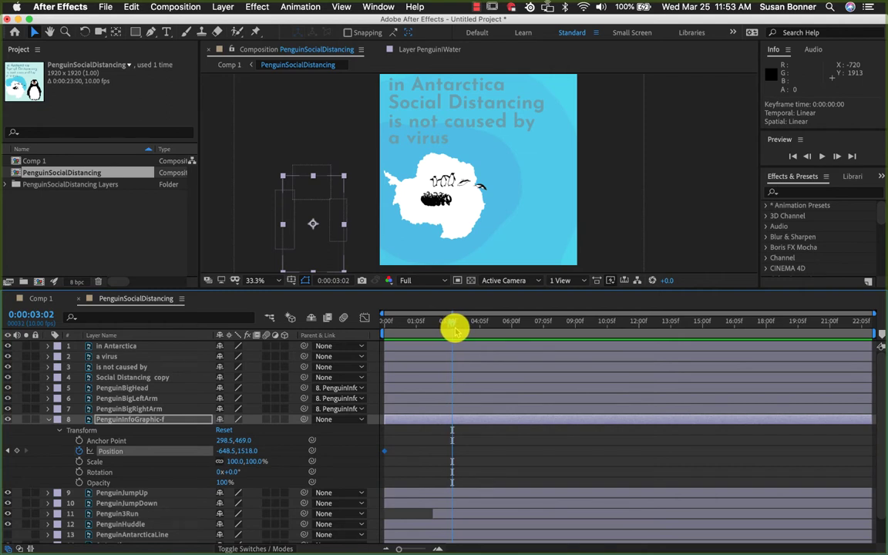
pyautogui.moveTo(305, 250); pyautogui.dragTo(525, 247)
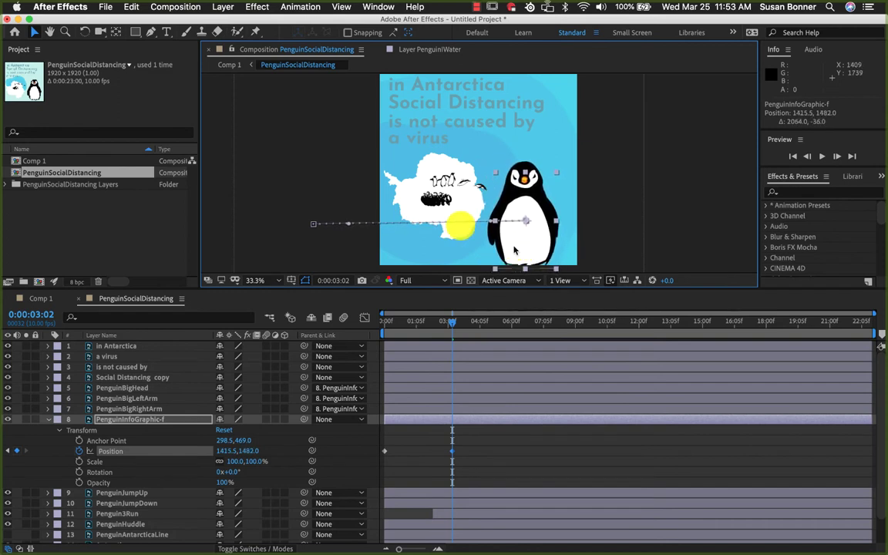
pyautogui.moveTo(531, 238); pyautogui.dragTo(531, 243)
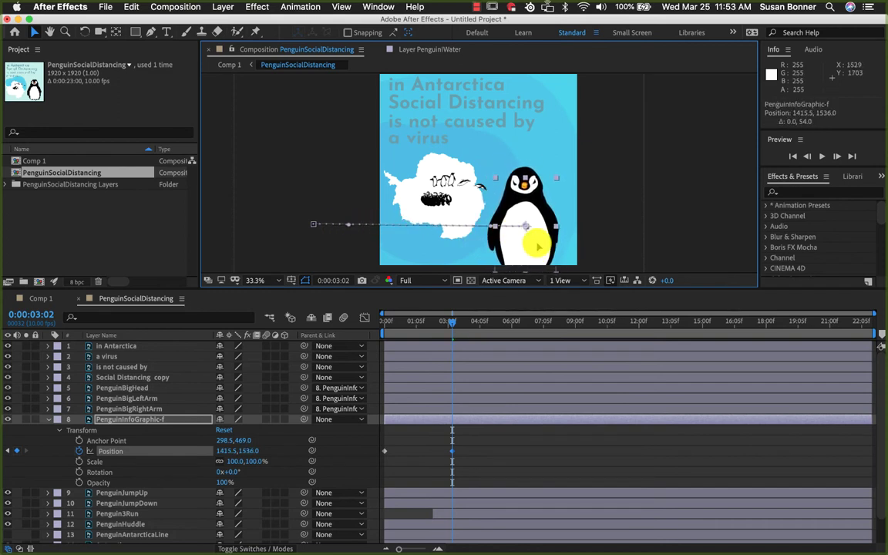
pyautogui.moveTo(452, 320)
pyautogui.mouseDown()
pyautogui.moveTo(390, 317)
pyautogui.moveTo(472, 327)
pyautogui.moveTo(396, 330)
pyautogui.moveTo(452, 327)
pyautogui.mouseUp()
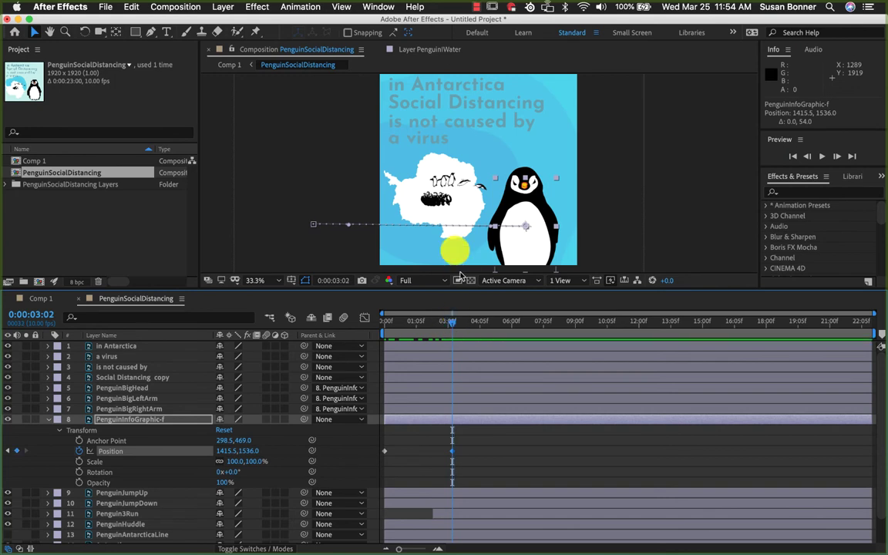
# Step: Bend the penguin's motion path into a curve and scrub to check the slide-in
pyautogui.moveTo(346, 228); pyautogui.dragTo(393, 132)
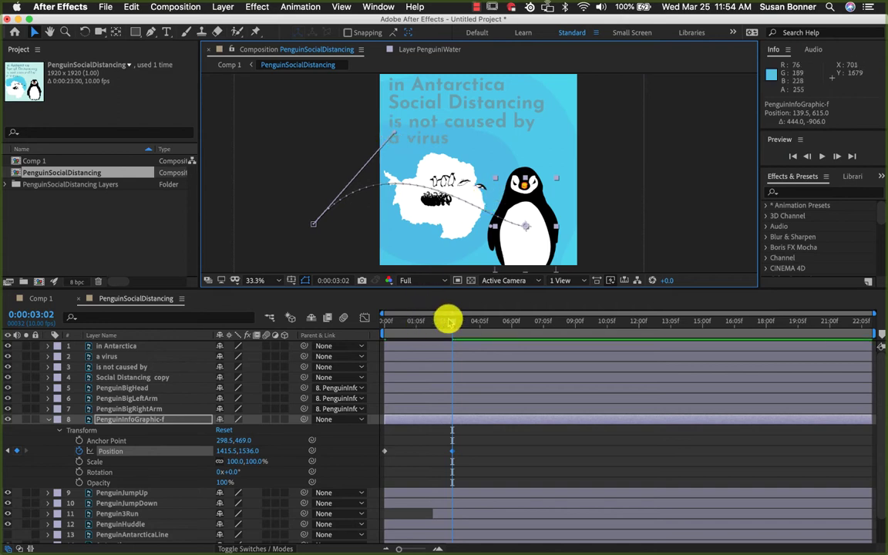
pyautogui.moveTo(452, 326); pyautogui.dragTo(368, 357)
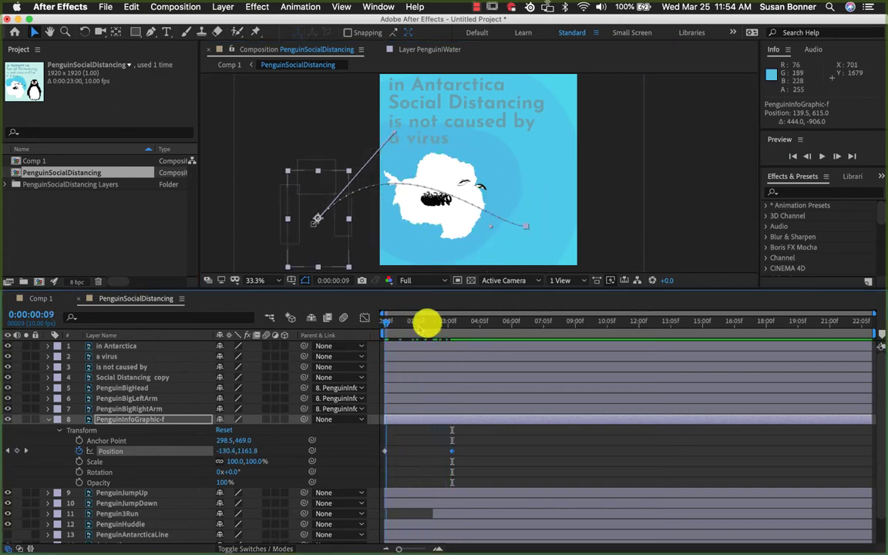
pyautogui.click(511, 329)
pyautogui.moveTo(511, 329); pyautogui.dragTo(450, 333)
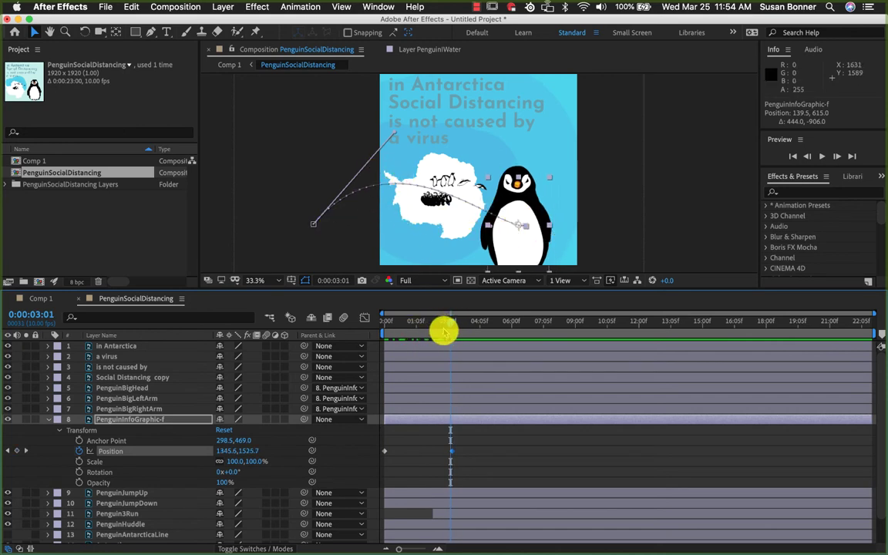
pyautogui.moveTo(449, 325)
pyautogui.mouseDown()
pyautogui.moveTo(382, 318)
pyautogui.moveTo(475, 333)
pyautogui.moveTo(390, 327)
pyautogui.moveTo(451, 335)
pyautogui.mouseUp()
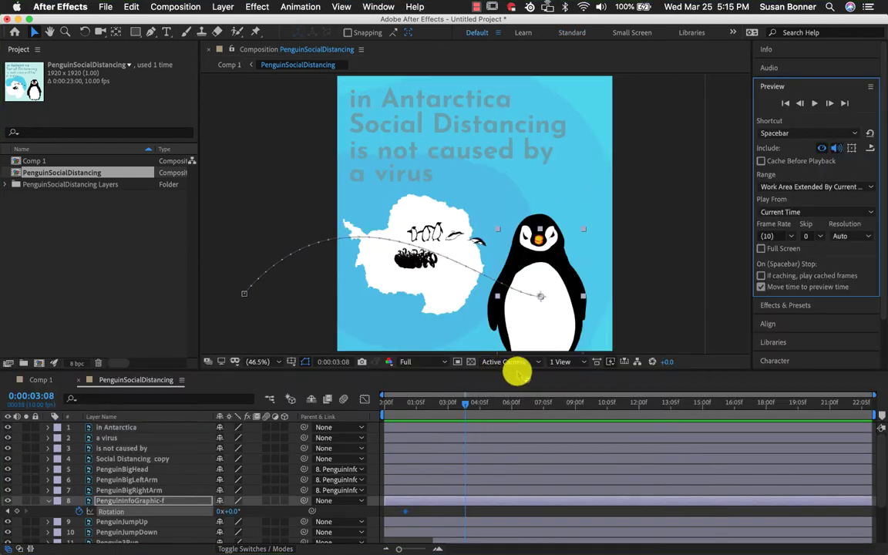
# Step: Change the workspace from Default to Standard and collapse the penguin layer's properties
pyautogui.moveTo(516, 373); pyautogui.dragTo(511, 344)
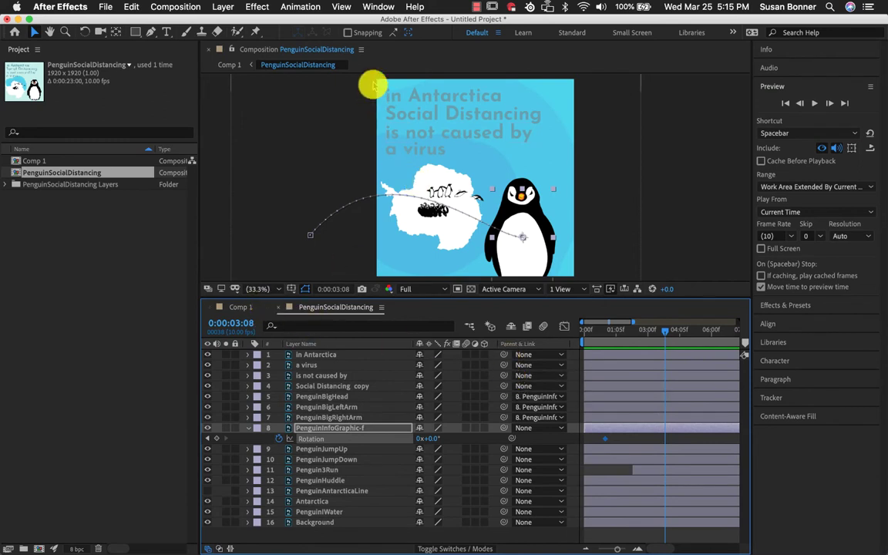
pyautogui.click(378, 7)
pyautogui.moveTo(385, 21)
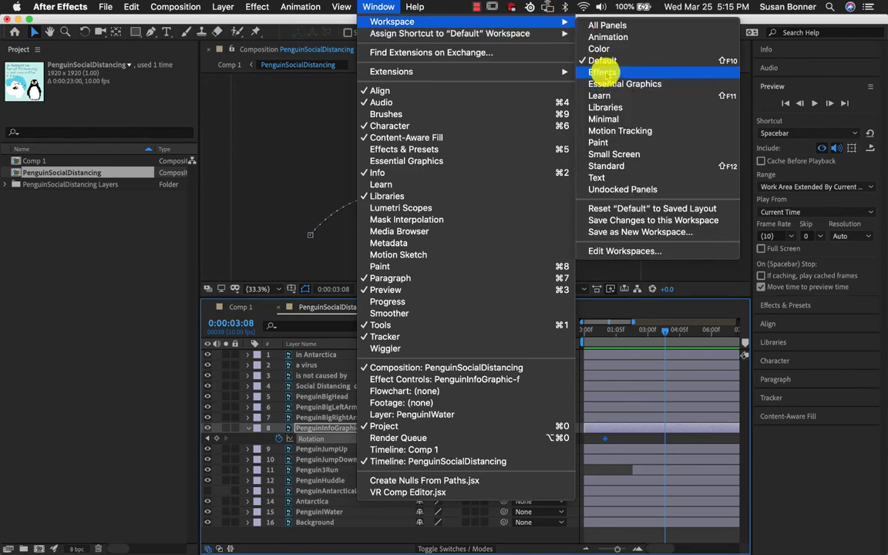
pyautogui.click(617, 166)
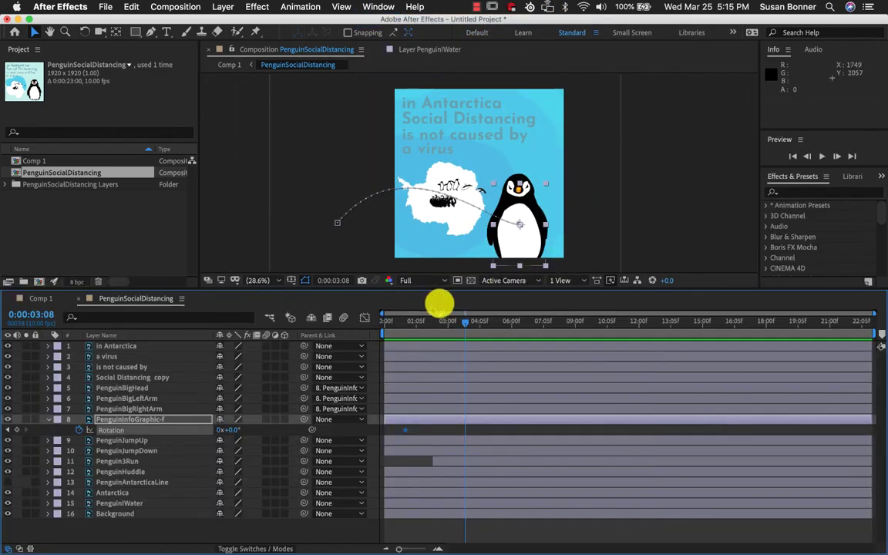
pyautogui.moveTo(464, 322); pyautogui.dragTo(432, 325)
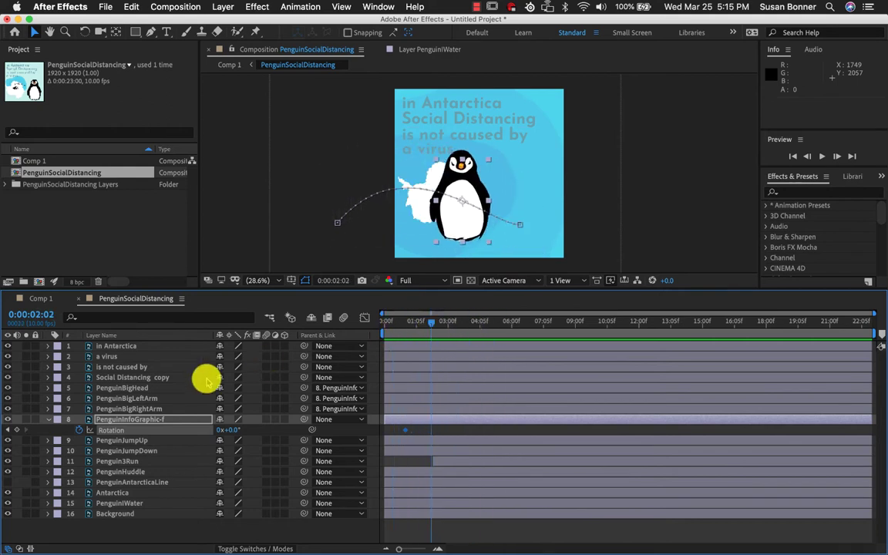
pyautogui.click(48, 419)
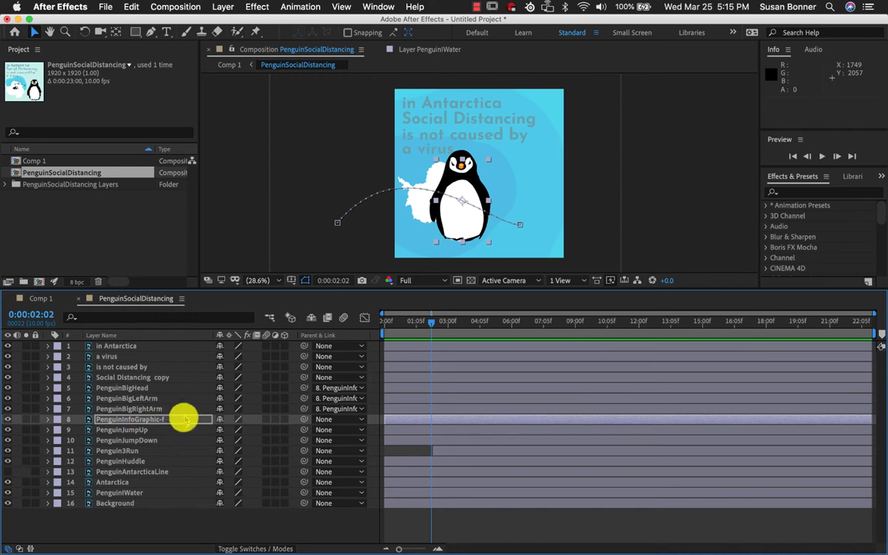
# Step: Reveal the penguin's keyframes and play back its curved slide-in from the start
pyautogui.press('u')
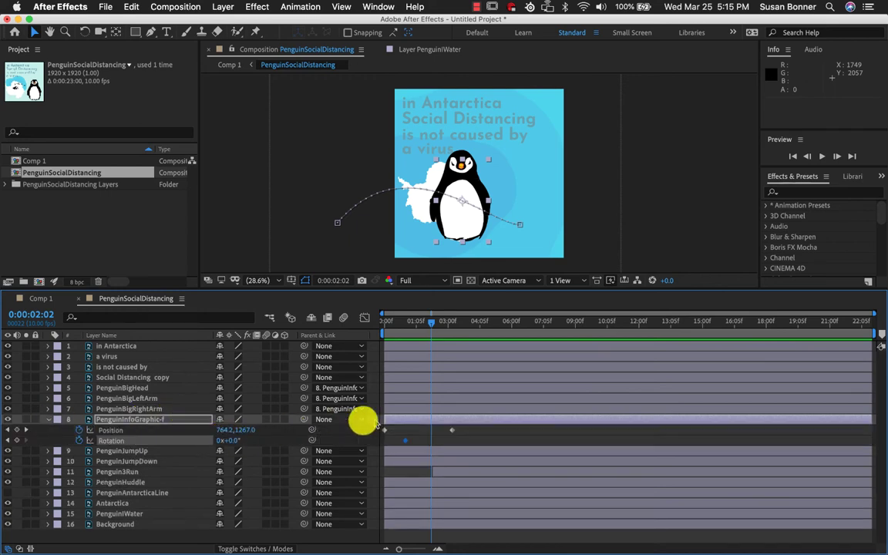
pyautogui.moveTo(431, 322); pyautogui.dragTo(452, 323)
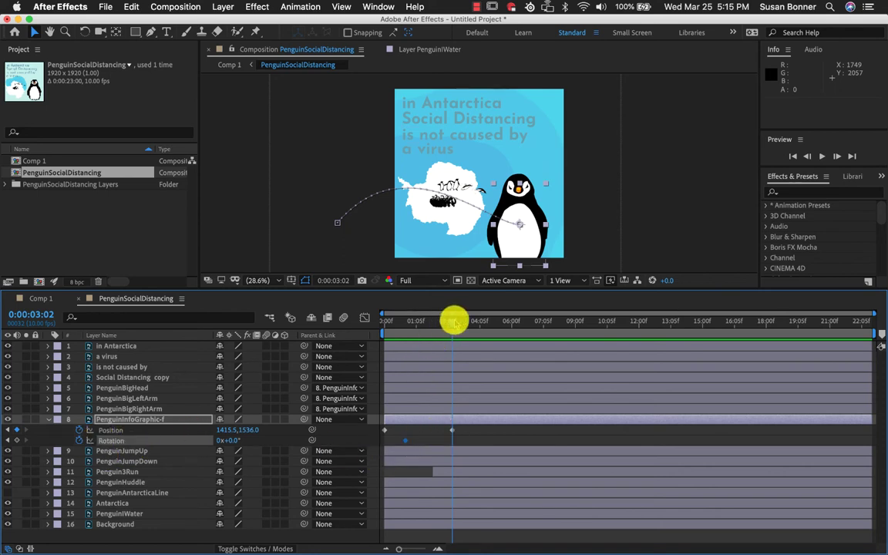
pyautogui.moveTo(454, 319); pyautogui.dragTo(374, 330)
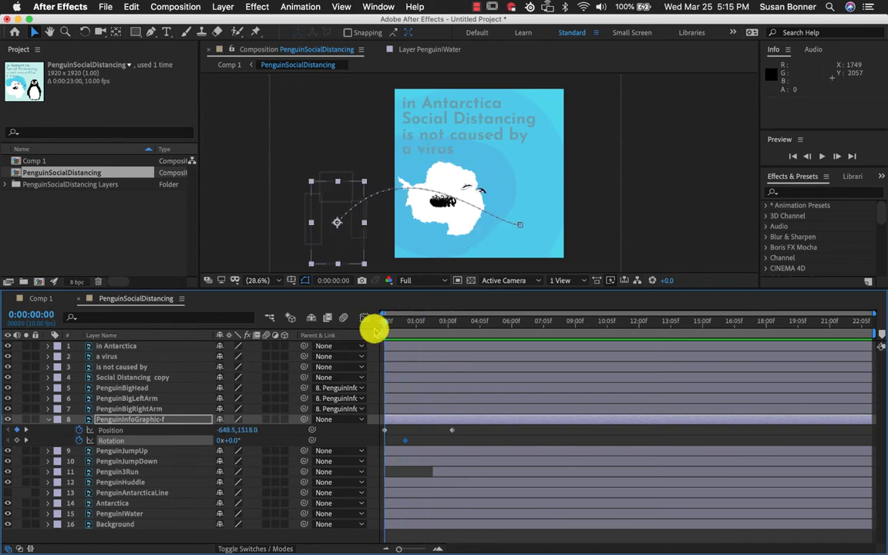
pyautogui.click(820, 156)
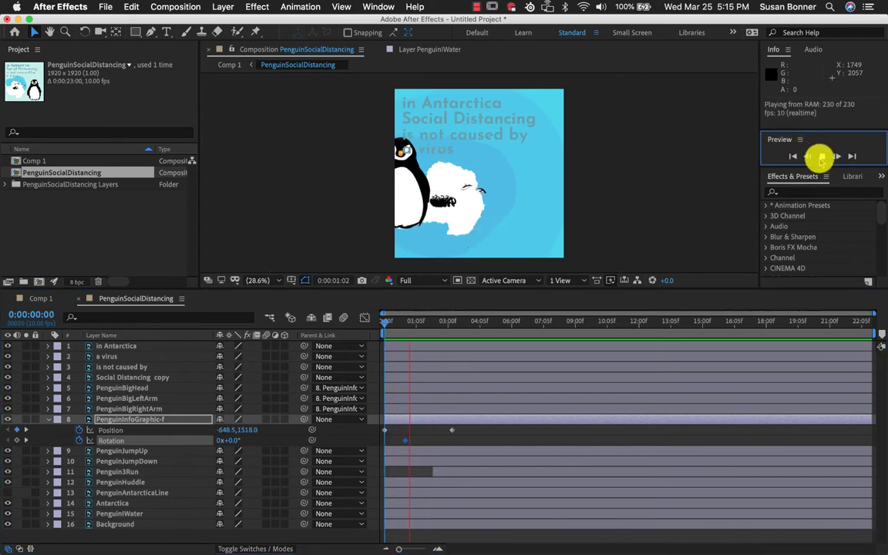
pyautogui.click(824, 156)
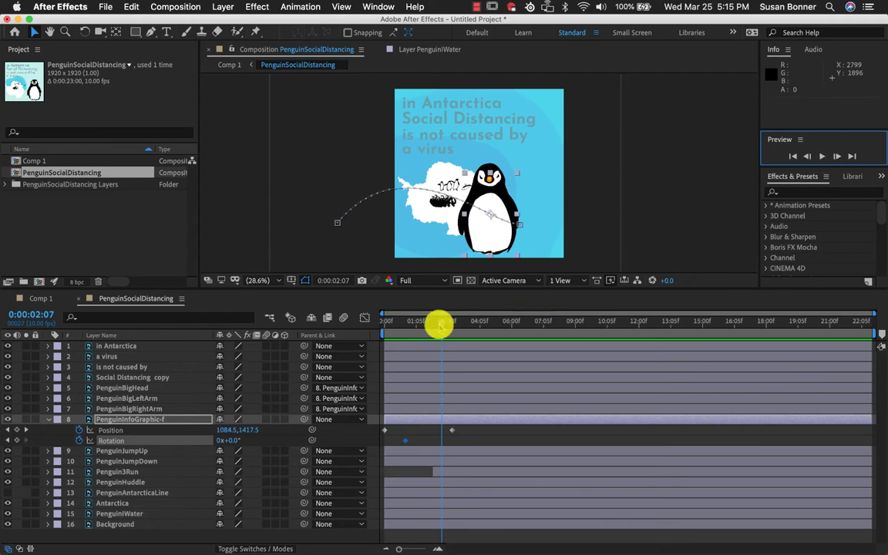
pyautogui.moveTo(440, 324); pyautogui.dragTo(380, 319)
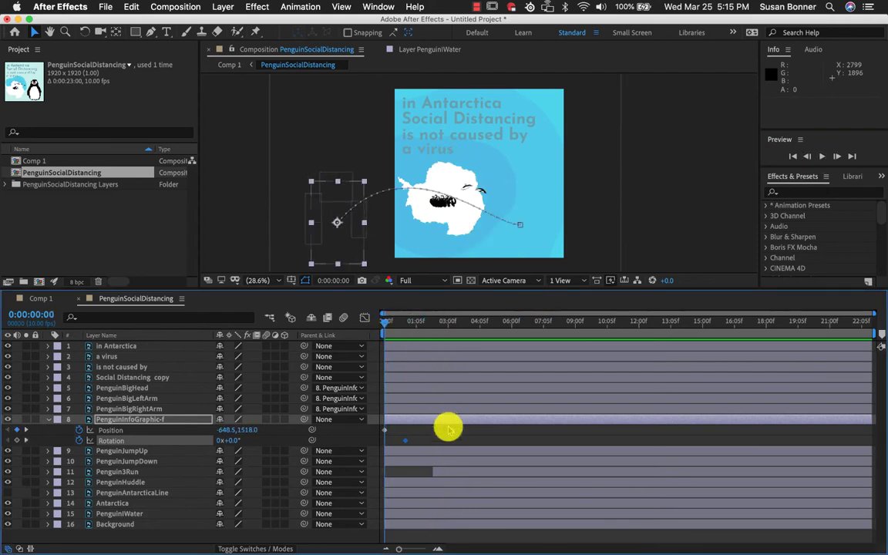
# Step: Pull the arrival Position keyframe much earlier, near 0:00:00:04, and replay the quicker slide-in
pyautogui.moveTo(451, 433); pyautogui.dragTo(412, 430)
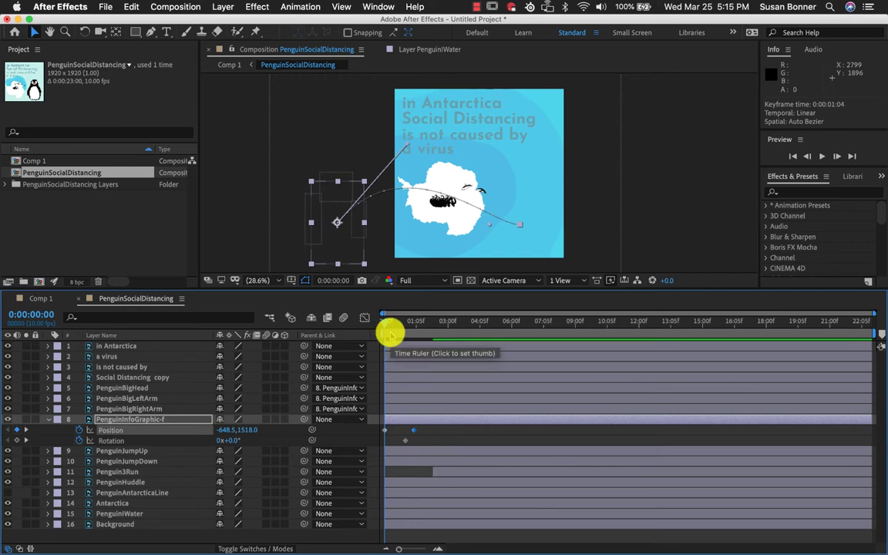
pyautogui.click(821, 156)
pyautogui.click(821, 156)
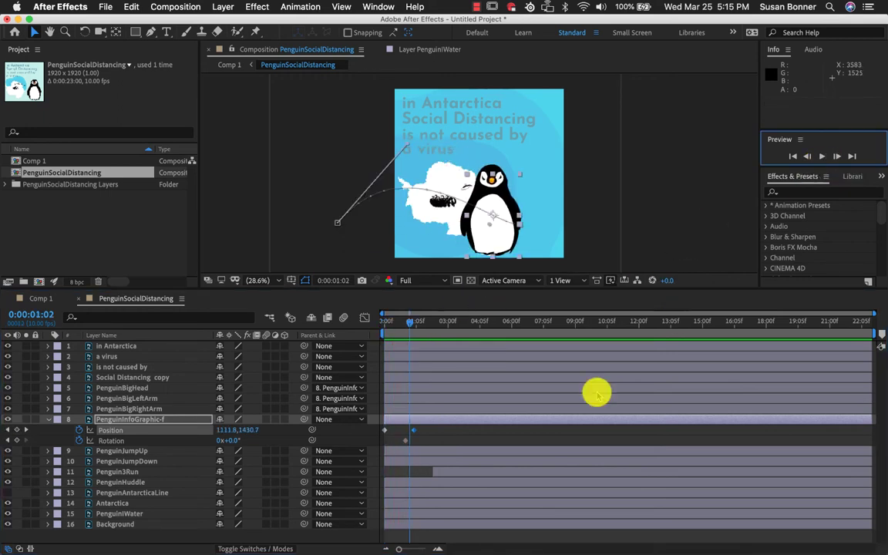
pyautogui.click(406, 439)
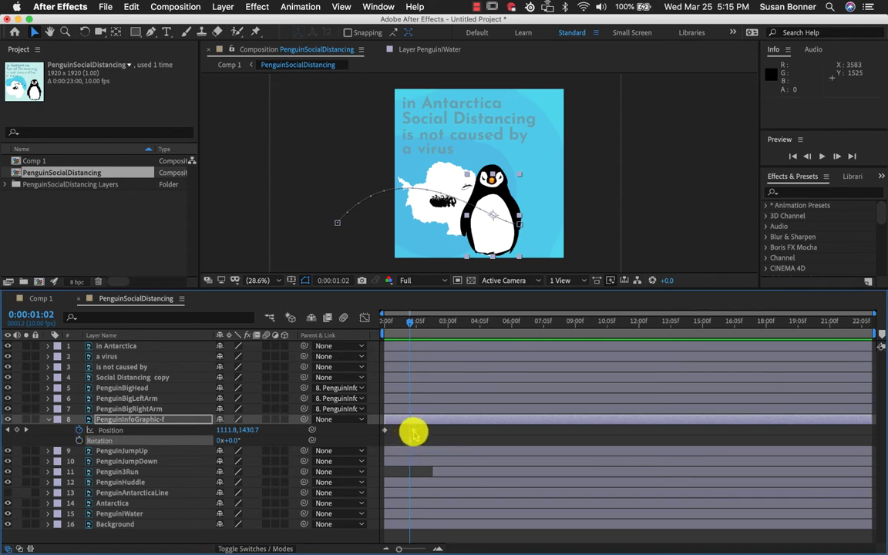
pyautogui.moveTo(413, 430); pyautogui.dragTo(399, 430)
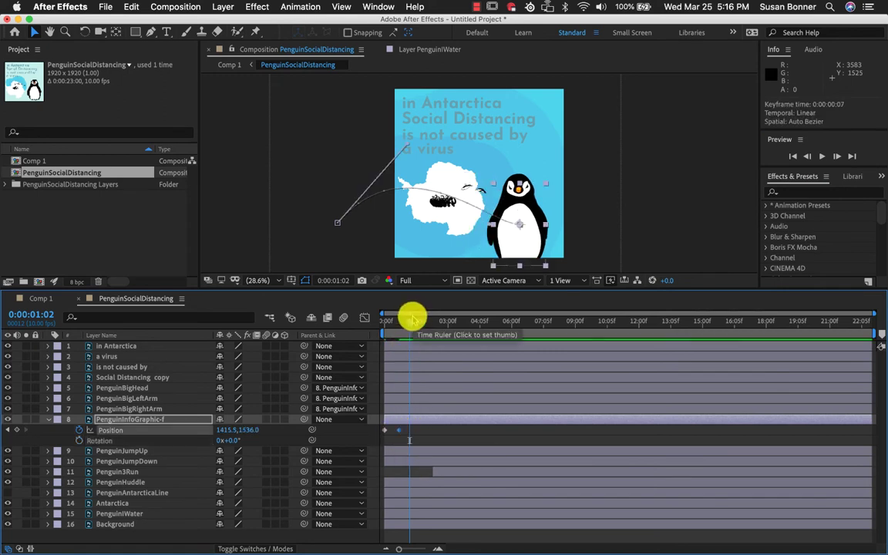
pyautogui.moveTo(413, 317); pyautogui.dragTo(371, 323)
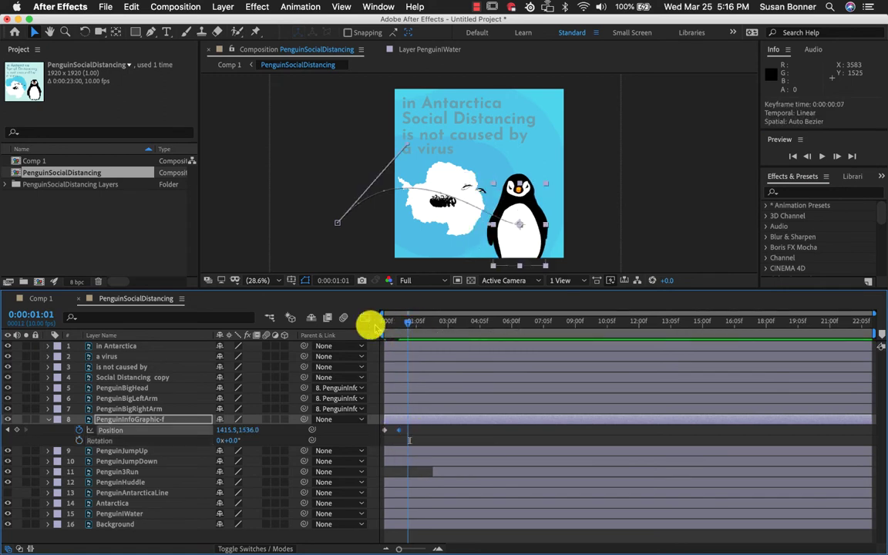
pyautogui.click(821, 157)
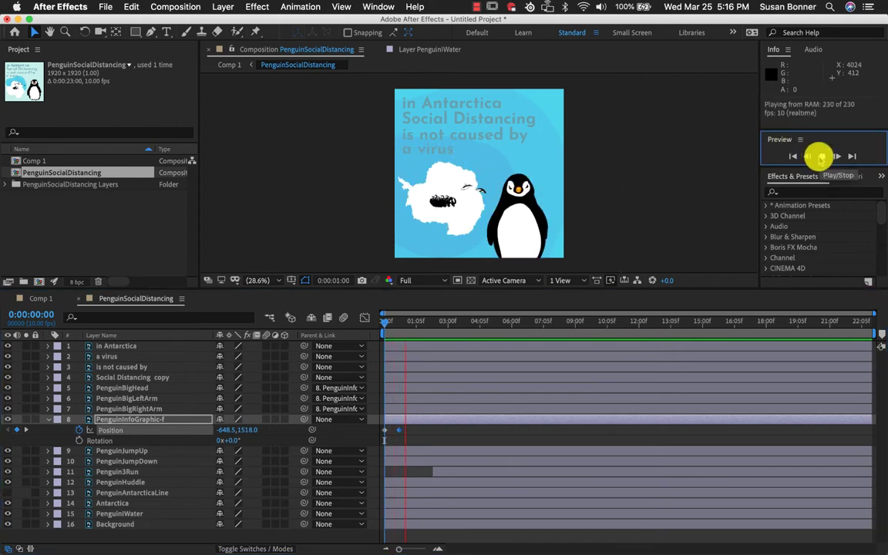
pyautogui.click(821, 157)
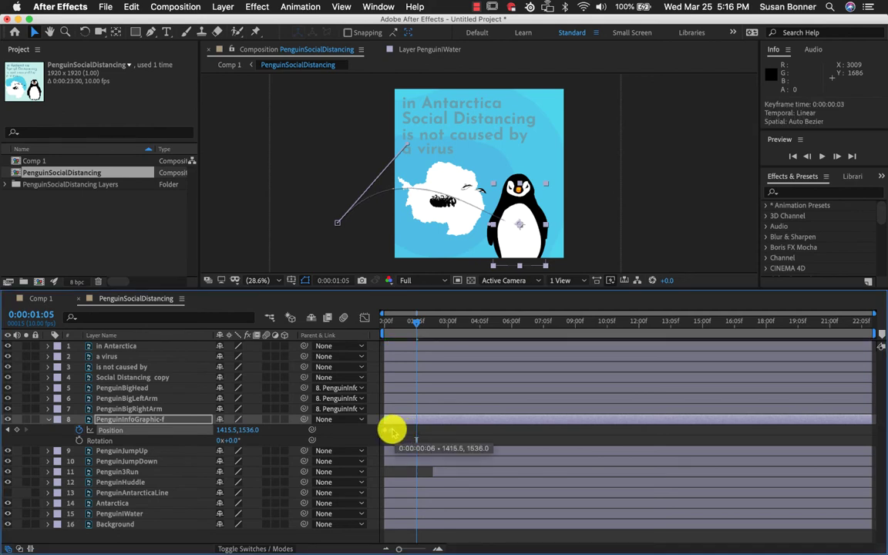
pyautogui.moveTo(413, 316); pyautogui.dragTo(311, 323)
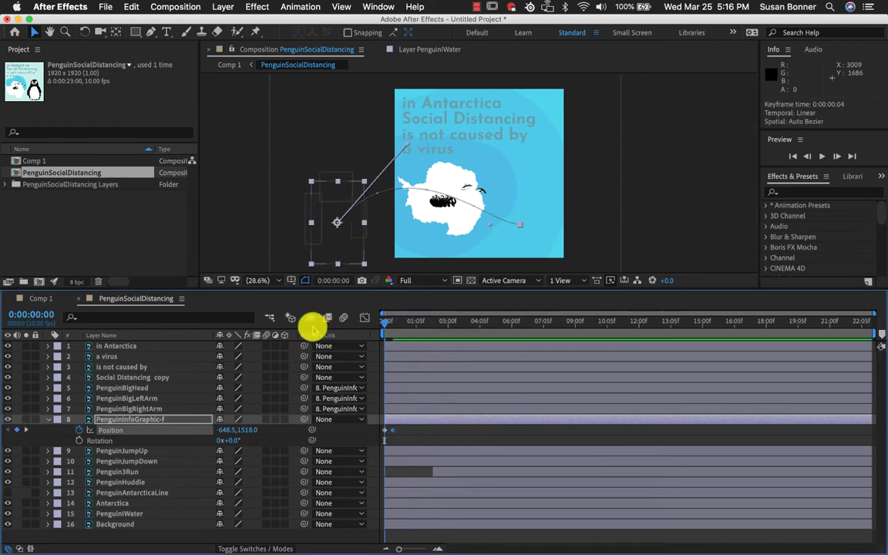
# Step: Replay and scrub the entrance frame by frame, then select the penguin huddle on Antarctica
pyautogui.click(821, 156)
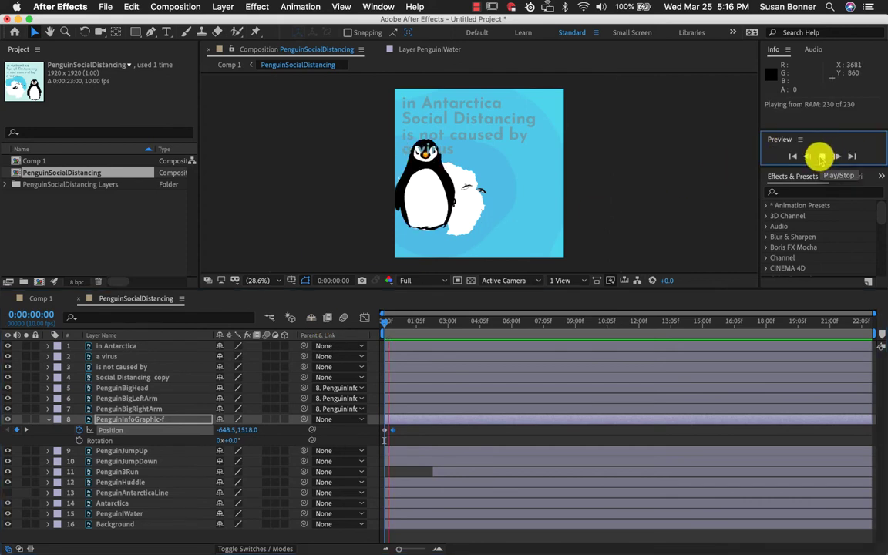
pyautogui.click(821, 157)
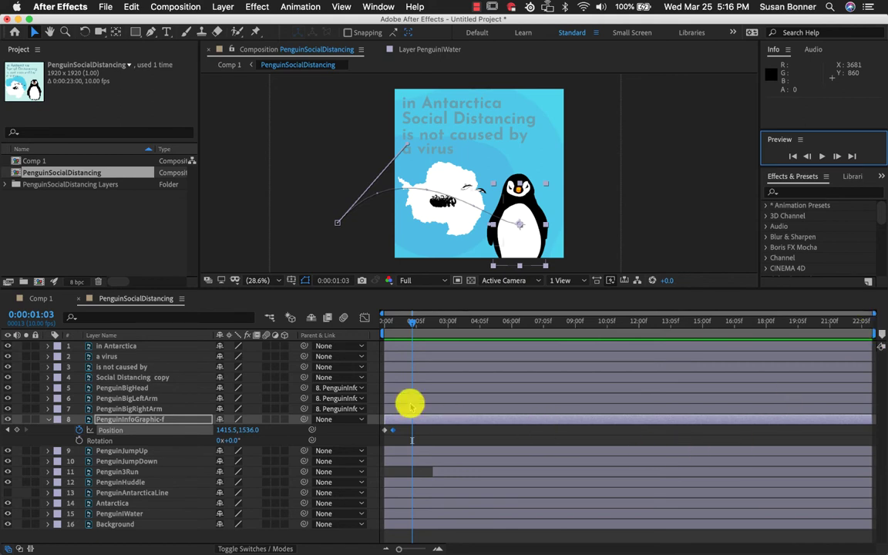
pyautogui.moveTo(413, 323)
pyautogui.mouseDown()
pyautogui.moveTo(390, 323)
pyautogui.moveTo(580, 330)
pyautogui.moveTo(374, 321)
pyautogui.moveTo(406, 322)
pyautogui.moveTo(382, 323)
pyautogui.moveTo(390, 322)
pyautogui.moveTo(378, 314)
pyautogui.moveTo(398, 322)
pyautogui.mouseUp()
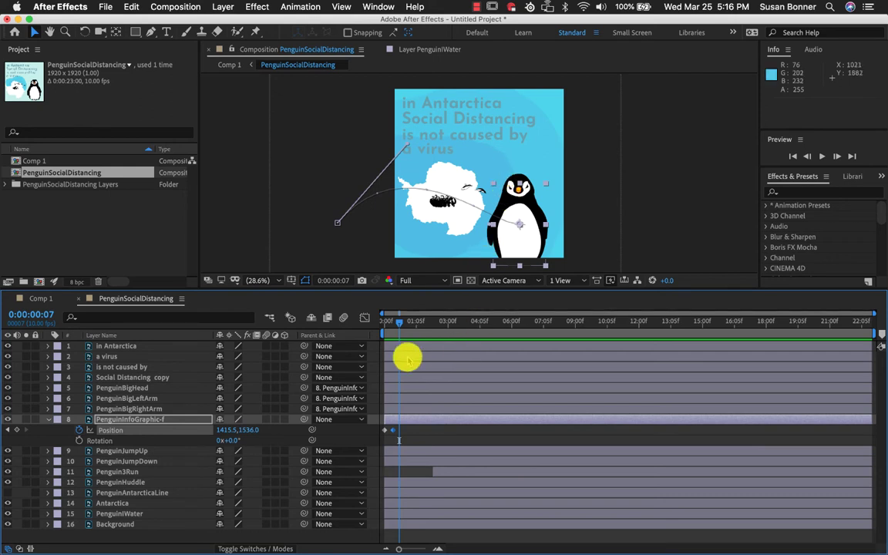
pyautogui.click(427, 325)
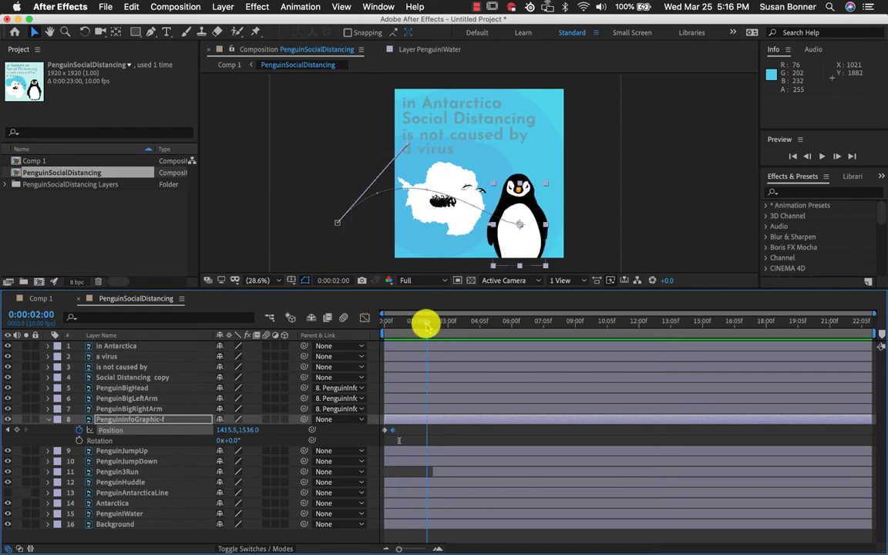
pyautogui.moveTo(426, 325); pyautogui.dragTo(357, 319)
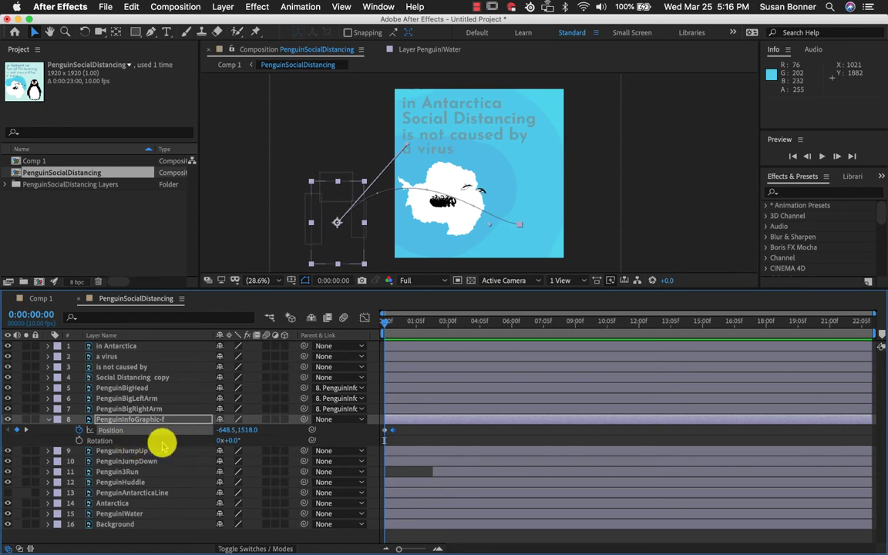
pyautogui.moveTo(384, 324); pyautogui.dragTo(392, 325)
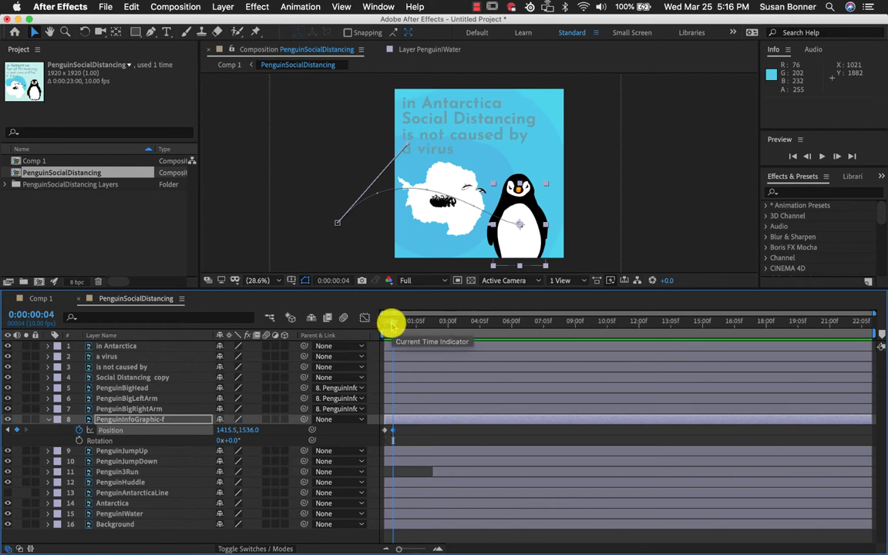
pyautogui.moveTo(392, 325)
pyautogui.mouseDown()
pyautogui.moveTo(376, 321)
pyautogui.moveTo(397, 324)
pyautogui.mouseUp()
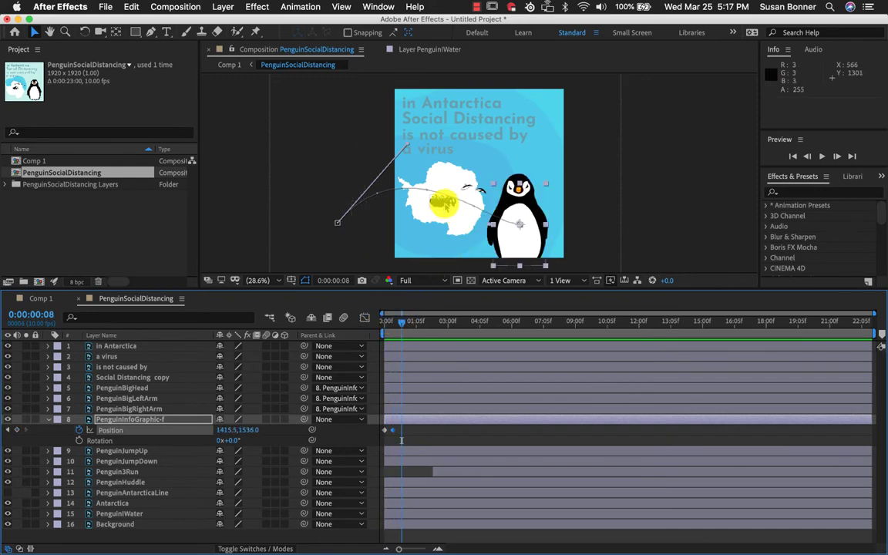
pyautogui.click(444, 203)
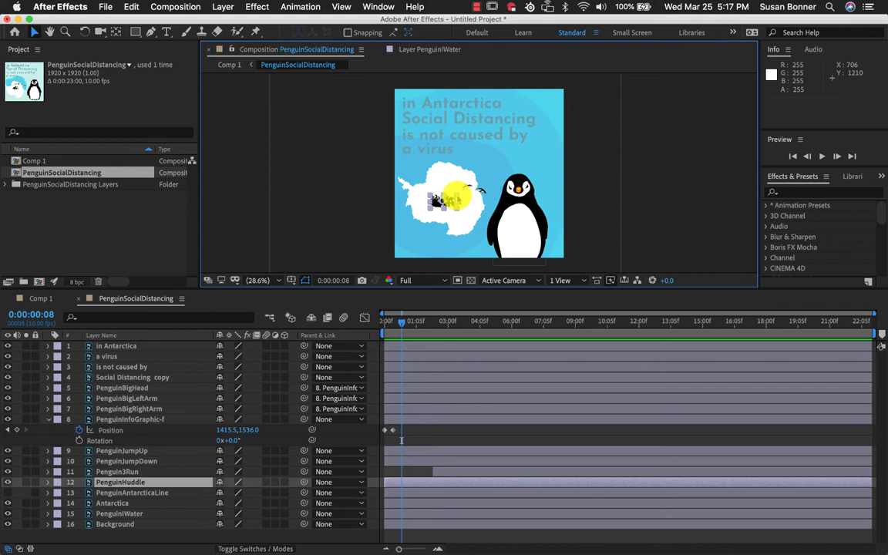
# Step: Scale the penguin huddle to about 226%, then show Penguin3Run's Transform properties
pyautogui.moveTo(456, 195)
pyautogui.mouseDown()
pyautogui.moveTo(474, 175)
pyautogui.moveTo(443, 189)
pyautogui.moveTo(451, 202)
pyautogui.mouseUp()
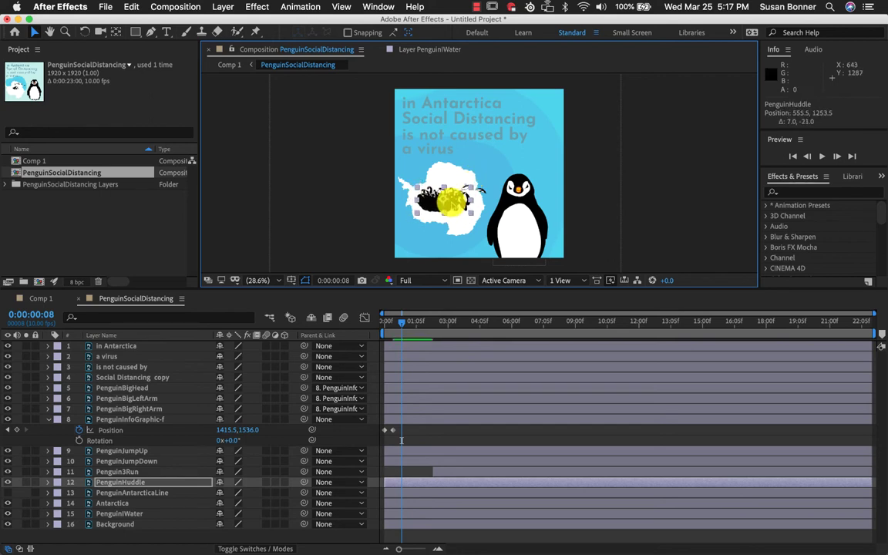
pyautogui.click(347, 192)
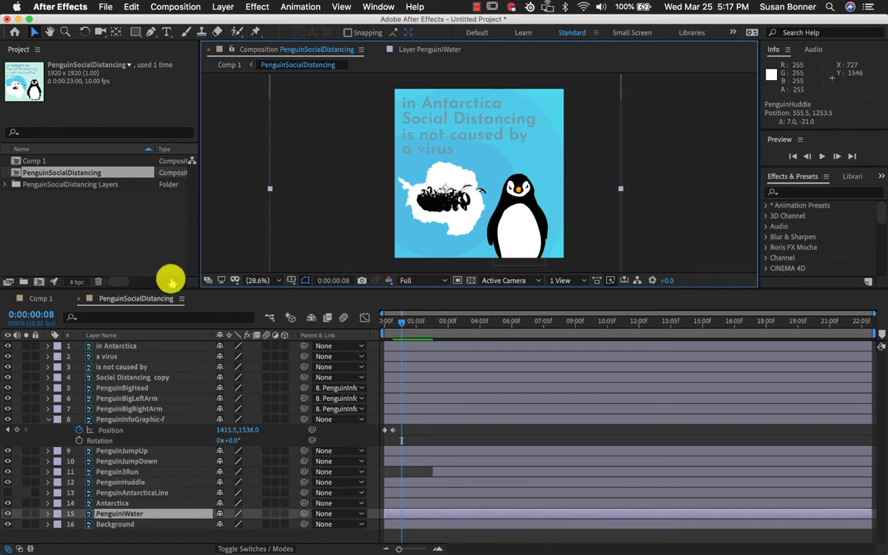
pyautogui.click(137, 472)
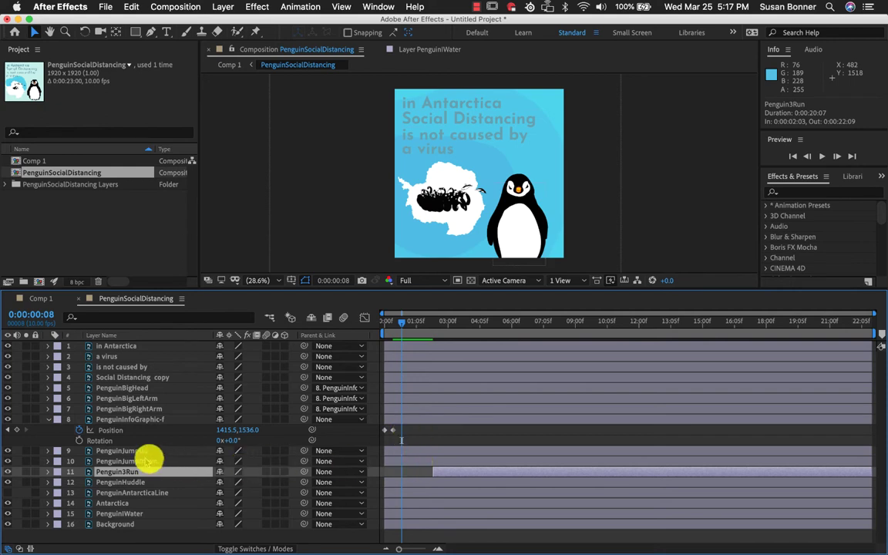
pyautogui.click(47, 473)
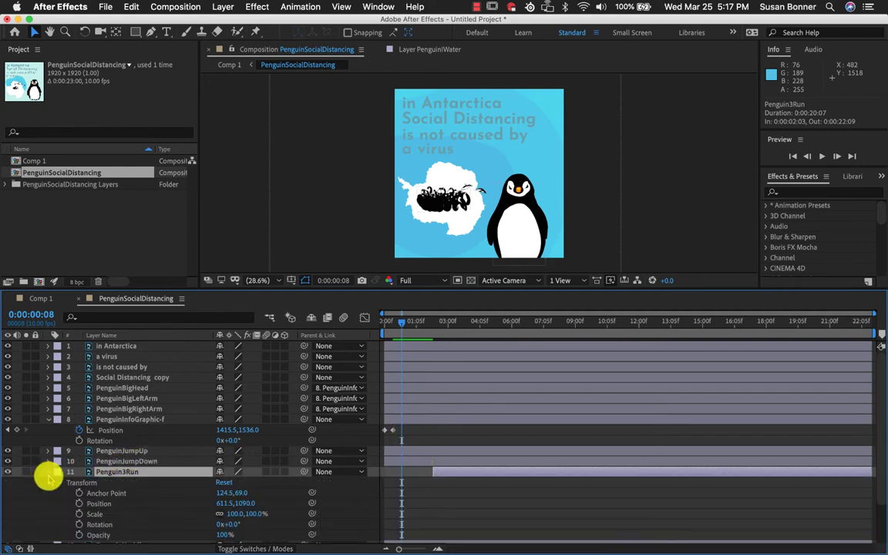
pyautogui.scroll(-2, 108, 486)
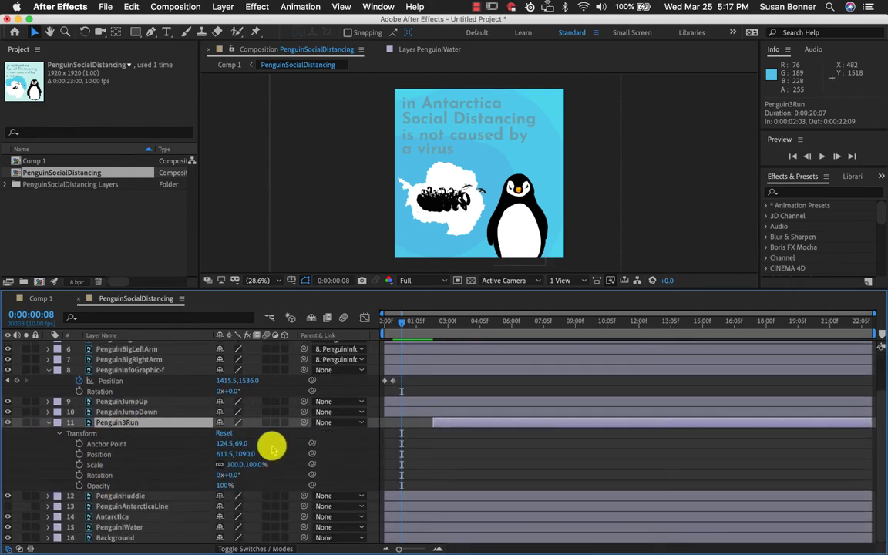
# Step: Slide the Penguin3Run layer 2:03 earlier so it starts at 0:00:00:00
pyautogui.click(223, 485)
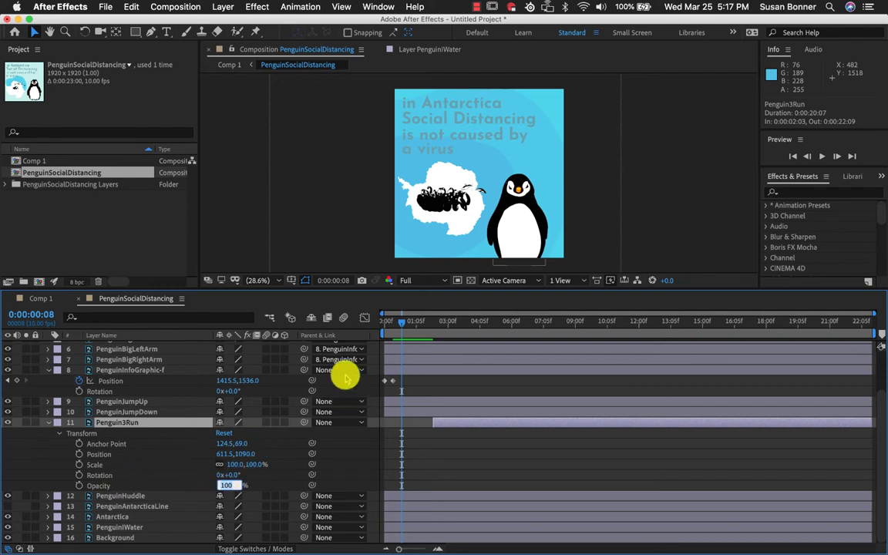
pyautogui.moveTo(401, 325); pyautogui.dragTo(370, 318)
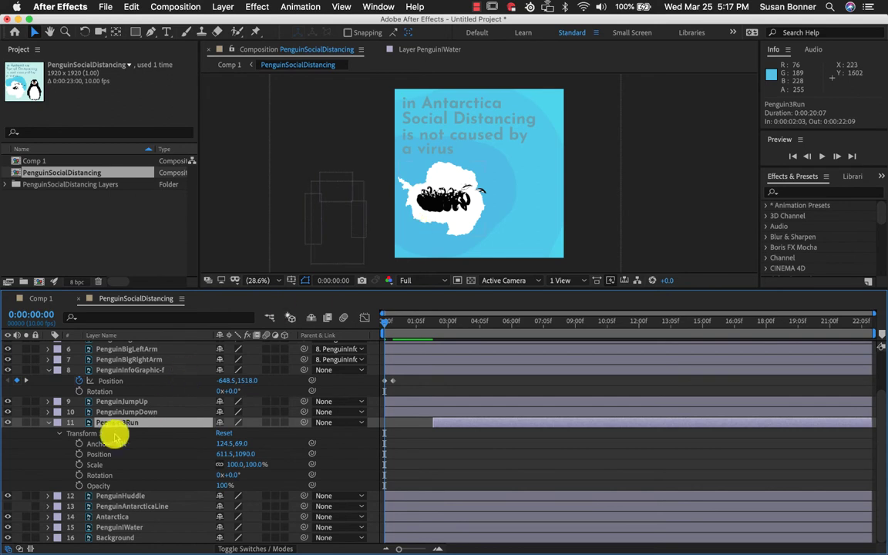
pyautogui.click(48, 422)
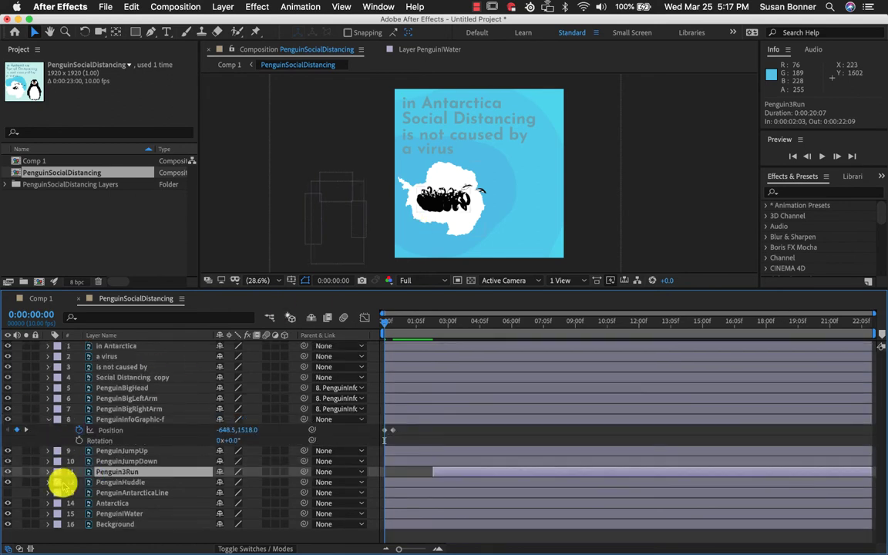
pyautogui.click(8, 481)
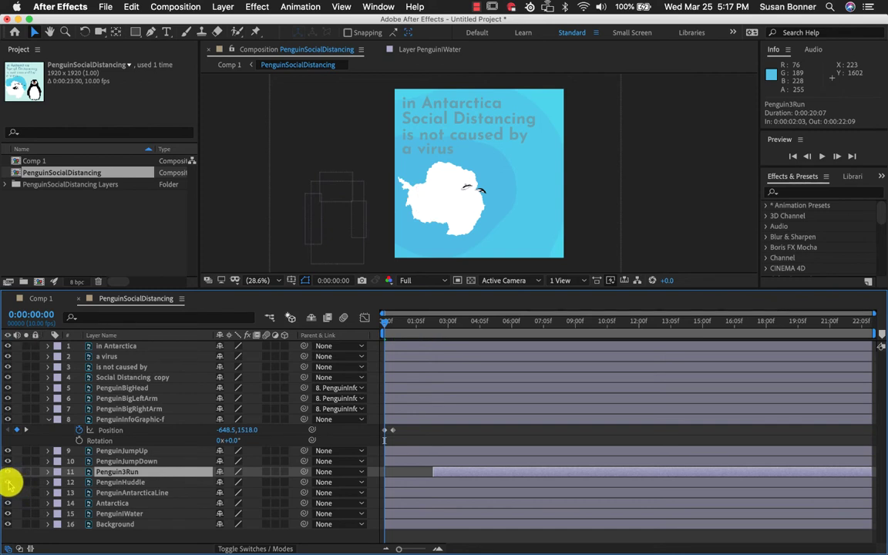
pyautogui.click(8, 482)
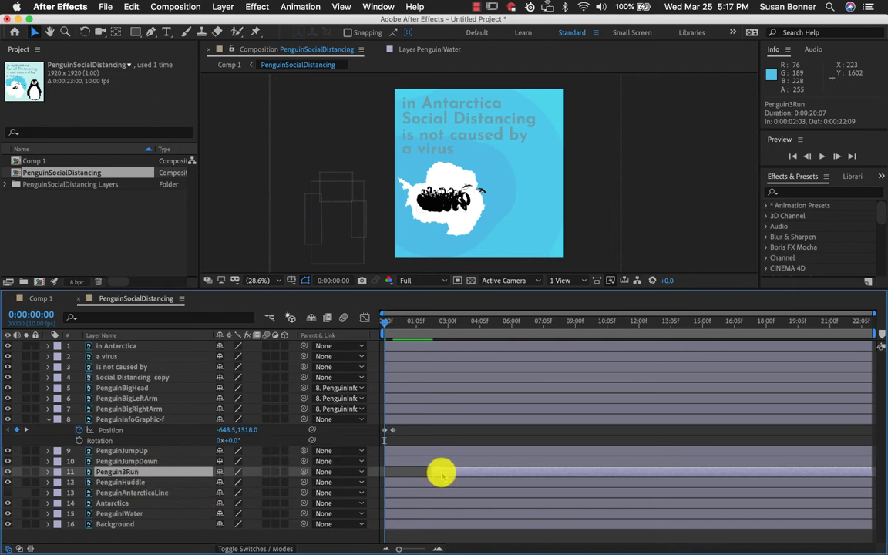
pyautogui.moveTo(434, 472); pyautogui.dragTo(373, 469)
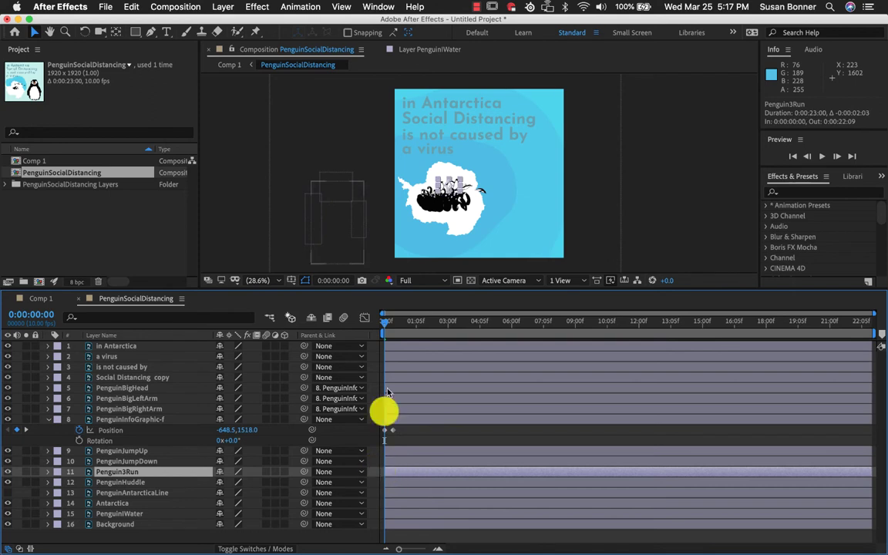
pyautogui.click(476, 141)
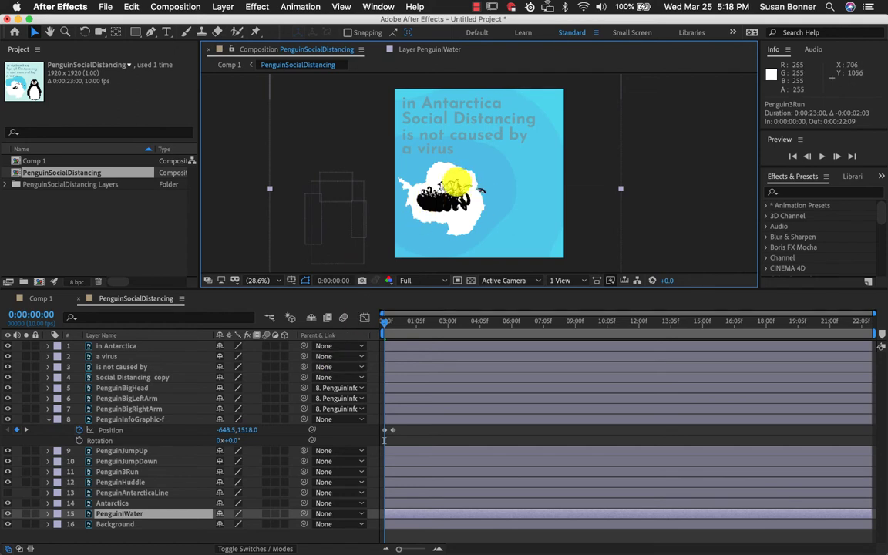
# Step: Move Penguin3Run below PenguinHuddle in the layer stack
pyautogui.scroll(4, 450, 185)
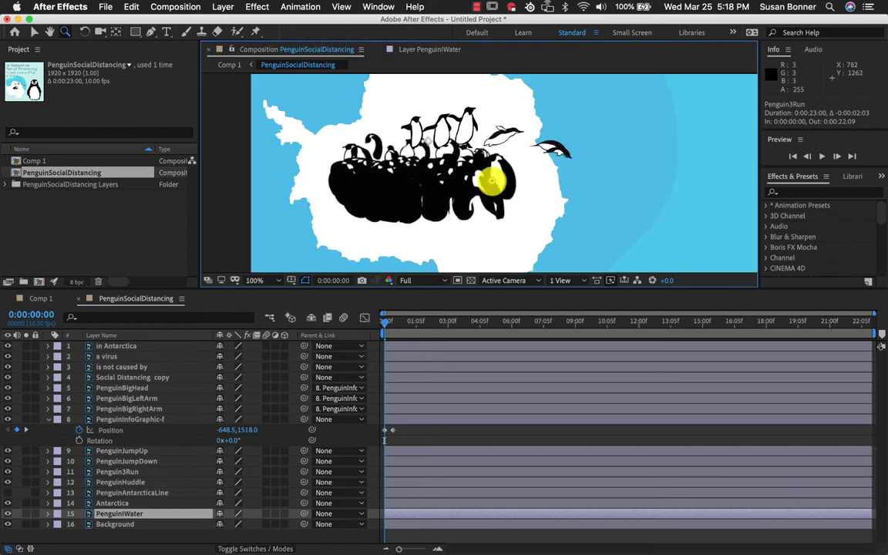
pyautogui.moveTo(482, 222); pyautogui.dragTo(449, 218)
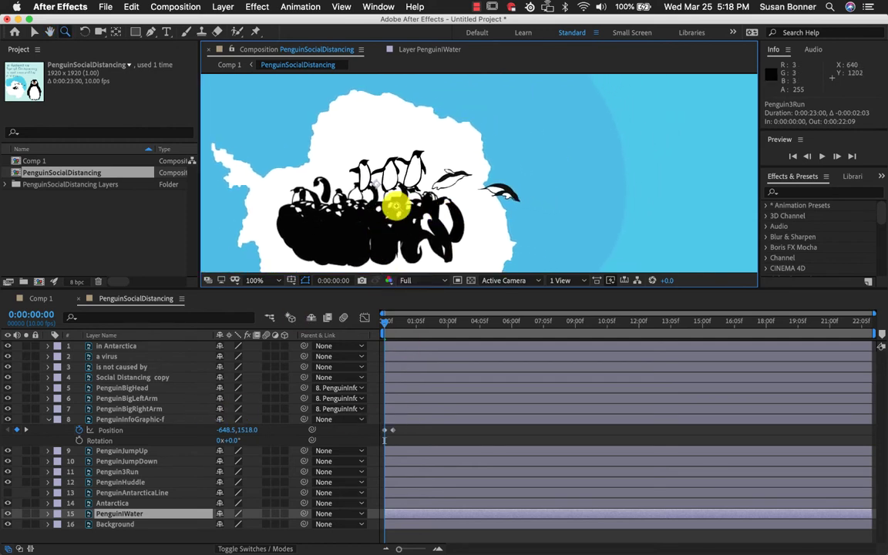
pyautogui.press('v')
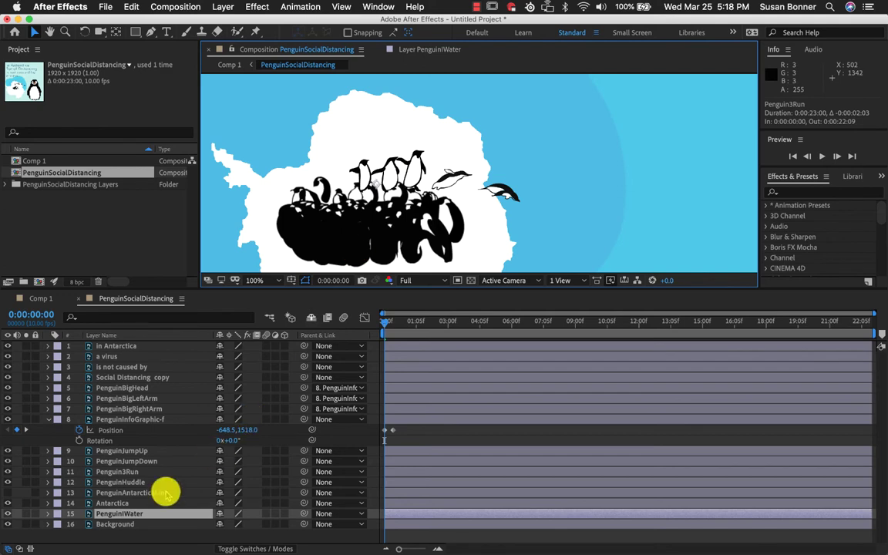
pyautogui.moveTo(147, 471); pyautogui.dragTo(150, 491)
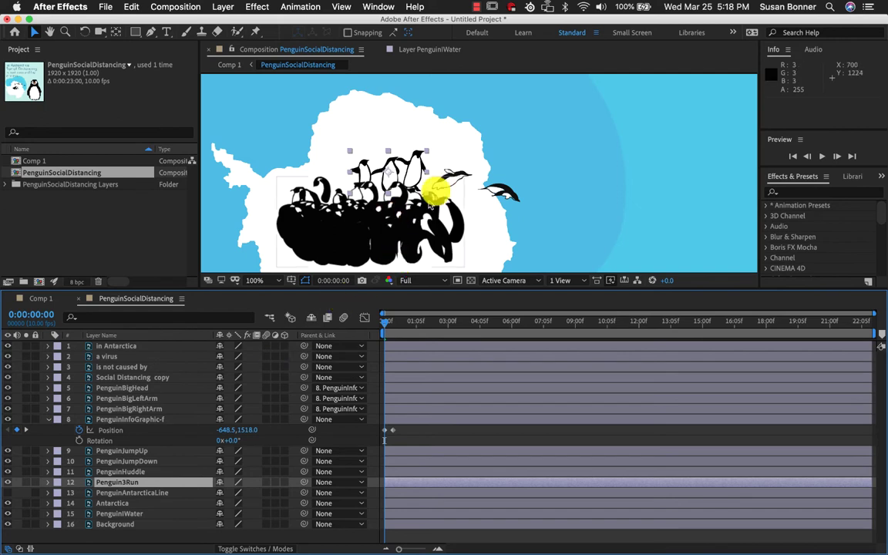
# Step: Delay PenguinJumpUp to start at 0:00:01:09 and PenguinJumpDown at 0:00:02:02
pyautogui.click(461, 175)
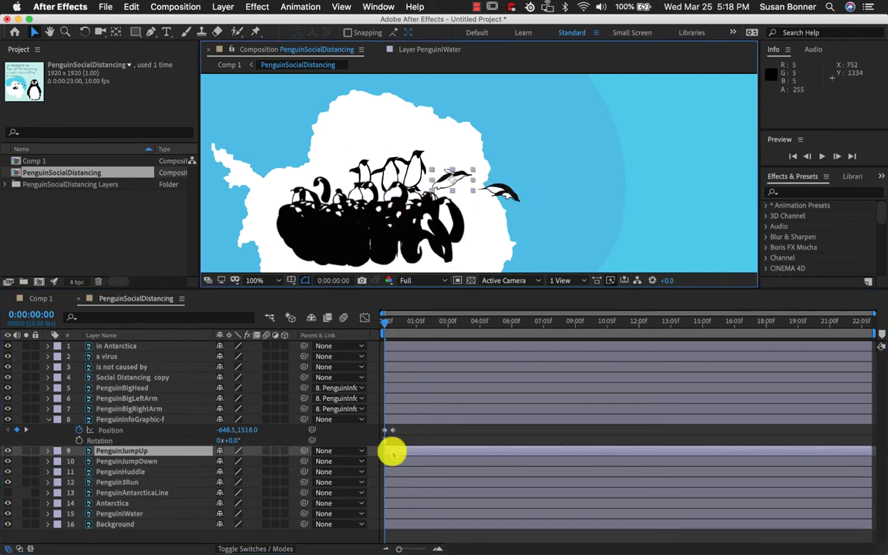
pyautogui.moveTo(385, 451); pyautogui.dragTo(425, 450)
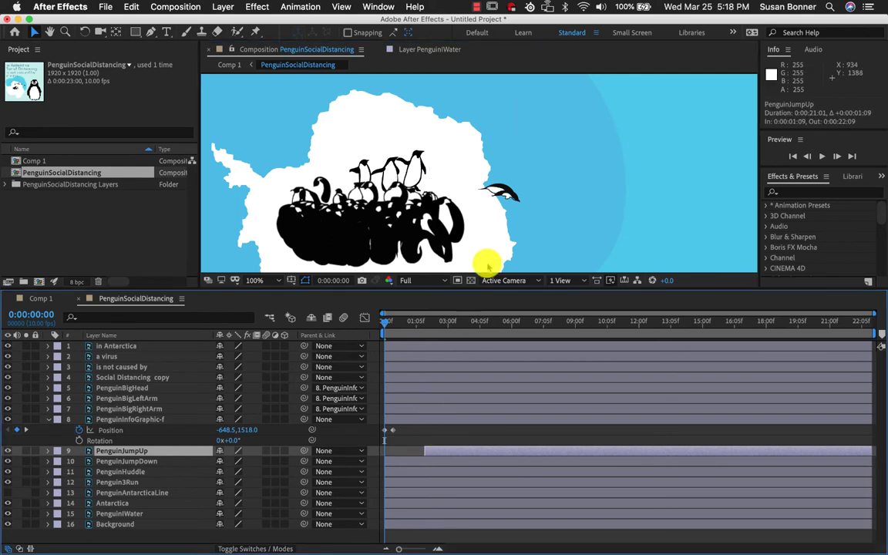
pyautogui.click(504, 192)
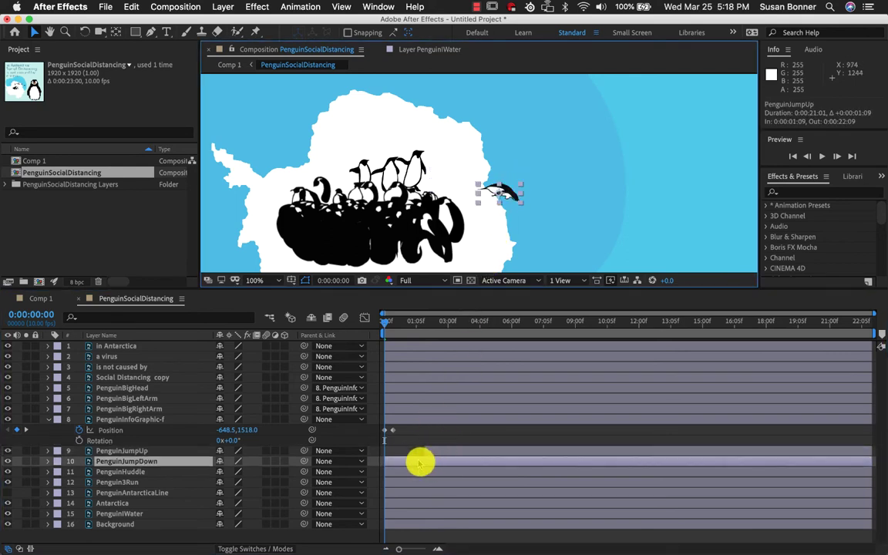
pyautogui.moveTo(385, 460); pyautogui.dragTo(420, 457)
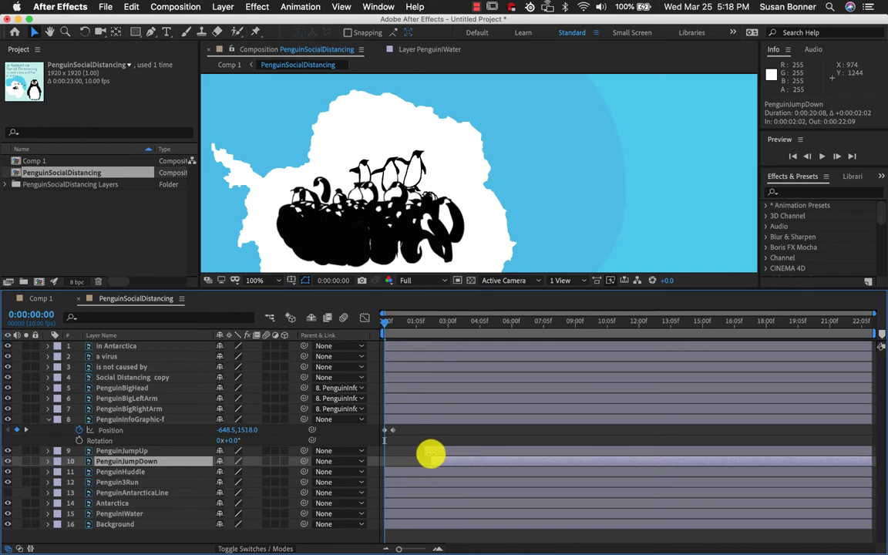
pyautogui.moveTo(385, 324); pyautogui.dragTo(439, 349)
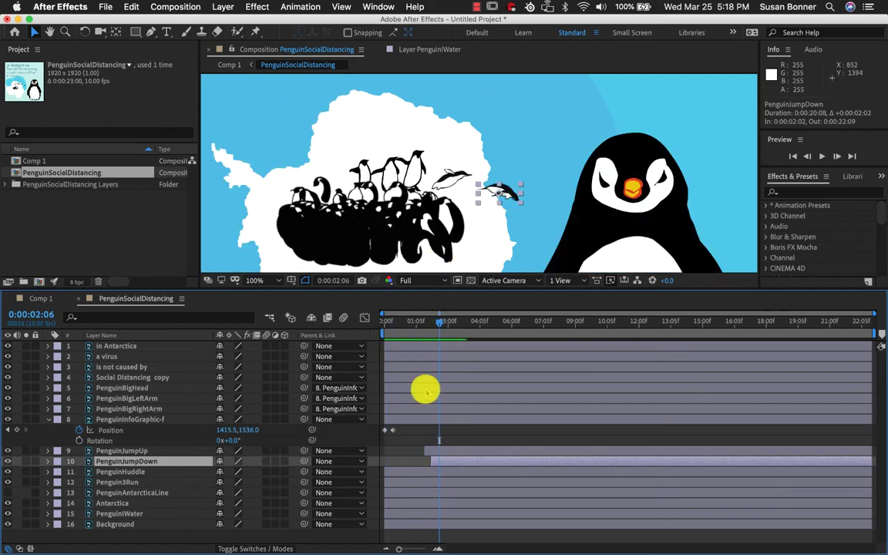
# Step: At about 0:00:02:08, select the jumping-up penguin and reveal PenguinJumpUp's Transform properties
pyautogui.click(436, 324)
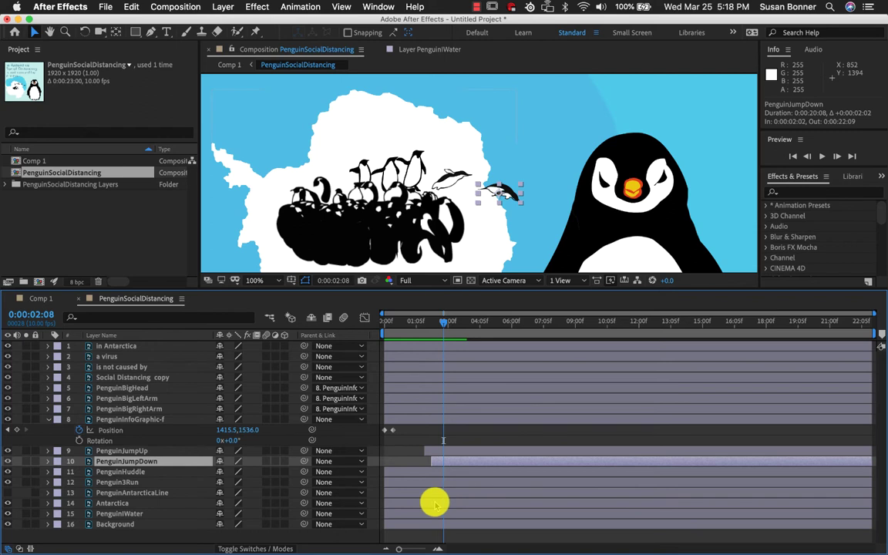
pyautogui.click(451, 179)
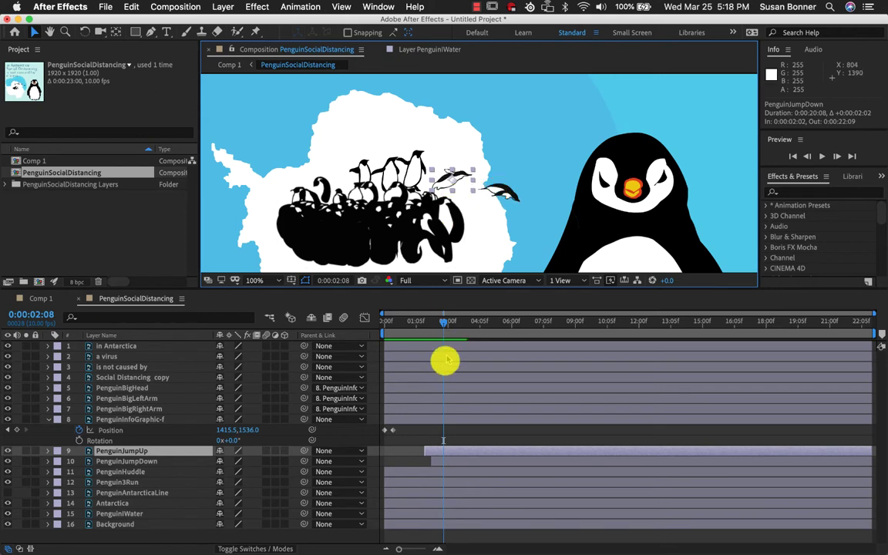
pyautogui.click(48, 451)
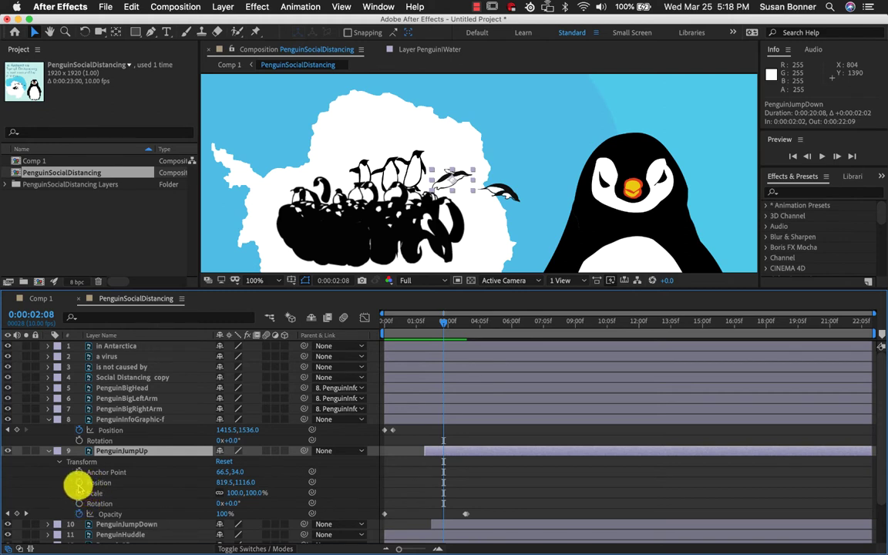
# Step: Keyframe PenguinJumpUp's Position from 819.5, 1116.0 to 971.5, 1152.0 one second later
pyautogui.click(79, 482)
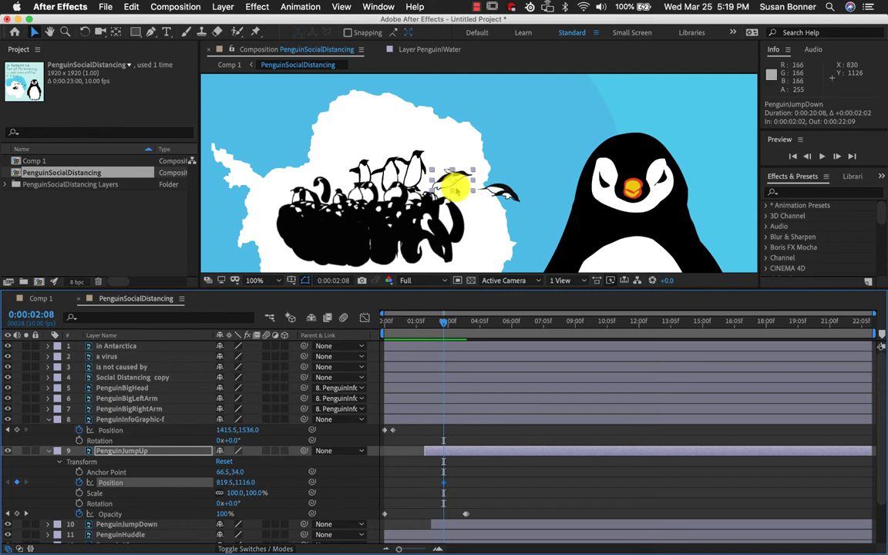
pyautogui.moveTo(442, 324); pyautogui.dragTo(462, 321)
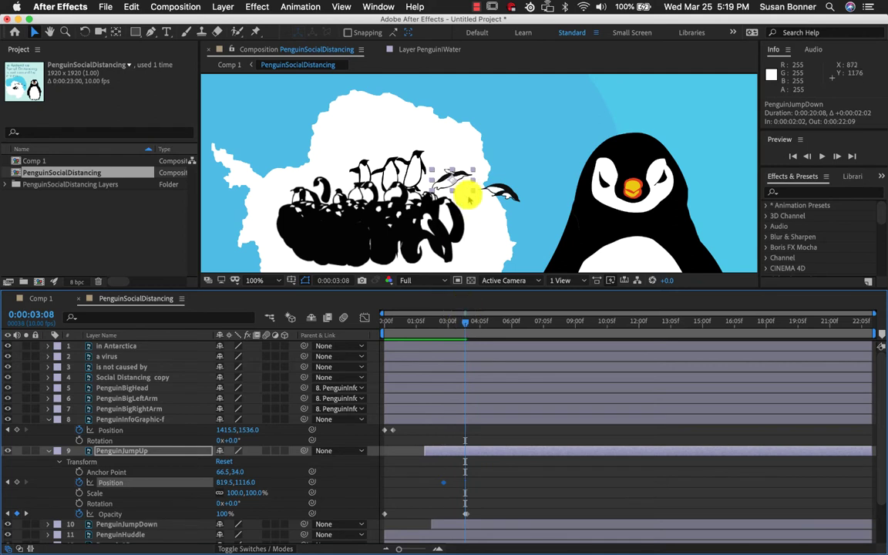
pyautogui.moveTo(458, 175); pyautogui.dragTo(503, 185)
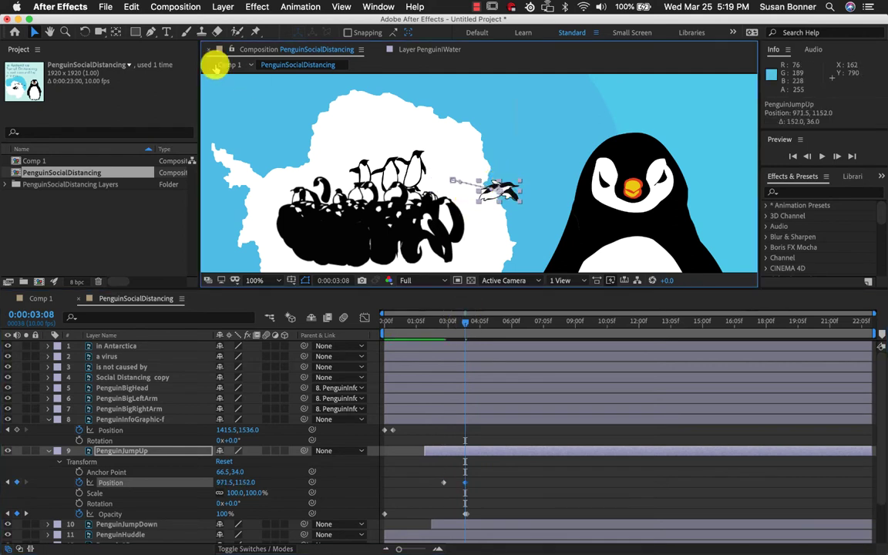
# Step: Try a 46.7° Rotation keyframe on the penguin, undo the tilt, and return to 0:00:02:08
pyautogui.click(85, 32)
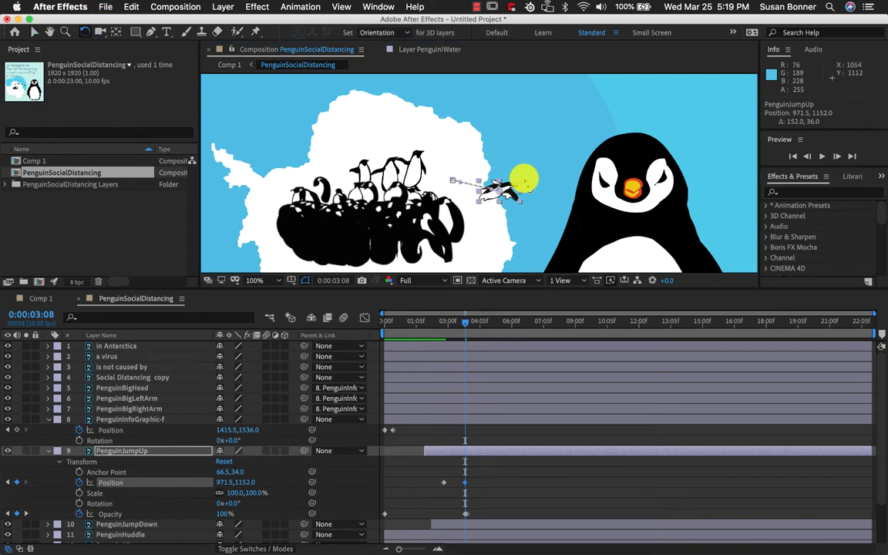
pyautogui.moveTo(503, 173); pyautogui.dragTo(490, 181)
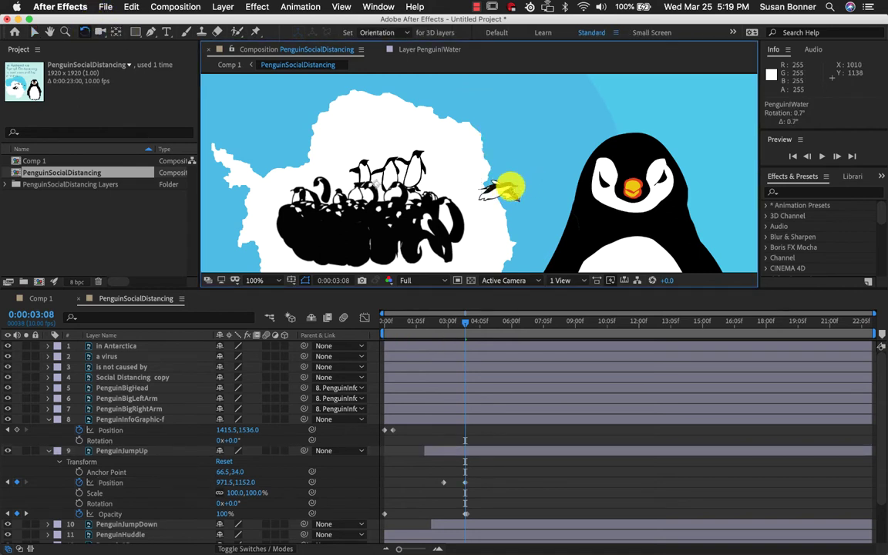
pyautogui.click(79, 504)
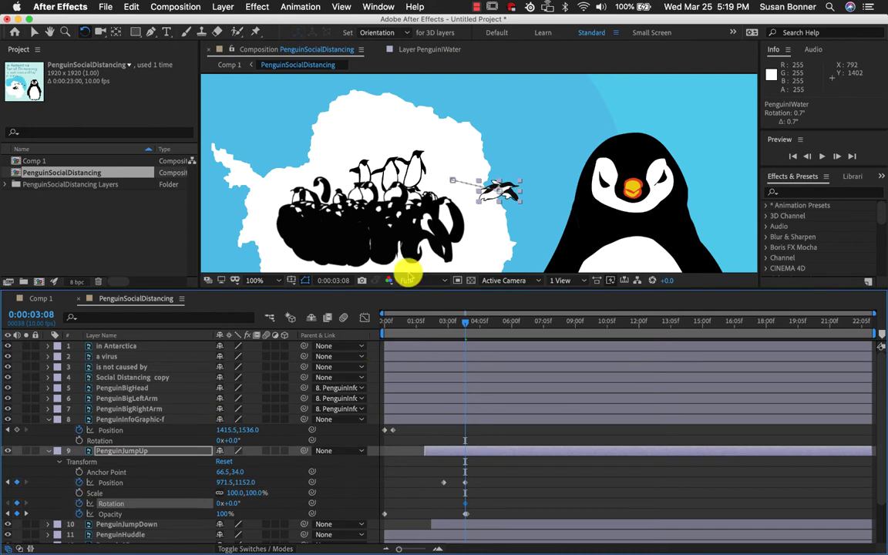
pyautogui.moveTo(506, 175); pyautogui.dragTo(506, 198)
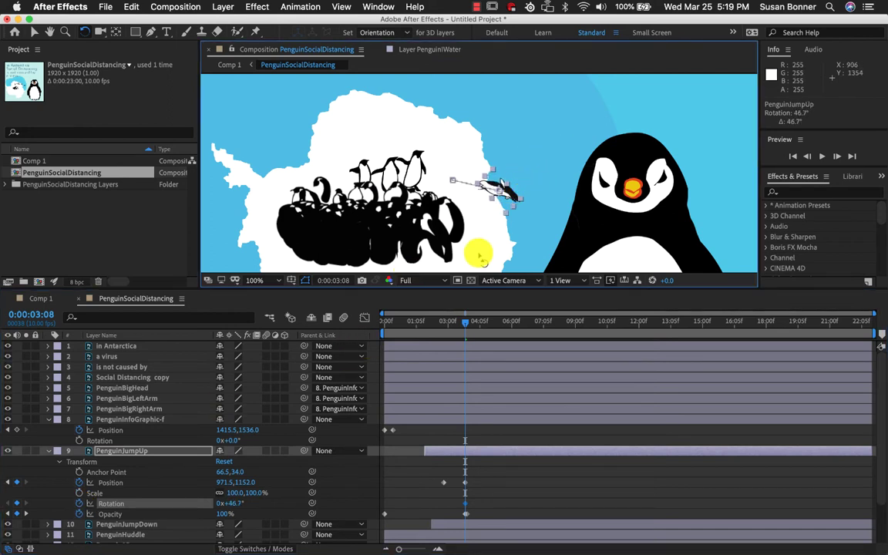
pyautogui.moveTo(466, 324); pyautogui.dragTo(439, 324)
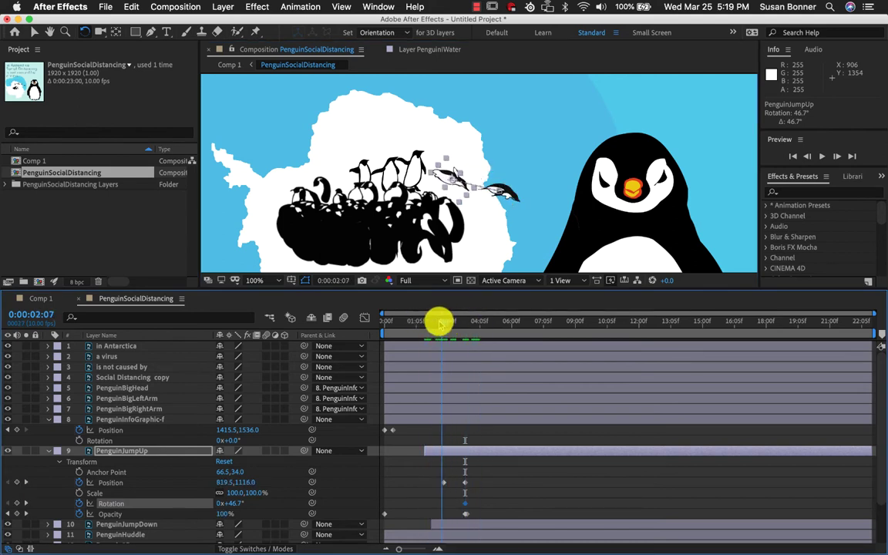
pyautogui.hotkey('ctrl', 'z')
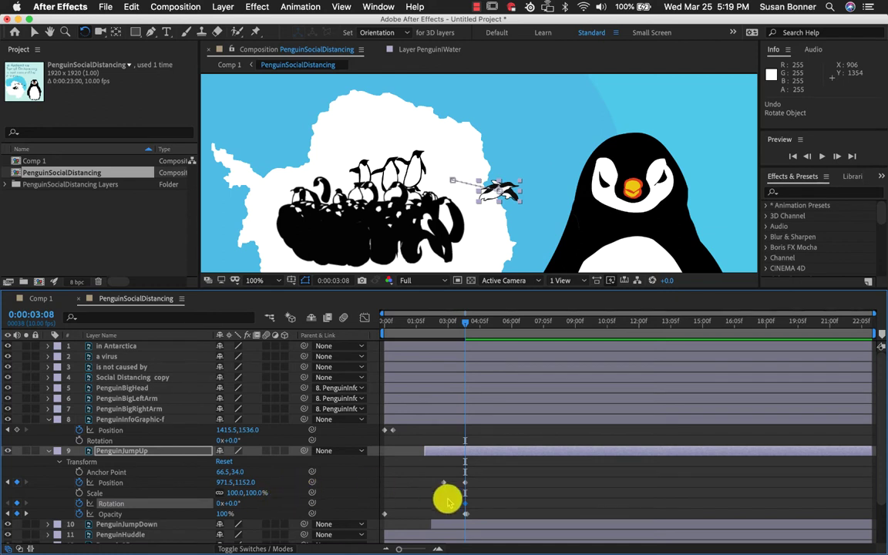
pyautogui.click(456, 324)
pyautogui.moveTo(456, 324); pyautogui.dragTo(444, 326)
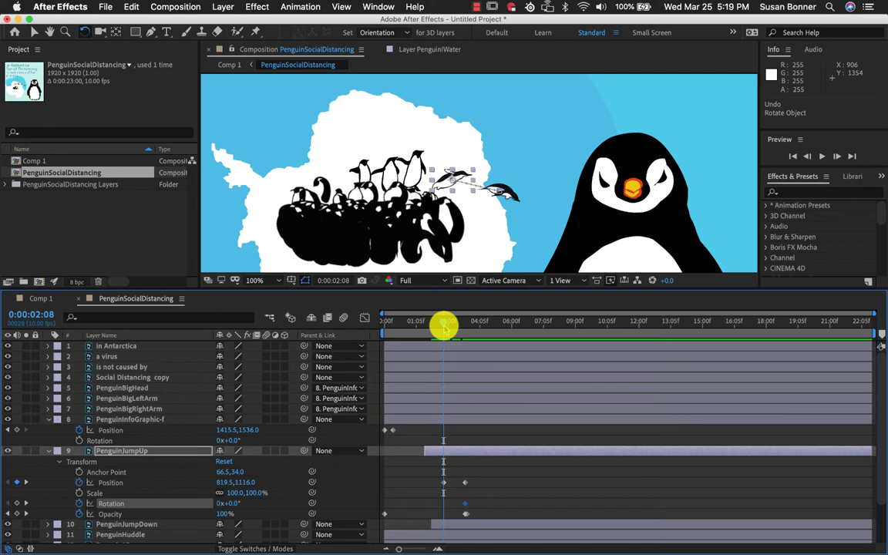
# Step: Clear PenguinJumpUp's Rotation keyframes and restart them with a 0° keyframe at 0:00:02:08
pyautogui.rightClick(443, 508)
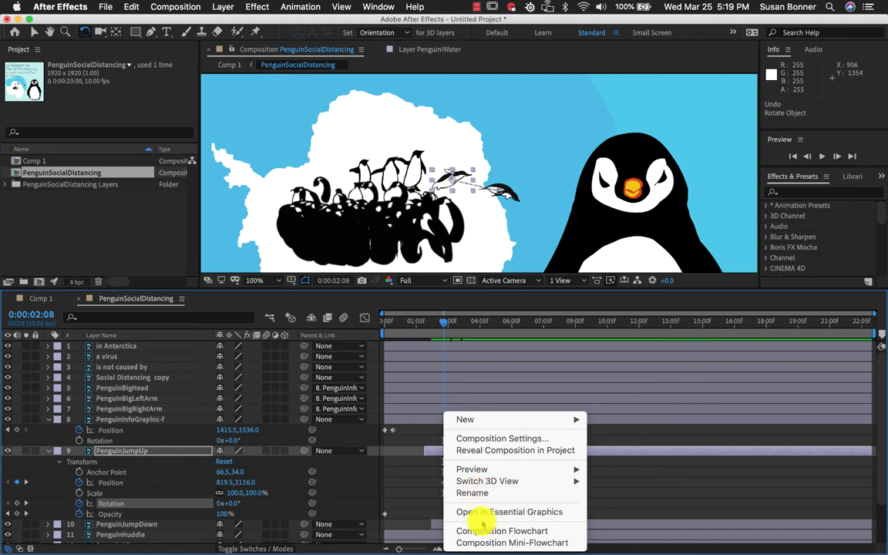
pyautogui.moveTo(467, 420)
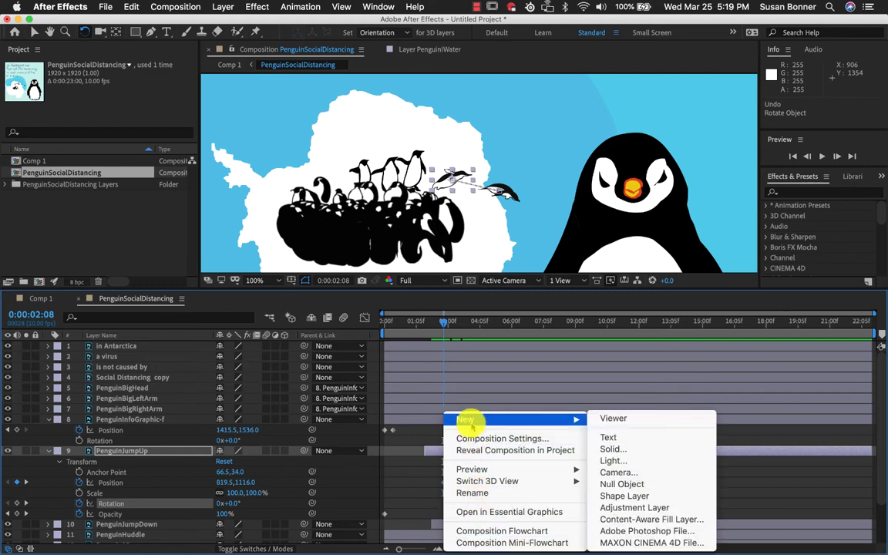
pyautogui.click(406, 478)
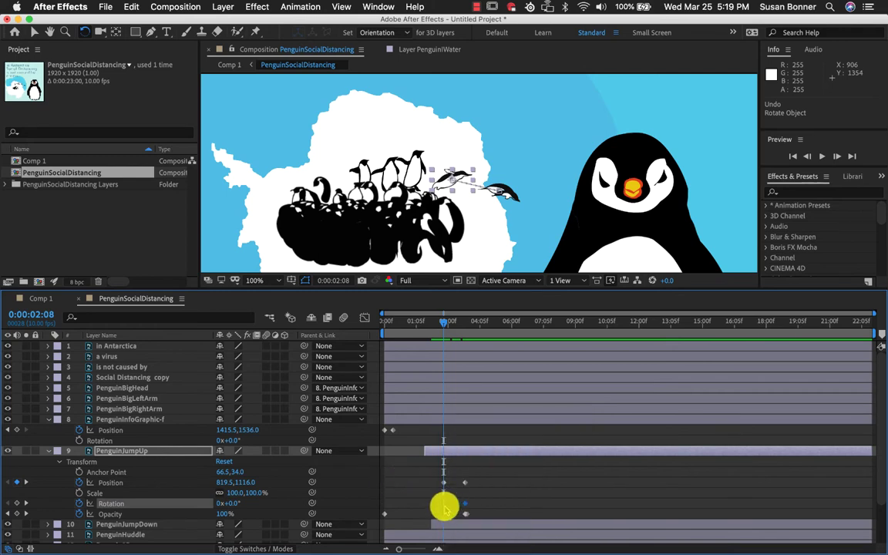
pyautogui.click(445, 509)
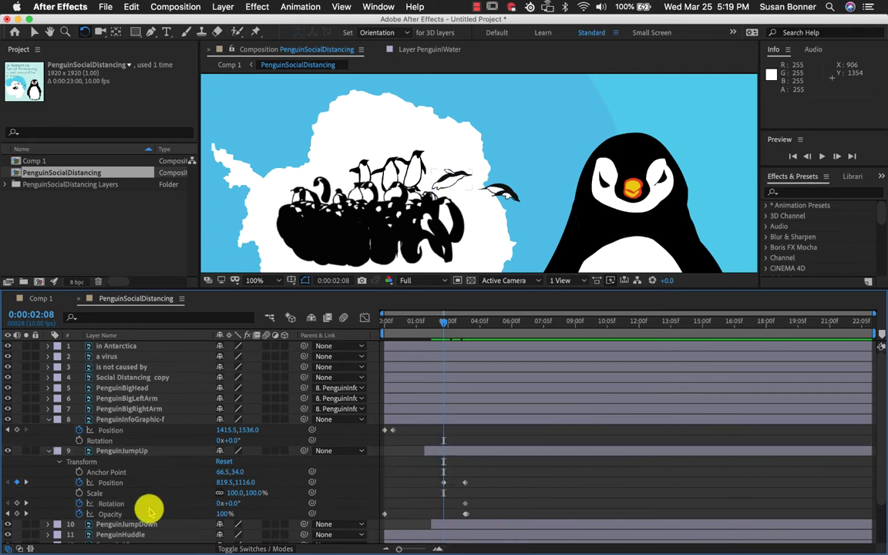
pyautogui.click(78, 504)
pyautogui.click(78, 504)
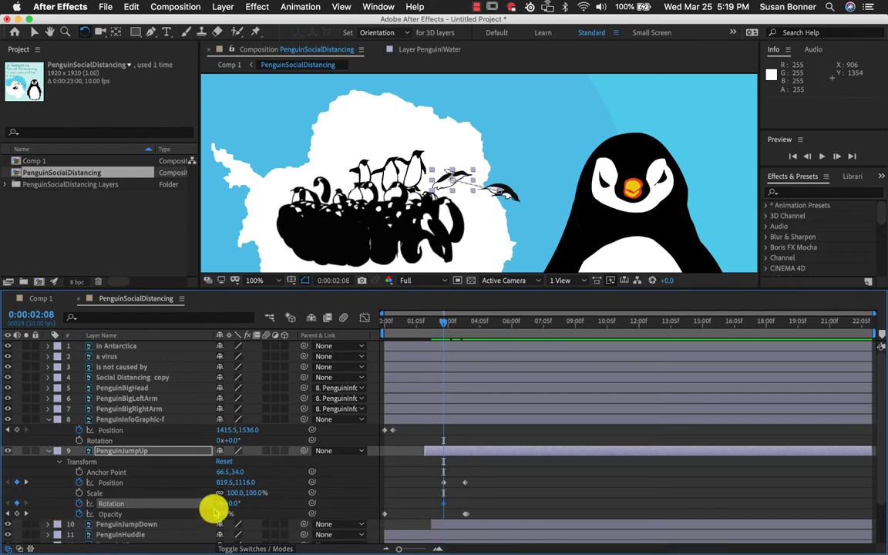
# Step: Add a matching 0° Rotation keyframe at 0:00:03:08, then return to the slide's start
pyautogui.moveTo(443, 325); pyautogui.dragTo(464, 325)
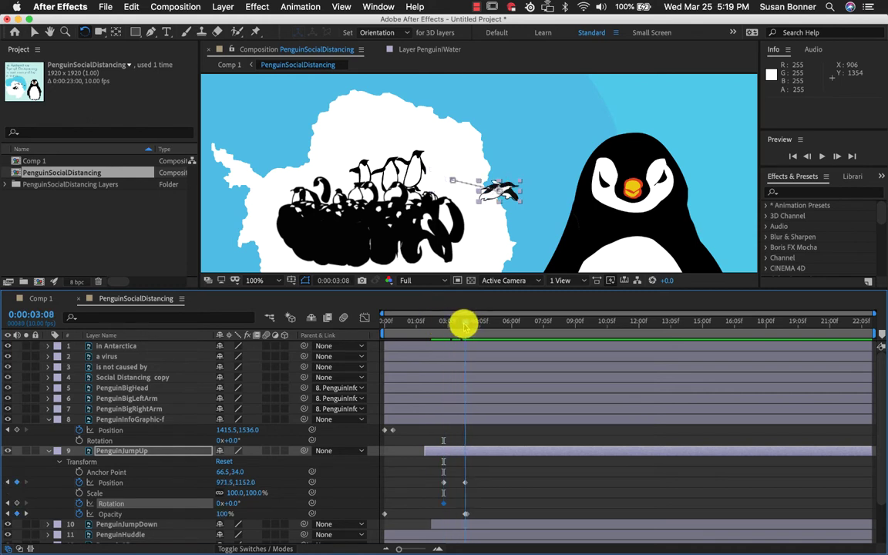
pyautogui.click(17, 503)
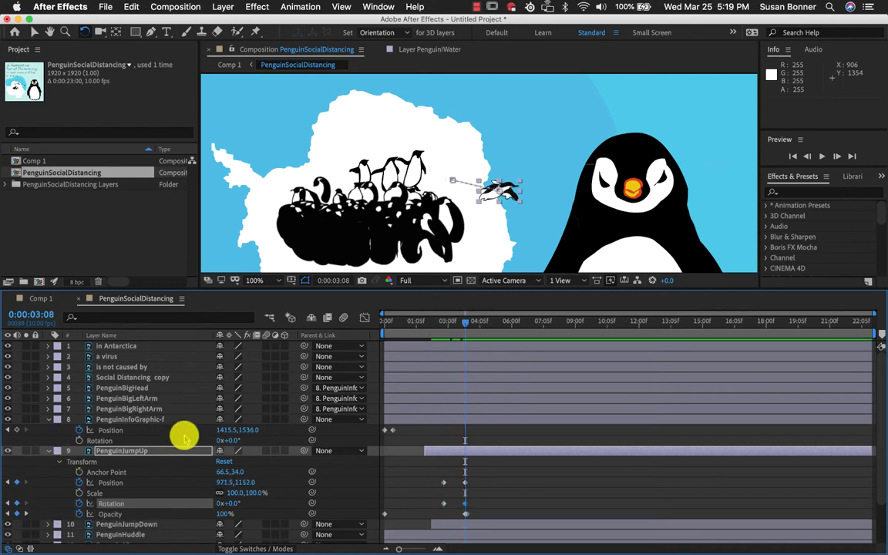
pyautogui.moveTo(462, 323)
pyautogui.mouseDown()
pyautogui.moveTo(436, 323)
pyautogui.moveTo(464, 324)
pyautogui.mouseUp()
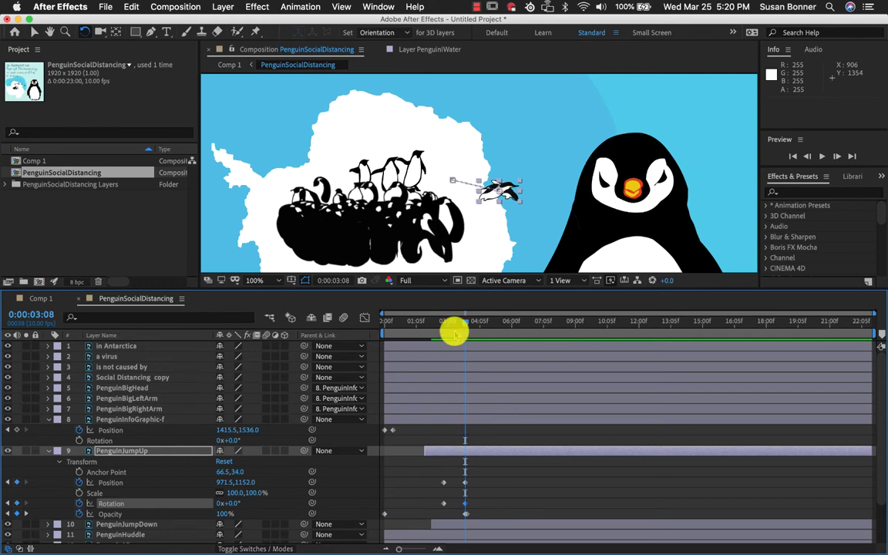
# Step: Rotate PenguinJumpUp from -18.7° at 0:00:02:08 to 36.9° at 0:00:03:08, then zoom in
pyautogui.moveTo(464, 323); pyautogui.dragTo(444, 324)
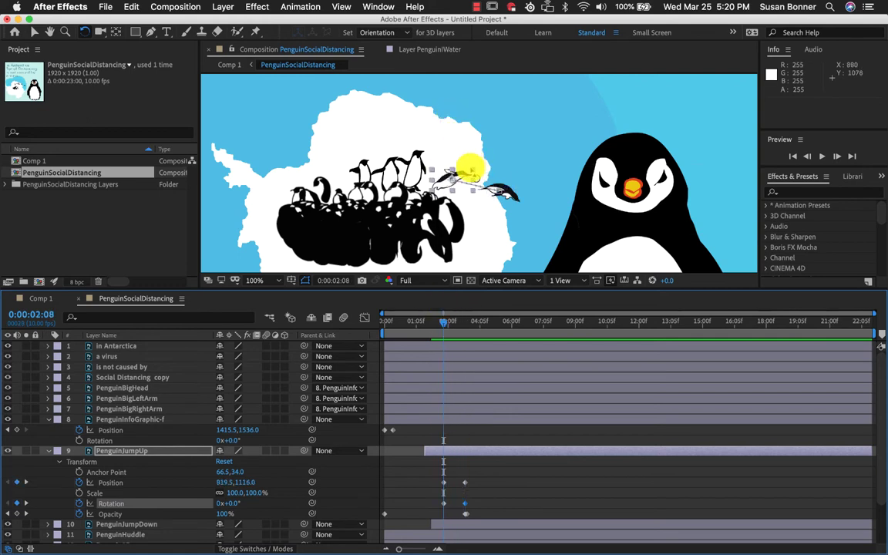
pyautogui.moveTo(471, 168)
pyautogui.mouseDown()
pyautogui.moveTo(477, 177)
pyautogui.moveTo(465, 159)
pyautogui.mouseUp()
pyautogui.moveTo(440, 322); pyautogui.dragTo(463, 327)
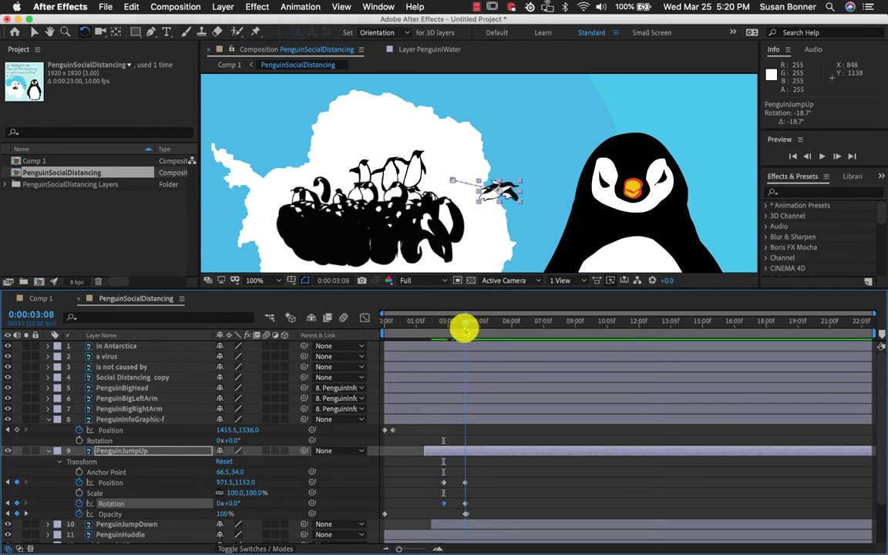
pyautogui.moveTo(478, 170); pyautogui.dragTo(476, 183)
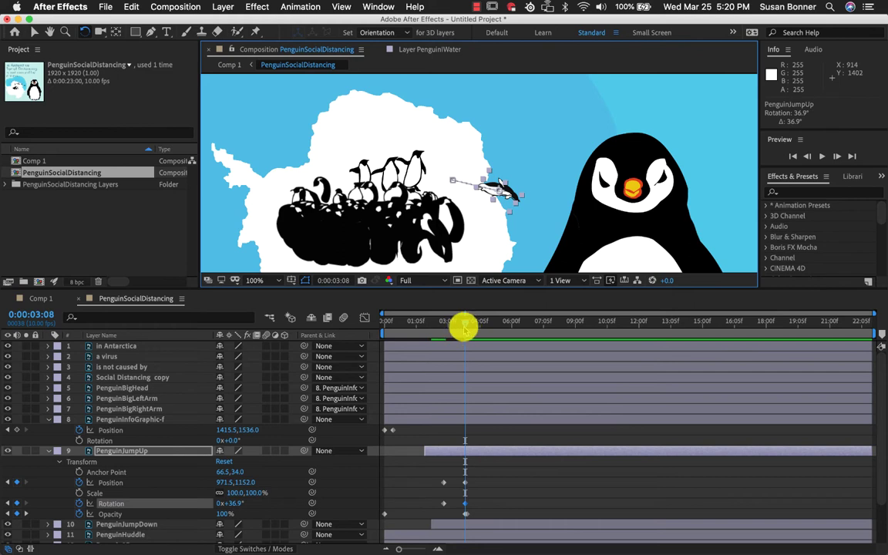
pyautogui.moveTo(462, 327)
pyautogui.mouseDown()
pyautogui.moveTo(434, 326)
pyautogui.moveTo(463, 329)
pyautogui.mouseUp()
pyautogui.press('z')
pyautogui.click(484, 180)
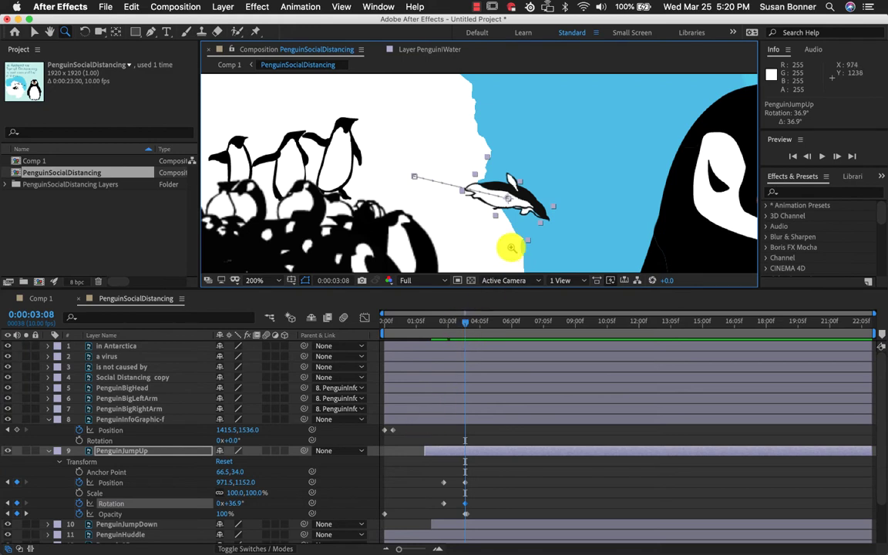
pyautogui.press('h')
pyautogui.moveTo(545, 190); pyautogui.dragTo(535, 140)
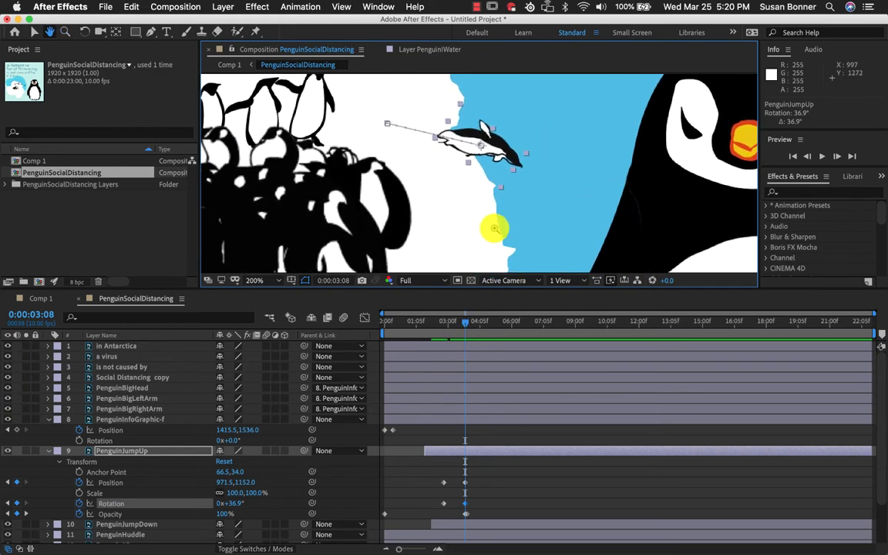
pyautogui.click(461, 327)
pyautogui.moveTo(449, 326)
pyautogui.mouseDown()
pyautogui.moveTo(426, 323)
pyautogui.moveTo(466, 323)
pyautogui.moveTo(427, 323)
pyautogui.moveTo(466, 329)
pyautogui.moveTo(441, 324)
pyautogui.mouseUp()
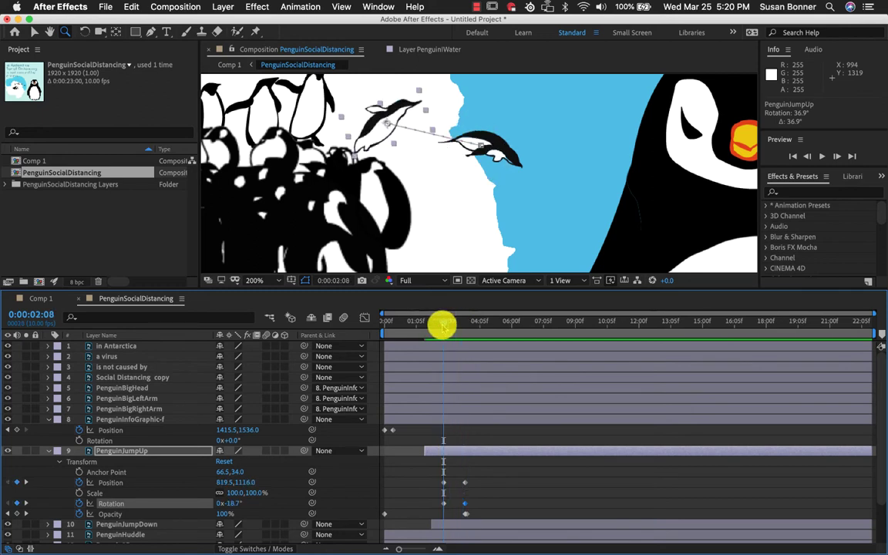
pyautogui.press('v')
pyautogui.click(495, 142)
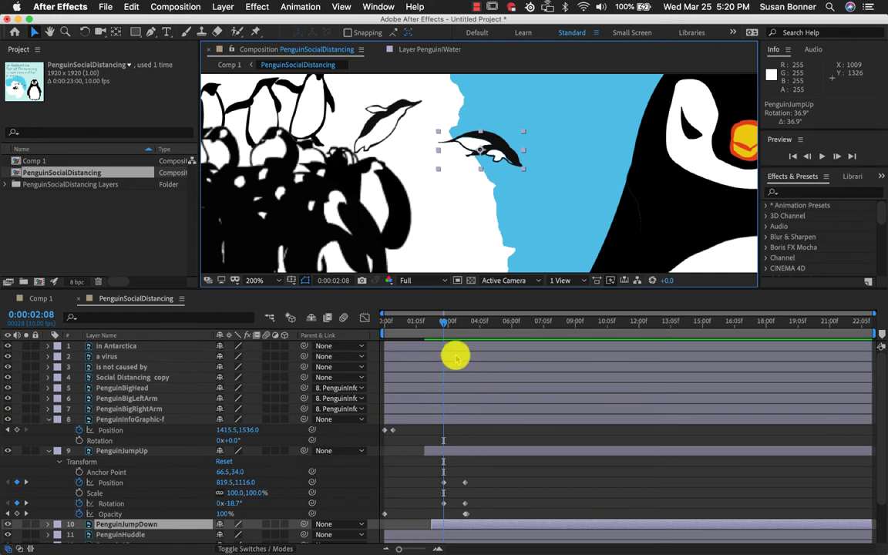
pyautogui.moveTo(445, 323)
pyautogui.mouseDown()
pyautogui.moveTo(468, 323)
pyautogui.moveTo(443, 324)
pyautogui.mouseUp()
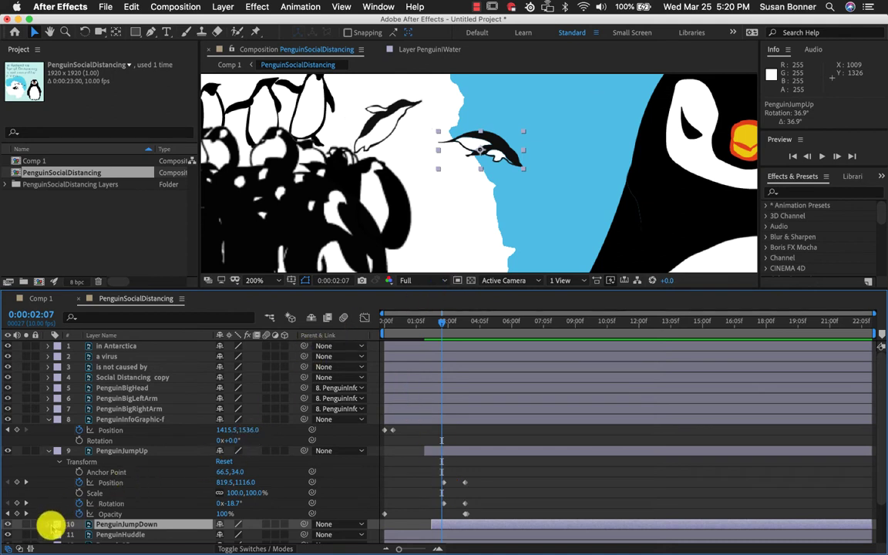
# Step: Drag PenguinJumpDown's in point to 0:00:03:08, where PenguinJumpUp's last keyframes sit
pyautogui.scroll(-3, 48, 526)
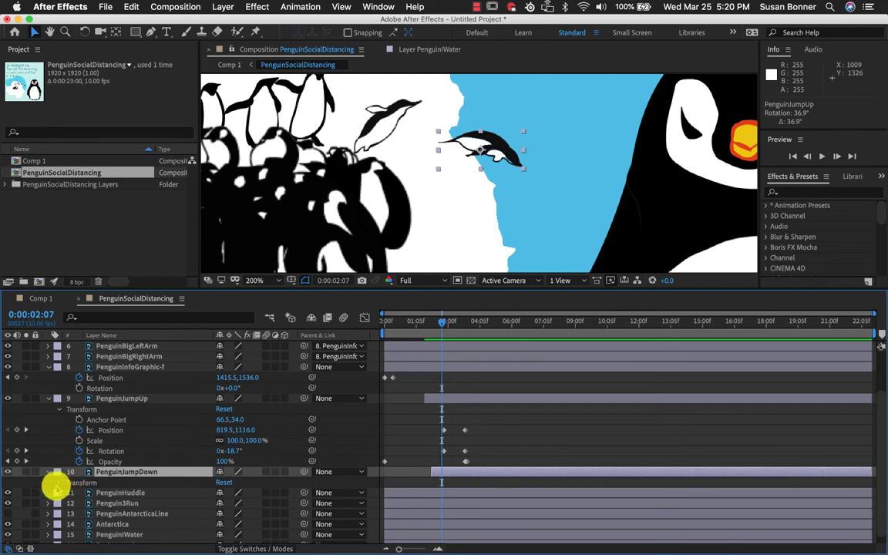
pyautogui.click(51, 472)
pyautogui.scroll(-3, 104, 492)
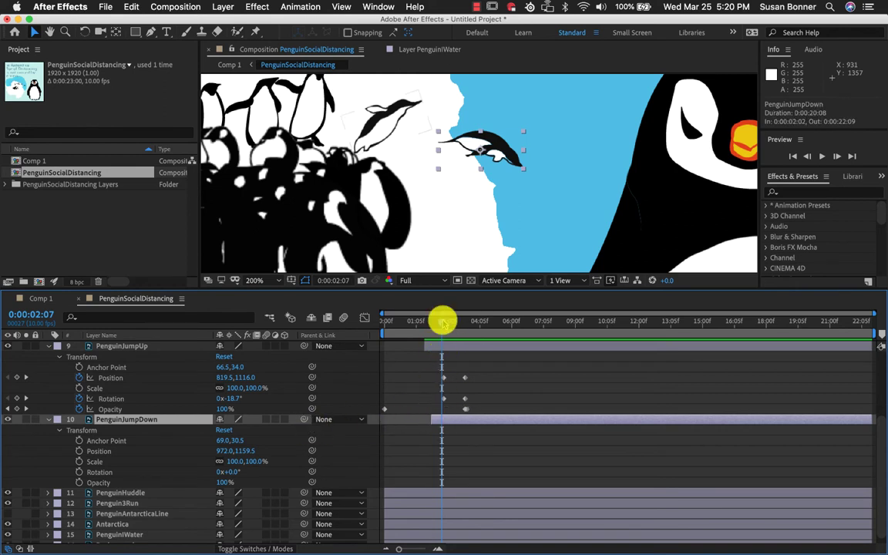
pyautogui.moveTo(453, 322)
pyautogui.mouseDown()
pyautogui.moveTo(476, 323)
pyautogui.moveTo(468, 324)
pyautogui.mouseUp()
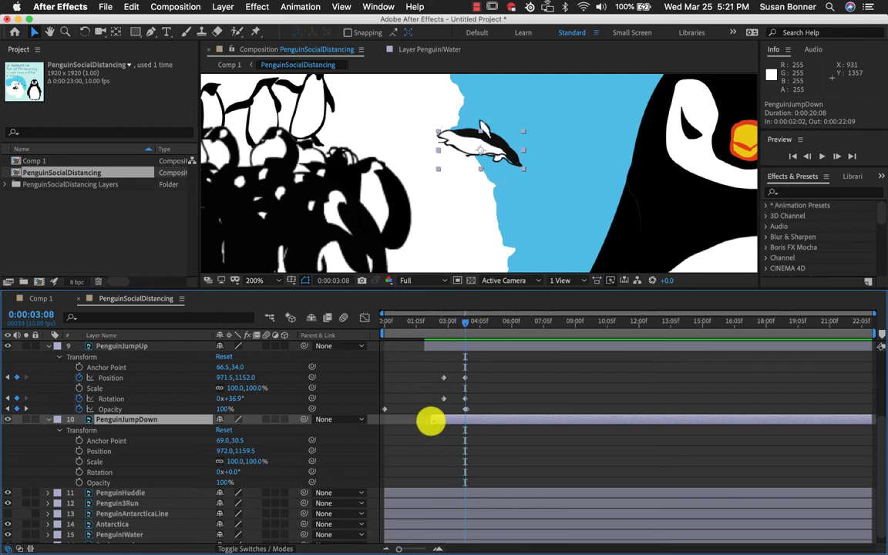
pyautogui.moveTo(431, 420); pyautogui.dragTo(465, 420)
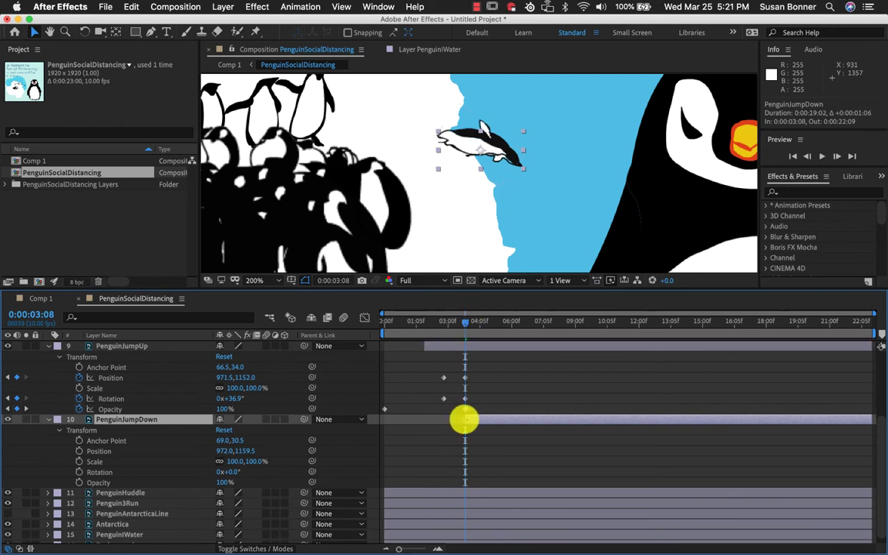
pyautogui.moveTo(465, 323)
pyautogui.mouseDown()
pyautogui.moveTo(409, 323)
pyautogui.moveTo(461, 319)
pyautogui.moveTo(488, 332)
pyautogui.moveTo(473, 328)
pyautogui.mouseUp()
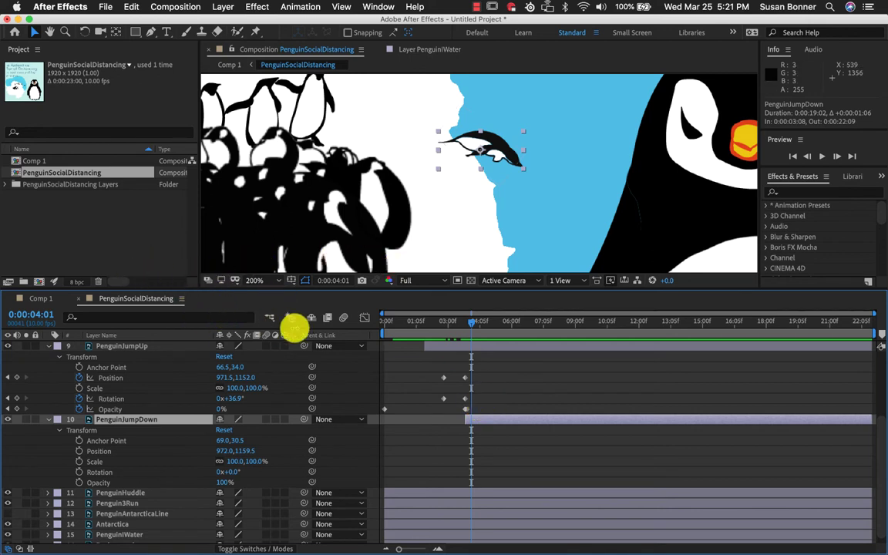
# Step: Delete a Rotation keyframe, then undo the deletion
pyautogui.click(443, 398)
pyautogui.press('Delete')
pyautogui.press('super+z')
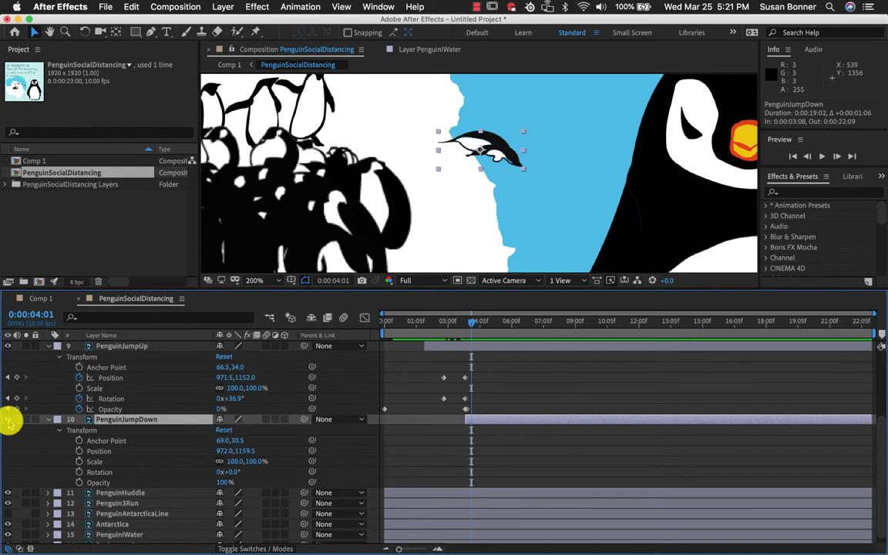
pyautogui.click(126, 348)
pyautogui.click(115, 410)
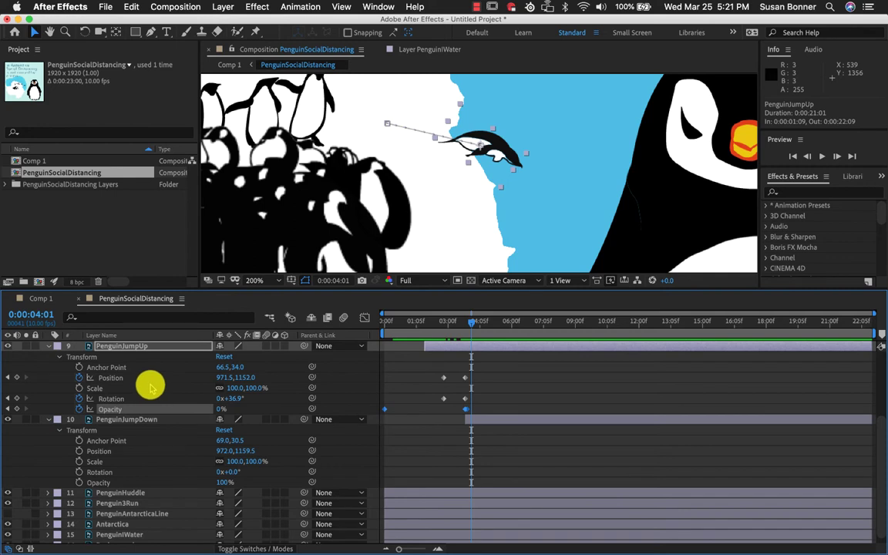
pyautogui.click(124, 420)
pyautogui.moveTo(474, 325)
pyautogui.mouseDown()
pyautogui.moveTo(422, 326)
pyautogui.moveTo(494, 331)
pyautogui.moveTo(464, 337)
pyautogui.moveTo(478, 337)
pyautogui.mouseUp()
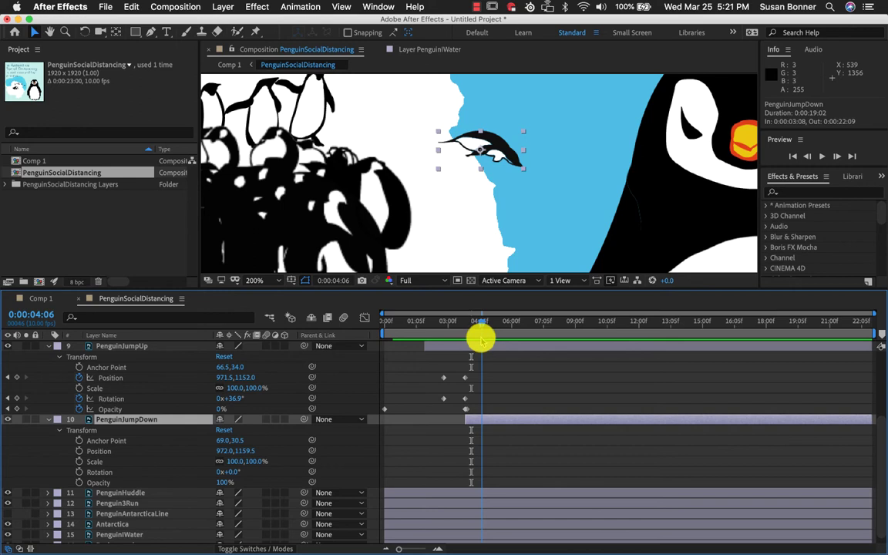
pyautogui.moveTo(480, 326); pyautogui.dragTo(467, 327)
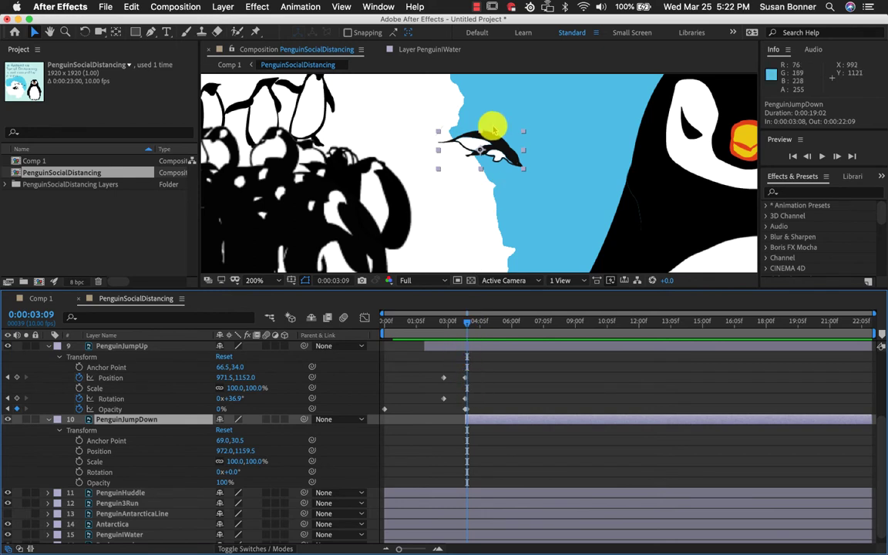
pyautogui.click(494, 153)
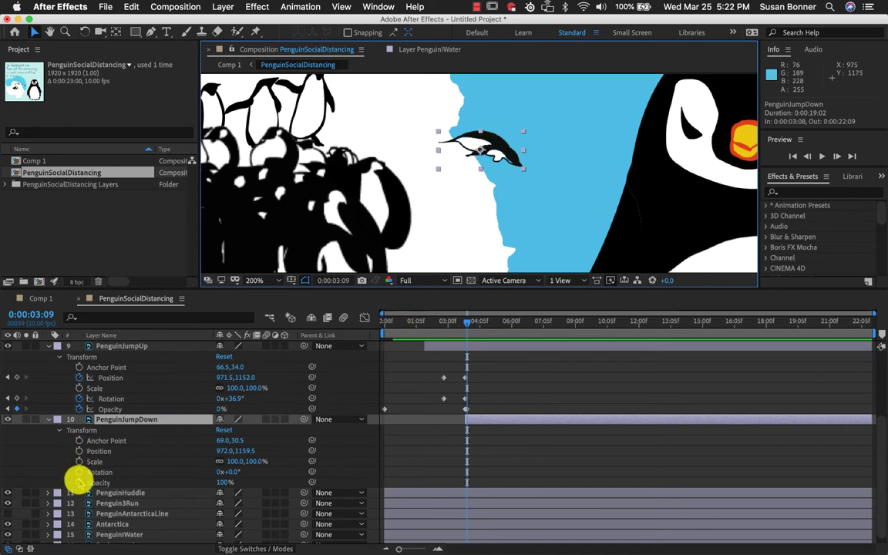
# Step: Keyframe PenguinJumpDown's Position so it moves down-right into the water by 0:00:05:03
pyautogui.click(78, 451)
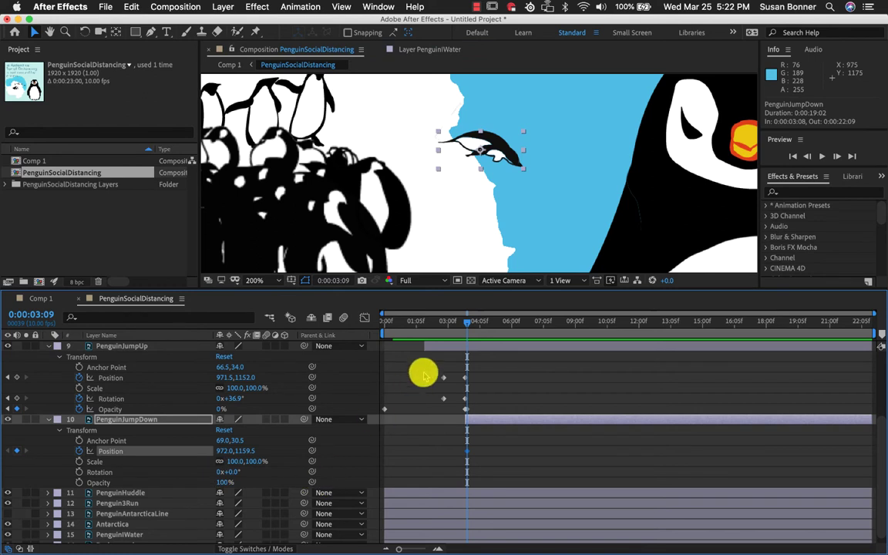
pyautogui.moveTo(466, 322); pyautogui.dragTo(495, 321)
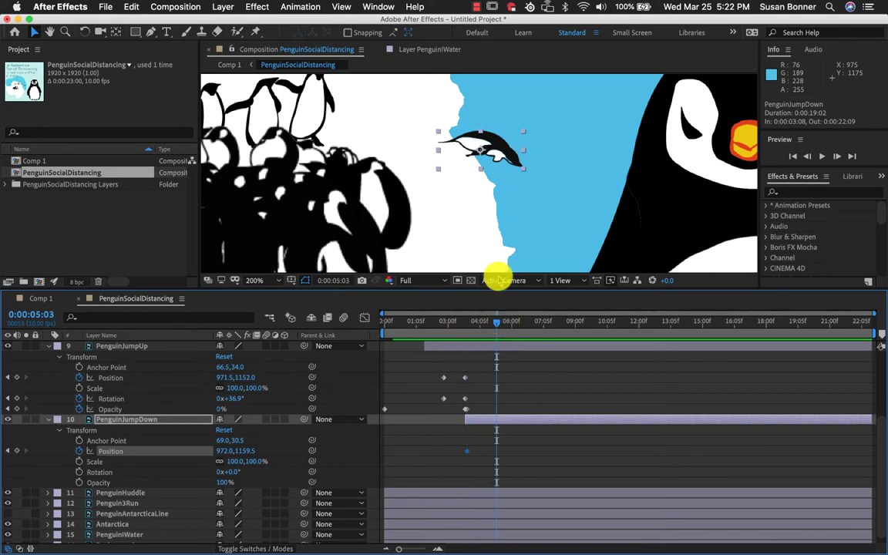
pyautogui.moveTo(493, 152); pyautogui.dragTo(542, 208)
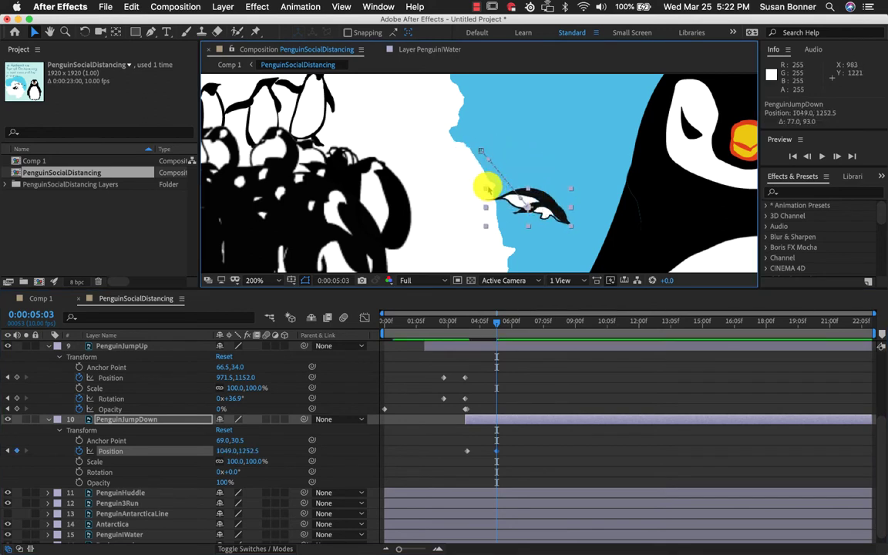
pyautogui.moveTo(494, 323); pyautogui.dragTo(465, 326)
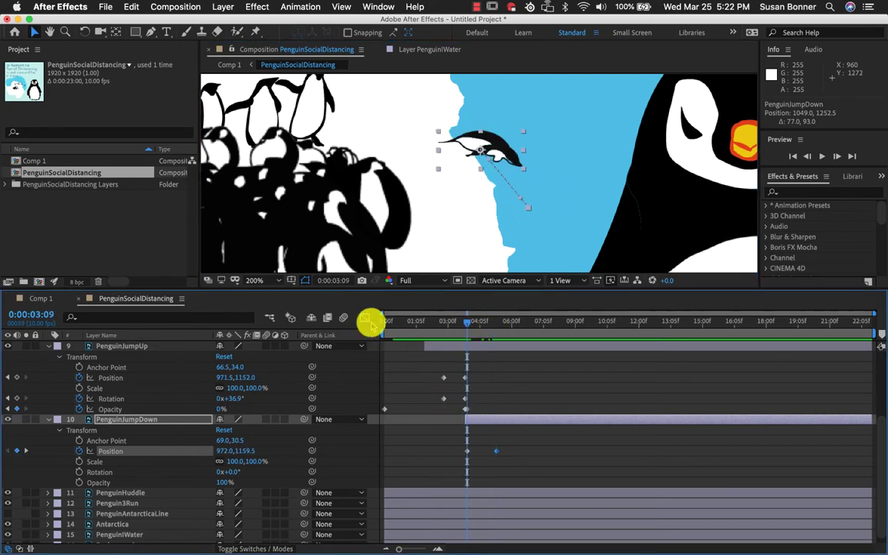
# Step: Keyframe PenguinJumpDown's Rotation from 0° to 33.1° at 0:00:05:03, then scrub back to review
pyautogui.click(79, 472)
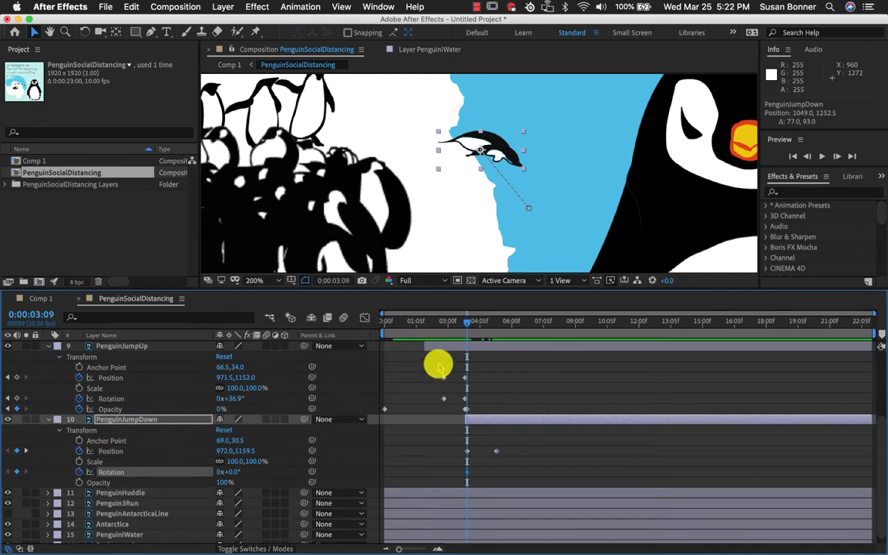
pyautogui.moveTo(465, 325); pyautogui.dragTo(497, 324)
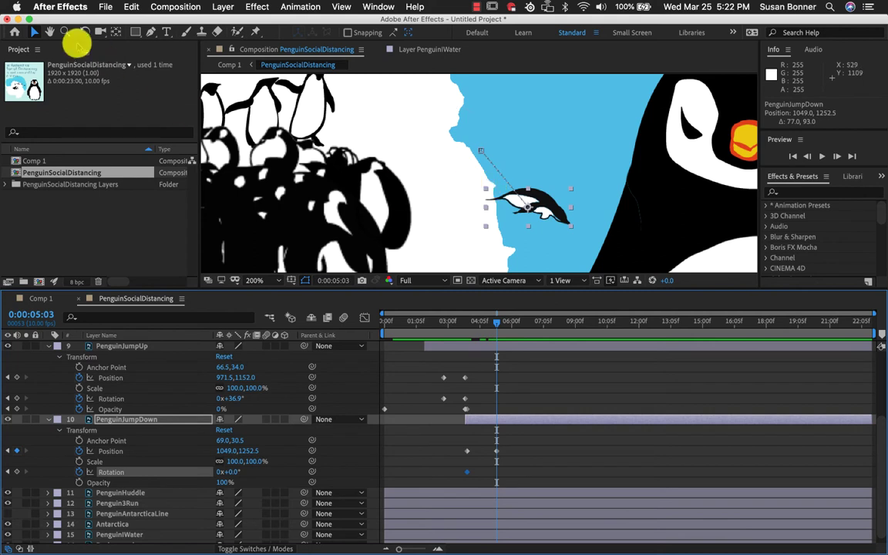
pyautogui.click(83, 34)
pyautogui.press('r')
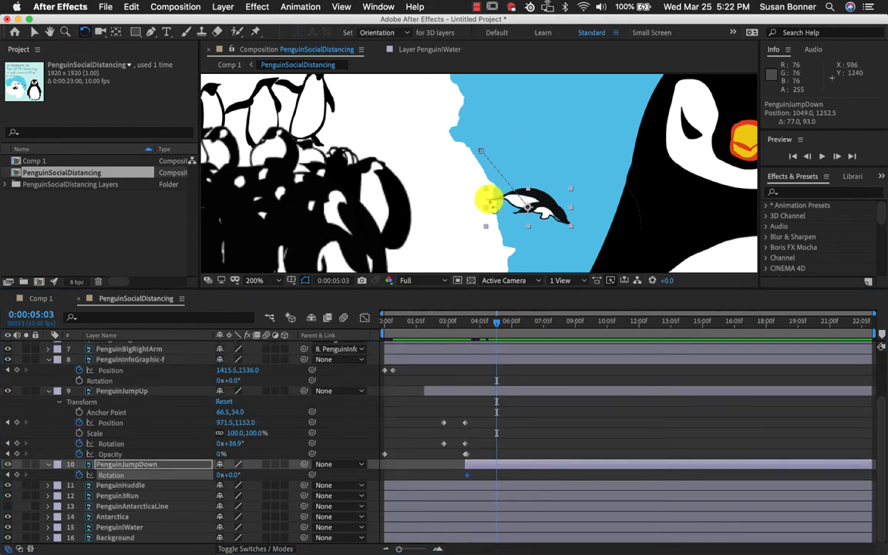
pyautogui.moveTo(489, 200); pyautogui.dragTo(497, 177)
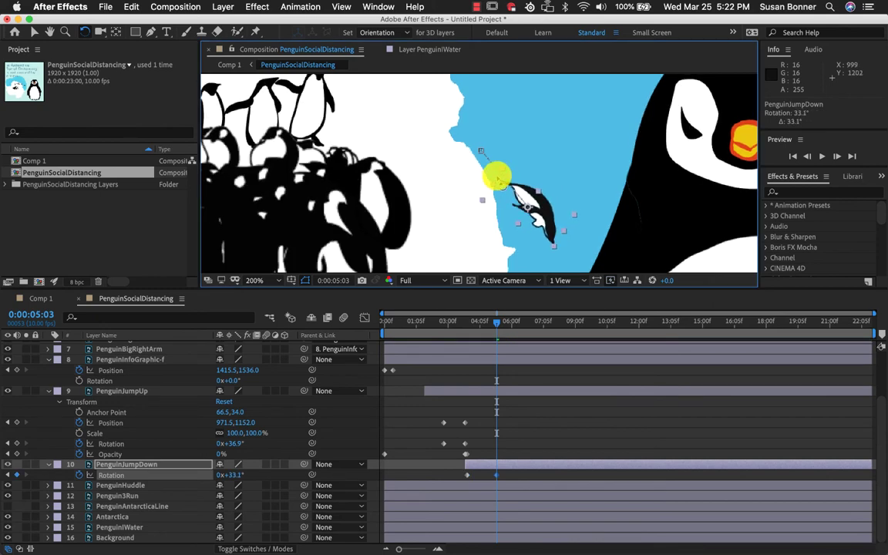
pyautogui.moveTo(495, 323); pyautogui.dragTo(390, 323)
pyautogui.press('z')
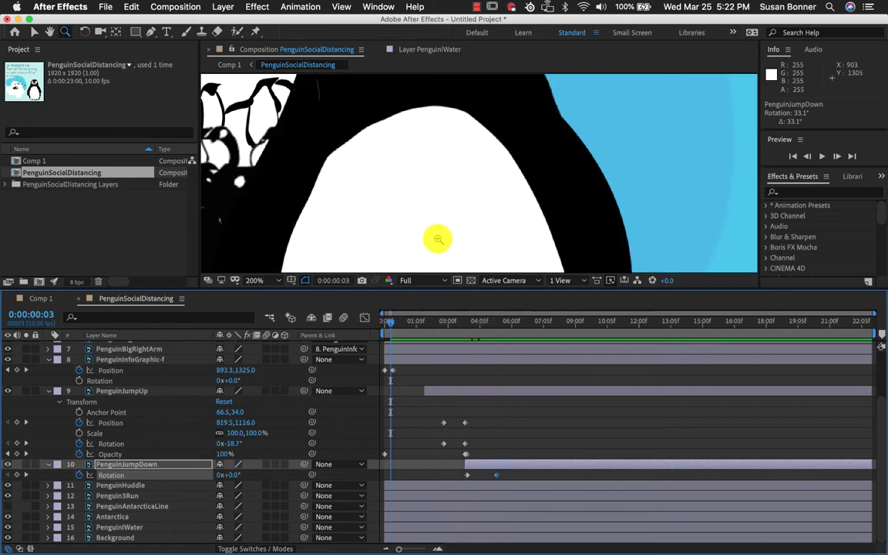
pyautogui.keyDown('alt'); pyautogui.click(438, 194); pyautogui.keyUp('alt')
pyautogui.keyDown('alt'); pyautogui.click(437, 196); pyautogui.keyUp('alt')
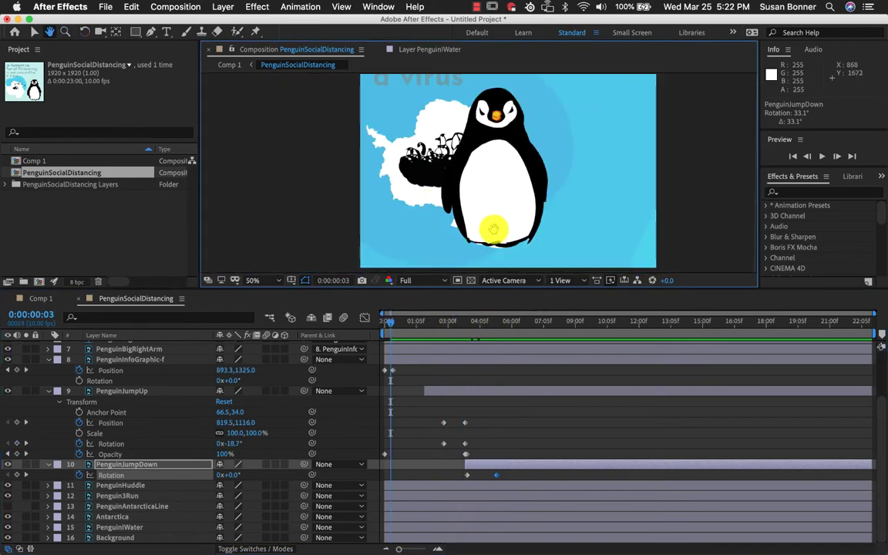
pyautogui.scroll(2, 492, 224)
pyautogui.moveTo(391, 323)
pyautogui.mouseDown()
pyautogui.moveTo(368, 323)
pyautogui.moveTo(471, 325)
pyautogui.moveTo(514, 339)
pyautogui.moveTo(386, 316)
pyautogui.mouseUp()
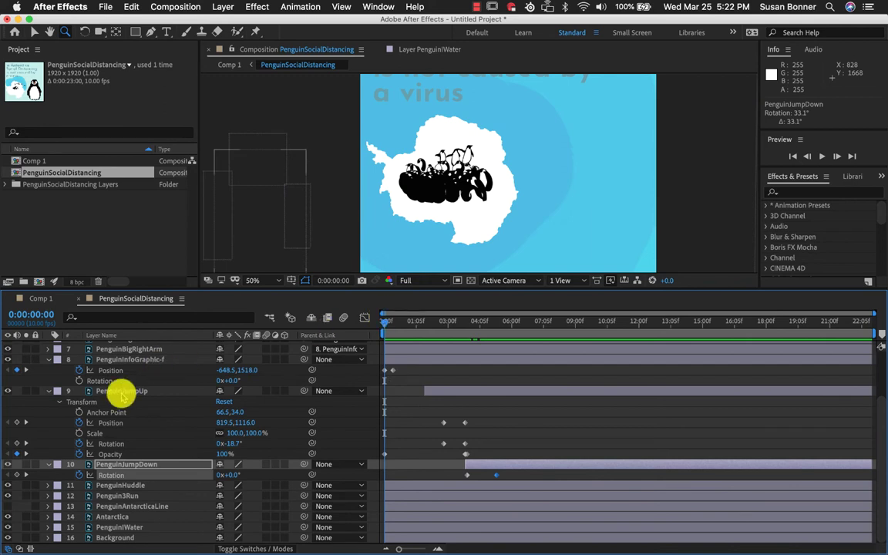
pyautogui.hotkey('shift', 'p')
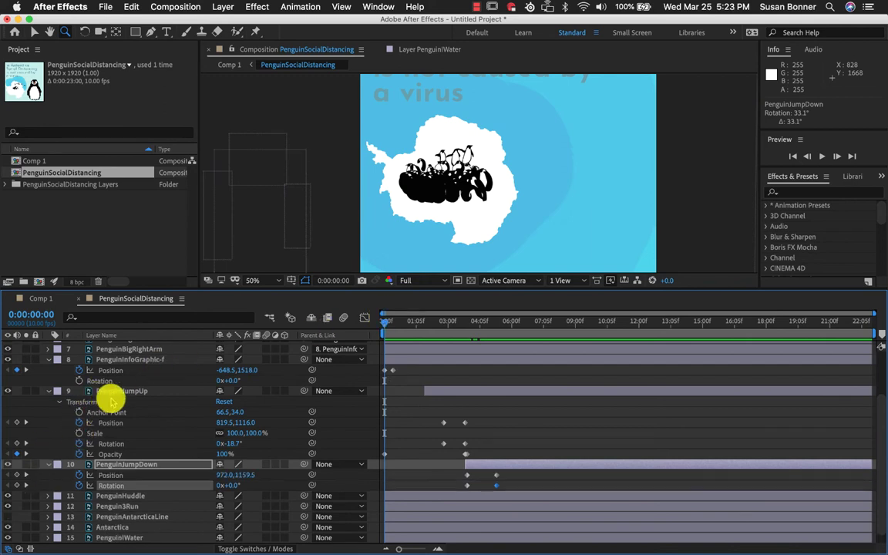
pyautogui.press('u')
pyautogui.press('u')
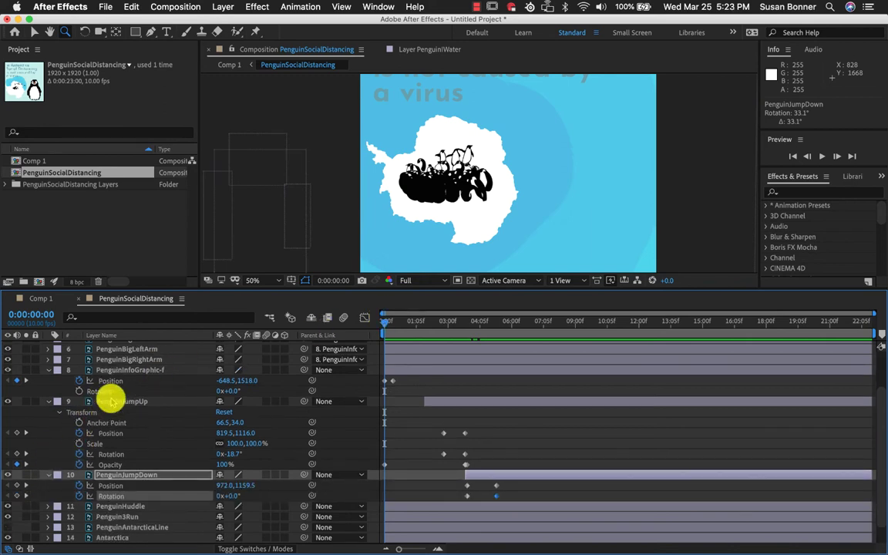
pyautogui.click(128, 371)
pyautogui.press('p')
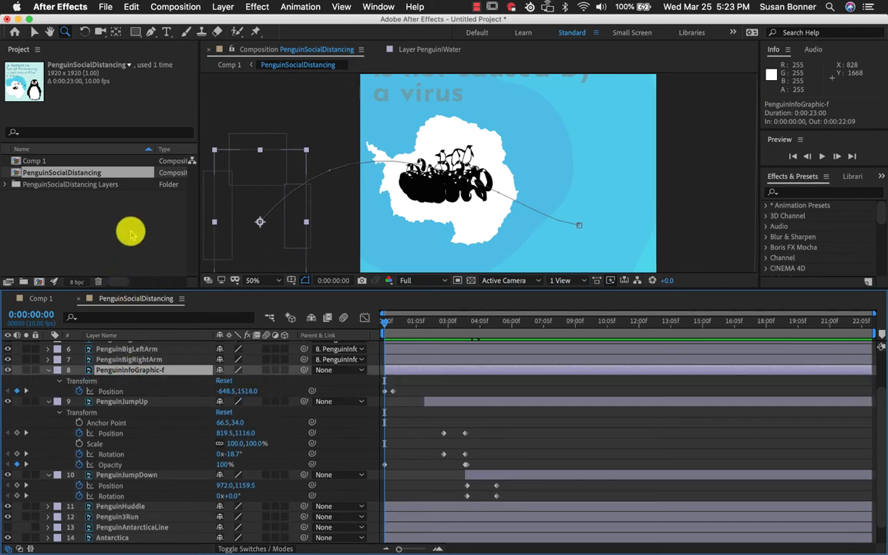
pyautogui.press('v')
pyautogui.click(282, 92)
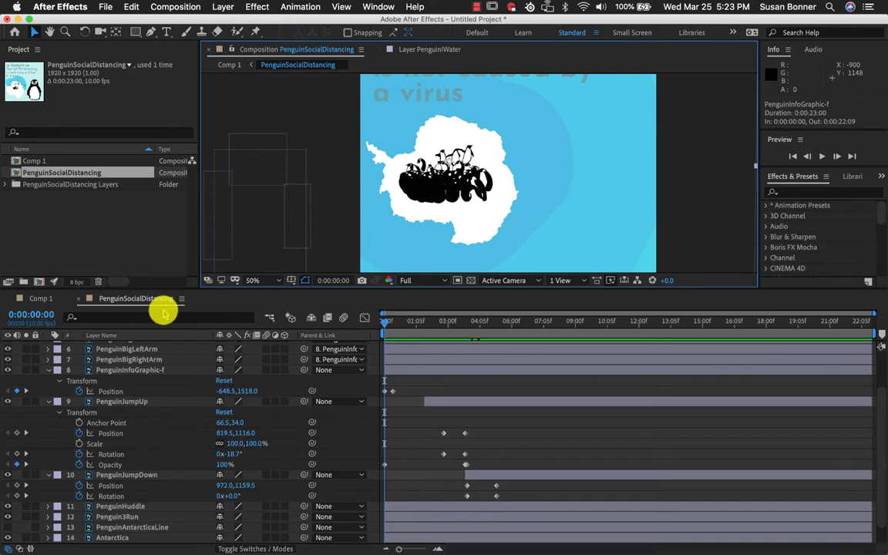
pyautogui.scroll(3, 142, 417)
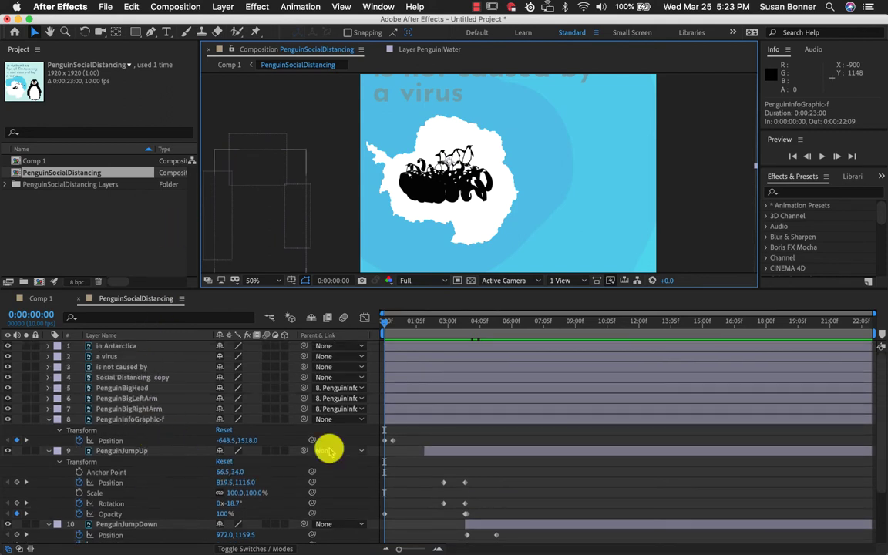
# Step: Hide the keyframed and Position property rows so only the 16 layer rows remain
pyautogui.click(472, 466)
pyautogui.press('u')
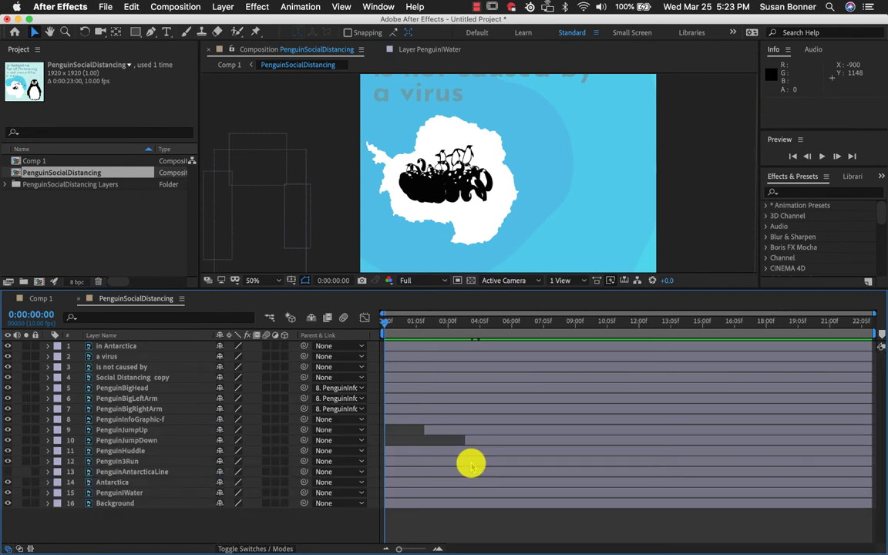
pyautogui.press('u')
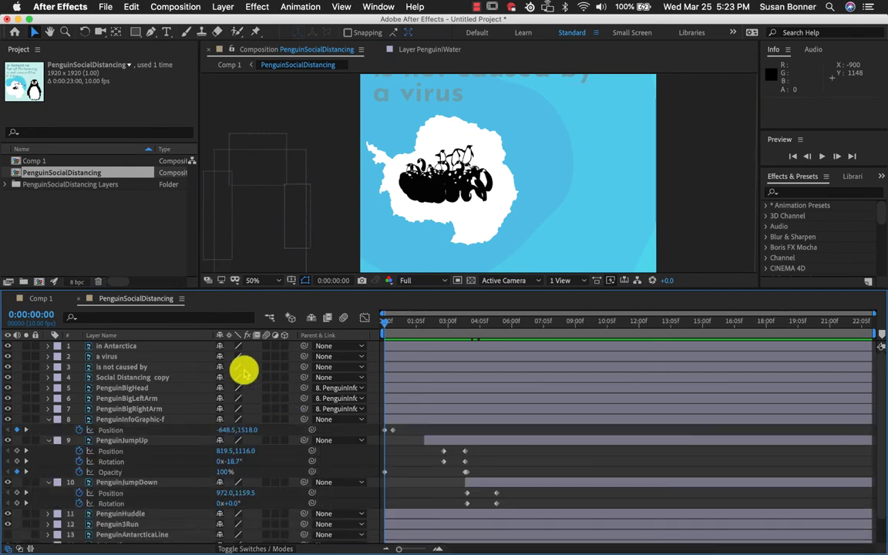
pyautogui.press('u')
pyautogui.press('u')
pyautogui.press('p')
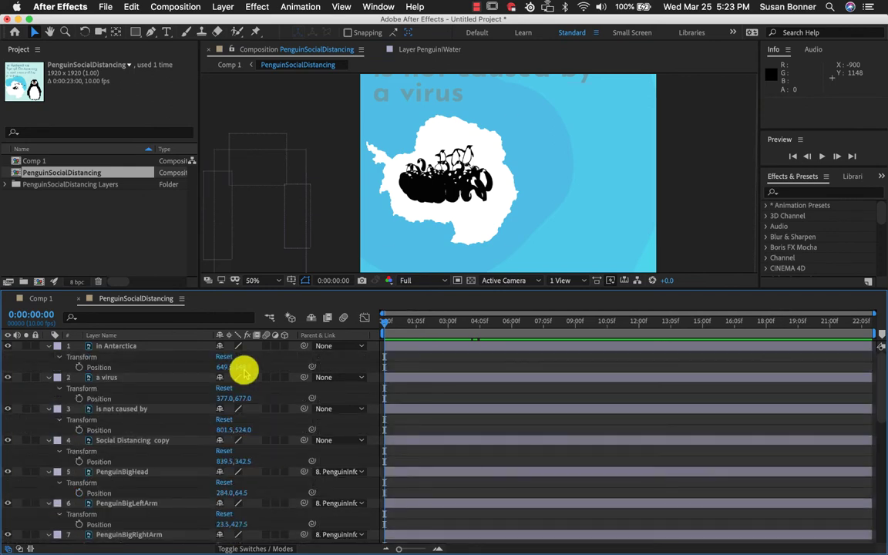
pyautogui.press('p')
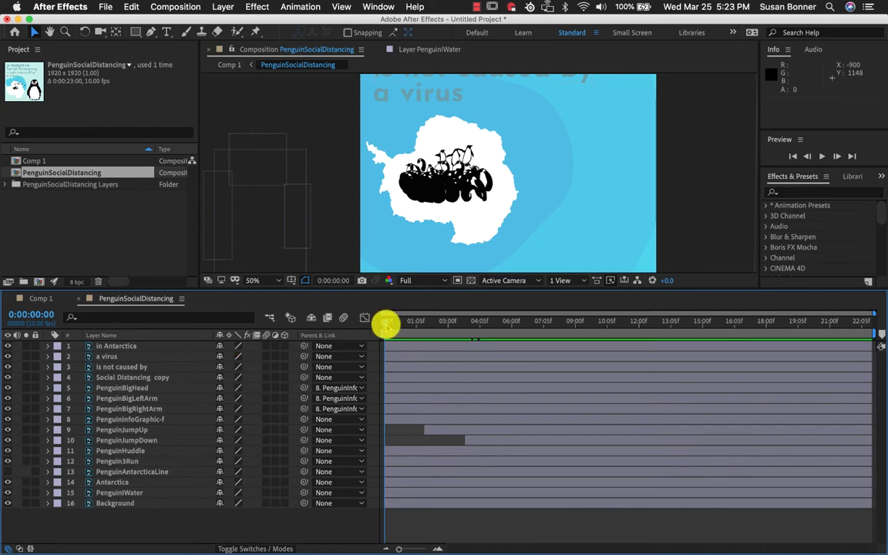
# Step: Move to about 0:00:01:09, where the big penguin appears, and select the Antarctica layer
pyautogui.moveTo(383, 323); pyautogui.dragTo(440, 386)
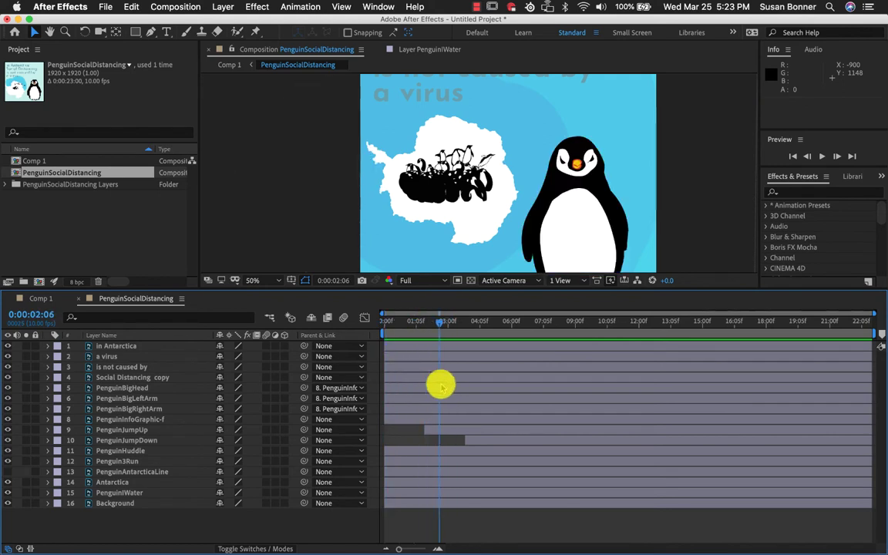
pyautogui.click(502, 213)
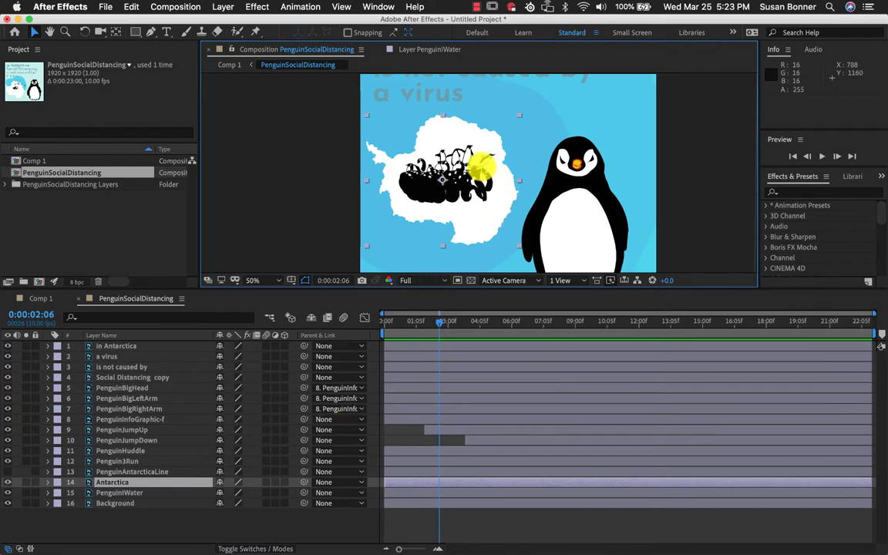
pyautogui.moveTo(440, 325); pyautogui.dragTo(423, 340)
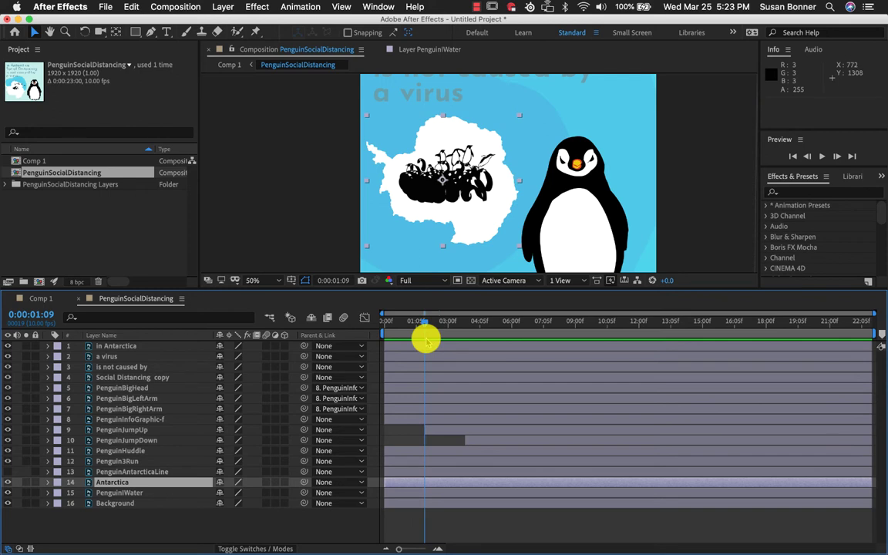
# Step: Keyframe Antarctica's Scale at 100% at the comp start and 76% at about 0:00:01:09
pyautogui.click(47, 483)
pyautogui.click(60, 493)
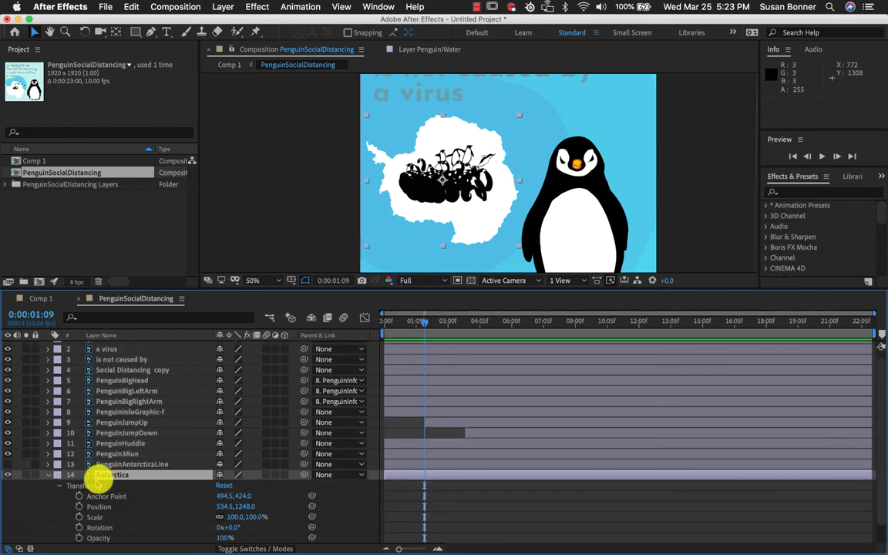
pyautogui.scroll(-2, 102, 476)
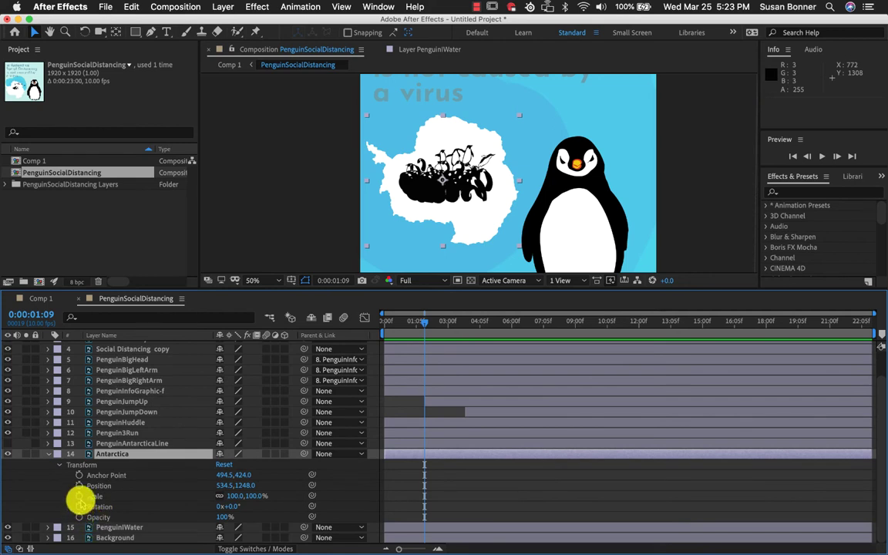
pyautogui.click(80, 498)
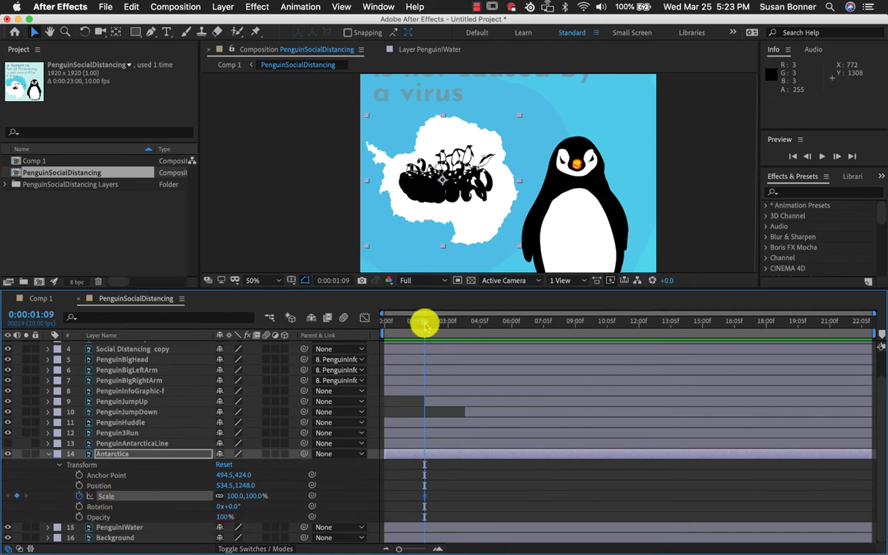
pyautogui.moveTo(422, 325); pyautogui.dragTo(380, 325)
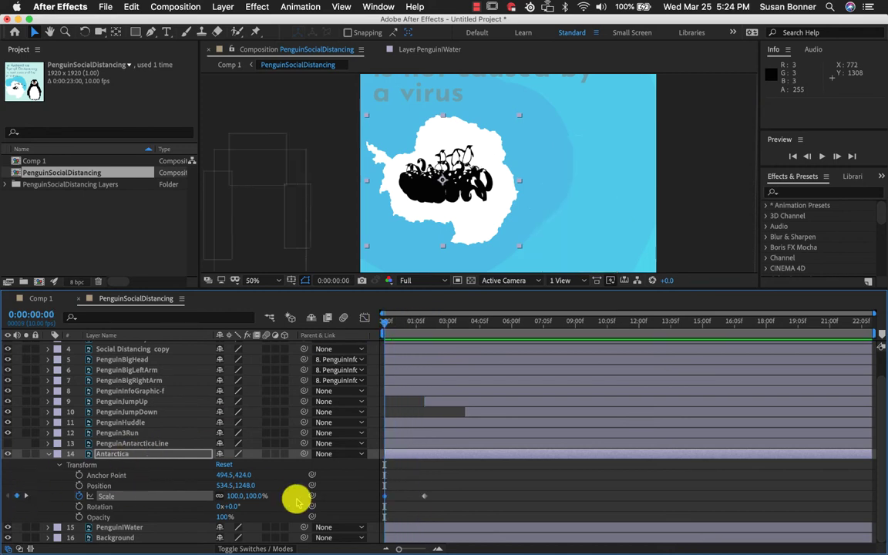
pyautogui.moveTo(385, 322); pyautogui.dragTo(423, 324)
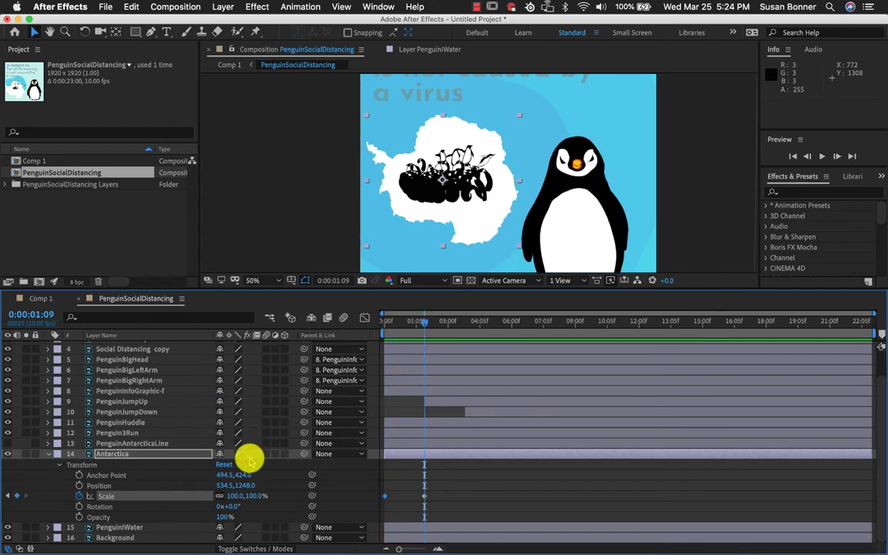
pyautogui.moveTo(233, 496); pyautogui.dragTo(218, 496)
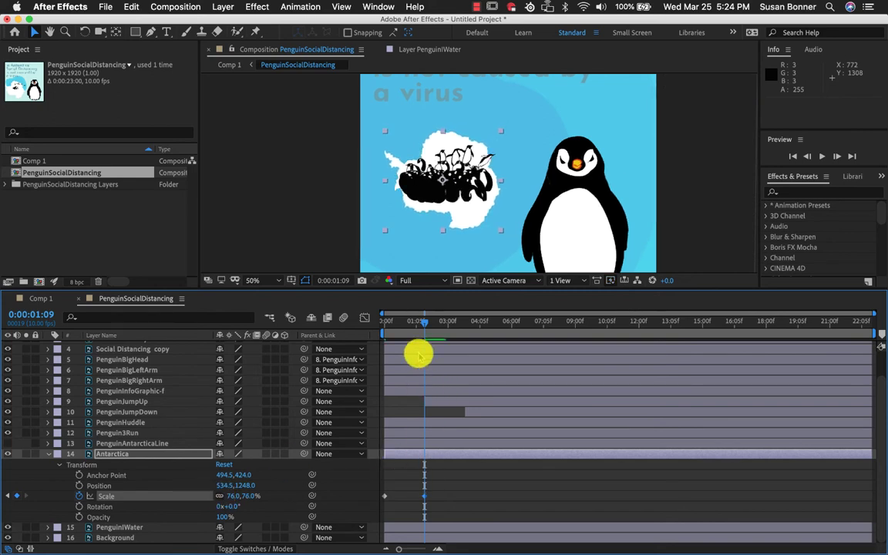
pyautogui.moveTo(422, 327); pyautogui.dragTo(435, 370)
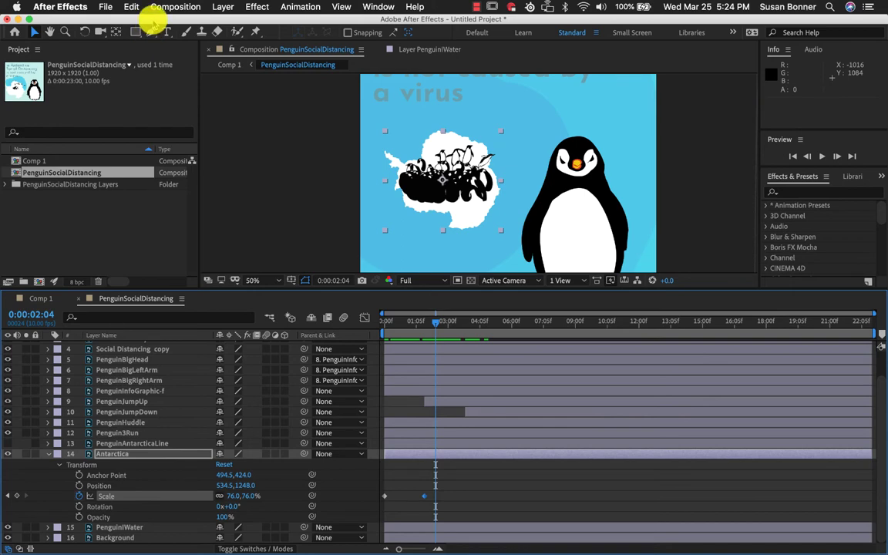
# Step: Use File > Save to store the project as PenguinAntarcticaDemo.aep in PenguinAEAnimatedGiffDemo
pyautogui.click(106, 7)
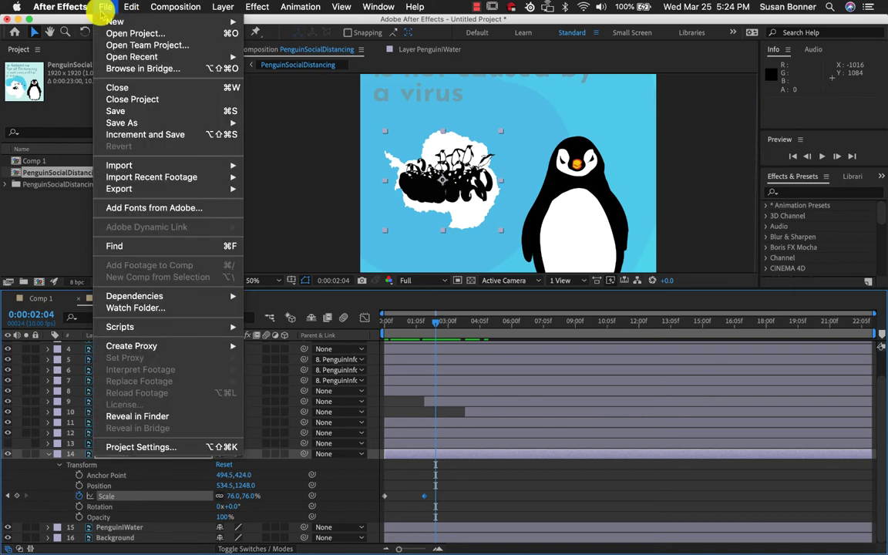
pyautogui.click(115, 112)
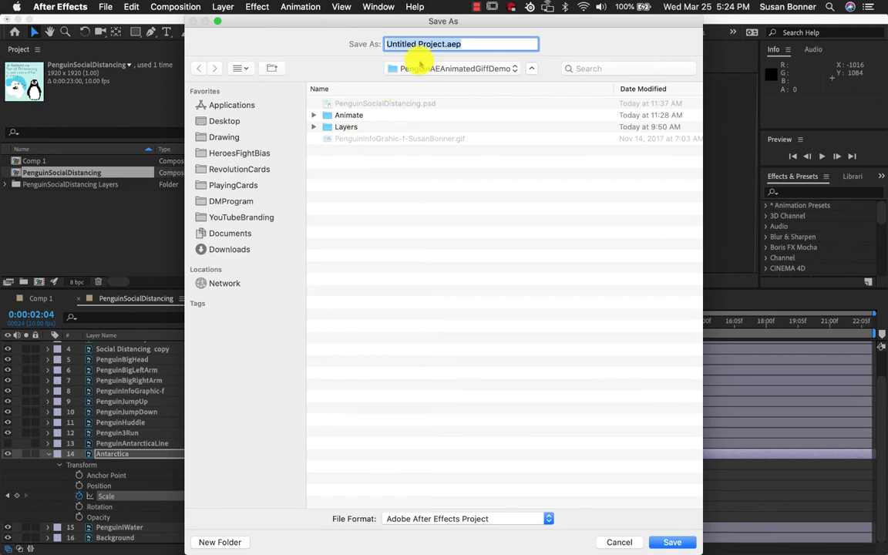
pyautogui.click(414, 71)
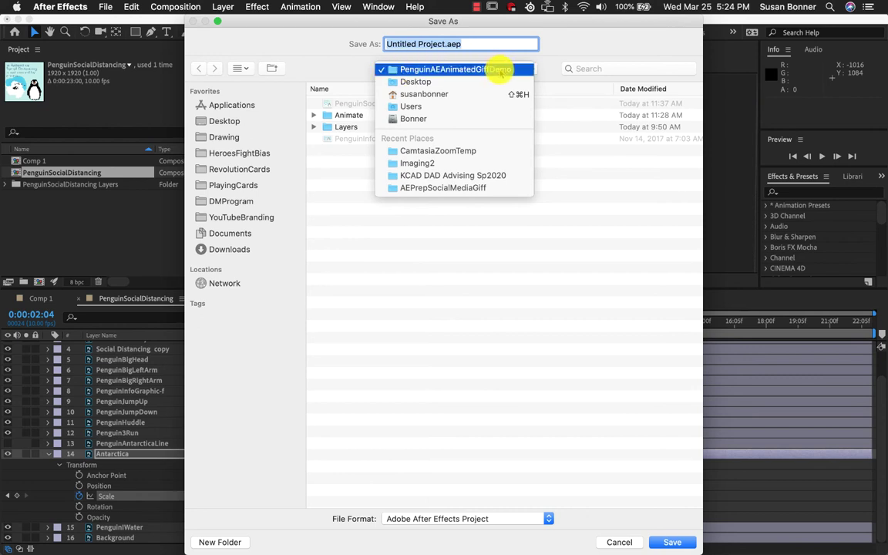
pyautogui.click(444, 44)
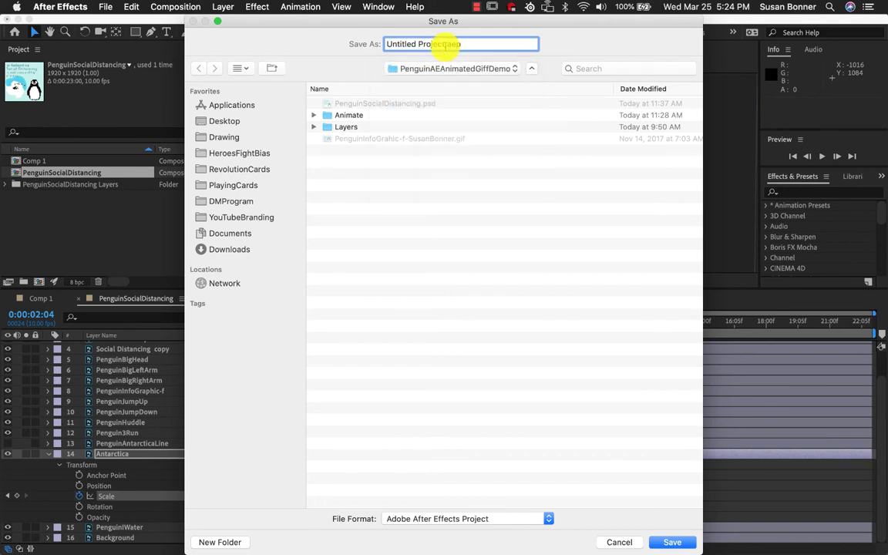
pyautogui.moveTo(446, 44); pyautogui.dragTo(380, 44)
pyautogui.write('PenguinAntarcticaDemo')
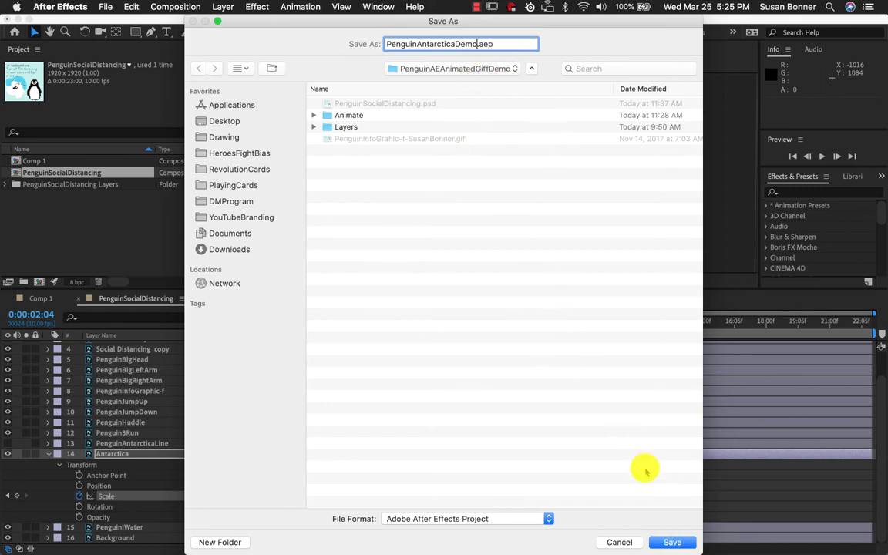
pyautogui.click(680, 542)
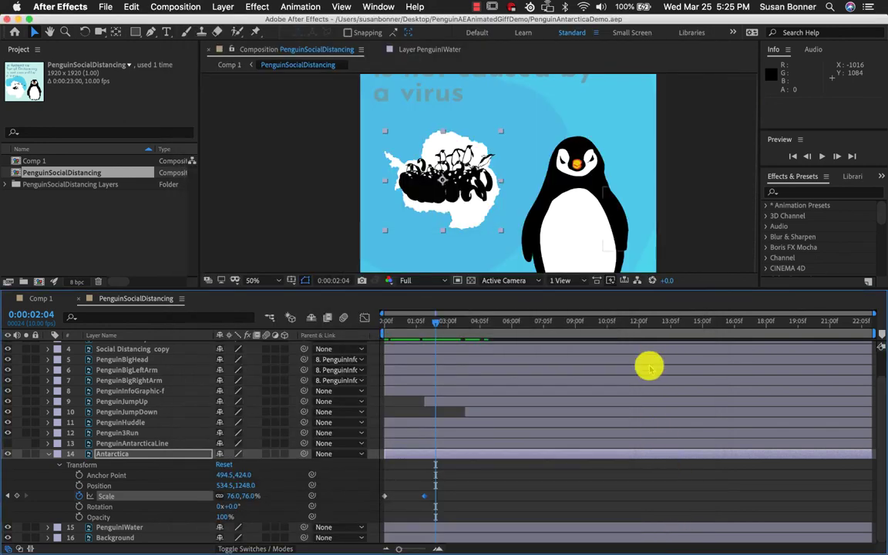
# Step: Preview the Antarctica shrink, test-move PenguinBigLeftArm and undo it, then collapse Antarctica's properties
pyautogui.moveTo(435, 323); pyautogui.dragTo(437, 352)
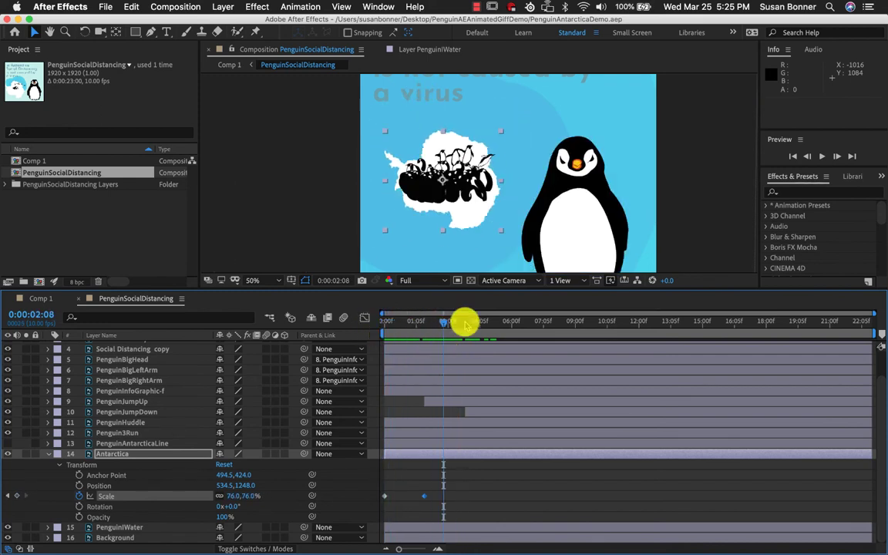
pyautogui.click(534, 204)
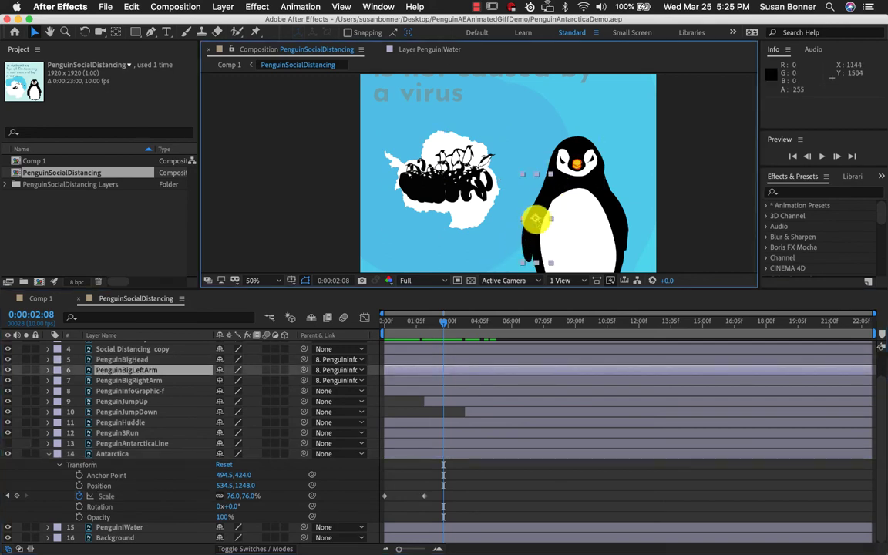
pyautogui.moveTo(535, 220); pyautogui.dragTo(539, 188)
pyautogui.press('super+z')
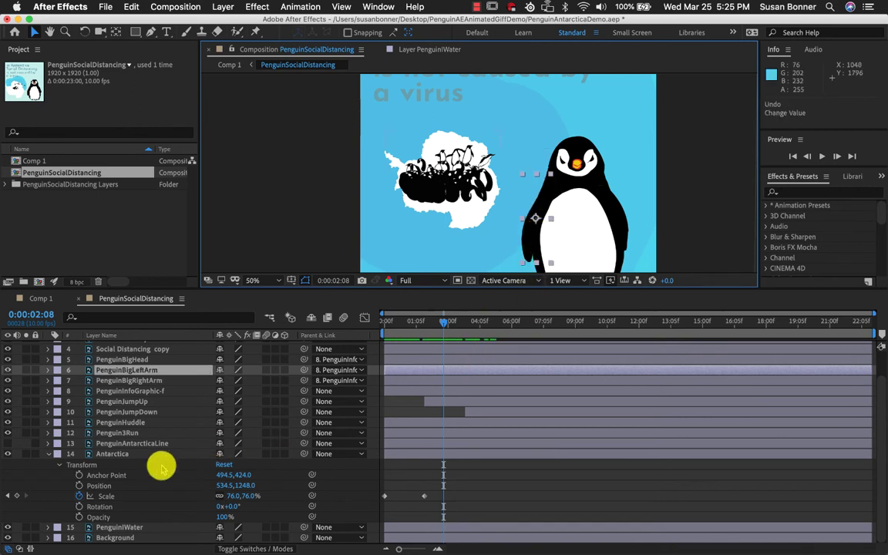
pyautogui.click(45, 454)
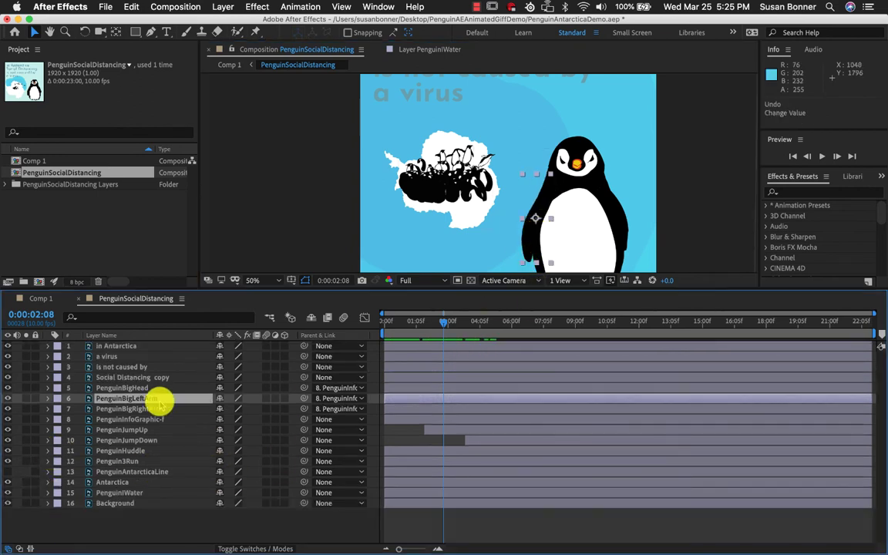
# Step: Select PenguinAntarcticaLine, then select PenguinInfoGraphic-f and reveal its Transform properties
pyautogui.click(112, 471)
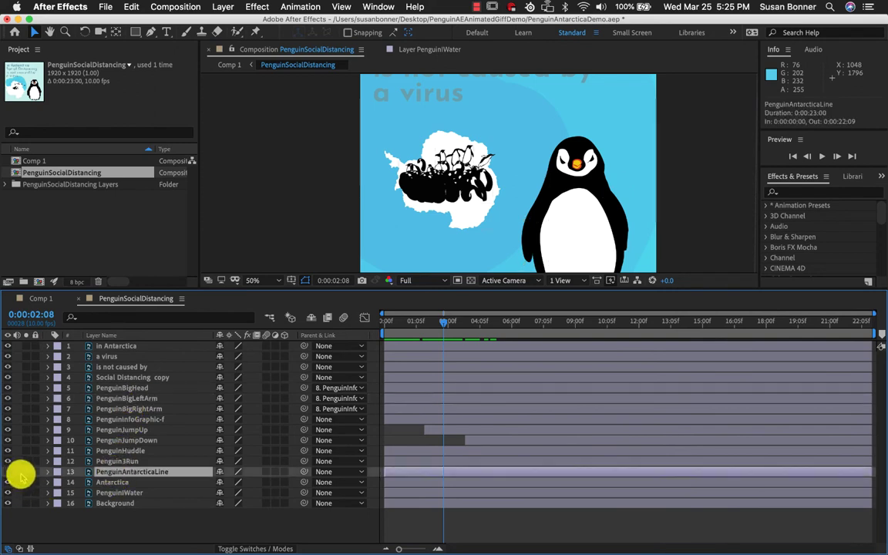
pyautogui.click(589, 239)
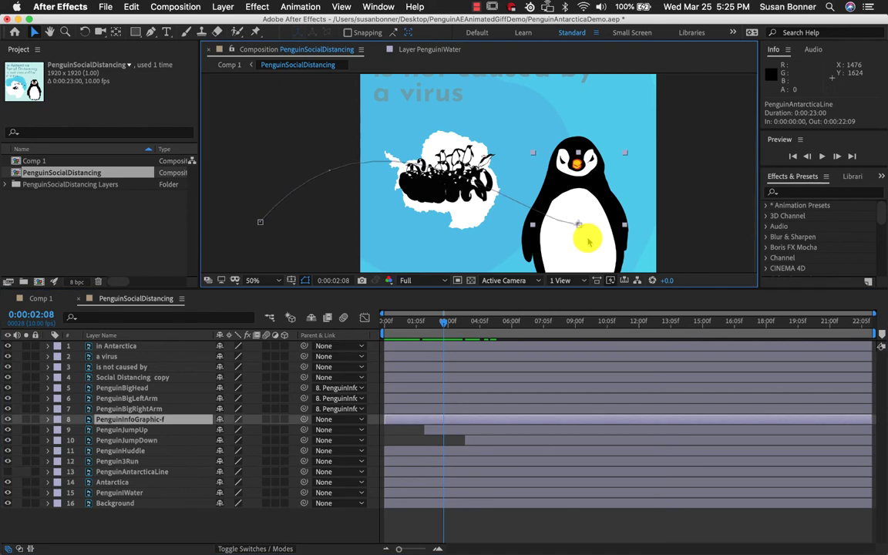
pyautogui.click(48, 420)
pyautogui.click(58, 431)
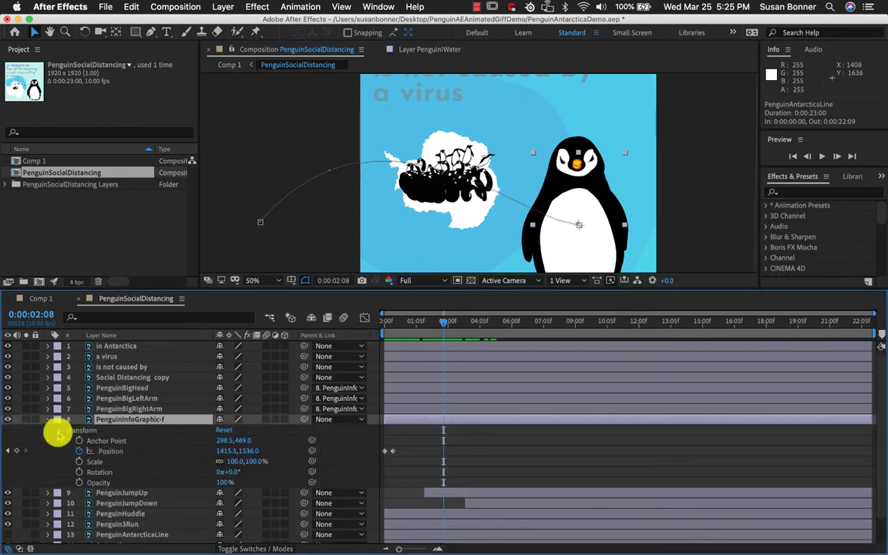
# Step: Add a Position keyframe on PenguinBigLeftArm at 0:00:02:08 (23.5, 427.5), undoing a test drag
pyautogui.click(132, 398)
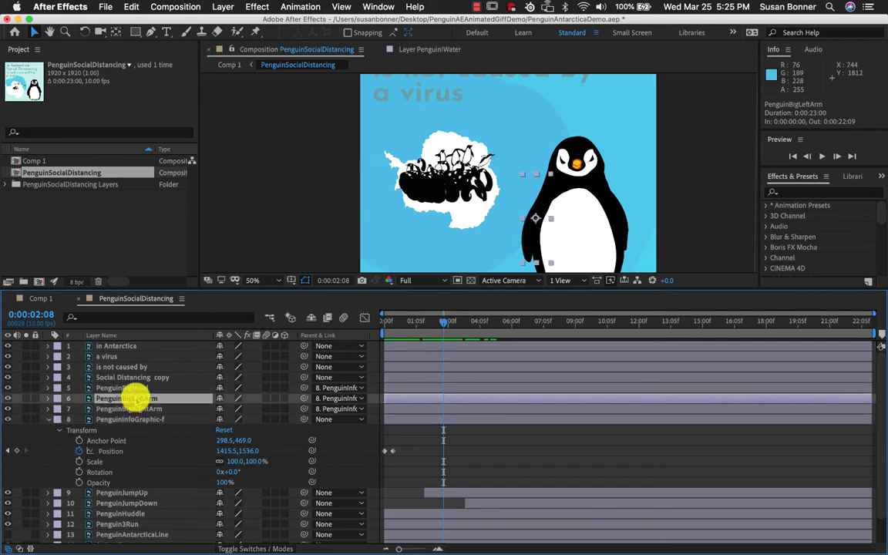
pyautogui.click(48, 399)
pyautogui.click(58, 409)
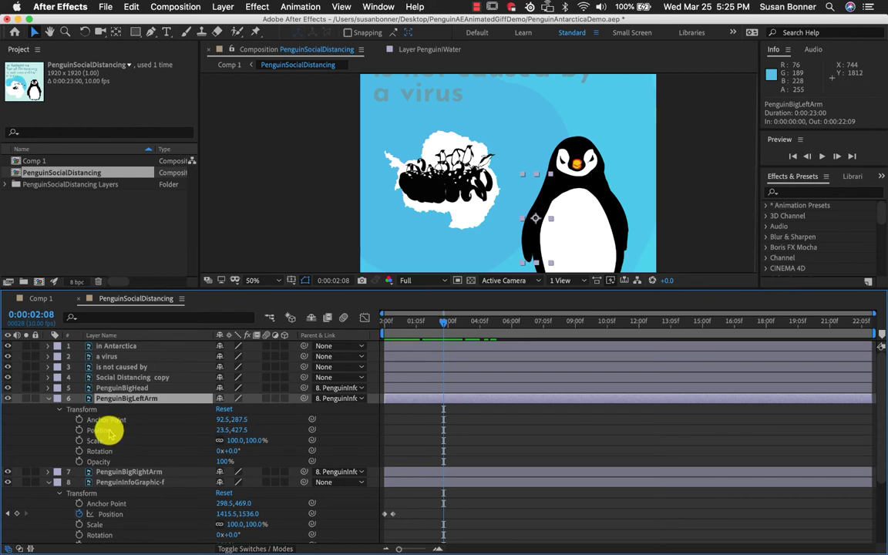
pyautogui.click(80, 430)
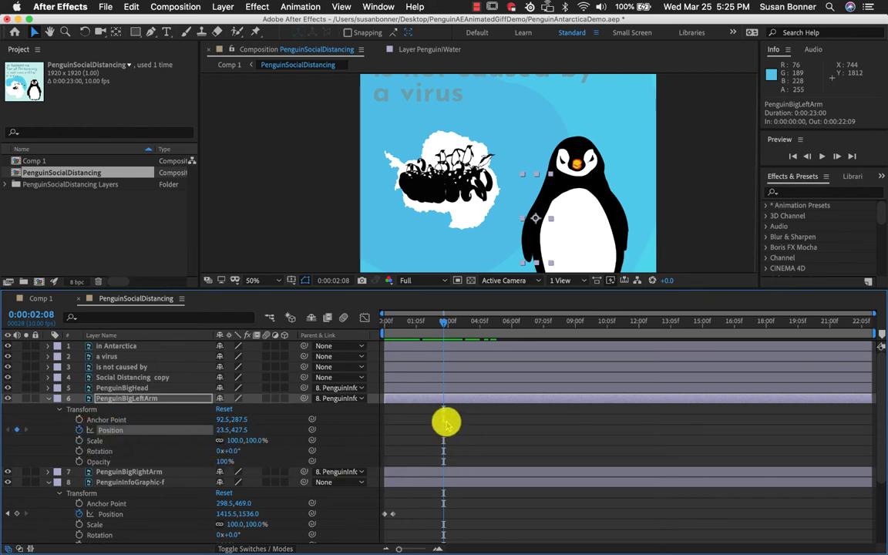
pyautogui.click(536, 221)
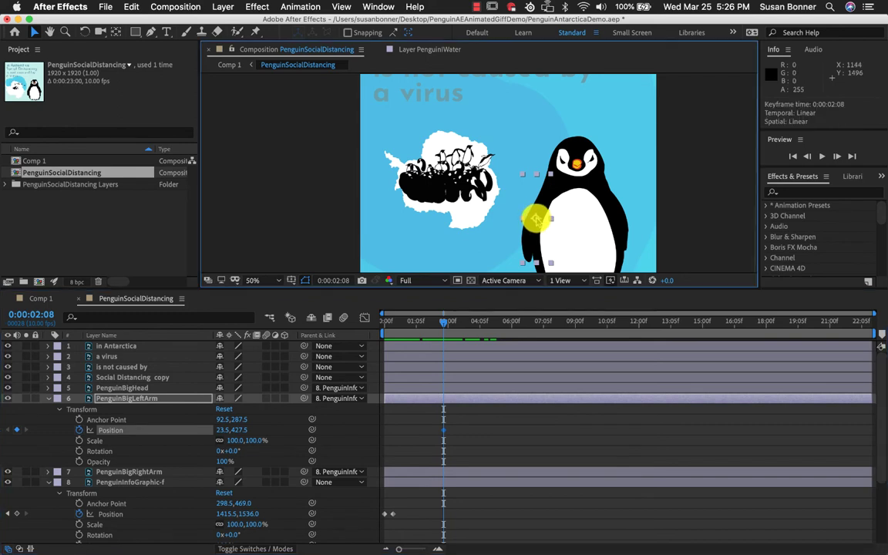
pyautogui.moveTo(536, 221); pyautogui.dragTo(539, 200)
pyautogui.press('super+z')
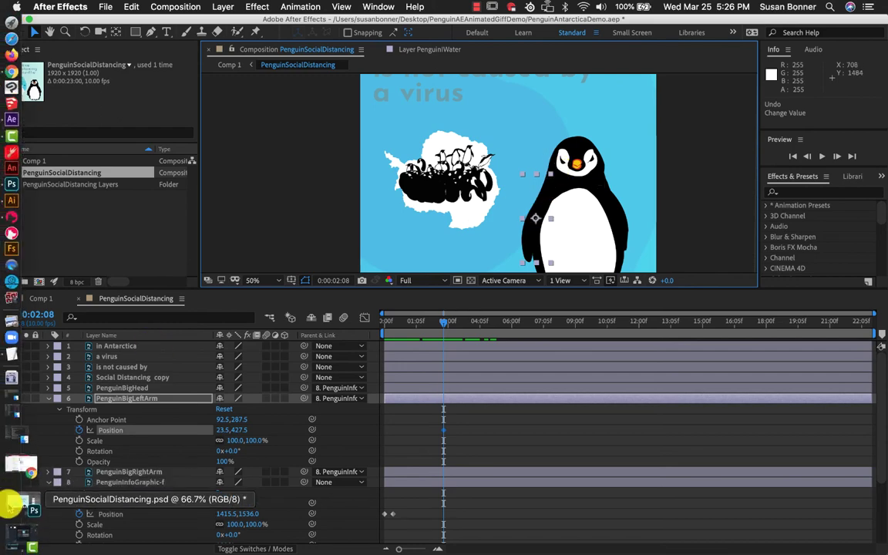
# Step: In Photoshop, free-transform PenguinBigLeftArm around a shoulder pivot, rotate it inward, then minimise Photoshop
pyautogui.click(9, 497)
pyautogui.click(450, 309)
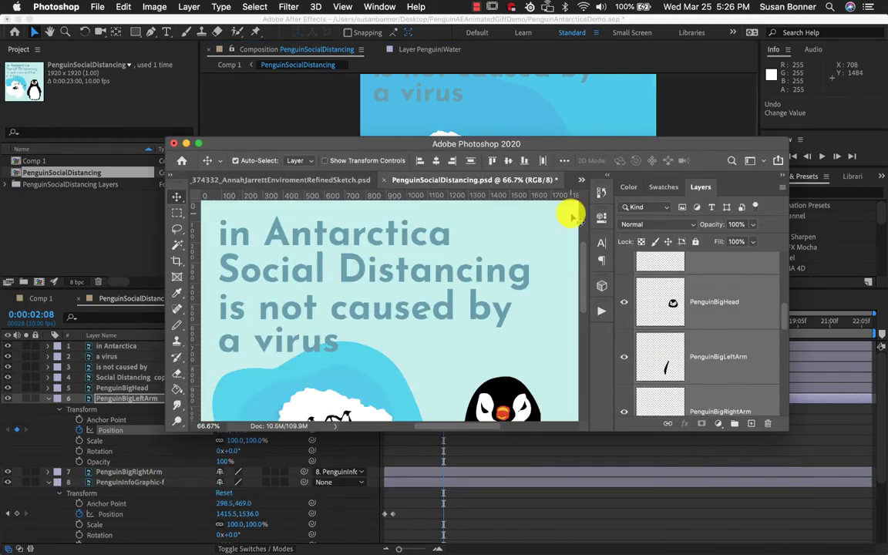
pyautogui.click(672, 372)
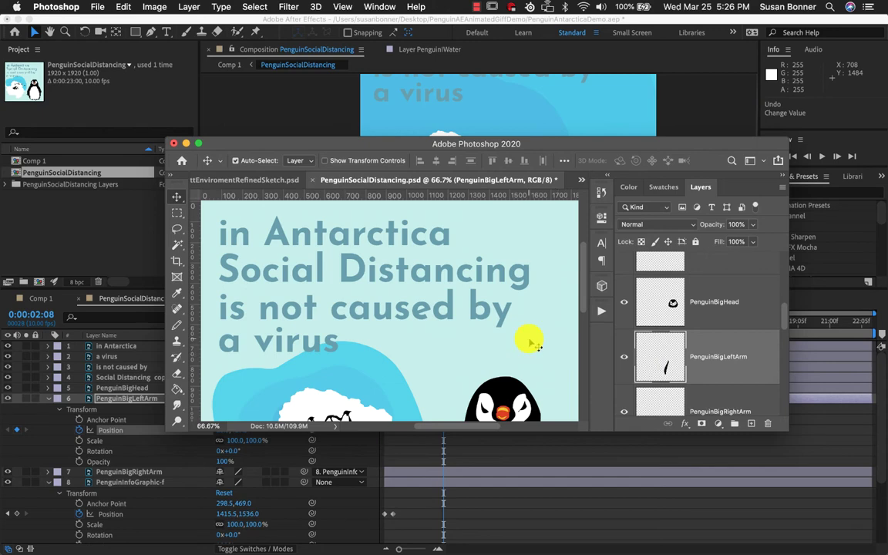
pyautogui.scroll(-5, 529, 340)
pyautogui.press('super+t')
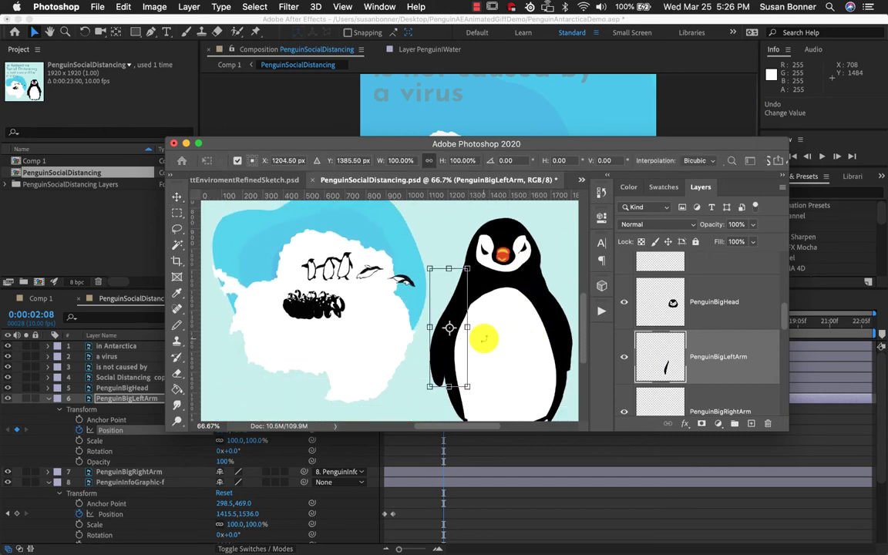
pyautogui.moveTo(451, 327); pyautogui.dragTo(463, 286)
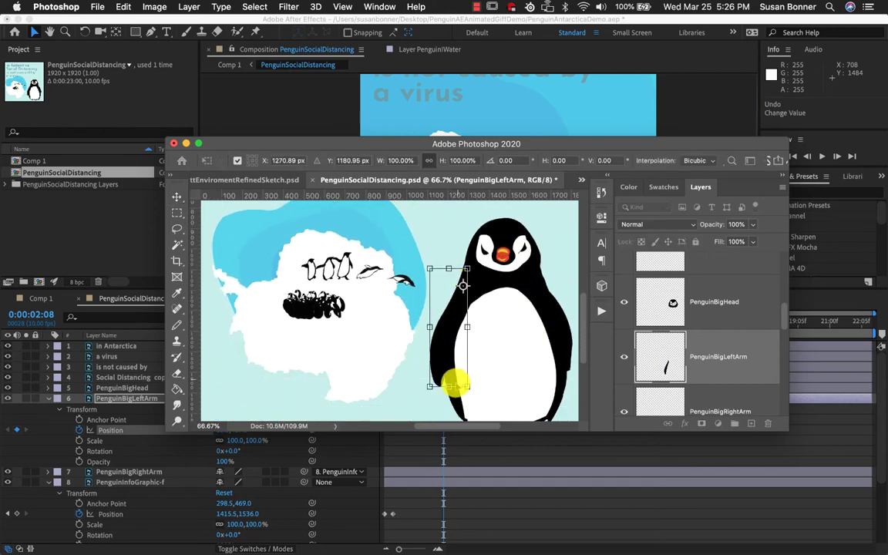
pyautogui.moveTo(434, 400); pyautogui.dragTo(413, 351)
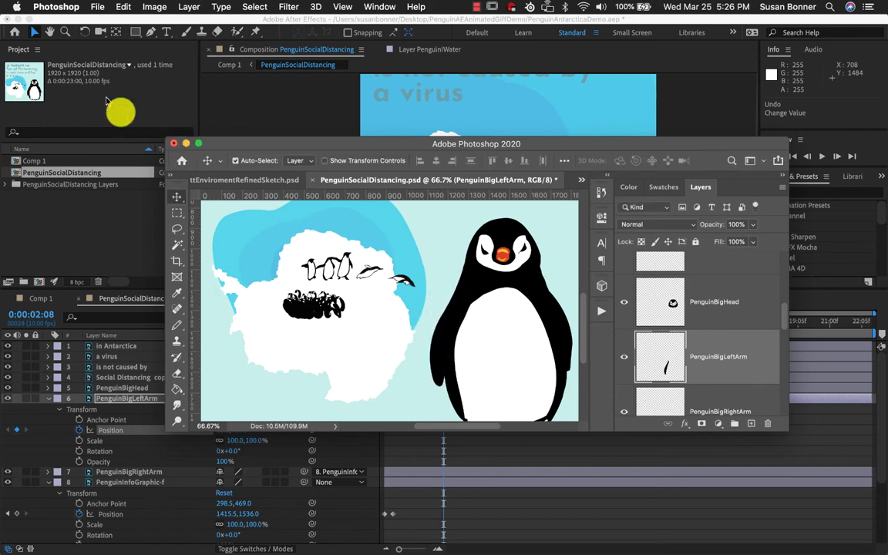
pyautogui.click(186, 145)
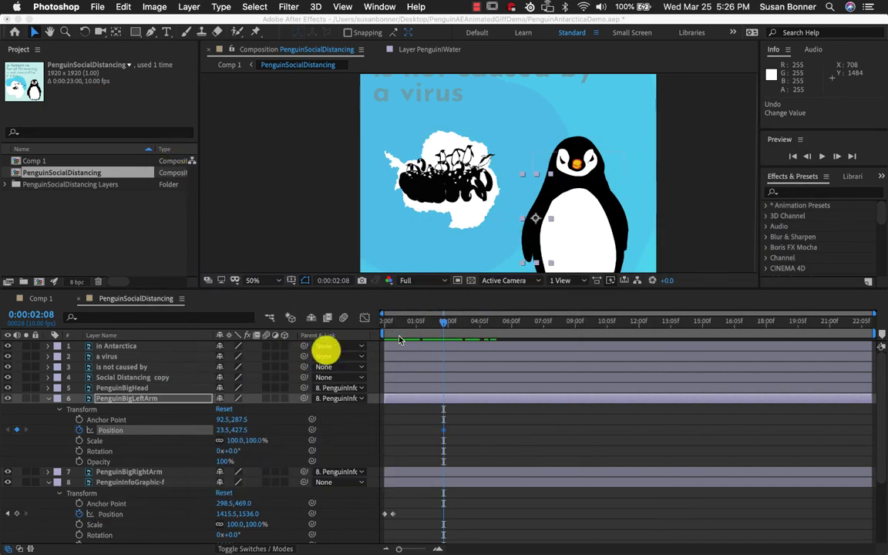
# Step: Move the left arm's anchor point up to its shoulder with the Pan Behind tool
pyautogui.click(529, 248)
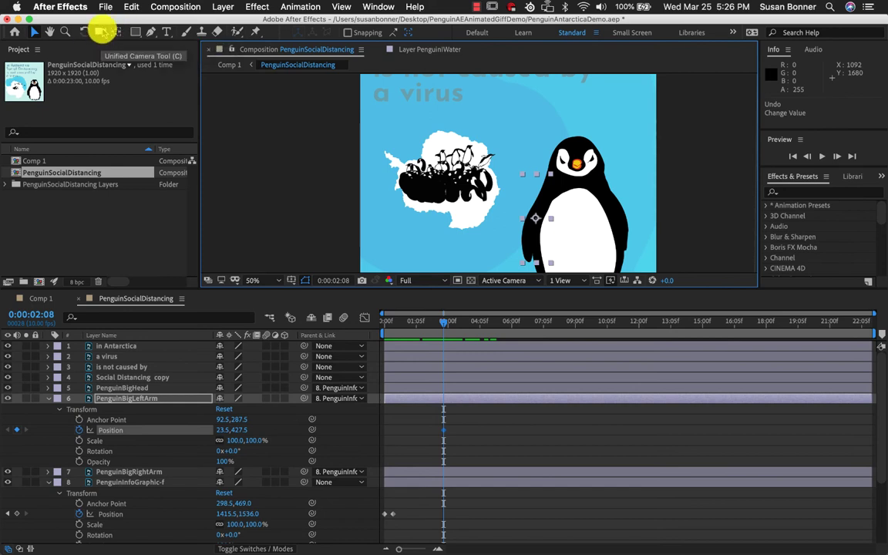
pyautogui.click(116, 32)
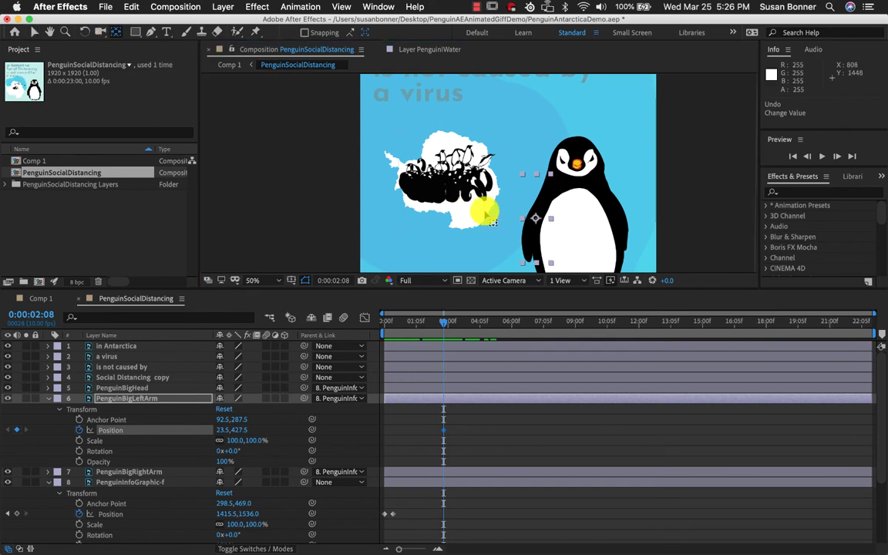
pyautogui.moveTo(534, 219); pyautogui.dragTo(543, 188)
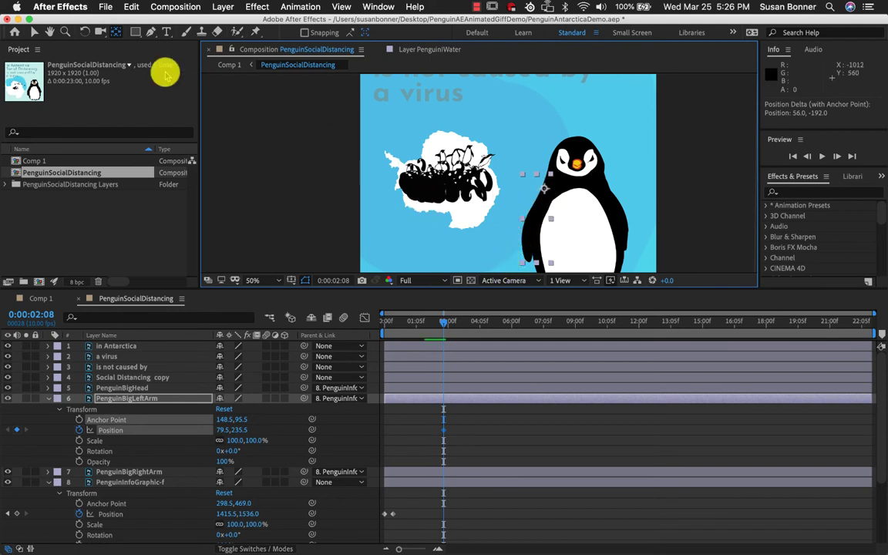
# Step: Rotate the penguin's left arm slightly to -2.3°
pyautogui.click(83, 32)
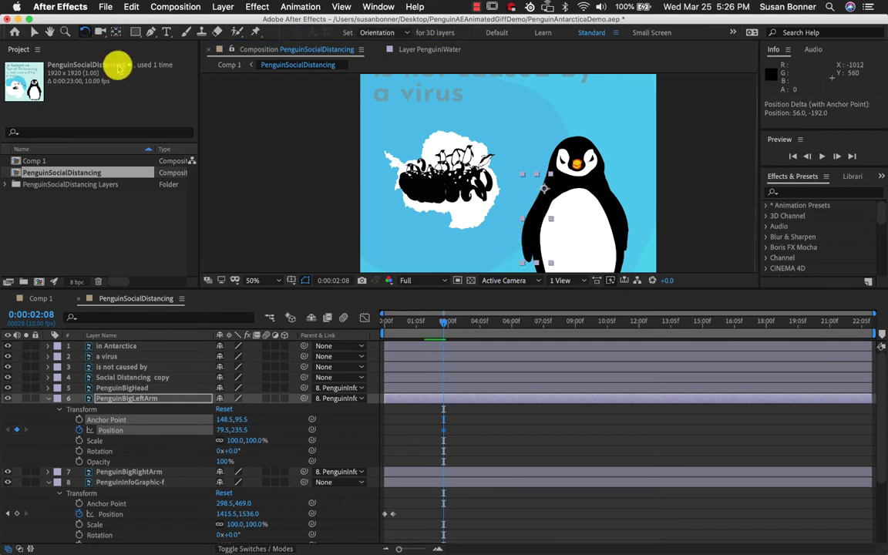
pyautogui.moveTo(520, 256)
pyautogui.mouseDown()
pyautogui.moveTo(514, 242)
pyautogui.moveTo(530, 245)
pyautogui.moveTo(504, 232)
pyautogui.moveTo(521, 238)
pyautogui.mouseUp()
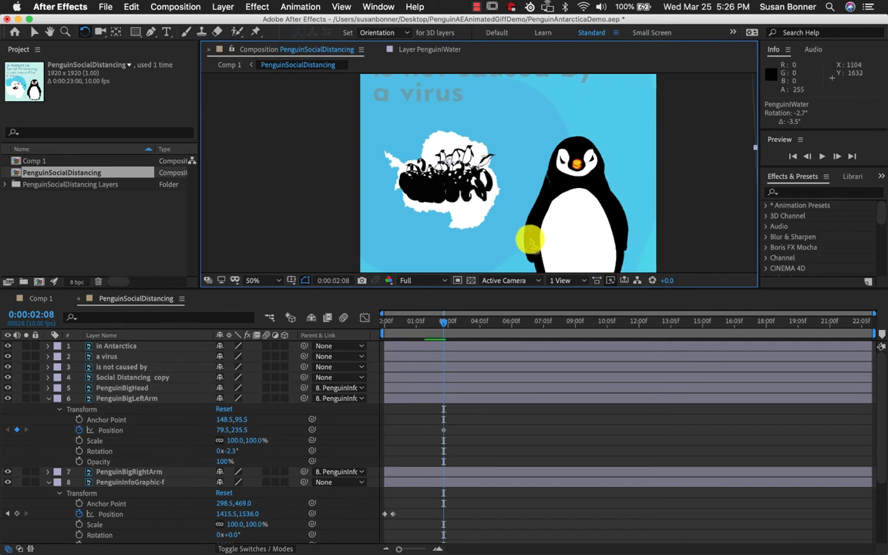
pyautogui.press('v')
# Step: Open PenguinWater, return to the PenguinSocialDistancing comp, and reselect PenguinBigLeftArm
pyautogui.doubleClick(530, 245)
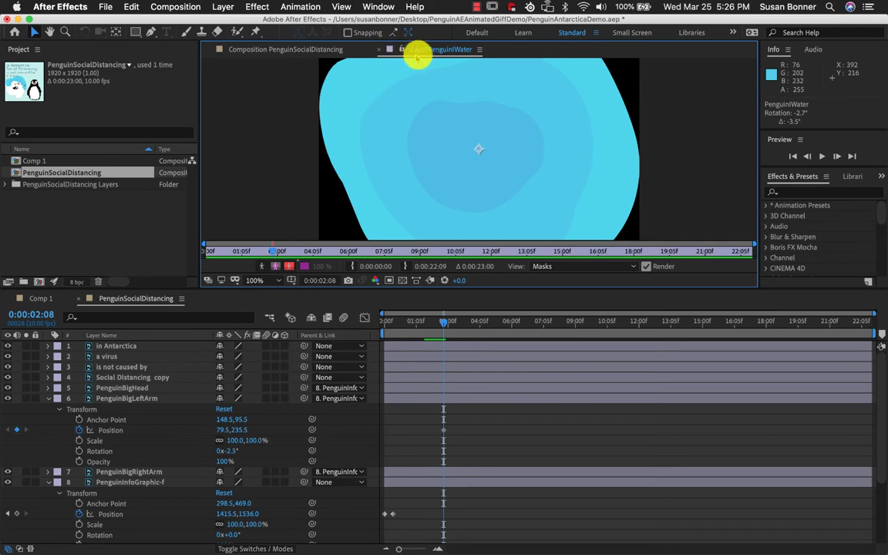
pyautogui.click(313, 49)
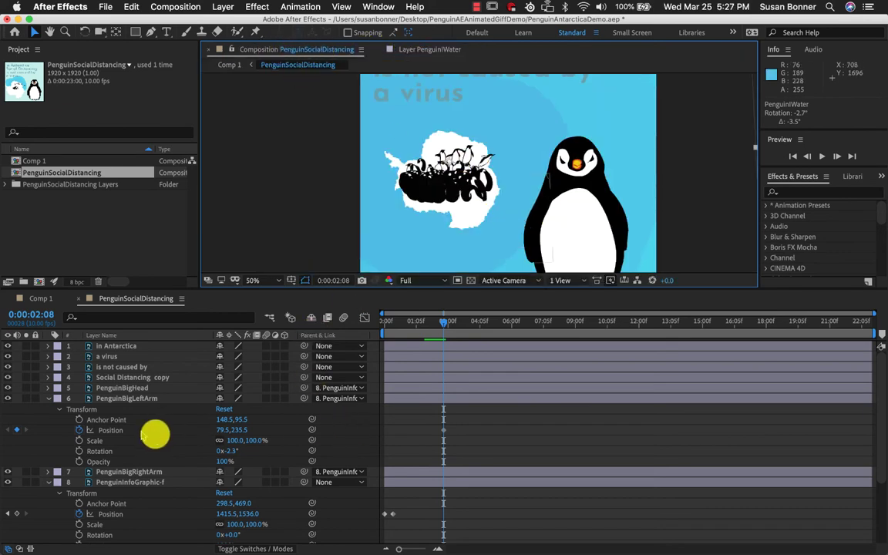
pyautogui.click(132, 398)
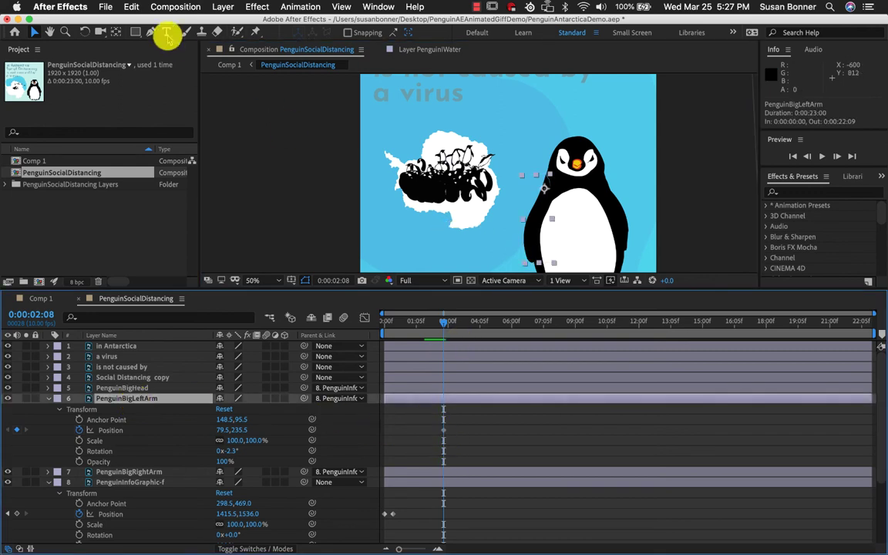
pyautogui.click(85, 32)
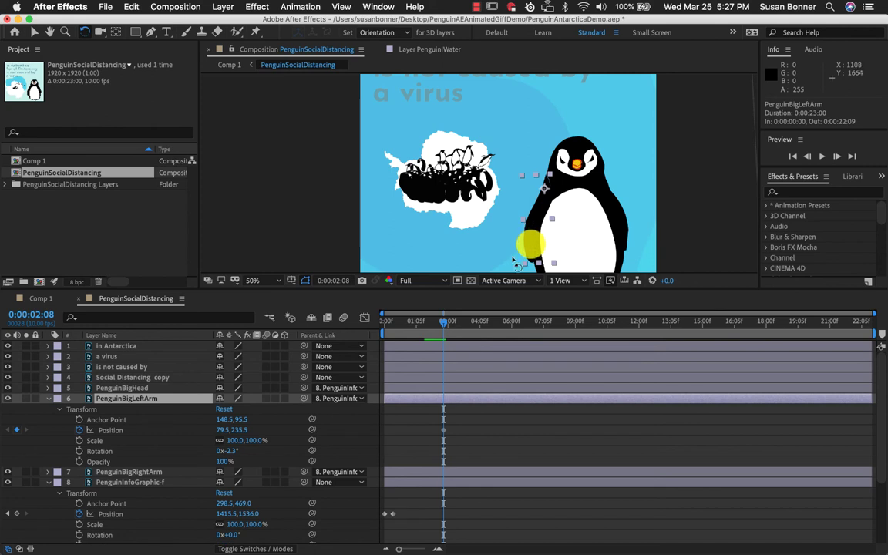
# Step: Key the arm's Rotation, then swing it outward to 13.3° at 0:00:03:08
pyautogui.click(79, 451)
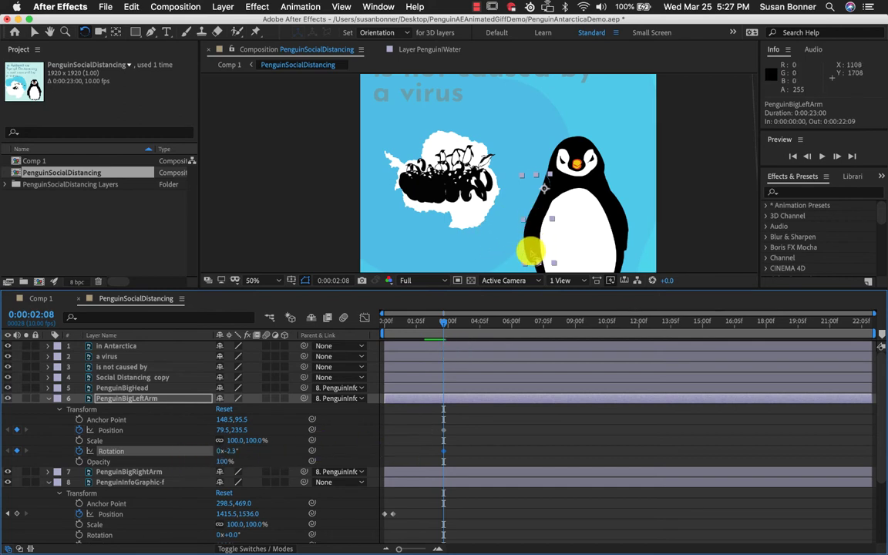
pyautogui.moveTo(531, 251); pyautogui.dragTo(511, 238)
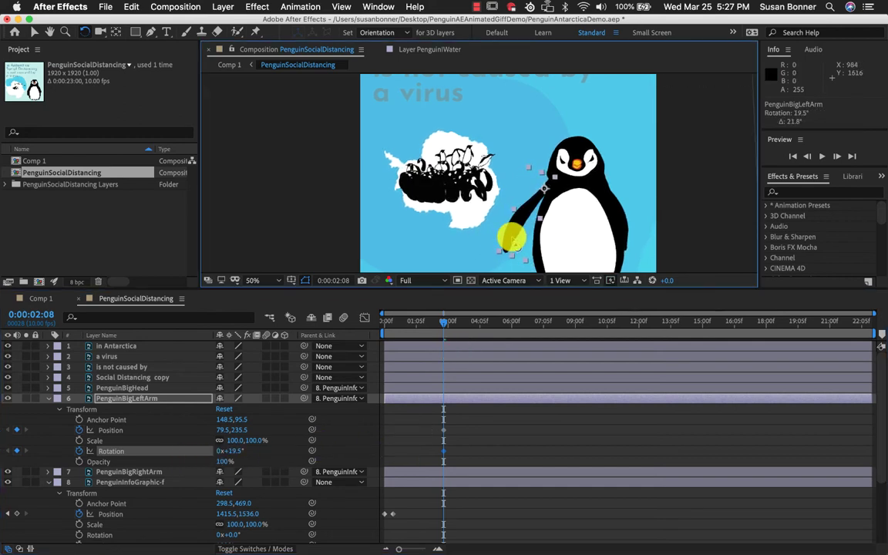
pyautogui.press('super+z')
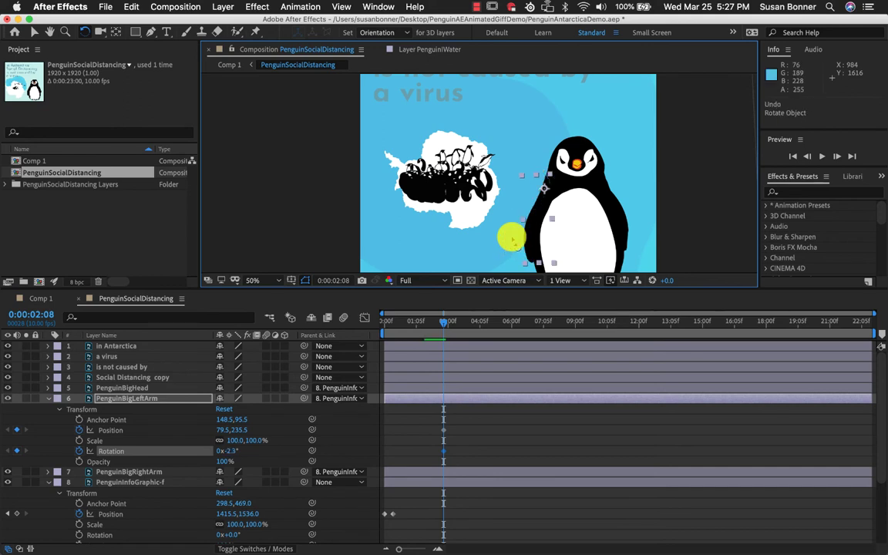
pyautogui.moveTo(443, 324); pyautogui.dragTo(464, 324)
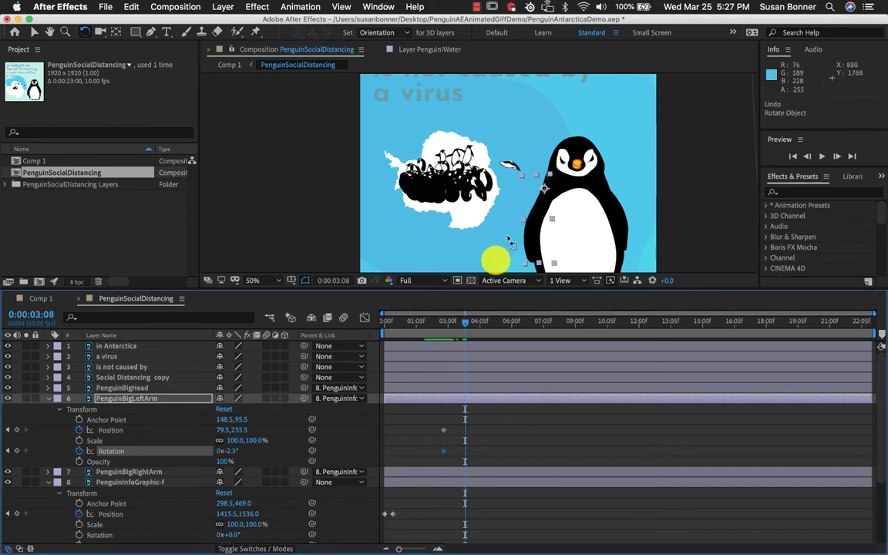
pyautogui.moveTo(530, 248); pyautogui.dragTo(517, 244)
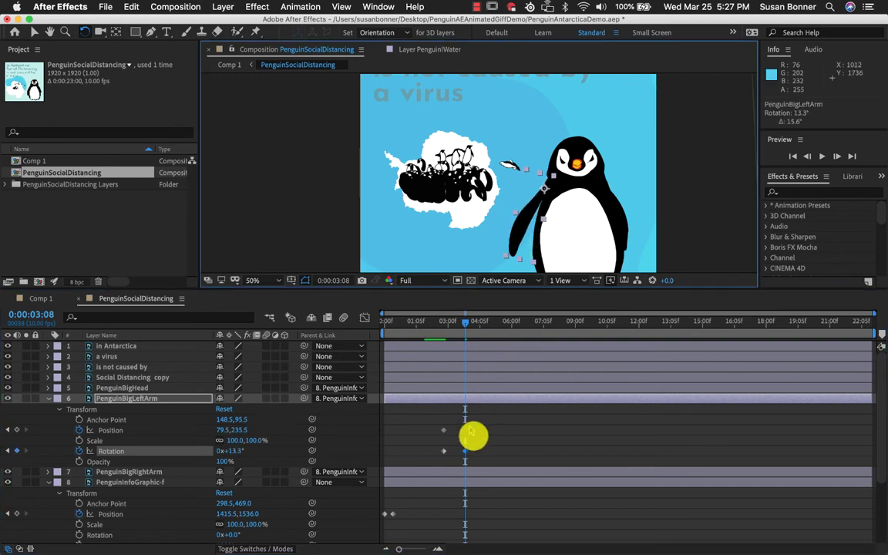
# Step: Review the arm swing zoomed on the chest, then collapse PenguinBigLeftArm's properties
pyautogui.moveTo(465, 324)
pyautogui.mouseDown()
pyautogui.moveTo(436, 318)
pyautogui.moveTo(482, 316)
pyautogui.moveTo(405, 323)
pyautogui.moveTo(454, 331)
pyautogui.moveTo(402, 328)
pyautogui.moveTo(471, 322)
pyautogui.mouseUp()
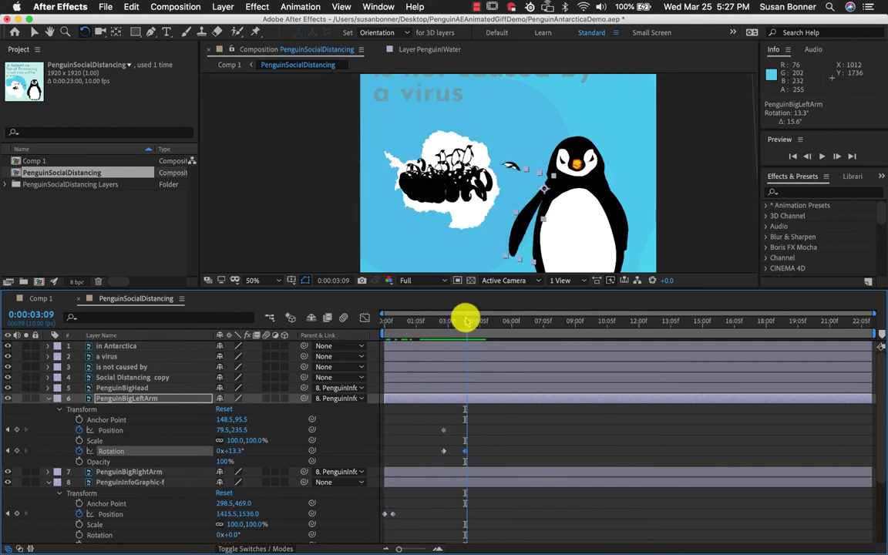
pyautogui.moveTo(466, 321)
pyautogui.mouseDown()
pyautogui.moveTo(388, 317)
pyautogui.moveTo(469, 327)
pyautogui.mouseUp()
pyautogui.press('z')
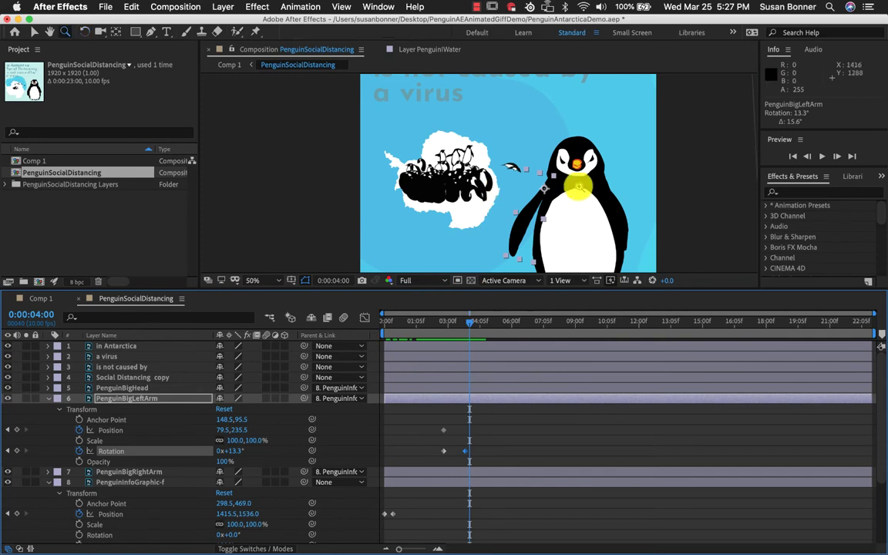
pyautogui.click(521, 168)
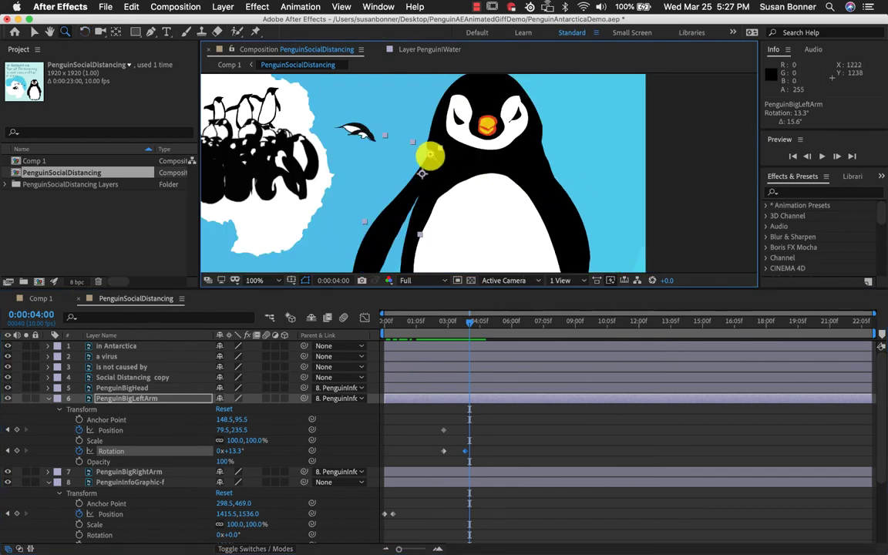
pyautogui.moveTo(470, 320); pyautogui.dragTo(435, 327)
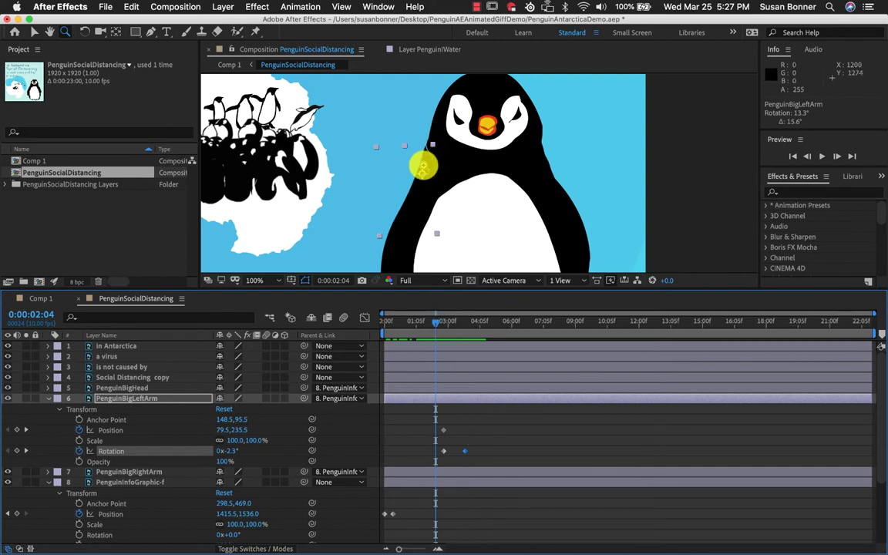
pyautogui.click(115, 397)
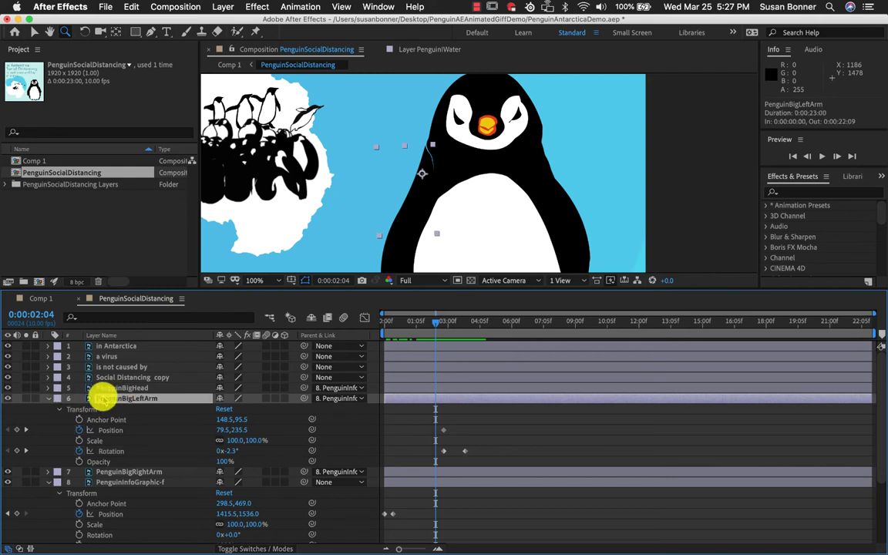
pyautogui.press('u')
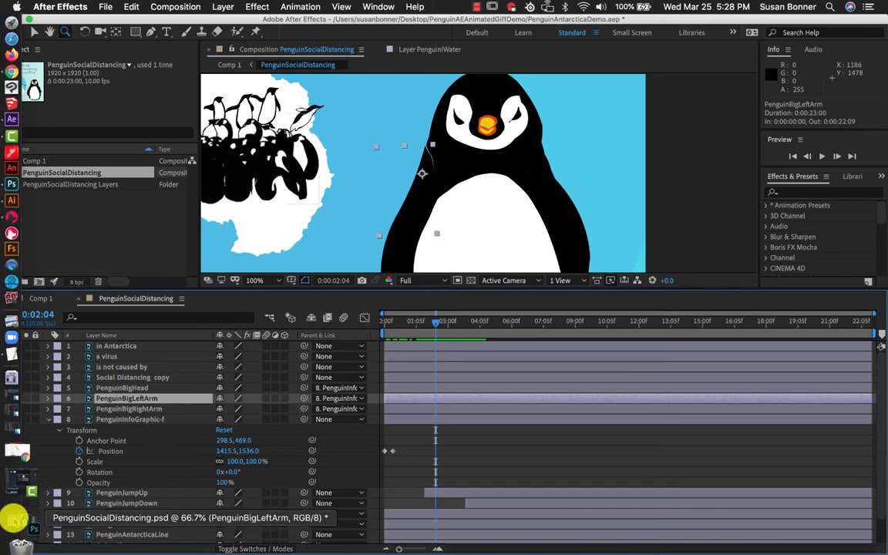
# Step: Bring up the penguin document full screen and fade PenguinInfoGraphic-f to 20% opacity
pyautogui.click(15, 521)
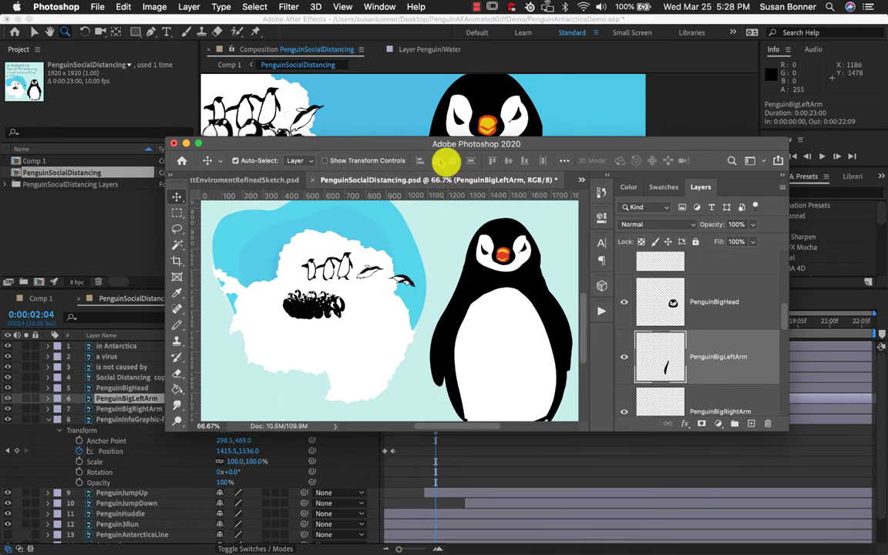
pyautogui.doubleClick(410, 141)
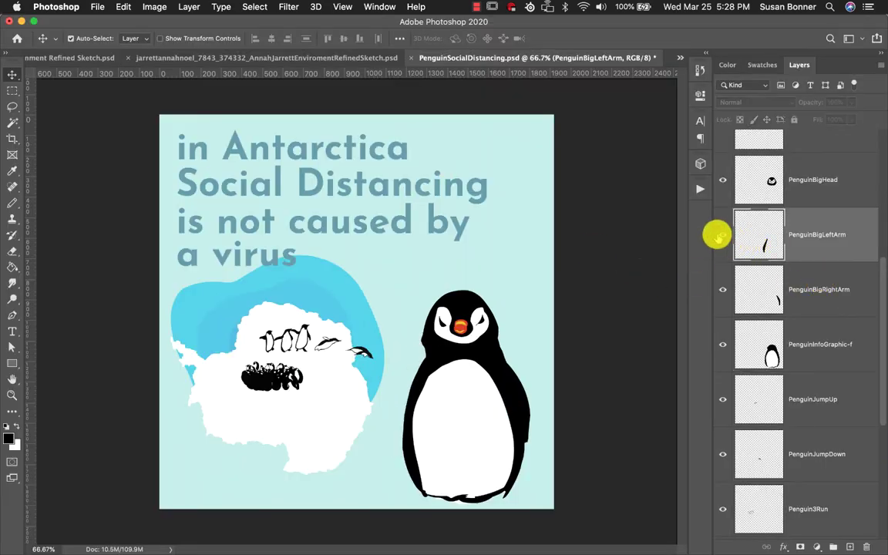
pyautogui.click(761, 345)
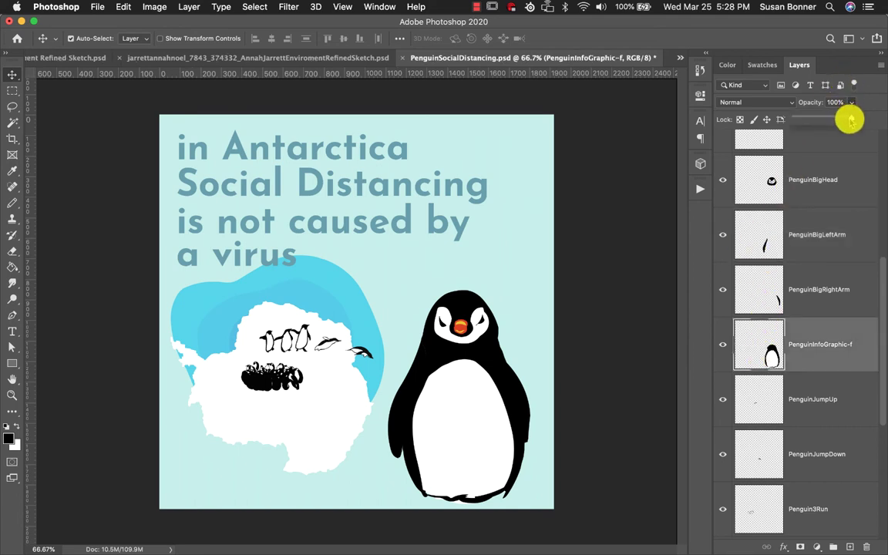
pyautogui.moveTo(851, 120); pyautogui.dragTo(809, 120)
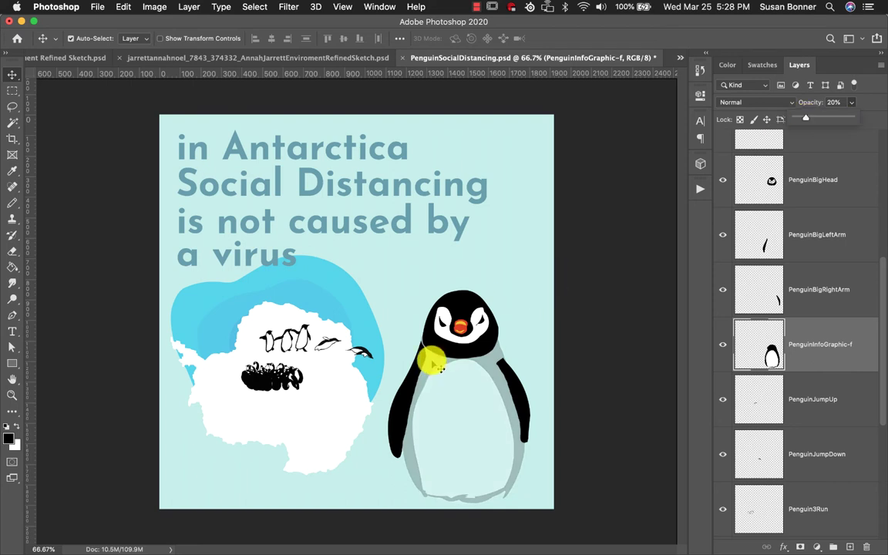
pyautogui.press('b')
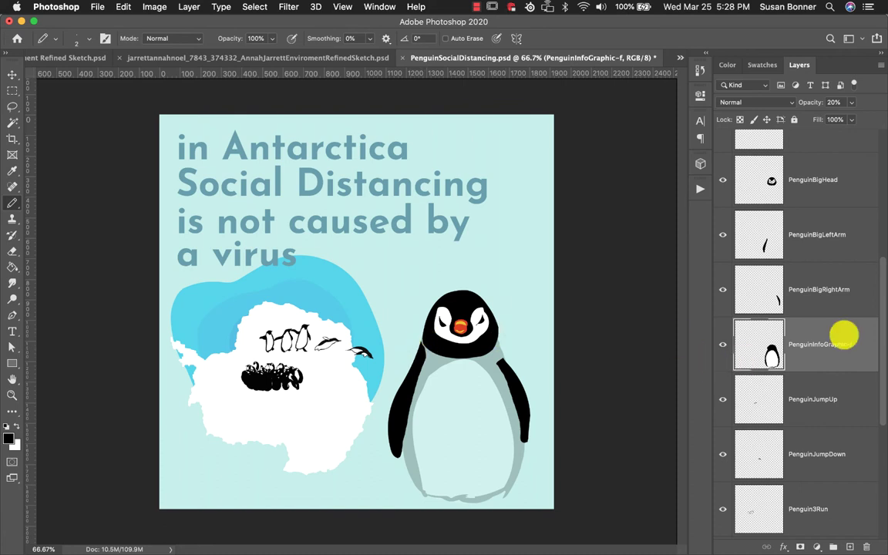
# Step: Select PenguinBigLeftArm and pick the Brush tool with the BonnerCleanUpBrush preset
pyautogui.click(814, 236)
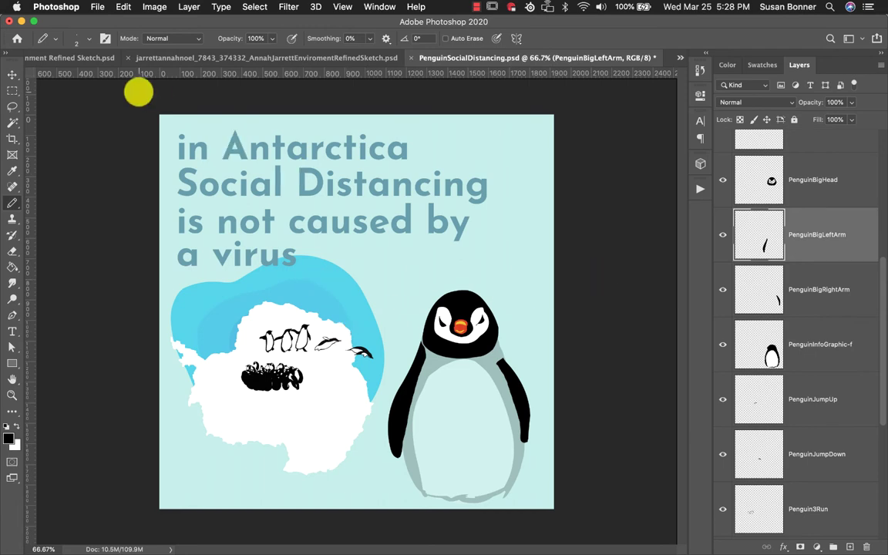
pyautogui.click(88, 42)
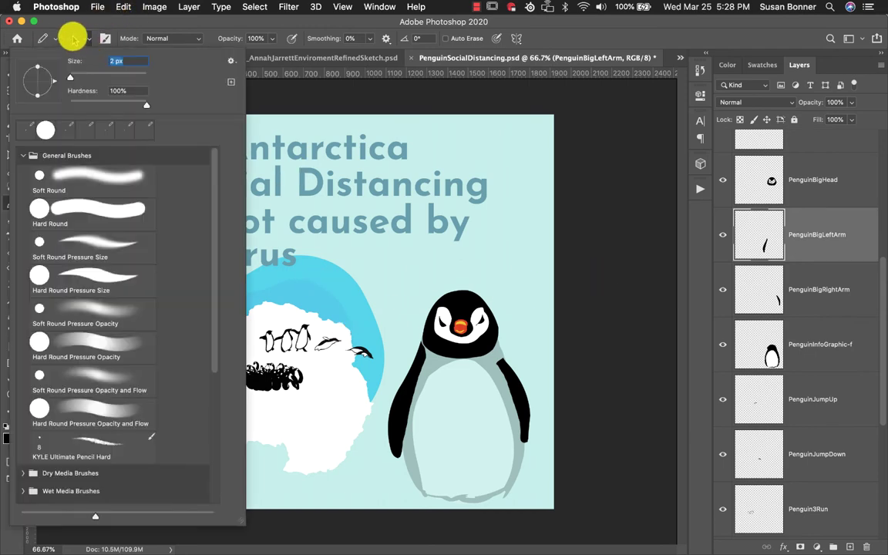
pyautogui.click(72, 39)
pyautogui.click(56, 42)
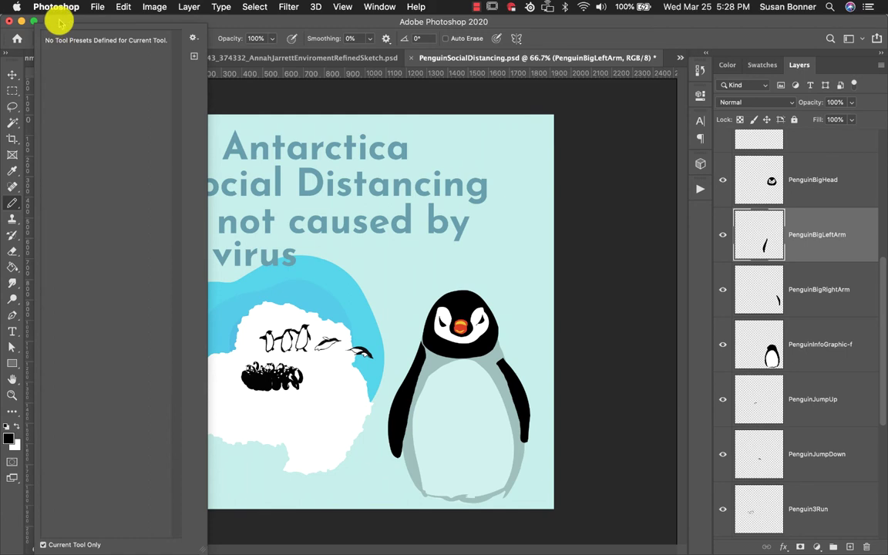
pyautogui.click(60, 23)
pyautogui.moveTo(19, 203); pyautogui.dragTo(37, 200)
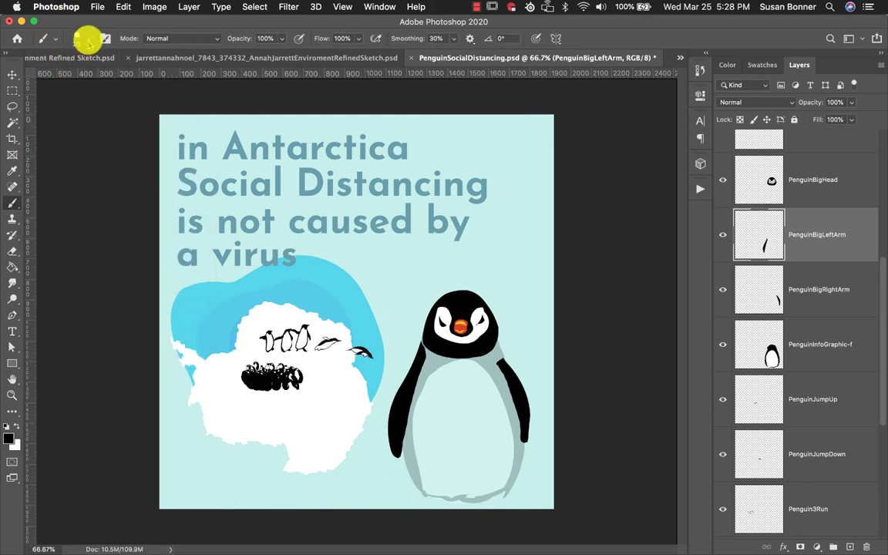
pyautogui.click(50, 38)
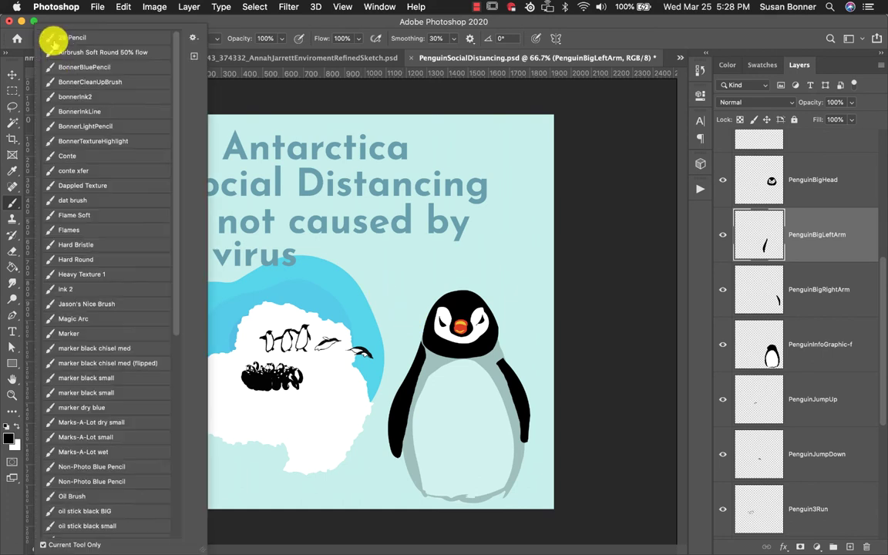
pyautogui.click(83, 81)
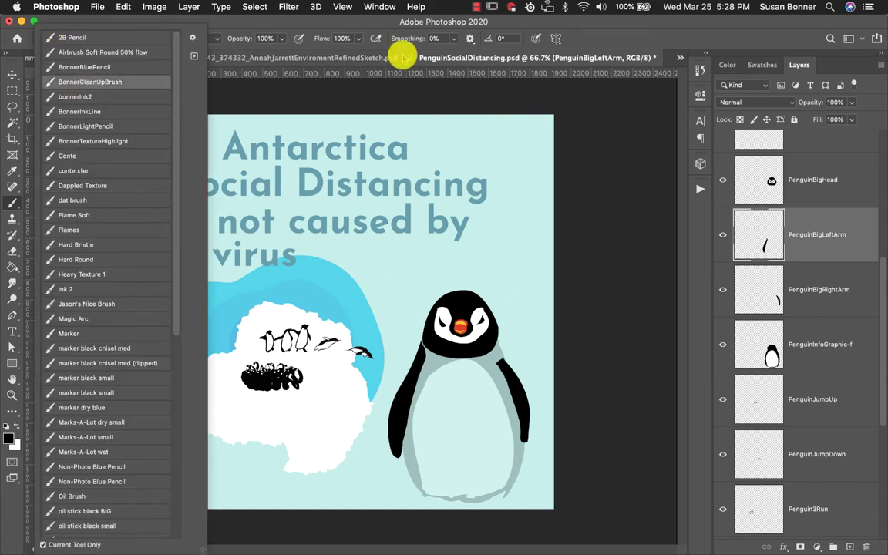
pyautogui.click(372, 21)
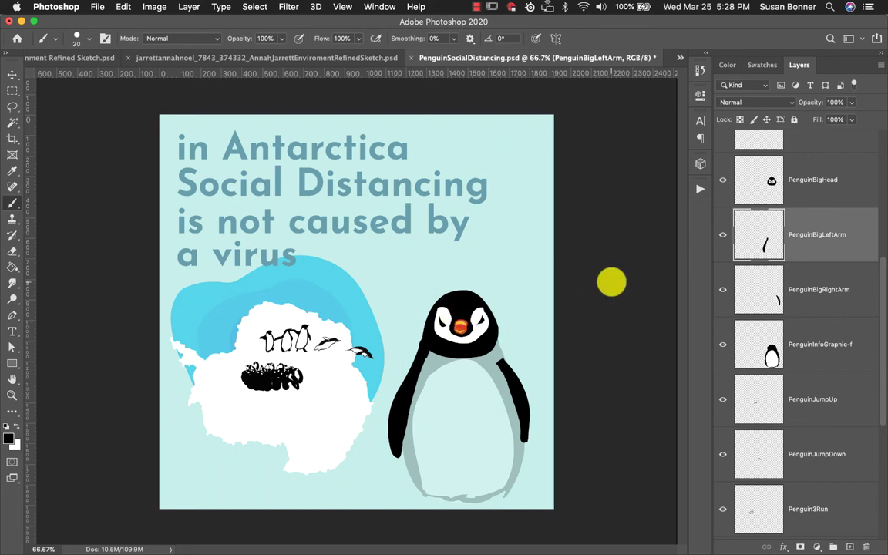
# Step: Hide PenguinBigHead, erase and repaint the left arm, then show the head again
pyautogui.click(723, 181)
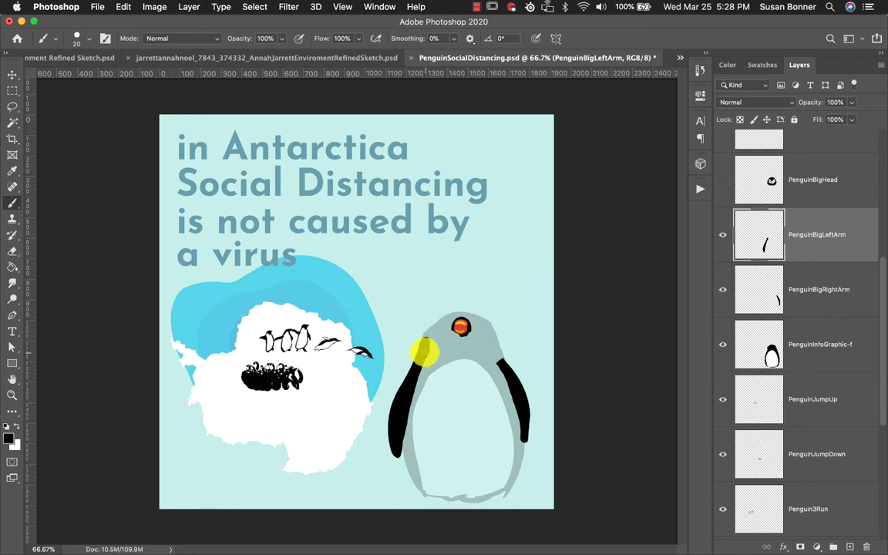
pyautogui.press('e')
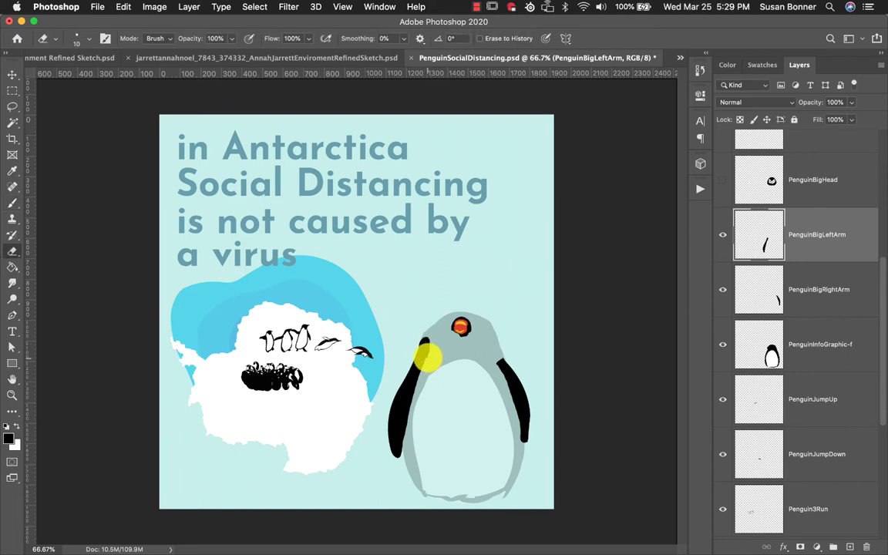
pyautogui.press('b')
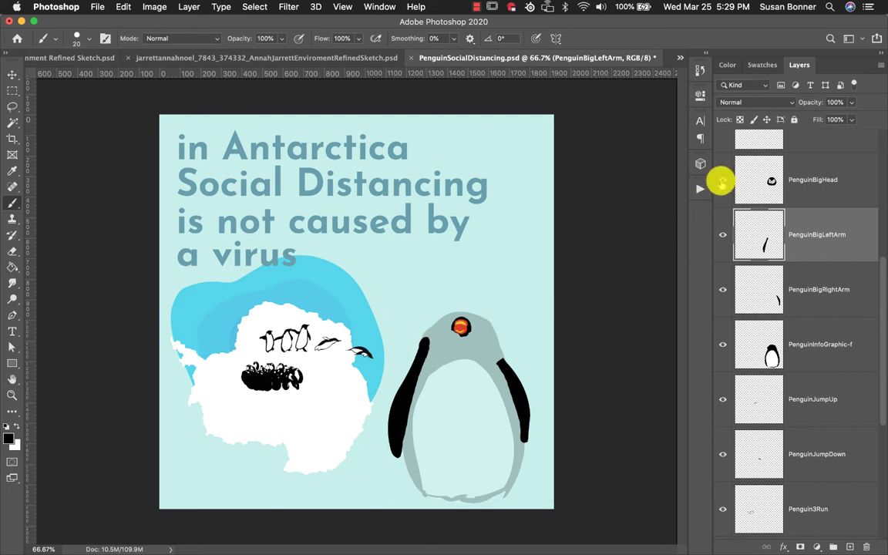
pyautogui.click(722, 179)
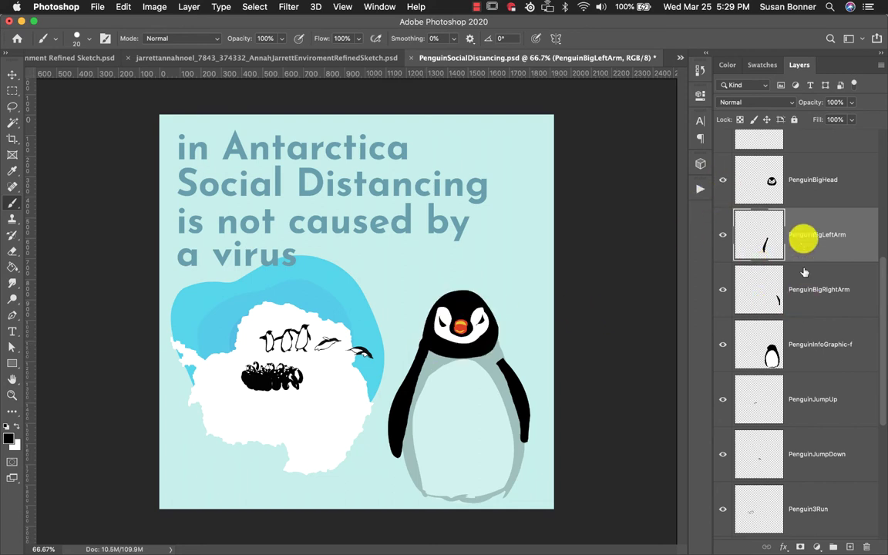
# Step: Restore PenguinInfoGraphic-f to 100% opacity, save the document, and minimize Photoshop
pyautogui.click(802, 352)
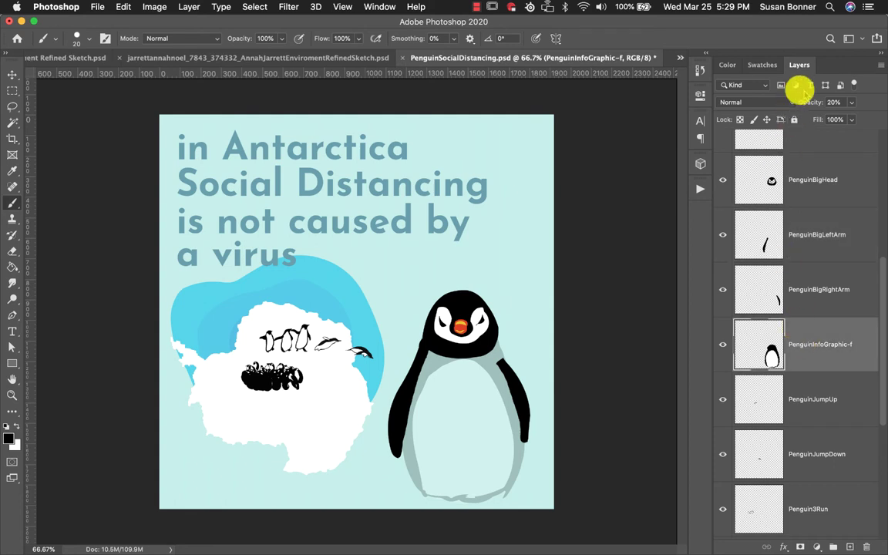
pyautogui.moveTo(832, 118); pyautogui.dragTo(878, 118)
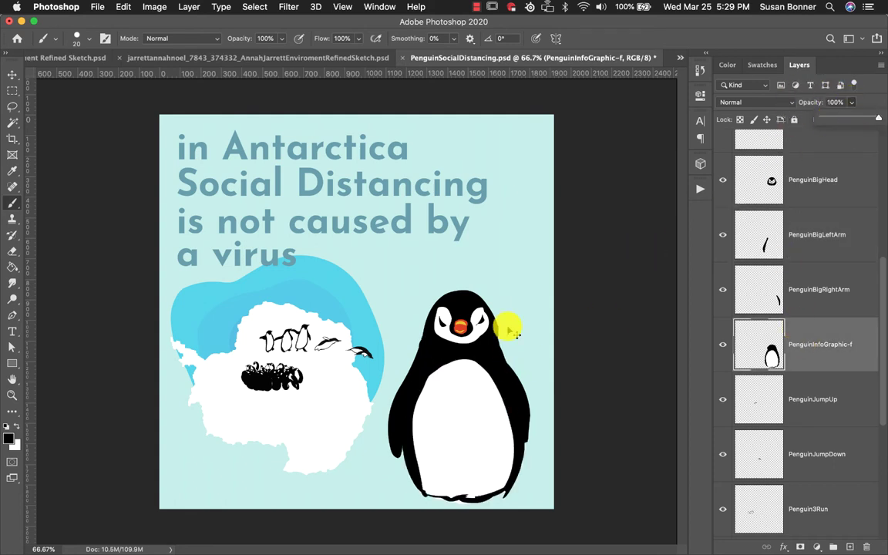
pyautogui.hotkey('ctrl', 's')
pyautogui.click(24, 20)
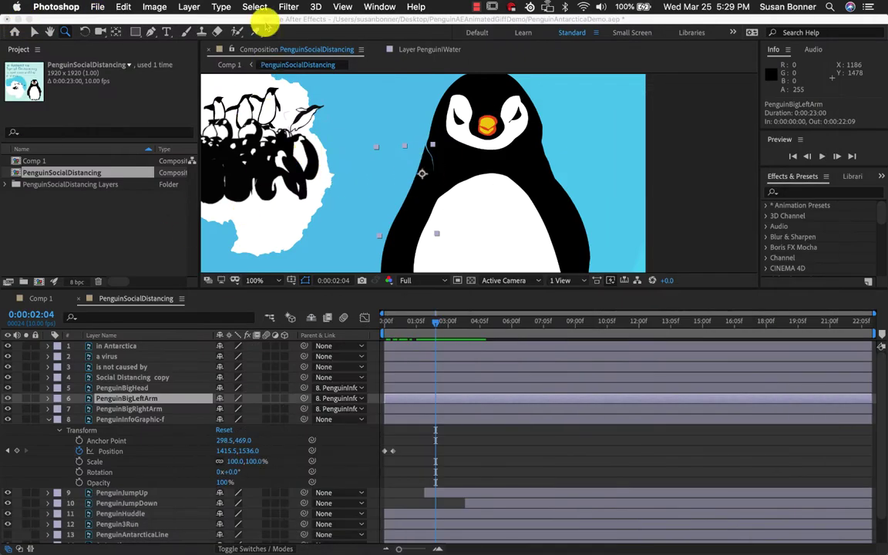
# Step: Reload the redrawn arm in After Effects and start the work area at 0:00:00:04
pyautogui.click(254, 75)
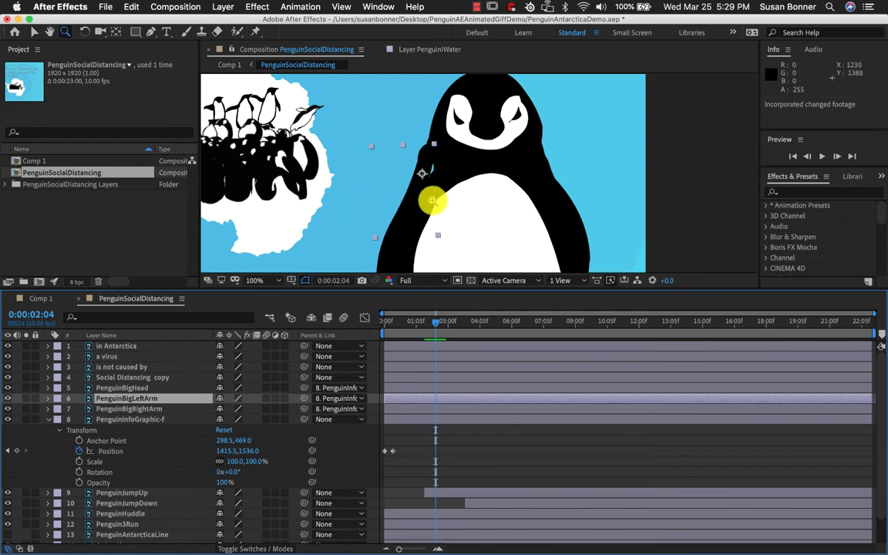
pyautogui.moveTo(436, 324); pyautogui.dragTo(397, 333)
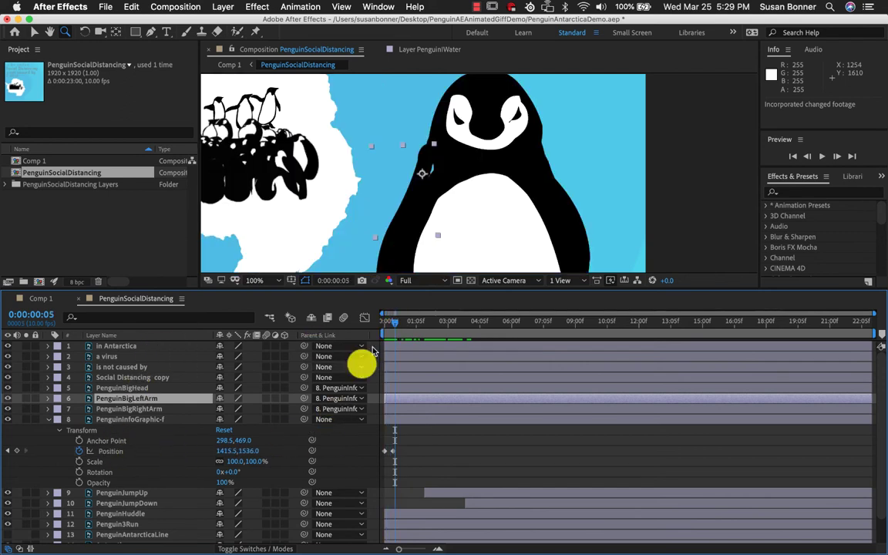
pyautogui.moveTo(394, 324); pyautogui.dragTo(391, 325)
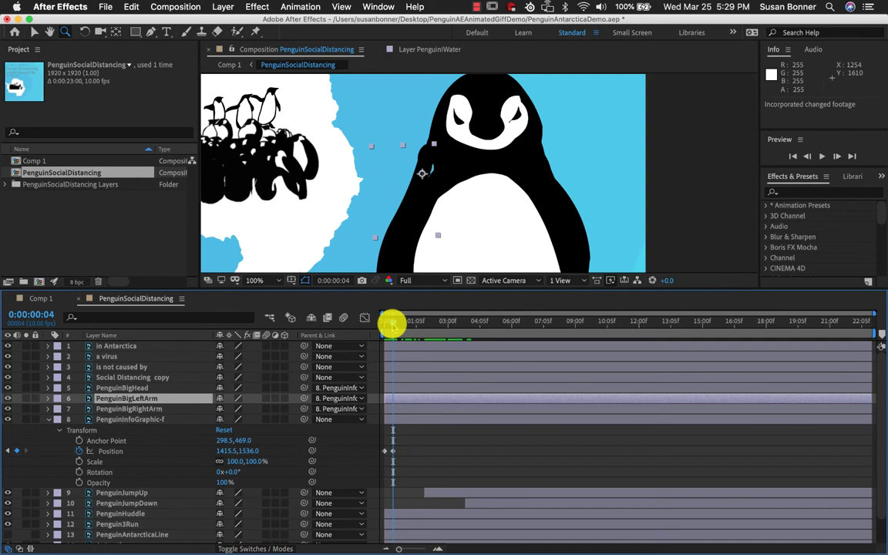
pyautogui.press('b')
# Step: Nudge the left arm slightly right in the composition
pyautogui.press('v')
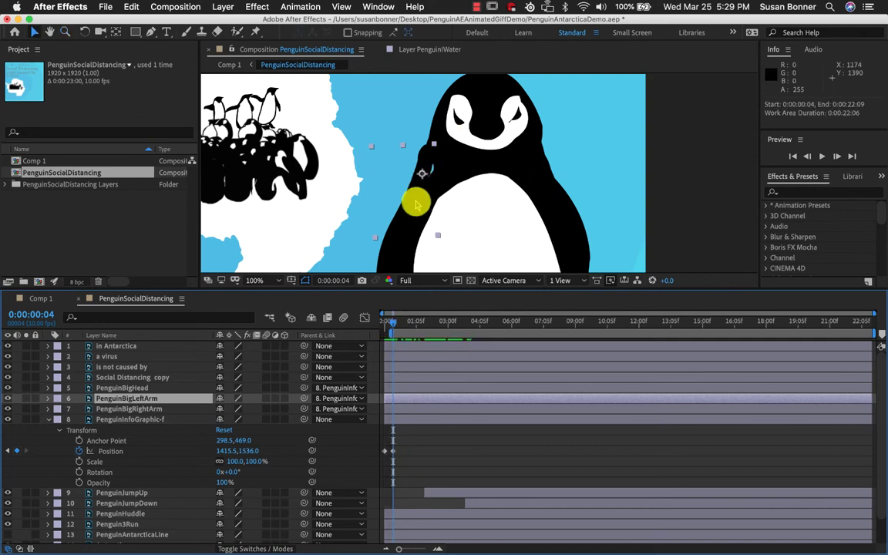
pyautogui.moveTo(416, 205); pyautogui.dragTo(419, 204)
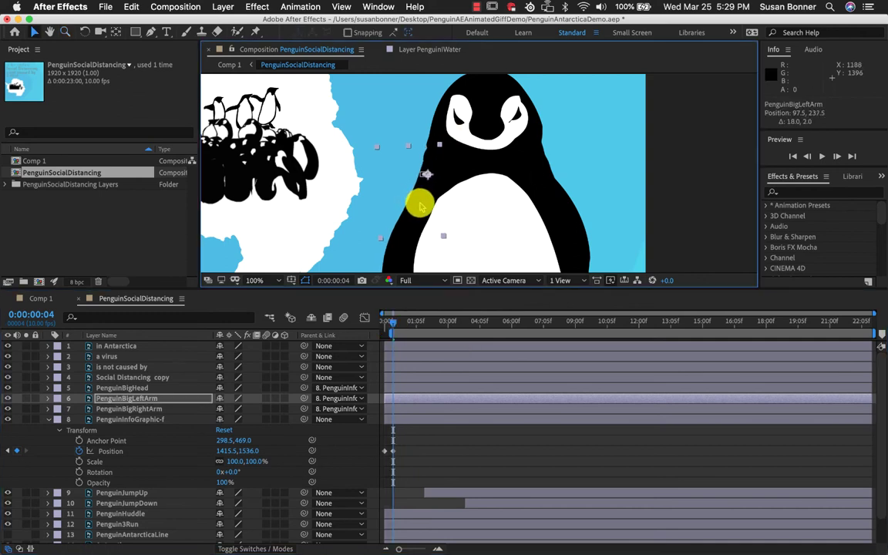
pyautogui.moveTo(394, 322)
pyautogui.mouseDown()
pyautogui.moveTo(385, 322)
pyautogui.moveTo(464, 327)
pyautogui.moveTo(423, 331)
pyautogui.moveTo(454, 338)
pyautogui.moveTo(387, 333)
pyautogui.moveTo(381, 324)
pyautogui.mouseUp()
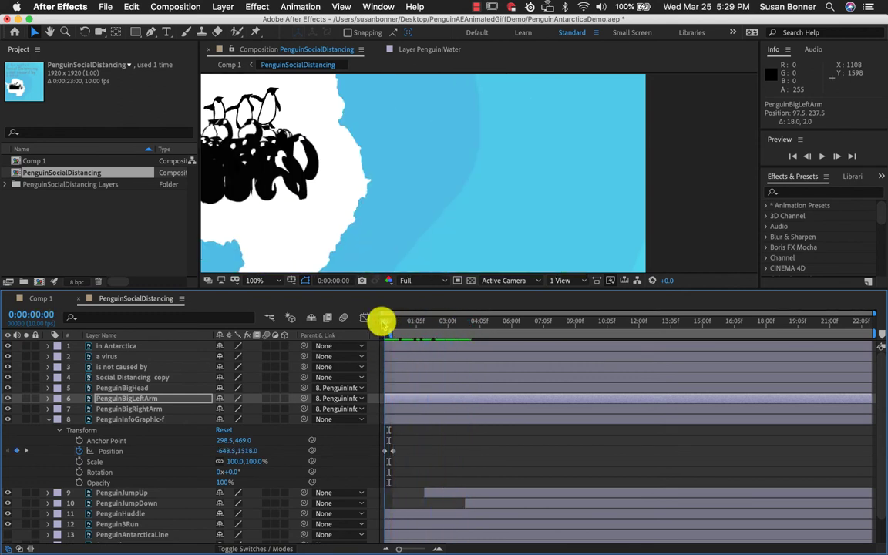
# Step: Review PenguinInfoGraphic-f's opening Position keyframes, then collapse that layer's properties
pyautogui.click(393, 452)
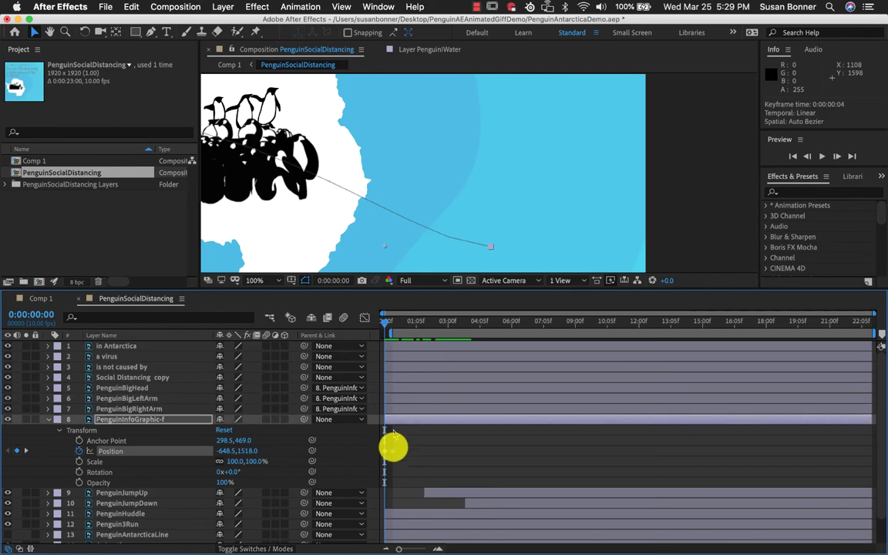
pyautogui.moveTo(386, 323); pyautogui.dragTo(393, 323)
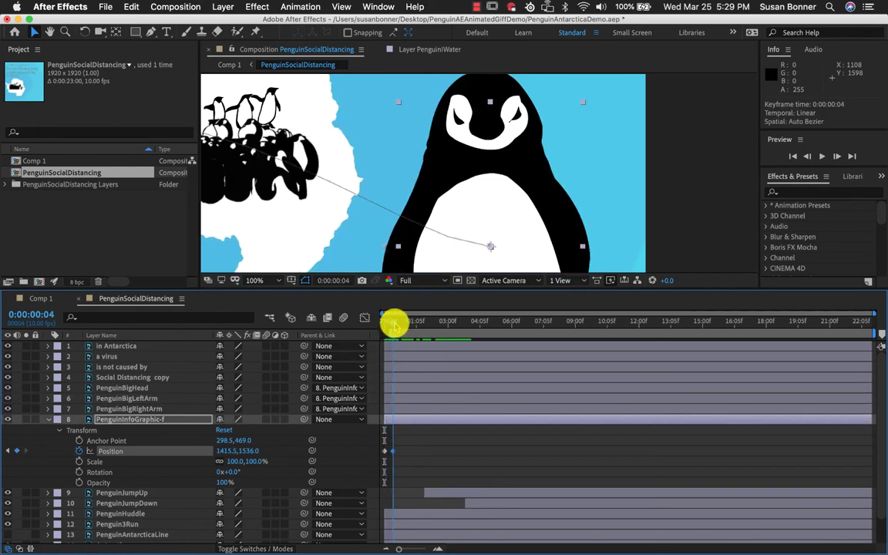
pyautogui.click(392, 452)
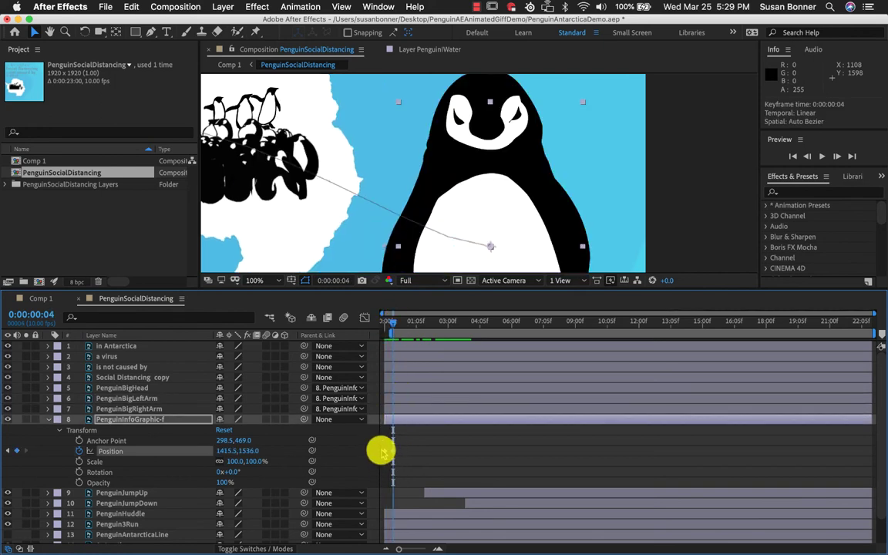
pyautogui.click(382, 451)
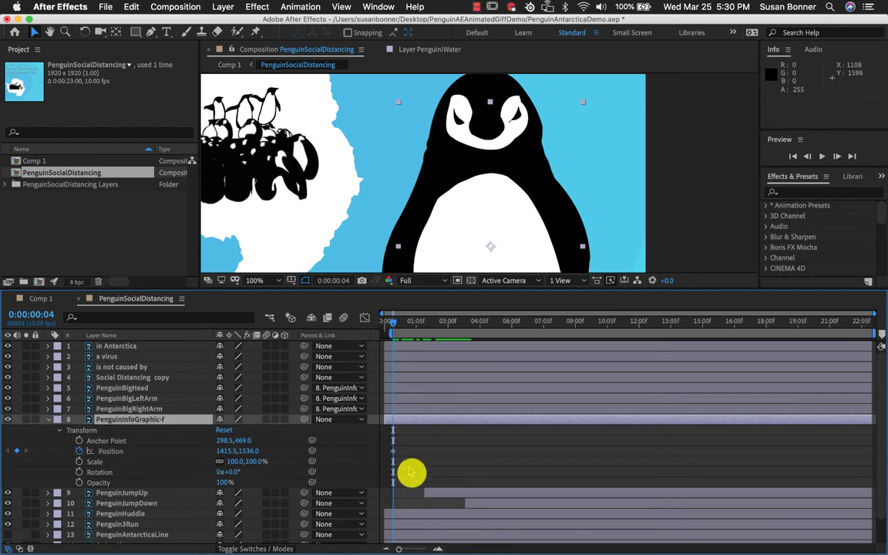
pyautogui.moveTo(386, 323); pyautogui.dragTo(375, 348)
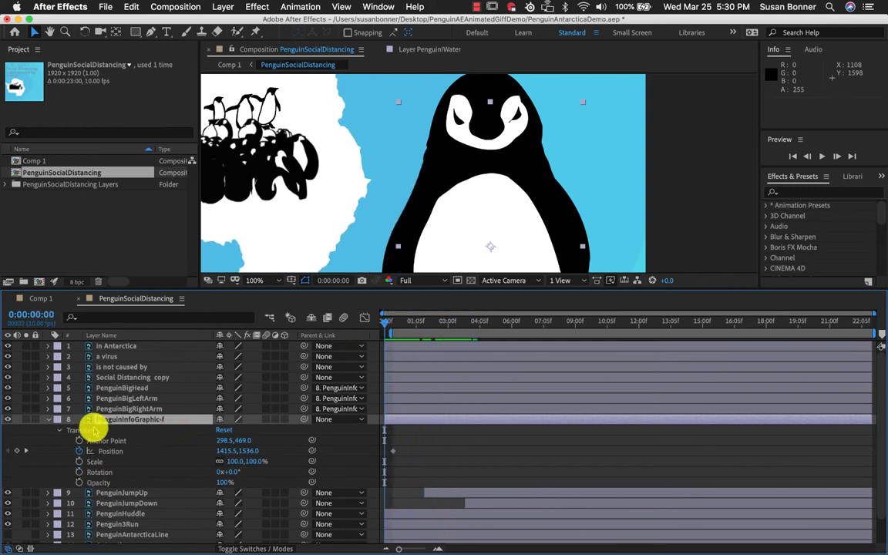
pyautogui.click(390, 450)
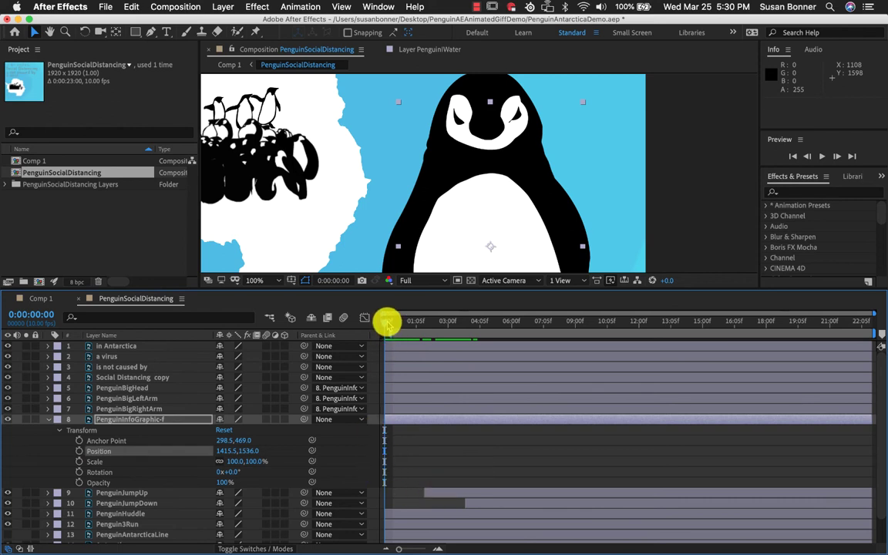
pyautogui.moveTo(386, 322); pyautogui.dragTo(397, 339)
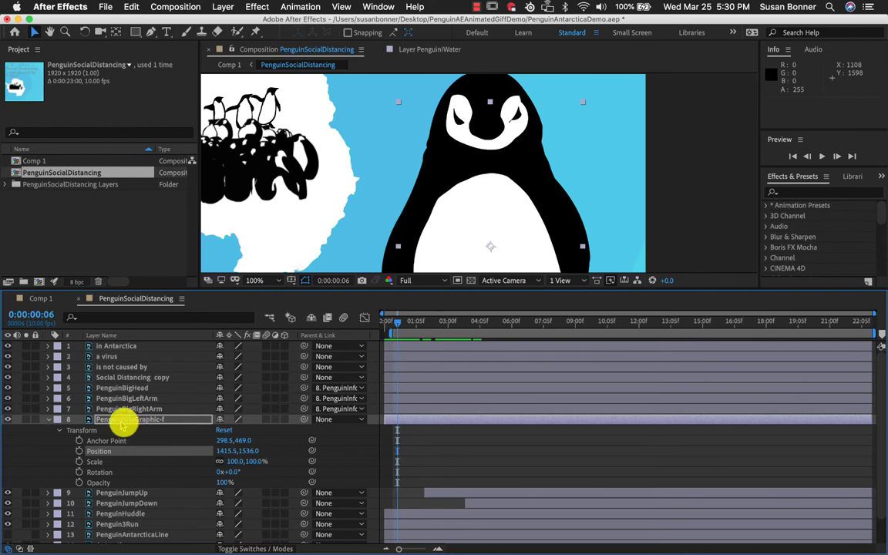
pyautogui.click(47, 419)
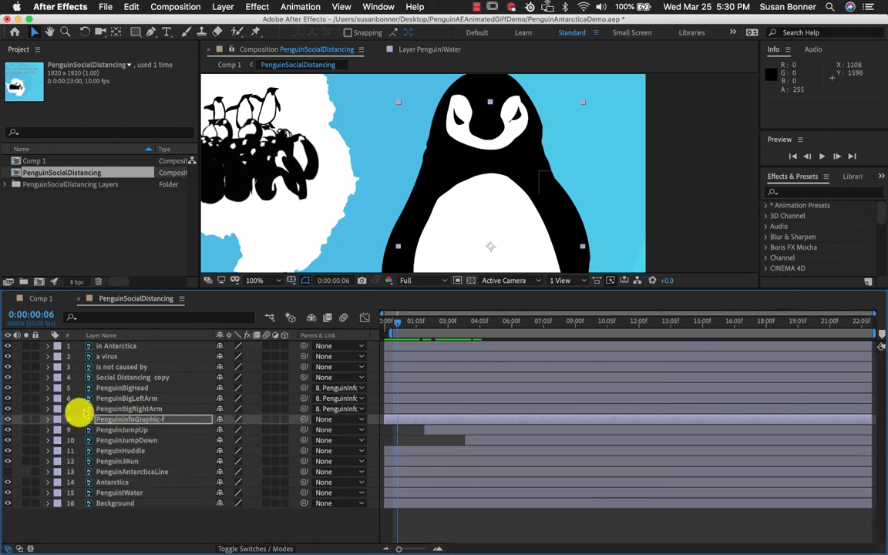
# Step: Zoom out to show the whole frame and look through the Edit menu's undo history
pyautogui.press('z')
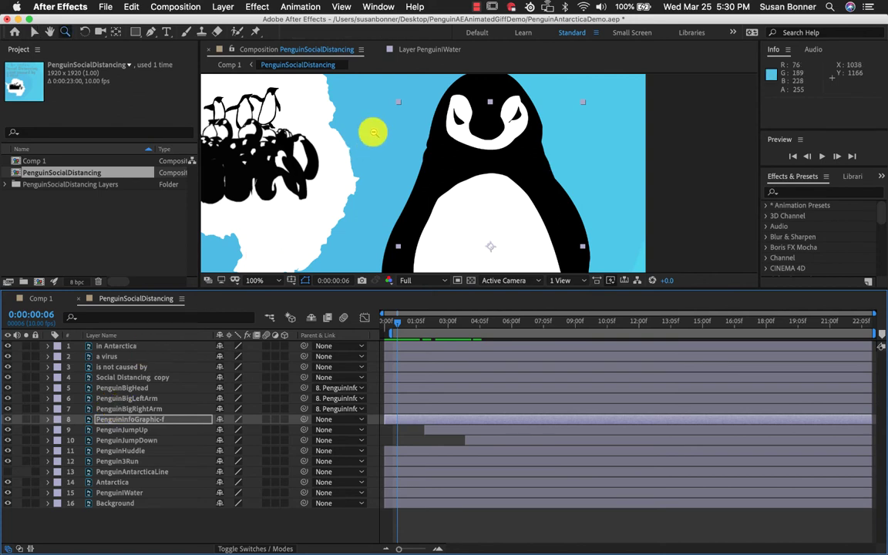
pyautogui.keyDown('alt'); pyautogui.click(374, 134); pyautogui.keyUp('alt')
pyautogui.keyDown('alt'); pyautogui.click(386, 165); pyautogui.keyUp('alt')
pyautogui.keyDown('alt'); pyautogui.click(395, 198); pyautogui.keyUp('alt')
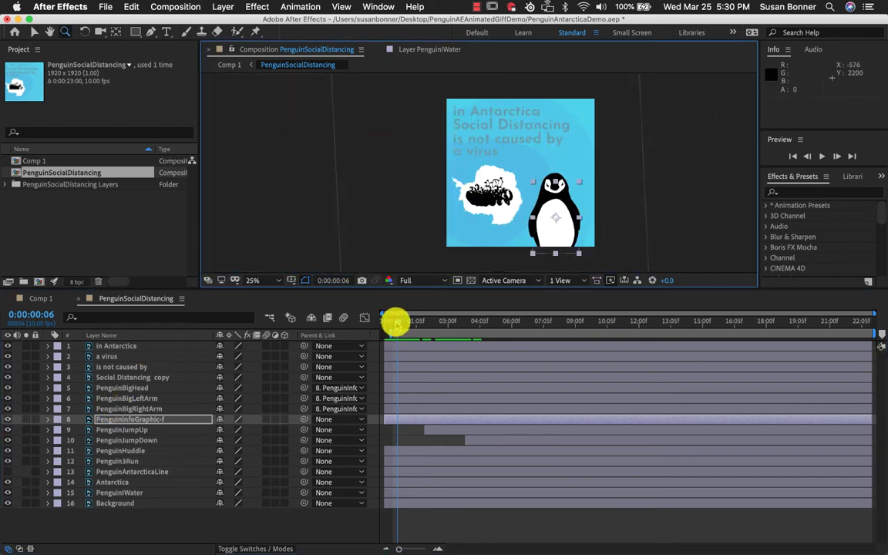
pyautogui.moveTo(396, 321)
pyautogui.mouseDown()
pyautogui.moveTo(409, 321)
pyautogui.moveTo(372, 335)
pyautogui.moveTo(389, 333)
pyautogui.mouseUp()
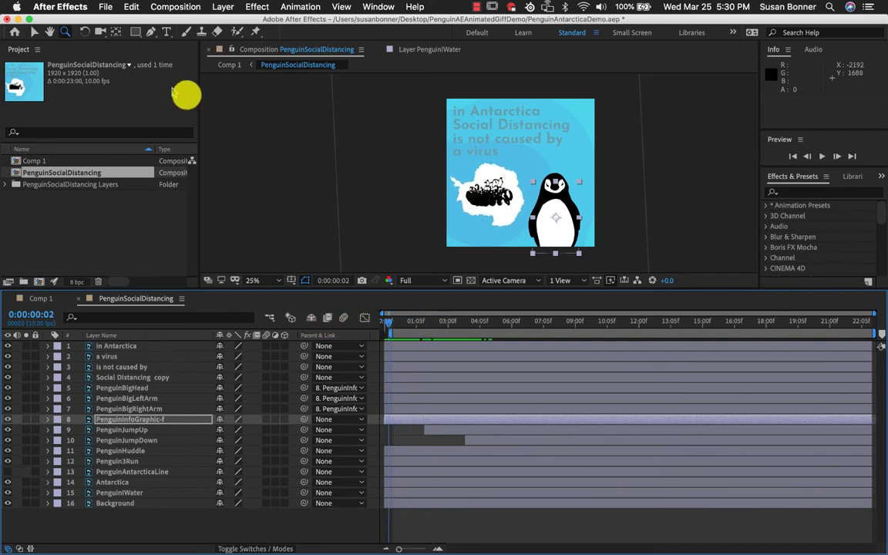
pyautogui.click(130, 7)
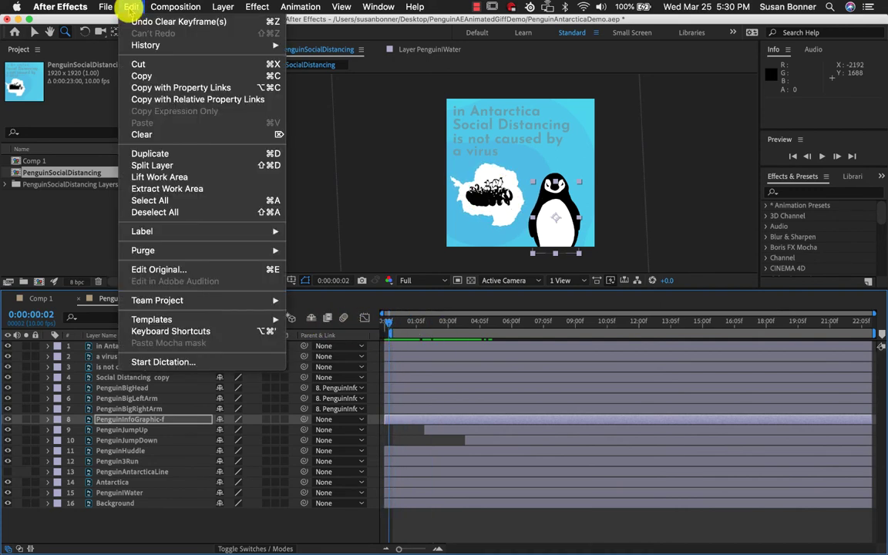
pyautogui.moveTo(145, 45)
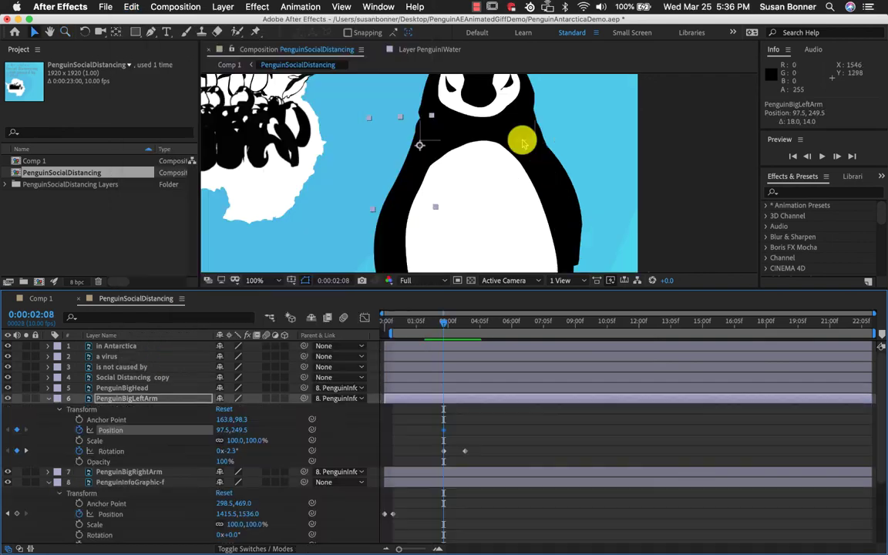
# Step: At 50% zoom, delete the 13.3° Rotation keyframe at 0:00:03:08 so the arm holds -2.3°
pyautogui.moveTo(445, 326)
pyautogui.mouseDown()
pyautogui.moveTo(469, 323)
pyautogui.moveTo(442, 325)
pyautogui.moveTo(463, 327)
pyautogui.moveTo(440, 316)
pyautogui.moveTo(458, 325)
pyautogui.mouseUp()
pyautogui.press('z')
pyautogui.keyDown('alt'); pyautogui.click(436, 249); pyautogui.keyUp('alt')
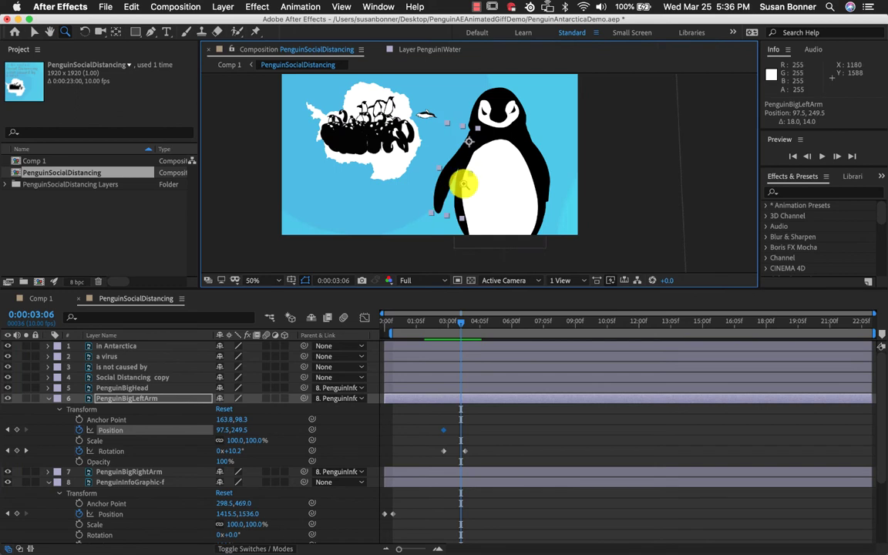
pyautogui.moveTo(460, 326)
pyautogui.mouseDown()
pyautogui.moveTo(440, 322)
pyautogui.moveTo(473, 328)
pyautogui.moveTo(433, 320)
pyautogui.moveTo(467, 323)
pyautogui.mouseUp()
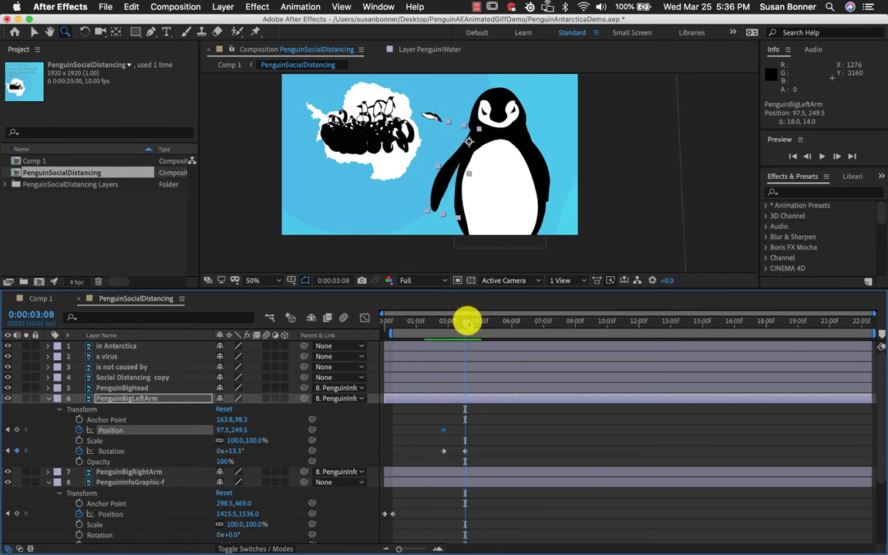
pyautogui.moveTo(464, 322); pyautogui.dragTo(446, 325)
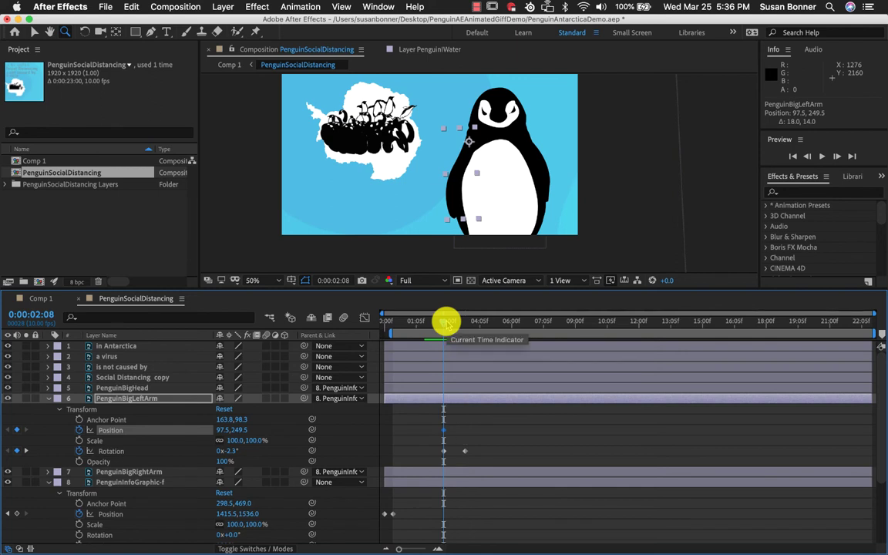
pyautogui.click(464, 451)
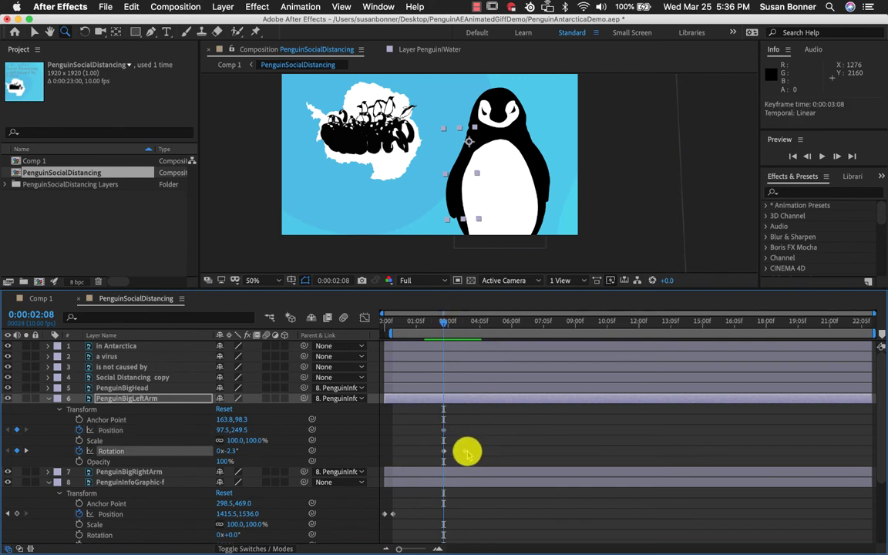
pyautogui.moveTo(444, 325); pyautogui.dragTo(470, 322)
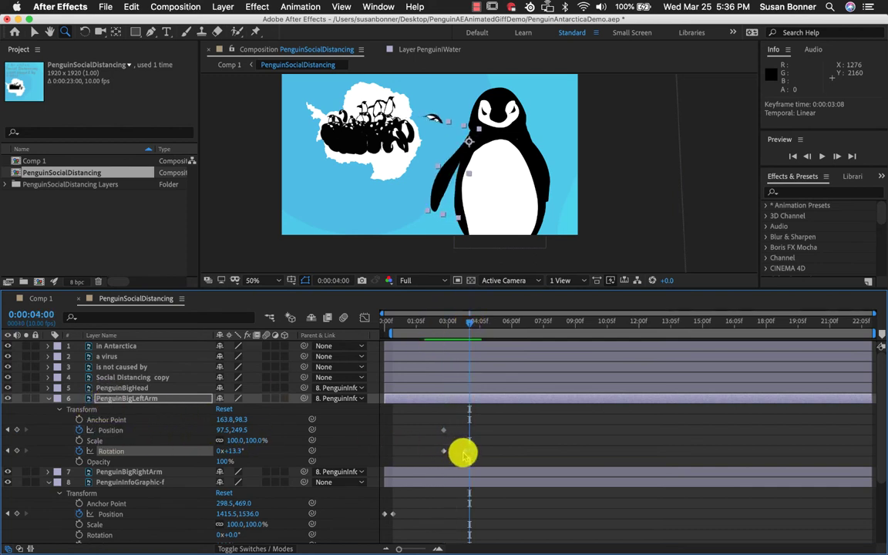
pyautogui.press('Delete')
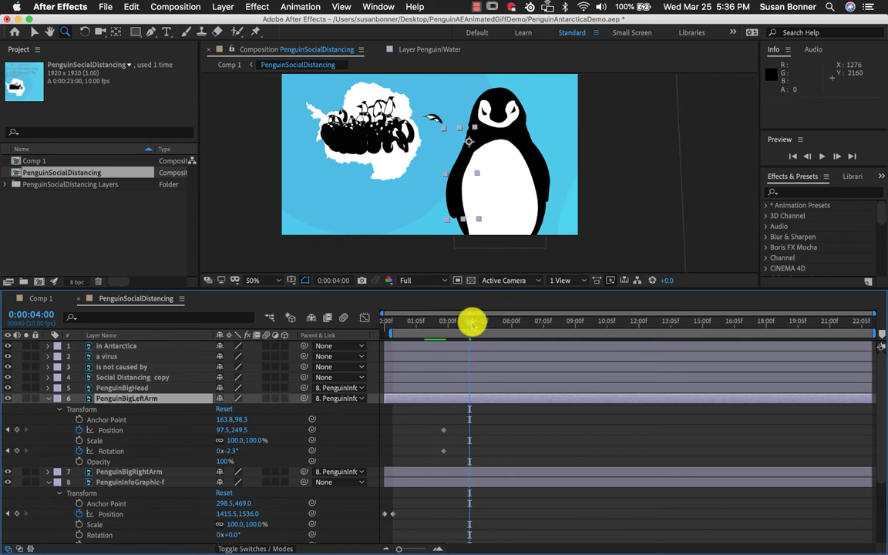
pyautogui.moveTo(472, 321); pyautogui.dragTo(437, 325)
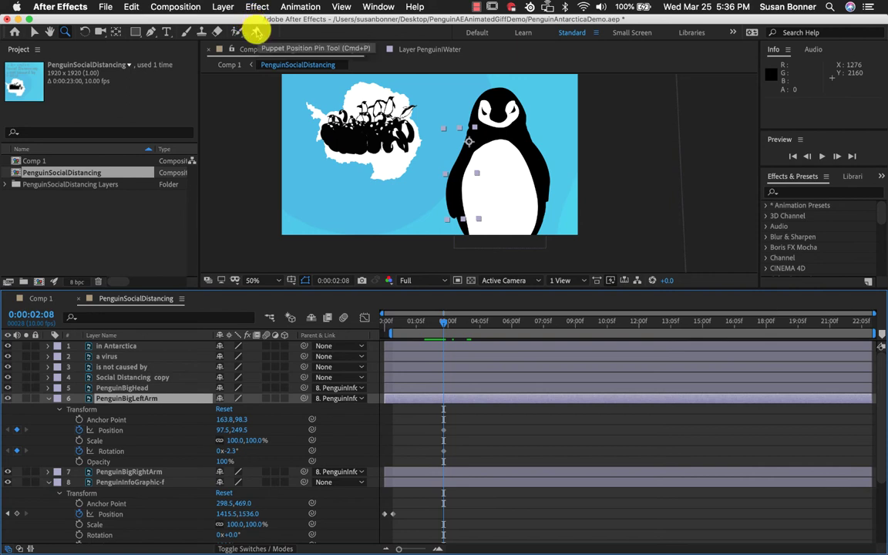
# Step: Place three Puppet pins on the left arm: top, middle and lower end
pyautogui.click(256, 32)
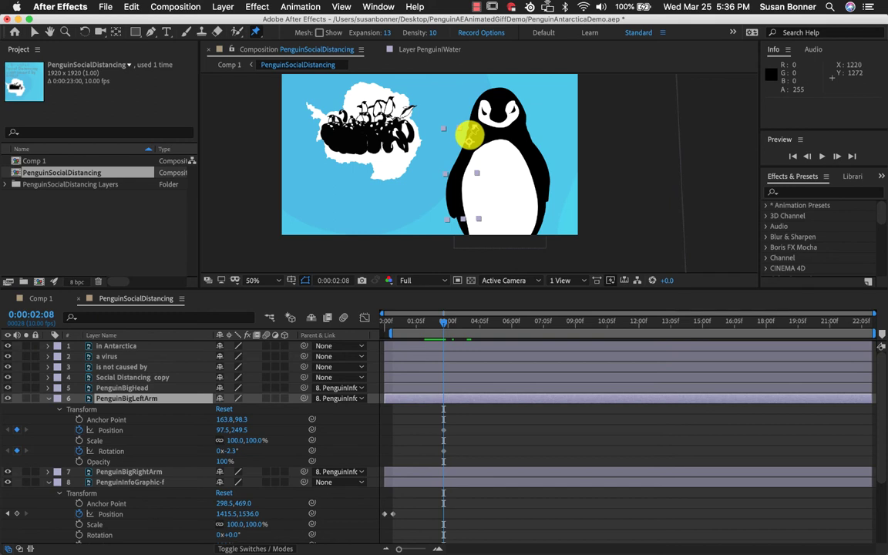
pyautogui.click(469, 137)
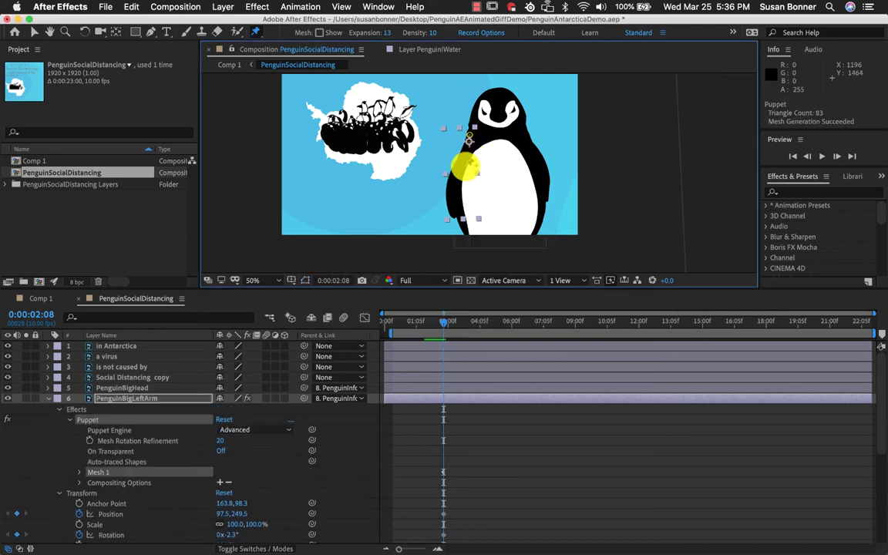
pyautogui.click(455, 173)
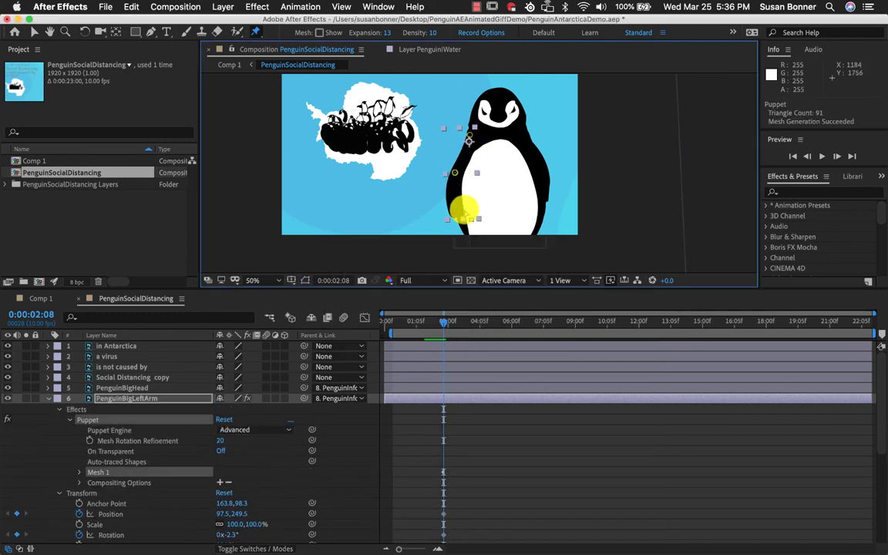
pyautogui.click(454, 212)
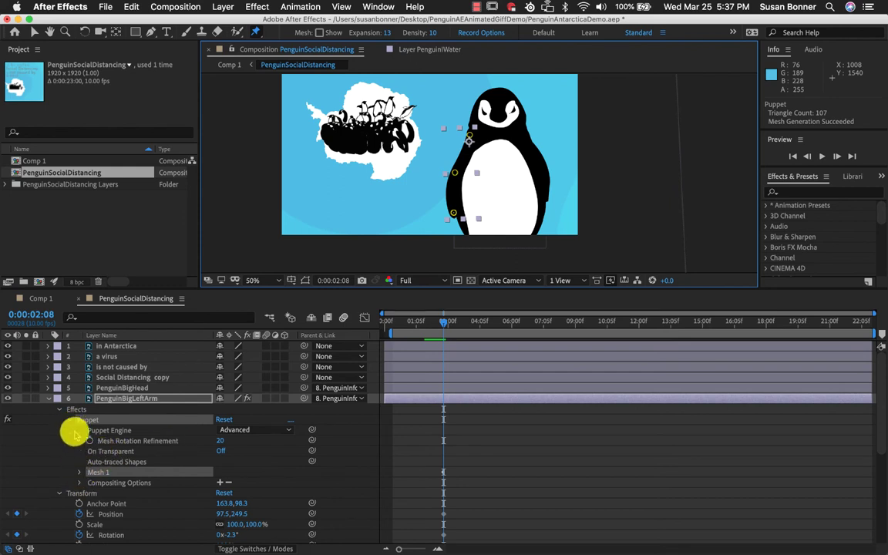
# Step: Expand Puppet > Mesh 1 > Deform and reveal Position for Puppet Pins 3, 2 and 1
pyautogui.click(60, 409)
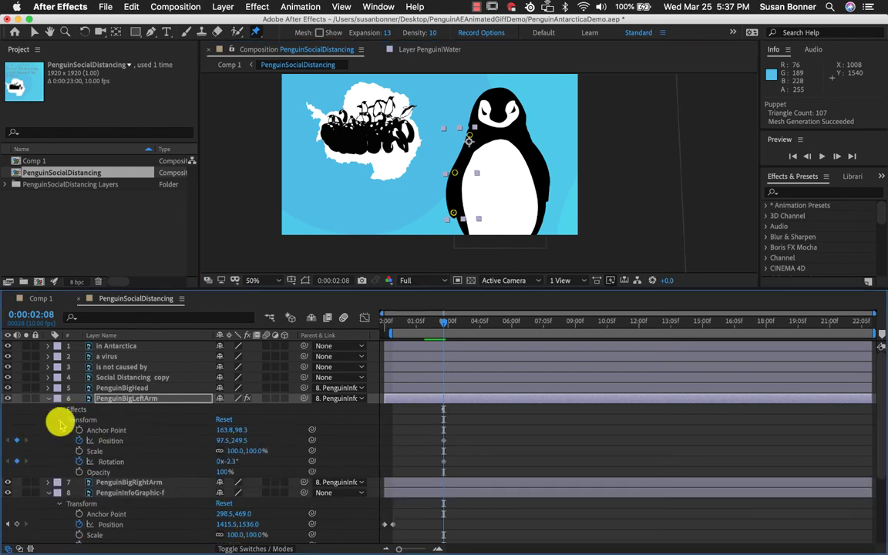
pyautogui.click(59, 420)
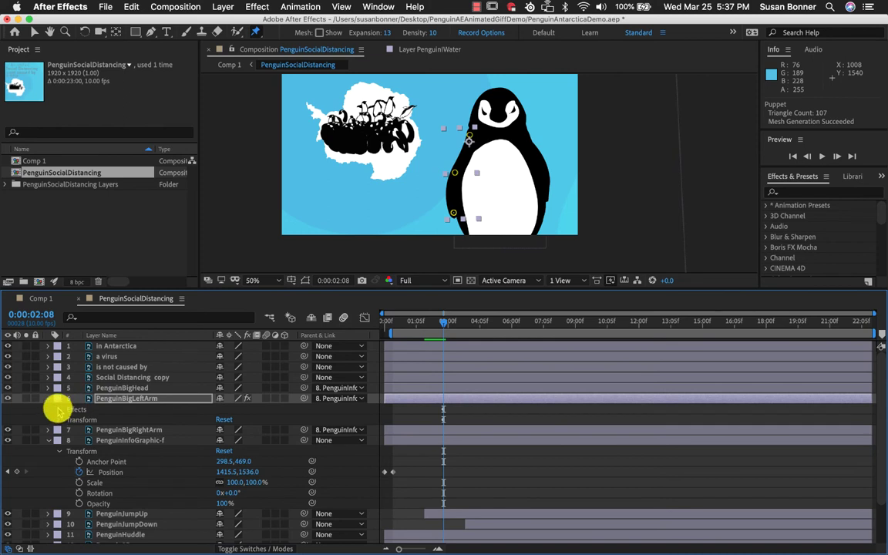
pyautogui.click(59, 409)
pyautogui.click(71, 421)
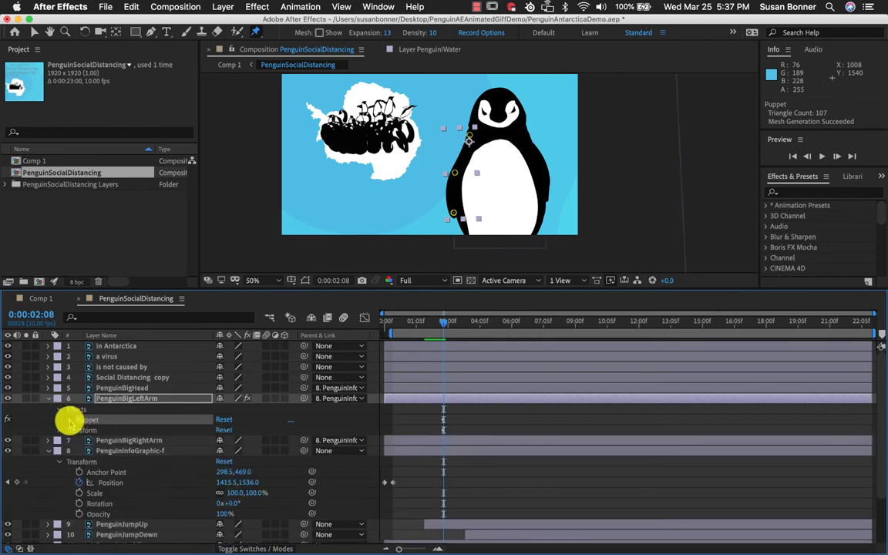
pyautogui.click(70, 420)
pyautogui.click(81, 471)
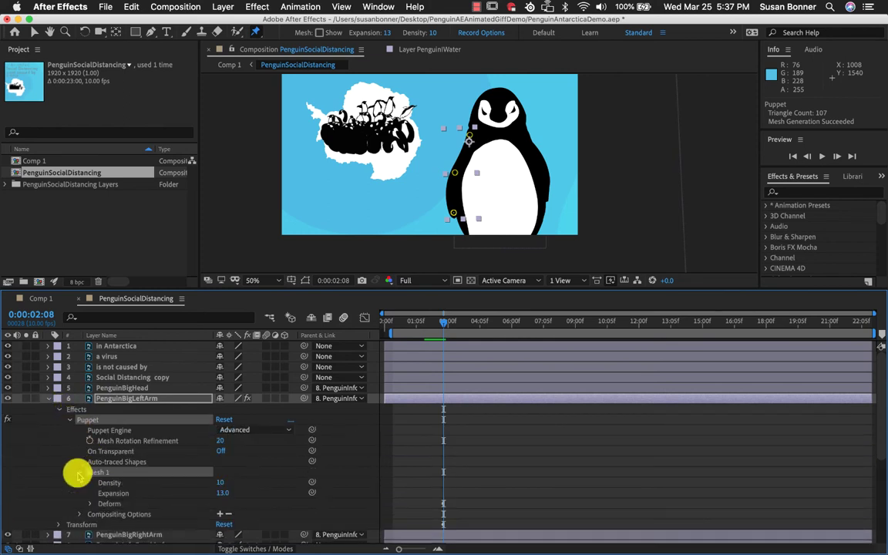
pyautogui.scroll(-2, 104, 460)
pyautogui.click(89, 451)
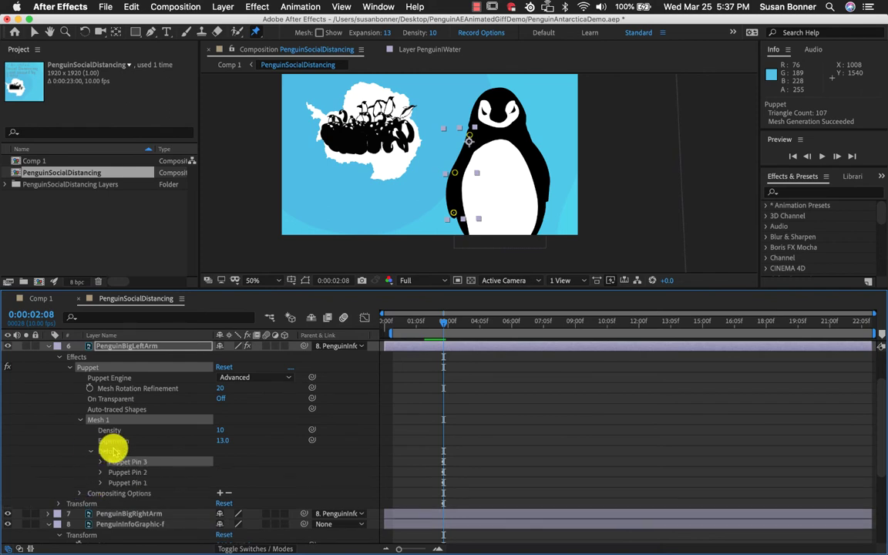
pyautogui.scroll(-1, 114, 448)
pyautogui.click(100, 430)
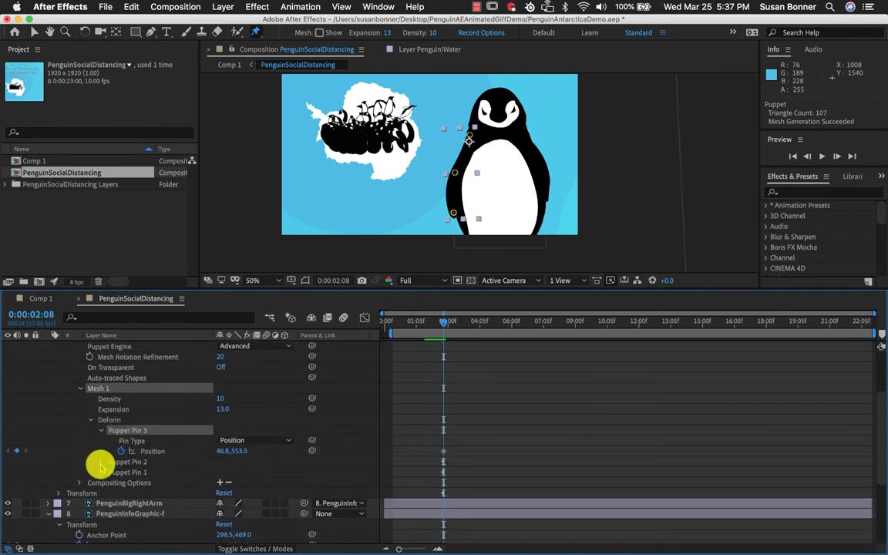
pyautogui.click(100, 462)
pyautogui.click(100, 493)
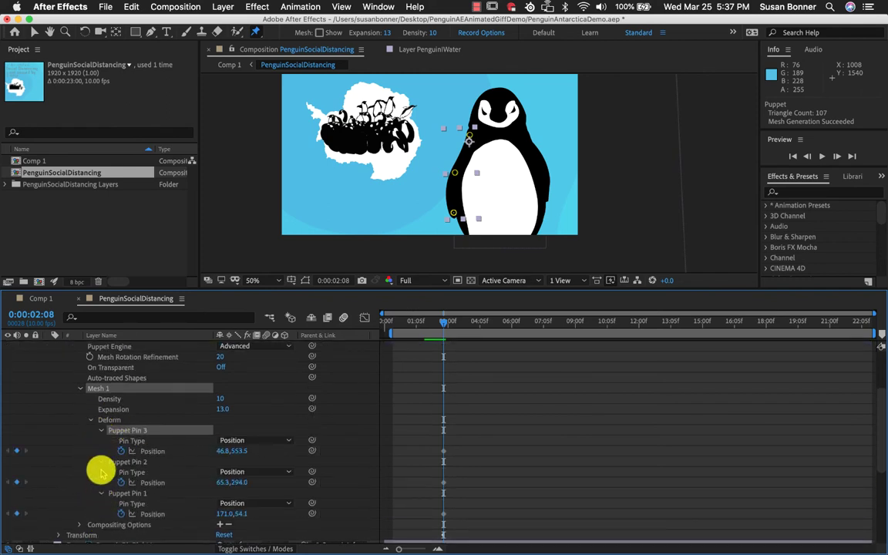
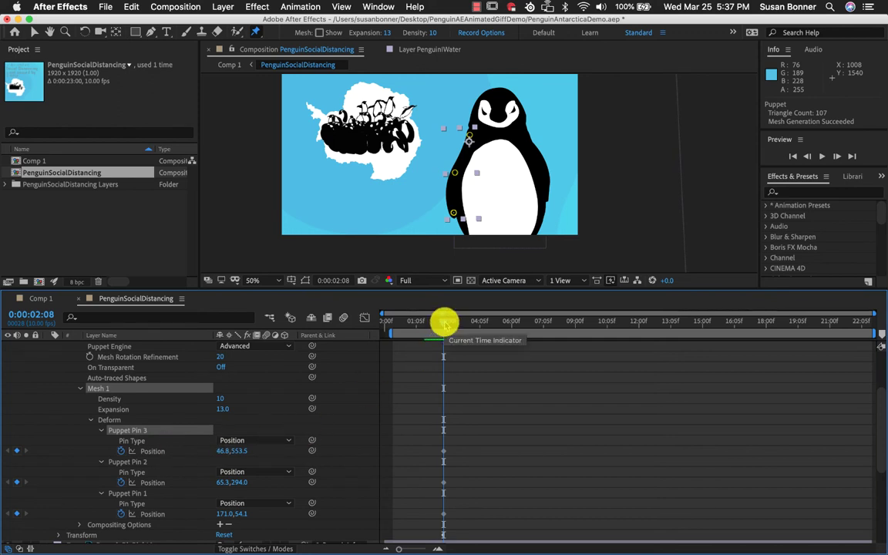
# Step: At 3:07, drag Pin 3 to swing the penguin's flipper outward to the left, then compare with 2:08
pyautogui.moveTo(445, 324); pyautogui.dragTo(462, 322)
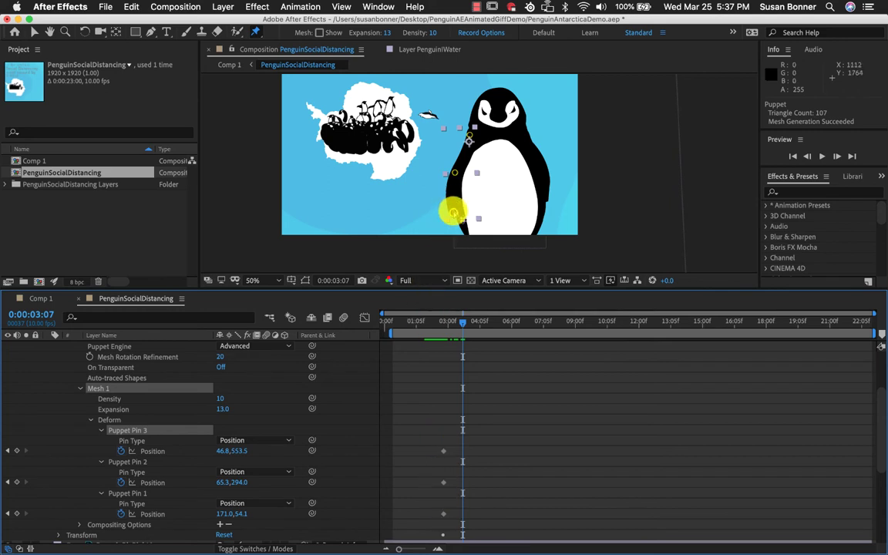
pyautogui.moveTo(454, 213); pyautogui.dragTo(436, 211)
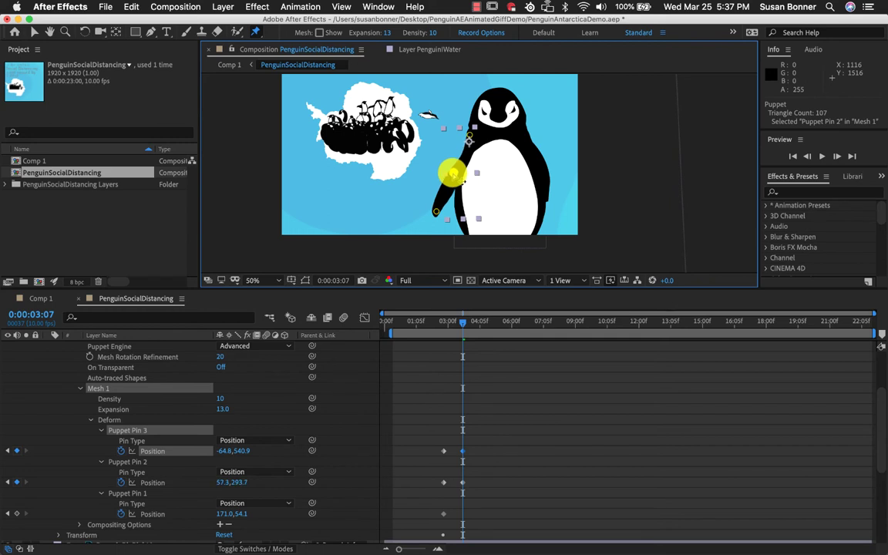
pyautogui.moveTo(461, 321); pyautogui.dragTo(462, 353)
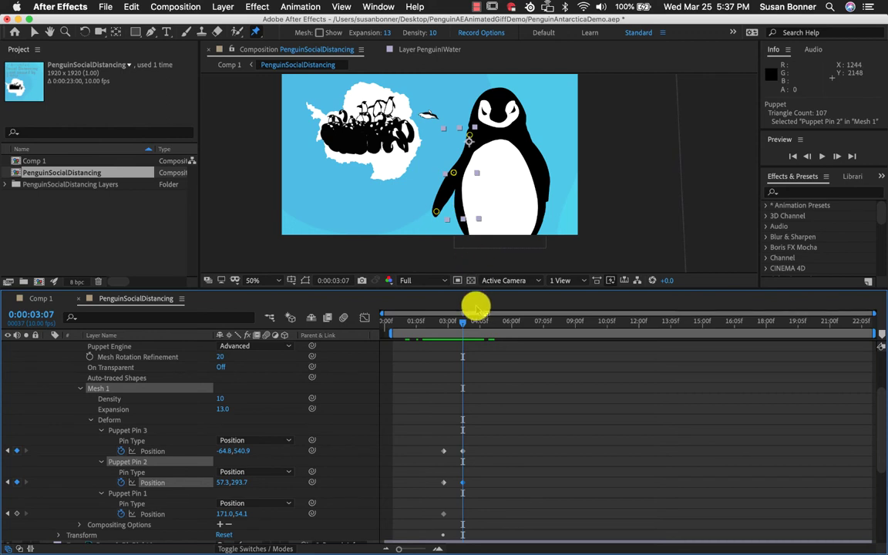
pyautogui.moveTo(463, 326); pyautogui.dragTo(444, 328)
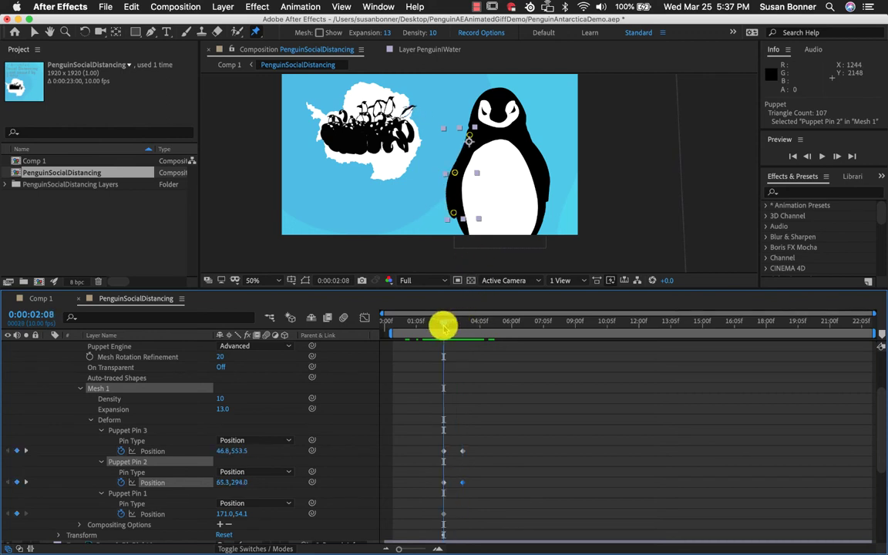
# Step: Select Puppet Pin 1, hide the pins and scrub through the flipper motion up to 3:07
pyautogui.click(468, 137)
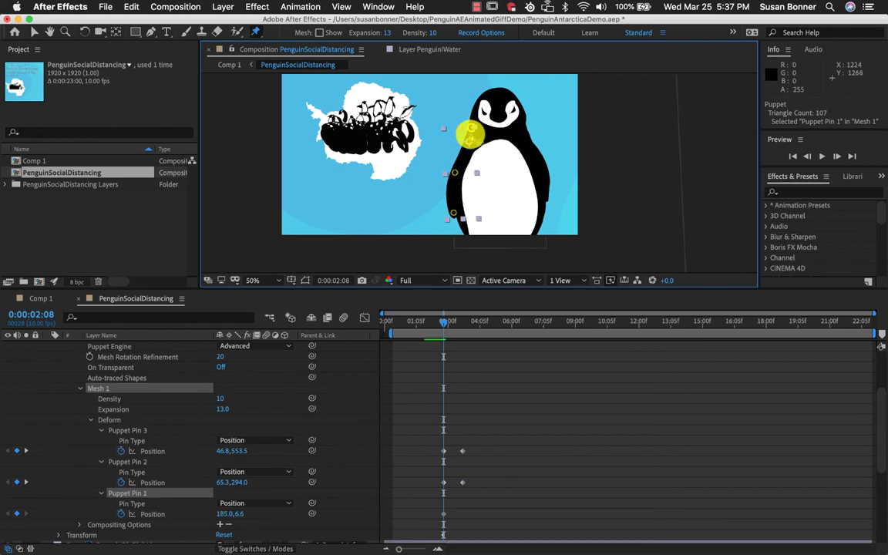
pyautogui.click(447, 329)
pyautogui.moveTo(443, 324); pyautogui.dragTo(467, 323)
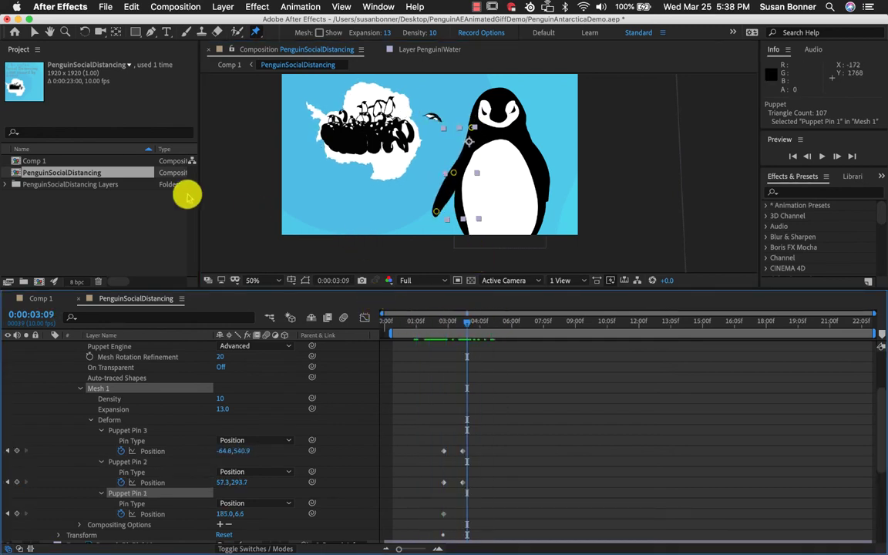
pyautogui.click(34, 32)
pyautogui.click(225, 165)
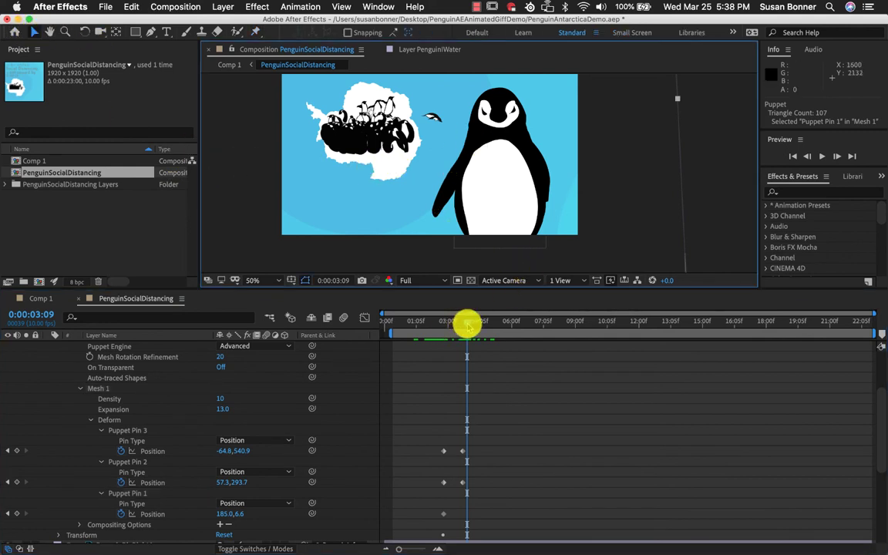
pyautogui.press('pagedown')
pyautogui.press('pagedown')
pyautogui.press('pagedown')
pyautogui.press('pagedown')
pyautogui.press('pagedown')
pyautogui.moveTo(451, 325)
pyautogui.mouseDown()
pyautogui.moveTo(440, 323)
pyautogui.moveTo(462, 324)
pyautogui.mouseUp()
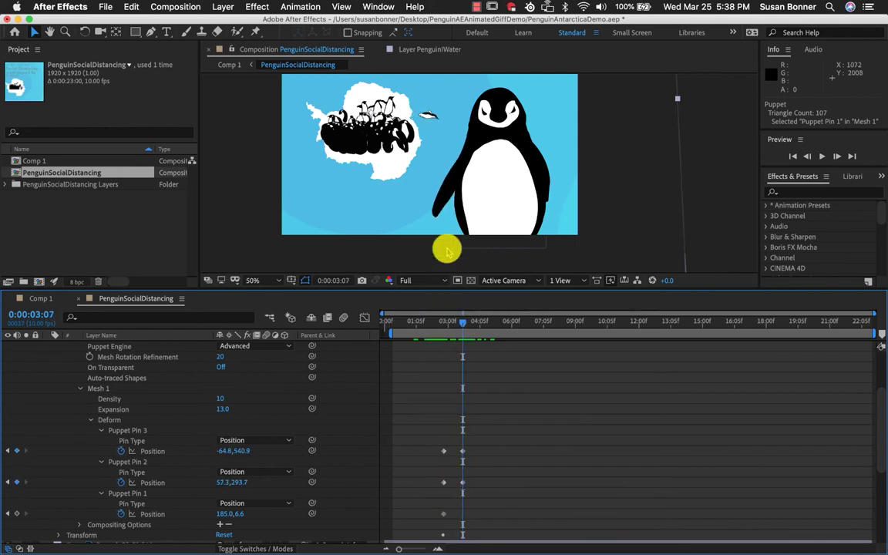
# Step: At 2:08, nudge the shoulder pin (Pin 1) slightly upward to 185.3,-1.4 and preview
pyautogui.click(444, 451)
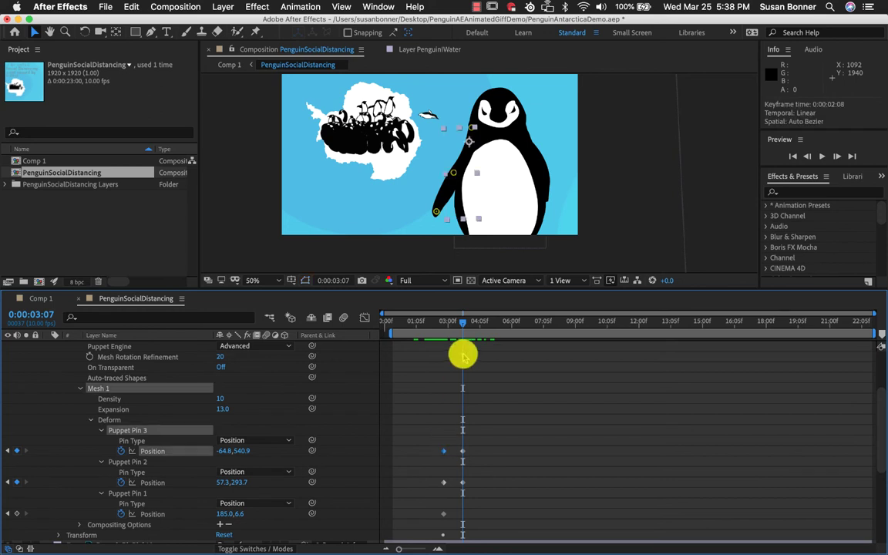
pyautogui.moveTo(460, 321)
pyautogui.mouseDown()
pyautogui.moveTo(434, 320)
pyautogui.moveTo(444, 322)
pyautogui.mouseUp()
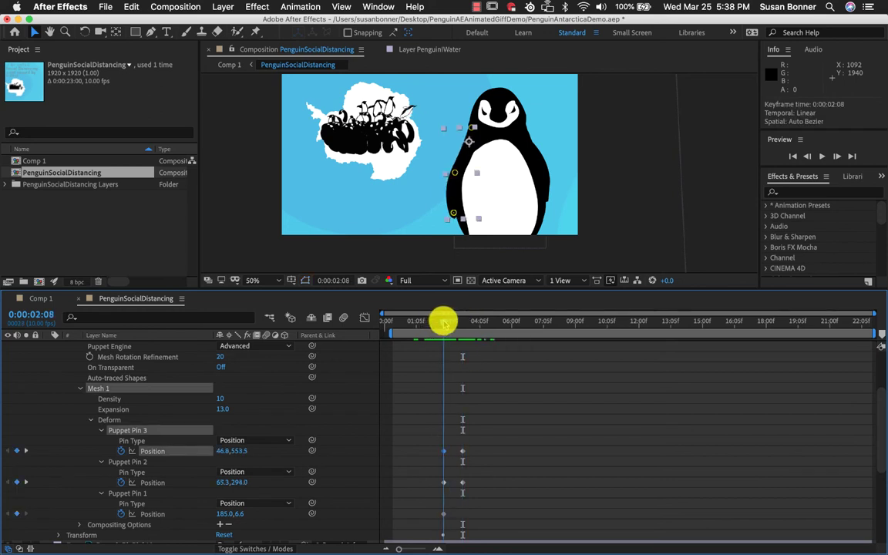
pyautogui.click(443, 514)
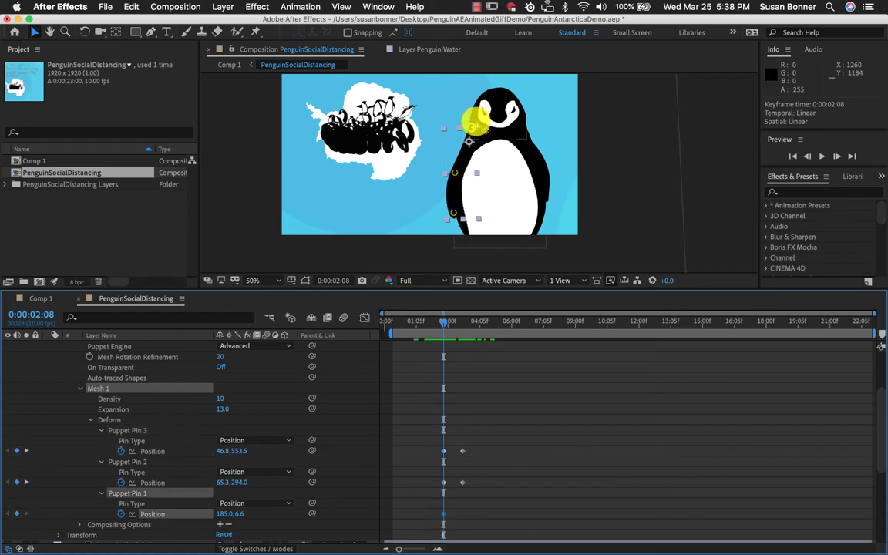
pyautogui.moveTo(470, 129); pyautogui.dragTo(468, 131)
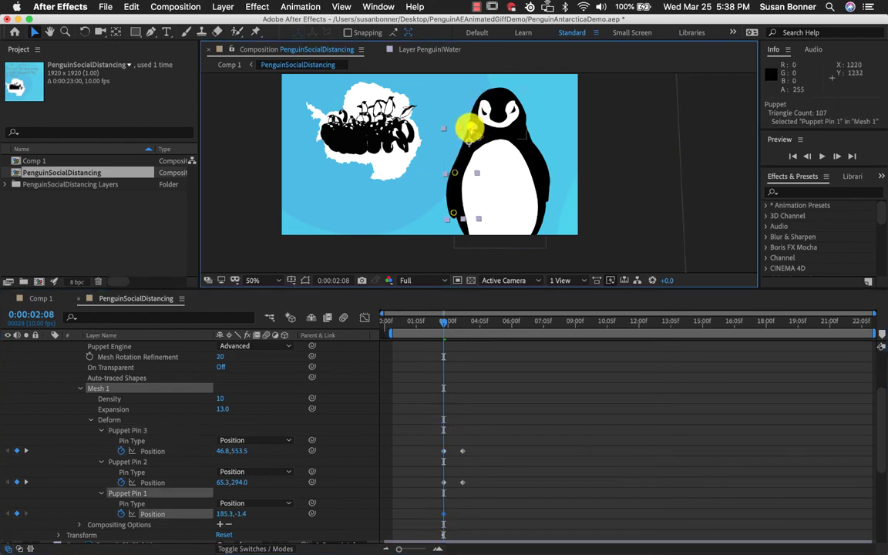
pyautogui.moveTo(443, 324); pyautogui.dragTo(418, 330)
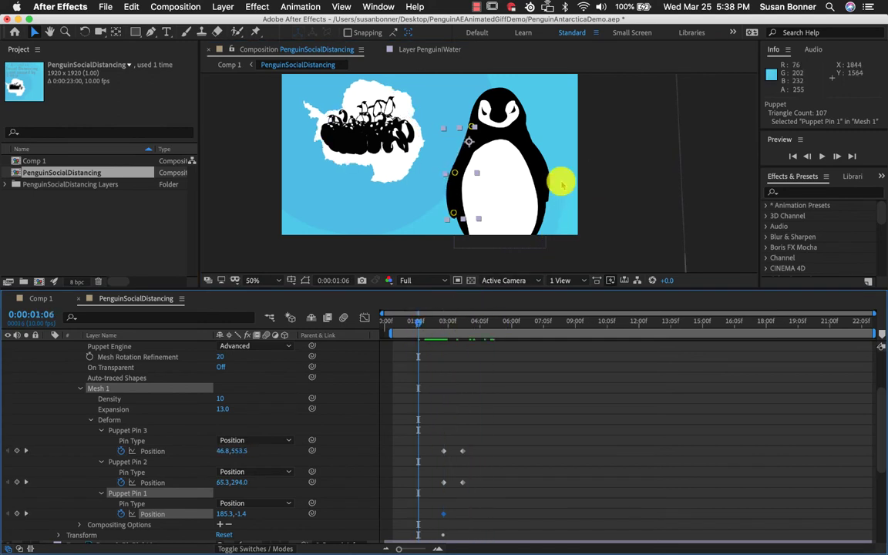
# Step: Zoom in and out on the penguin while scrubbing the timeline to watch the flipper swing
pyautogui.press('z')
pyautogui.click(476, 139)
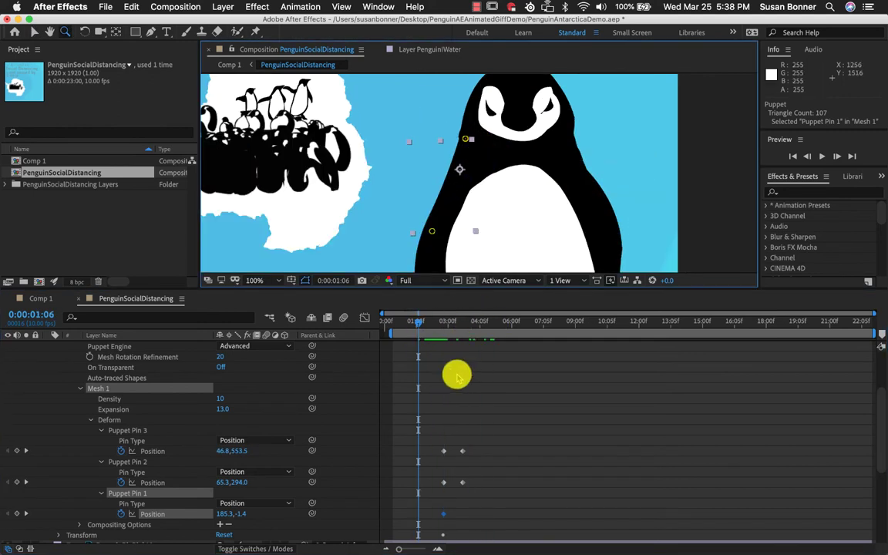
pyautogui.moveTo(422, 323)
pyautogui.mouseDown()
pyautogui.moveTo(480, 322)
pyautogui.moveTo(431, 325)
pyautogui.mouseUp()
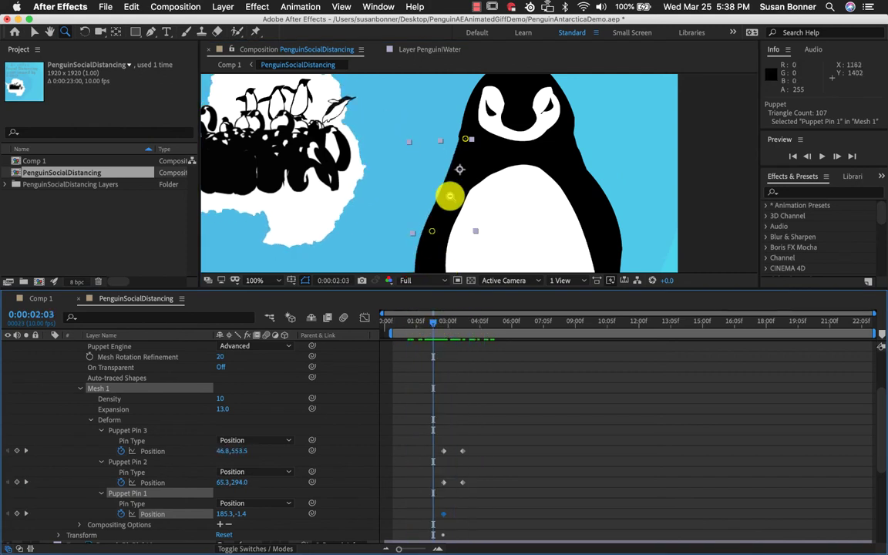
pyautogui.keyDown('alt'); pyautogui.click(457, 176); pyautogui.keyUp('alt')
pyautogui.keyDown('alt'); pyautogui.click(461, 176); pyautogui.keyUp('alt')
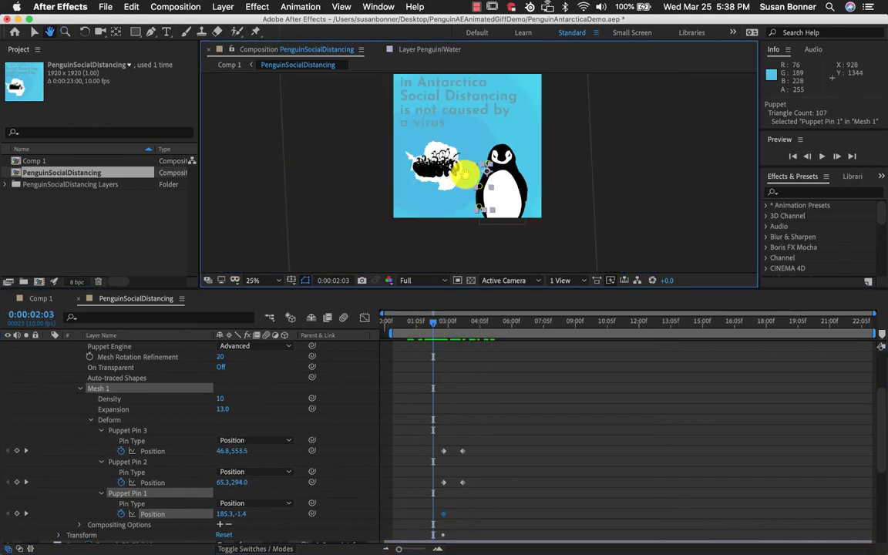
pyautogui.moveTo(434, 321)
pyautogui.mouseDown()
pyautogui.moveTo(393, 324)
pyautogui.moveTo(489, 331)
pyautogui.moveTo(432, 331)
pyautogui.moveTo(459, 334)
pyautogui.moveTo(440, 324)
pyautogui.mouseUp()
pyautogui.click(494, 228)
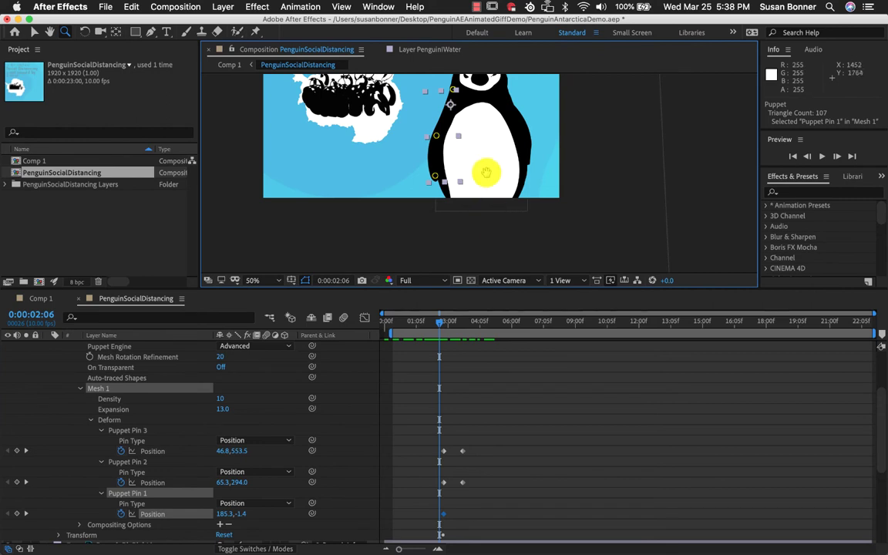
pyautogui.moveTo(487, 173); pyautogui.dragTo(483, 205)
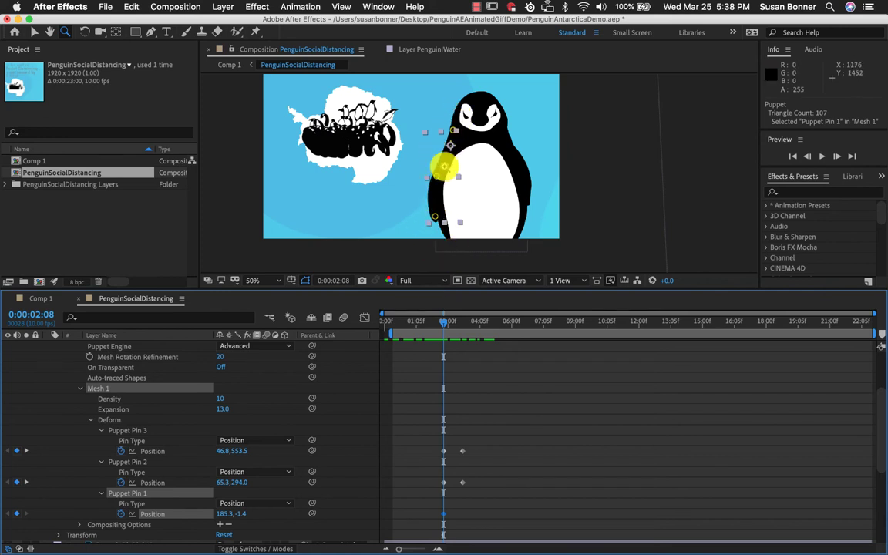
# Step: Select Puppet Pin 3 at the flipper tip and bring up the puppet pin tool variants
pyautogui.press('v')
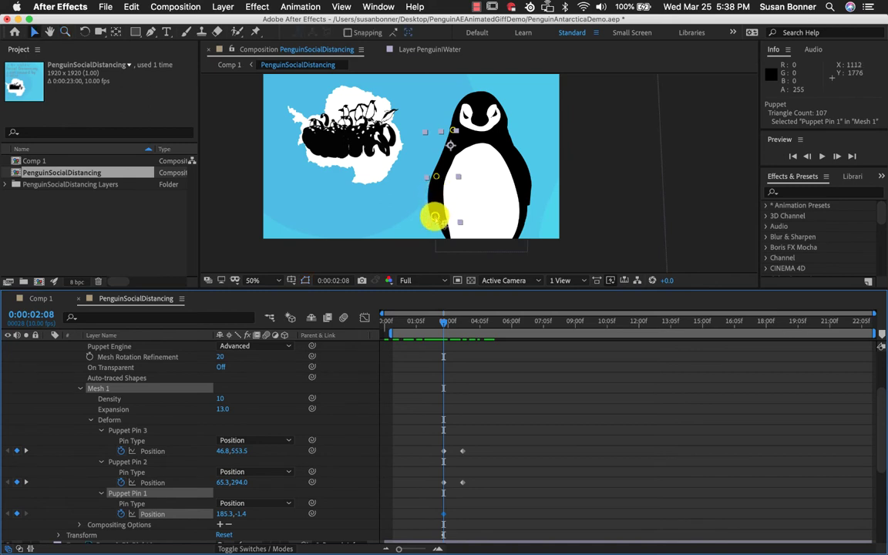
pyautogui.click(435, 218)
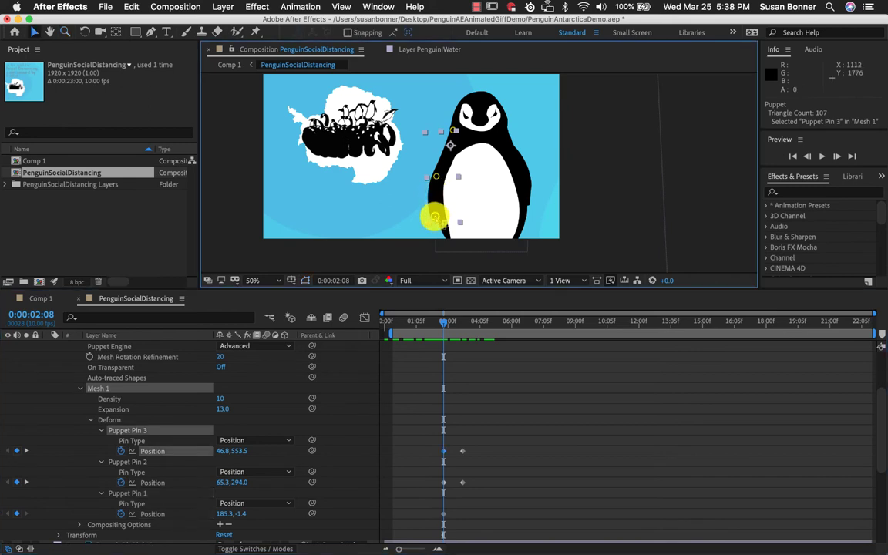
pyautogui.click(255, 34)
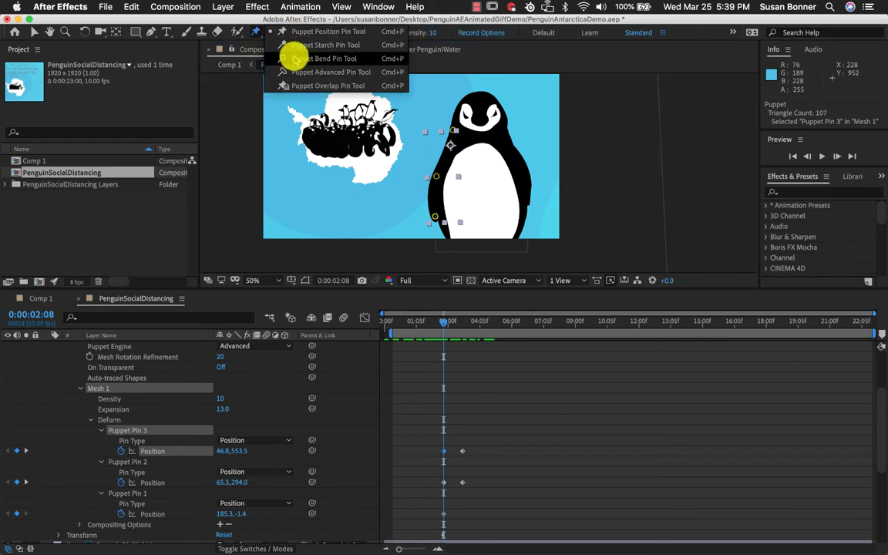
# Step: Keep the Puppet Position Pin tool, show the deformation mesh and zoom in on the flipper
pyautogui.click(255, 34)
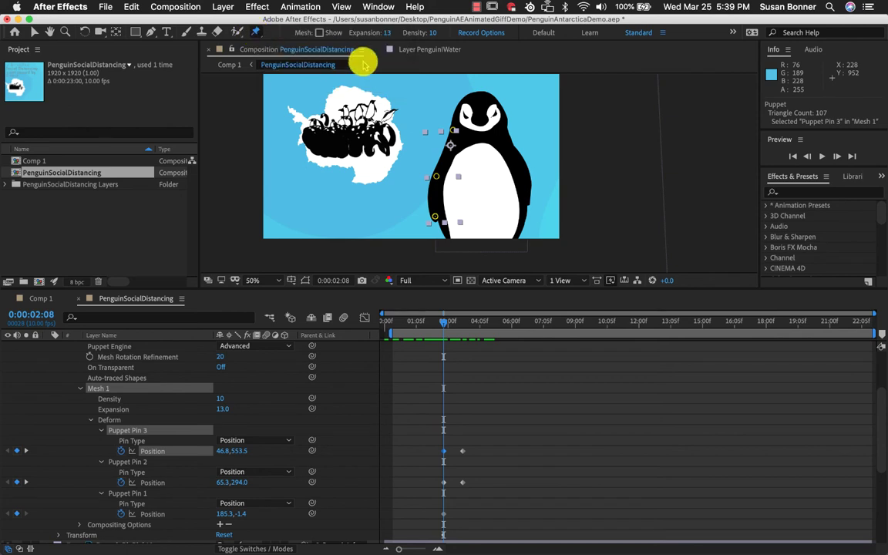
pyautogui.click(319, 34)
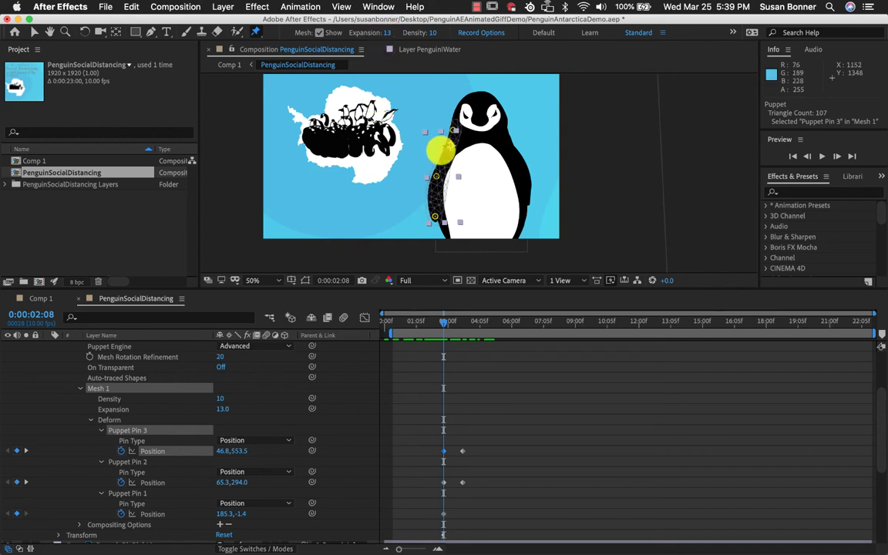
pyautogui.scroll(2, 445, 202)
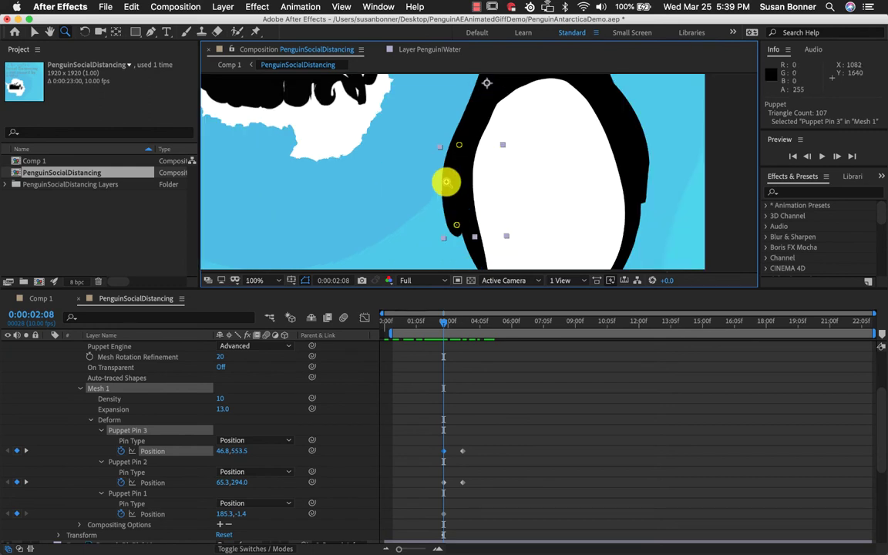
pyautogui.moveTo(469, 145); pyautogui.dragTo(460, 200)
pyautogui.press('v')
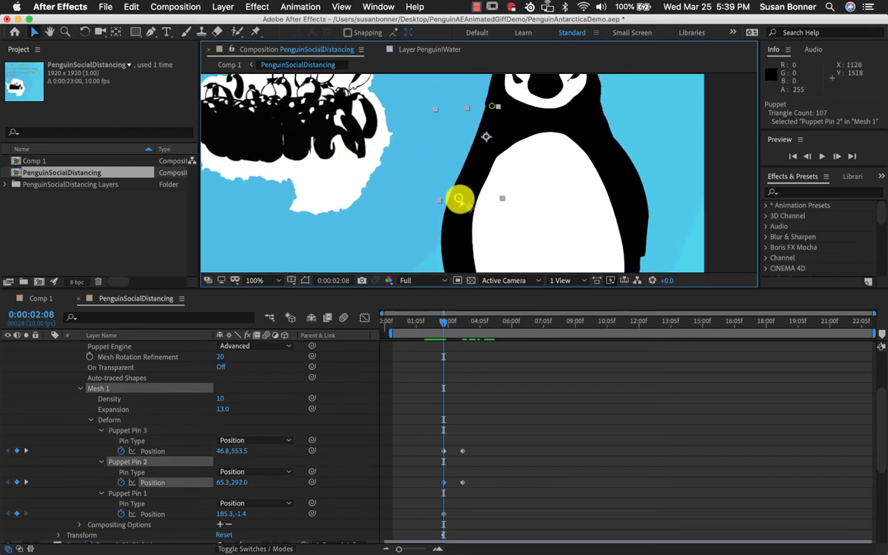
pyautogui.click(257, 32)
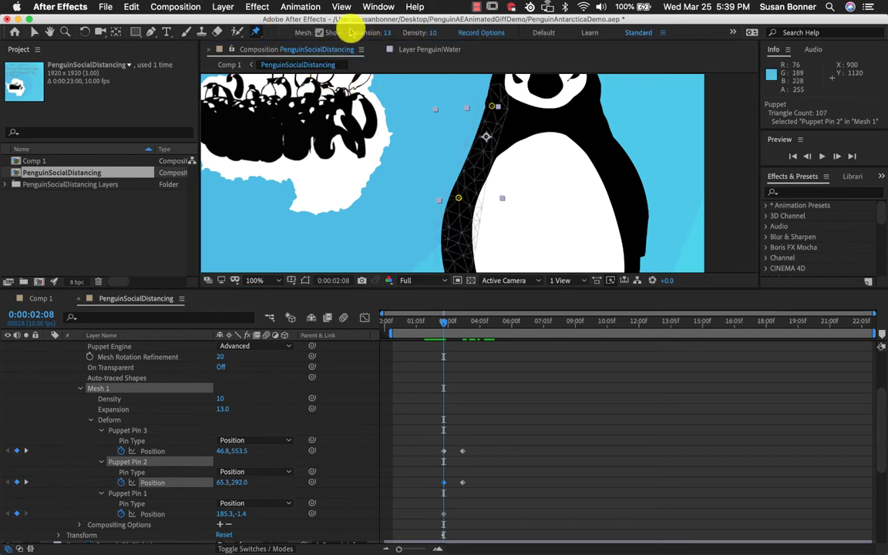
pyautogui.click(321, 33)
pyautogui.click(320, 34)
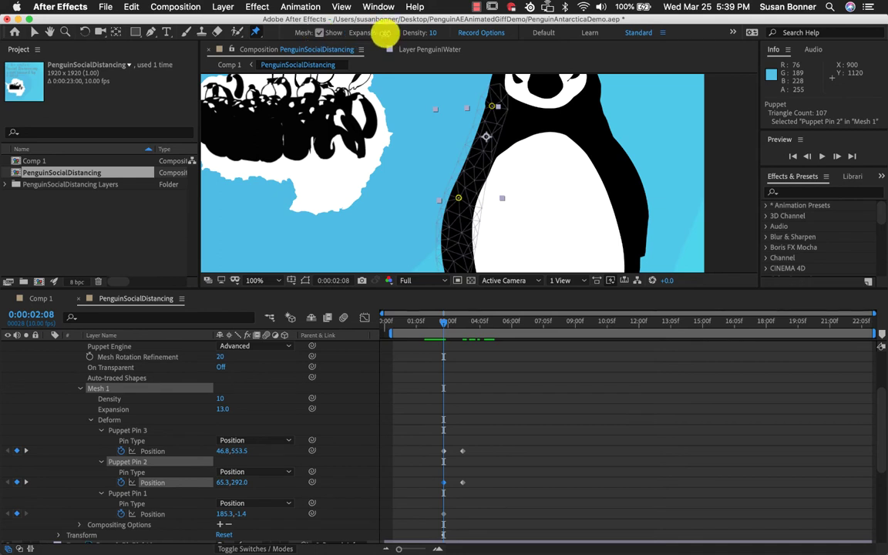
# Step: Try several mesh Expansion values and commit Expansion at 10
pyautogui.moveTo(383, 33); pyautogui.dragTo(363, 34)
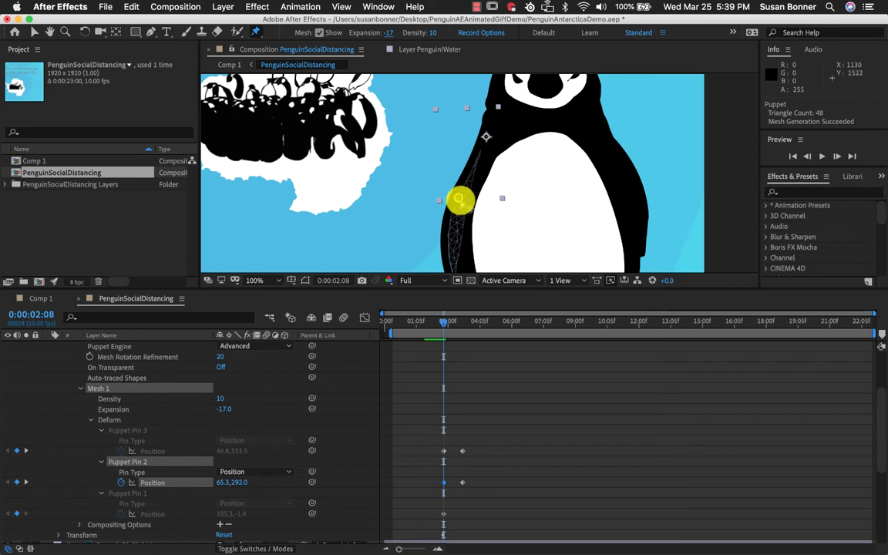
pyautogui.moveTo(459, 199); pyautogui.dragTo(434, 191)
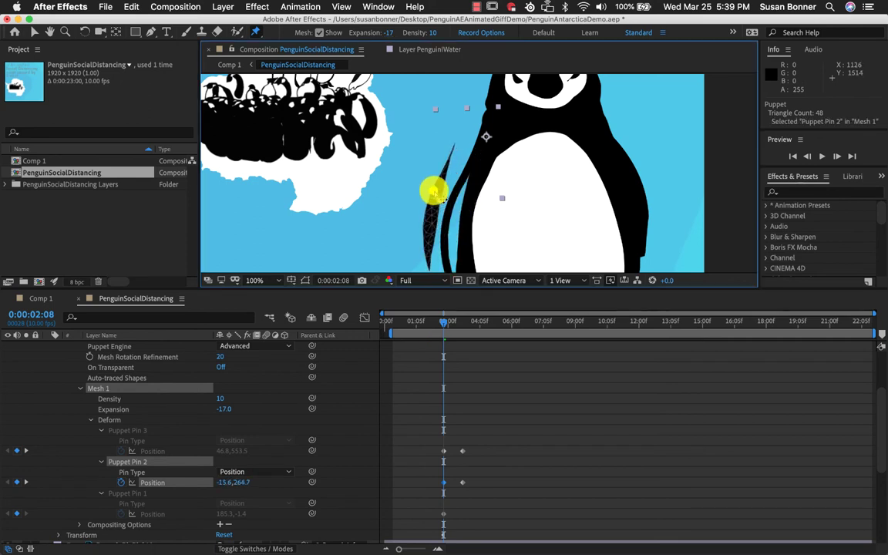
pyautogui.press('super+z')
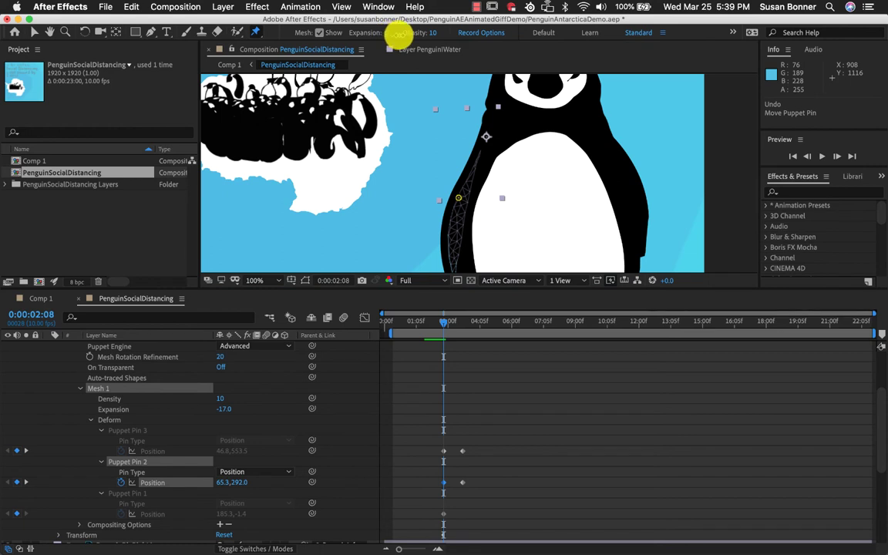
pyautogui.moveTo(397, 33); pyautogui.dragTo(404, 35)
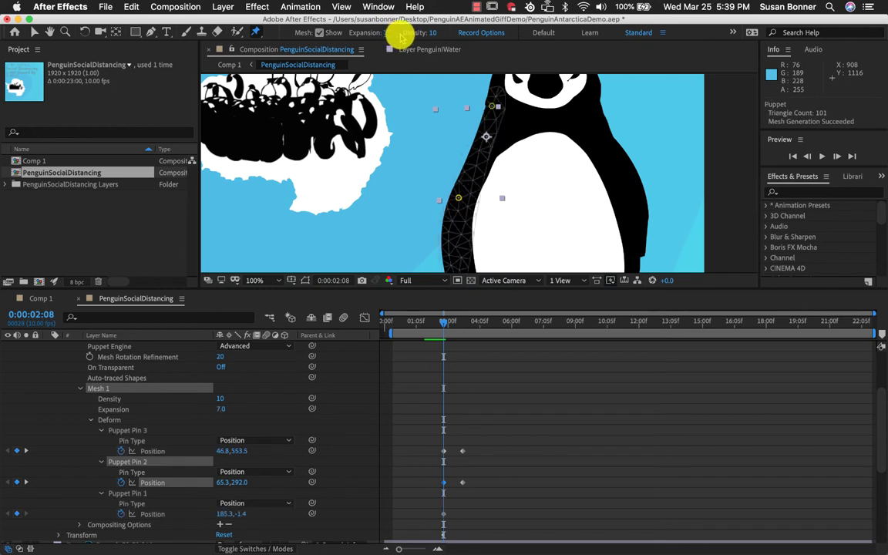
pyautogui.moveTo(380, 34)
pyautogui.mouseDown()
pyautogui.moveTo(376, 83)
pyautogui.moveTo(380, 48)
pyautogui.mouseUp()
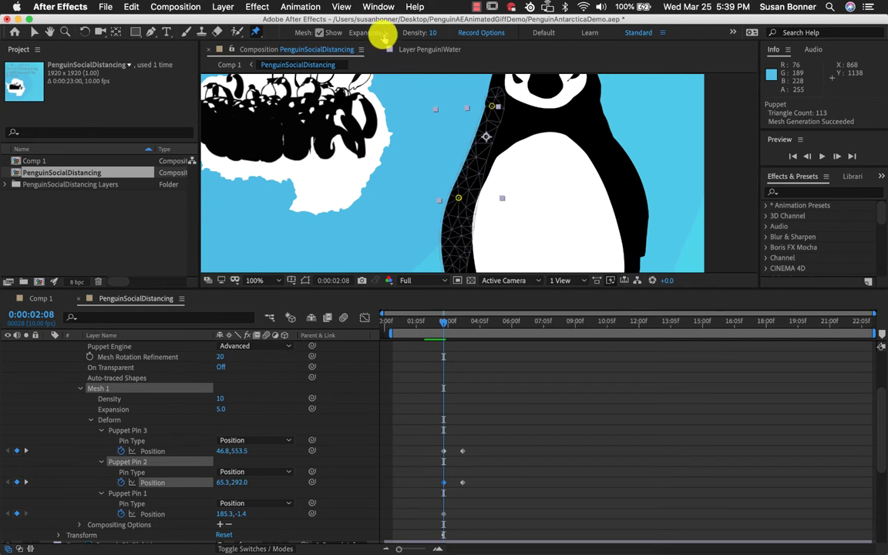
pyautogui.moveTo(385, 34); pyautogui.dragTo(391, 33)
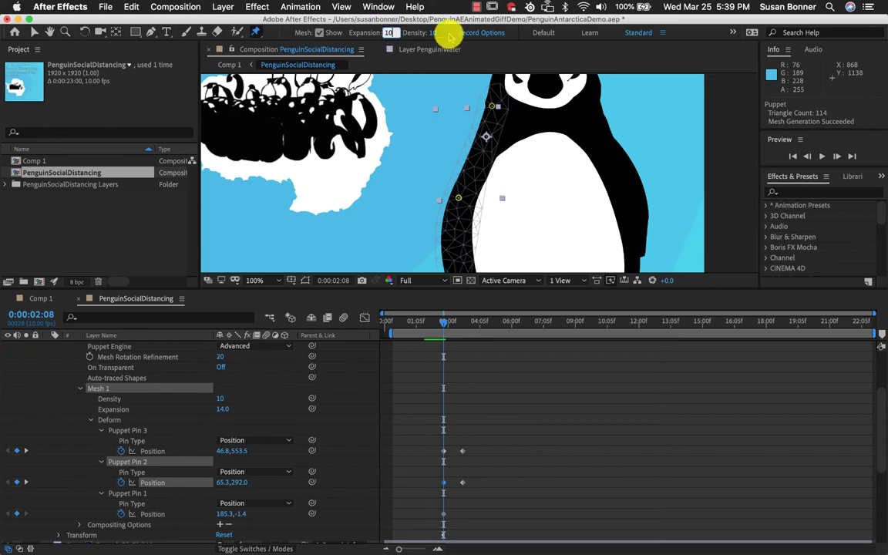
pyautogui.press('Return')
# Step: Set the mesh Density to 10 and zoom the viewer out to 50%
pyautogui.moveTo(433, 35); pyautogui.dragTo(451, 31)
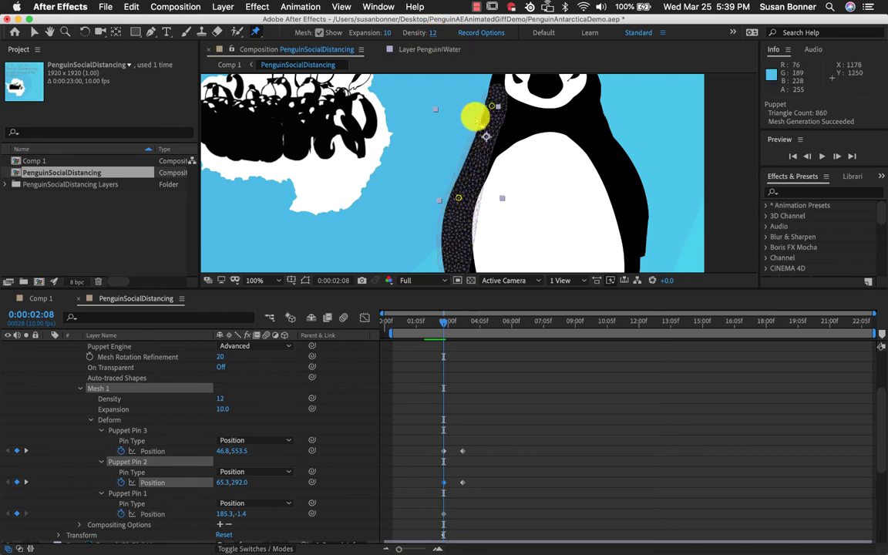
pyautogui.moveTo(420, 32); pyautogui.dragTo(414, 35)
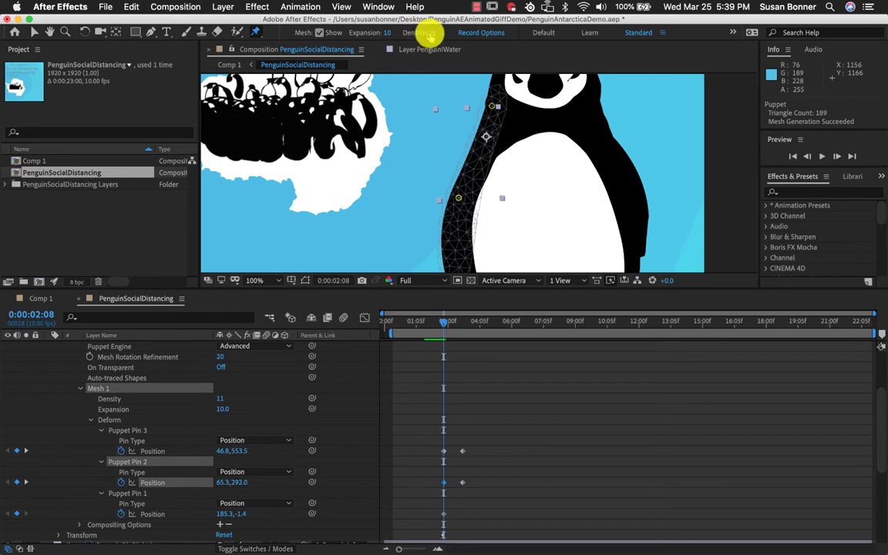
pyautogui.moveTo(433, 33); pyautogui.dragTo(420, 34)
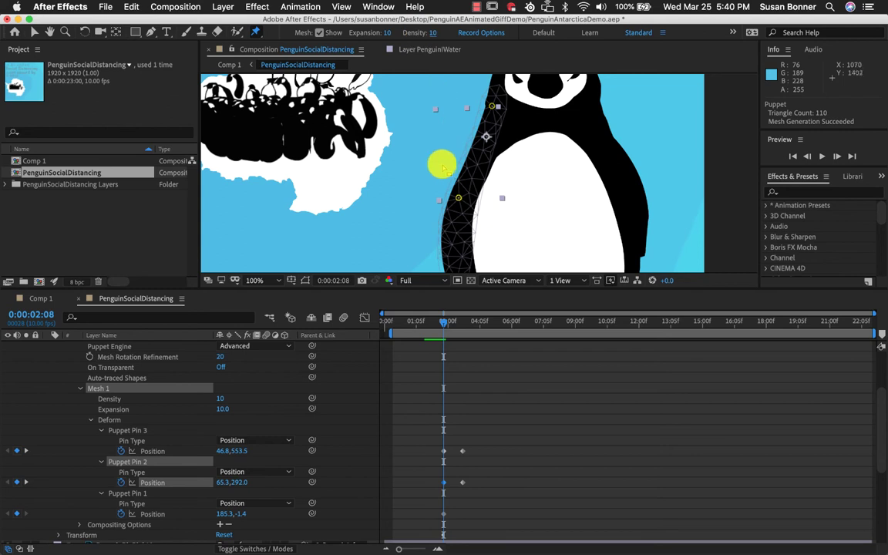
pyautogui.press(',')
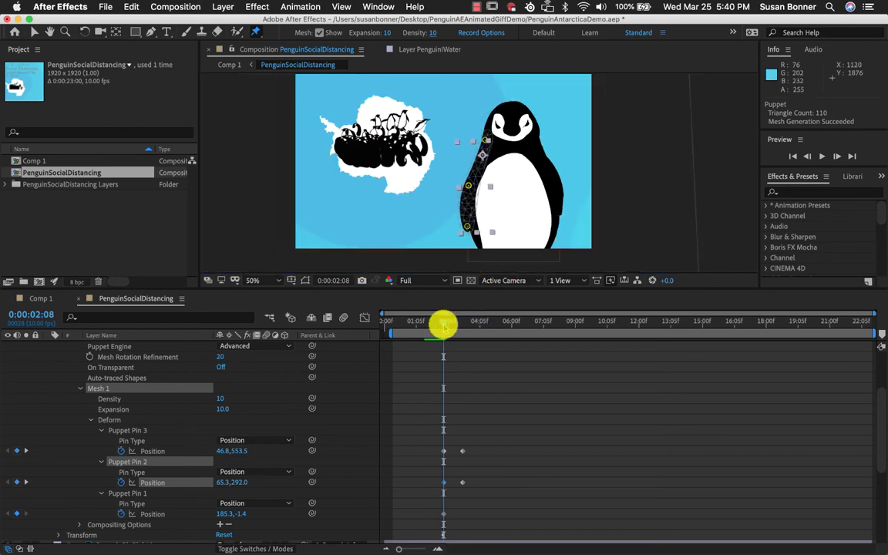
# Step: At 0:00:04:02, drag Puppet Pin 3 upward to raise the arm, then scrub to review it
pyautogui.moveTo(444, 324); pyautogui.dragTo(474, 318)
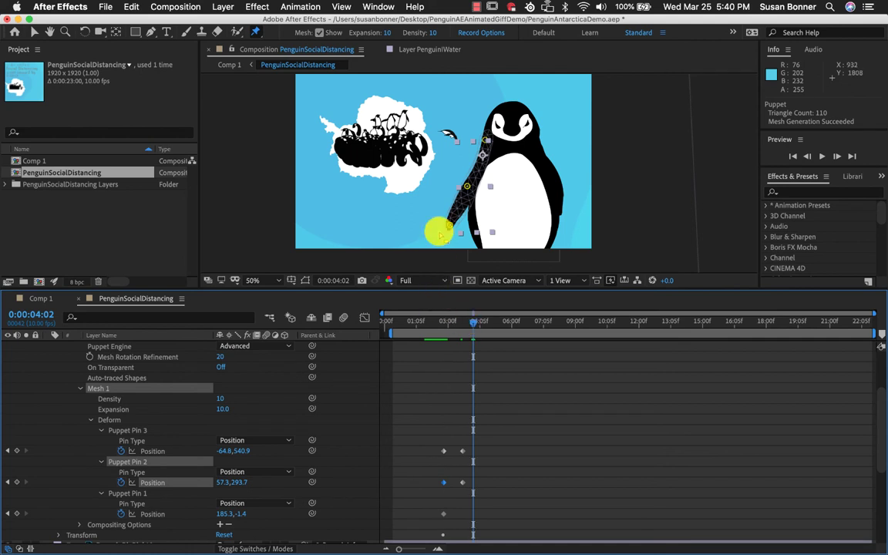
pyautogui.moveTo(446, 228); pyautogui.dragTo(444, 205)
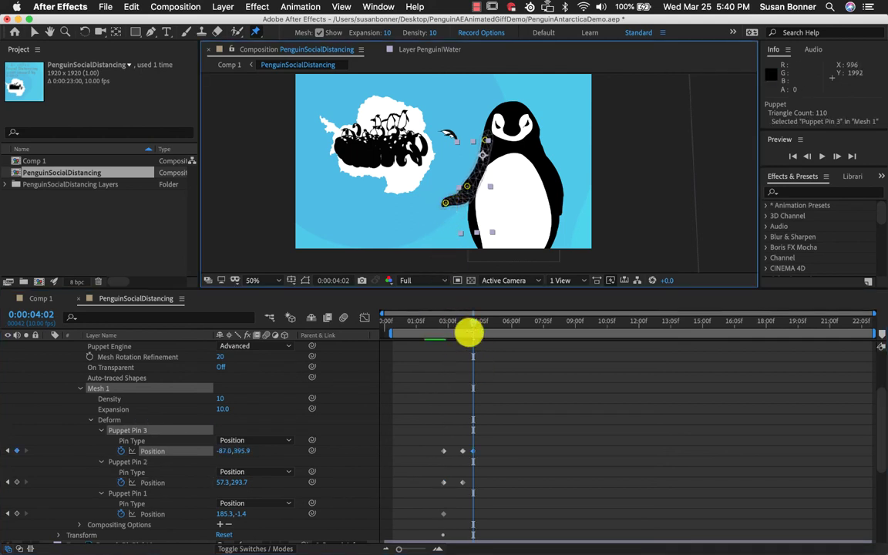
pyautogui.moveTo(473, 323); pyautogui.dragTo(425, 329)
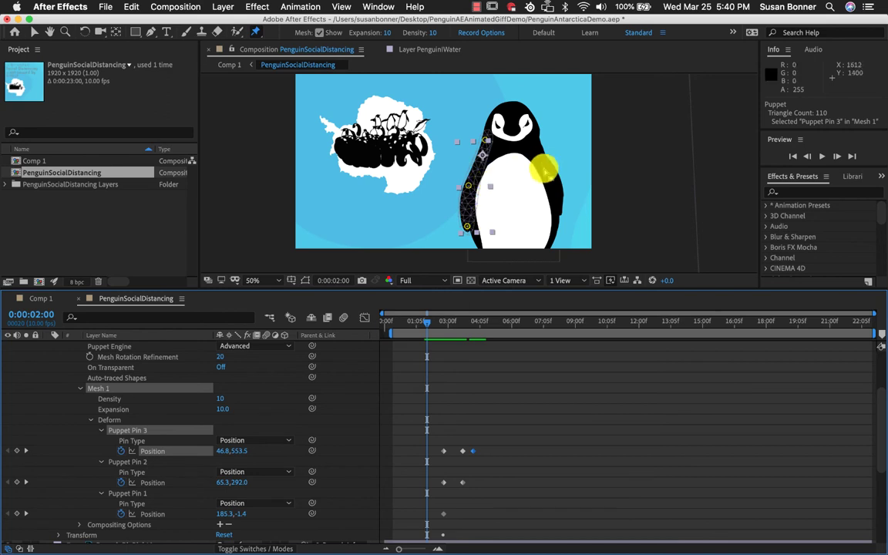
pyautogui.click(561, 197)
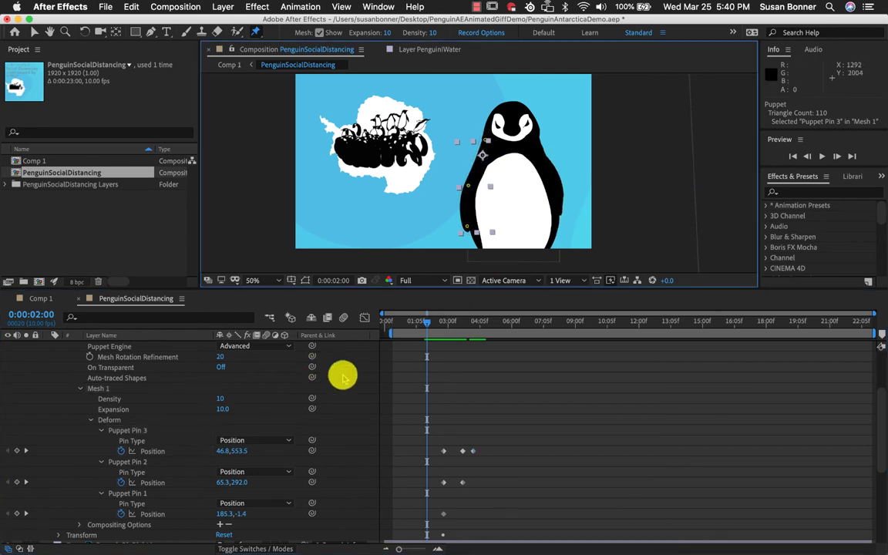
pyautogui.moveTo(428, 322); pyautogui.dragTo(444, 343)
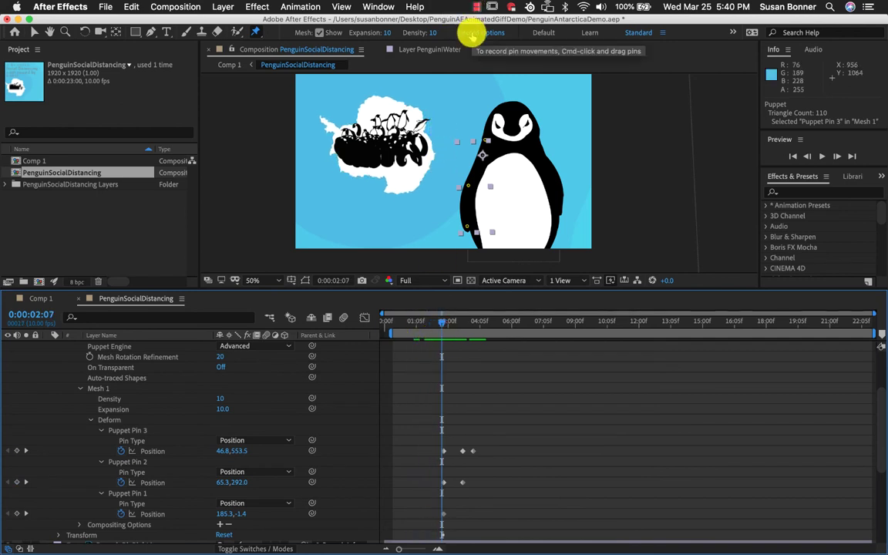
# Step: Cancel the Puppet Record Options dialog without changes and return the playhead to 0:00:00:00
pyautogui.click(477, 32)
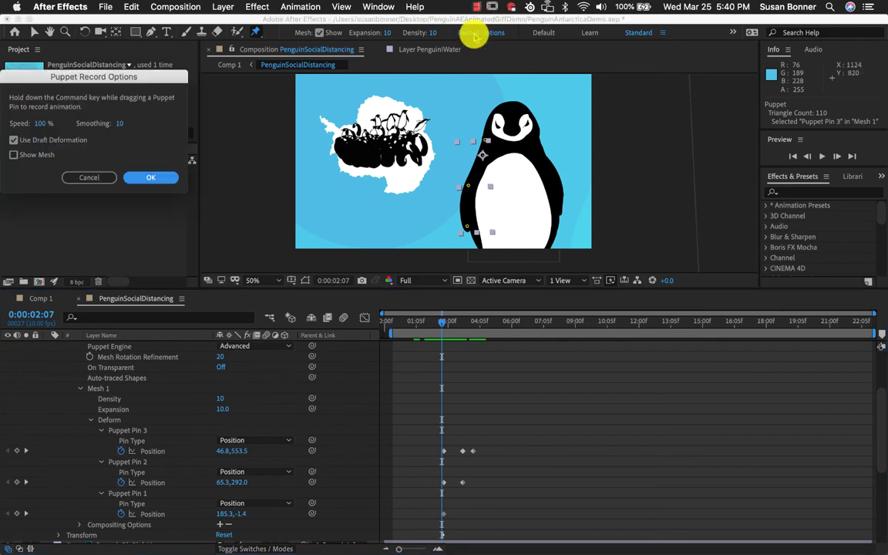
pyautogui.click(96, 177)
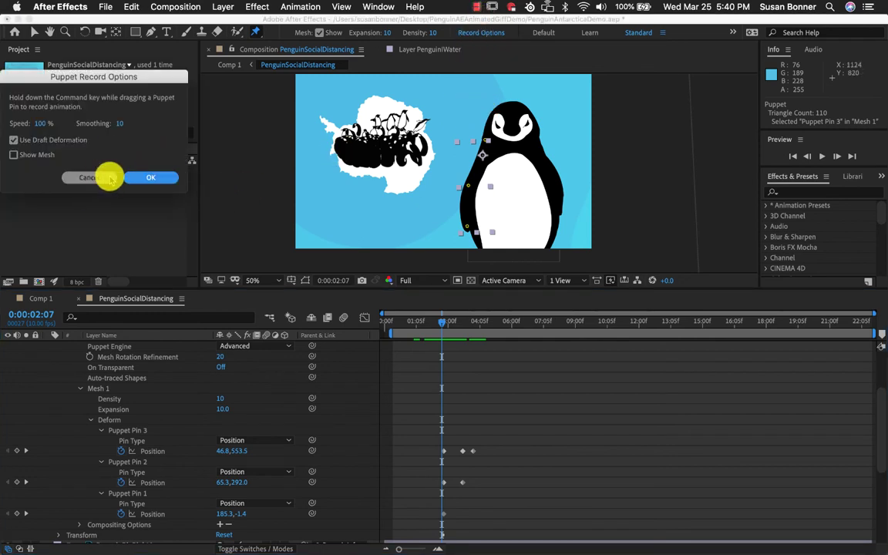
pyautogui.moveTo(442, 324); pyautogui.dragTo(324, 315)
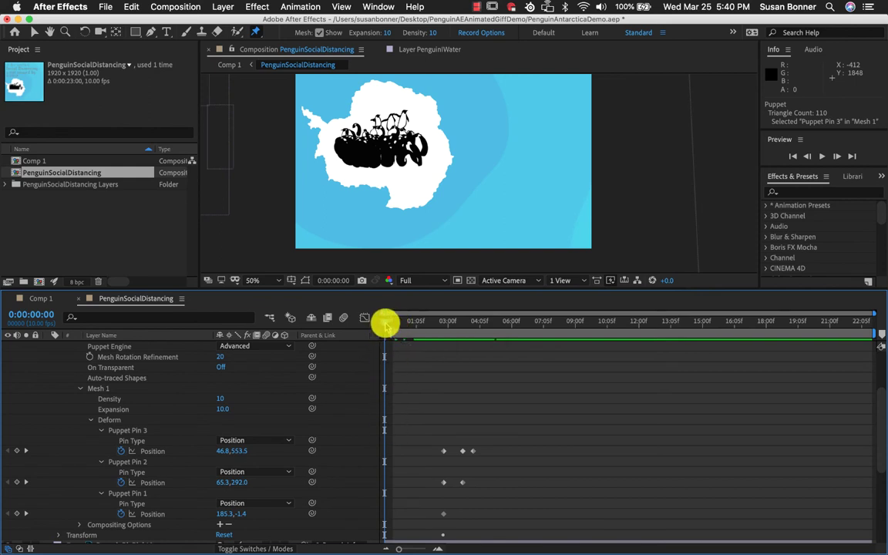
# Step: Preview the current arm animation from the start
pyautogui.moveTo(386, 325); pyautogui.dragTo(372, 357)
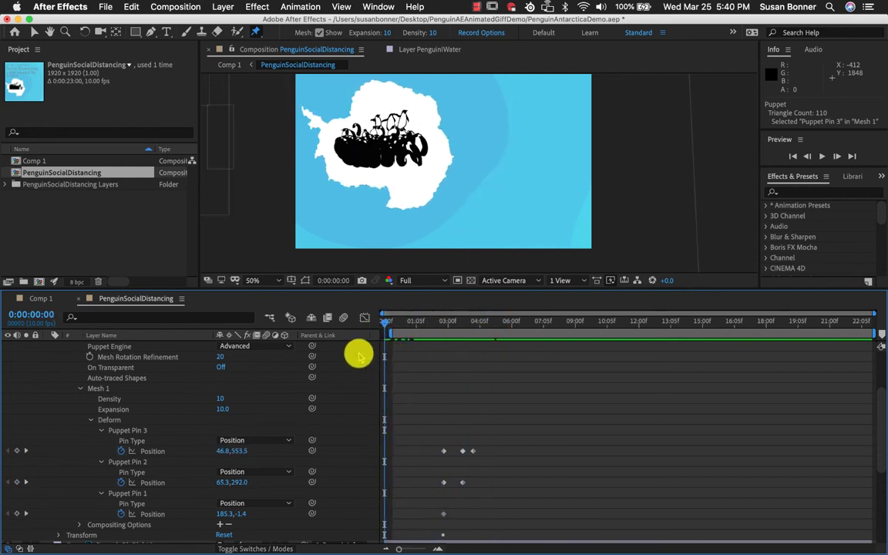
pyautogui.click(823, 158)
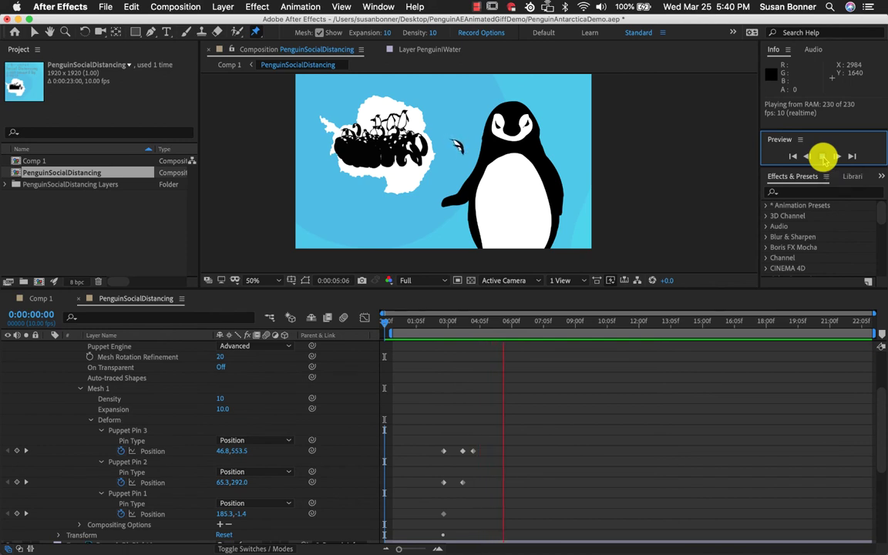
pyautogui.click(823, 158)
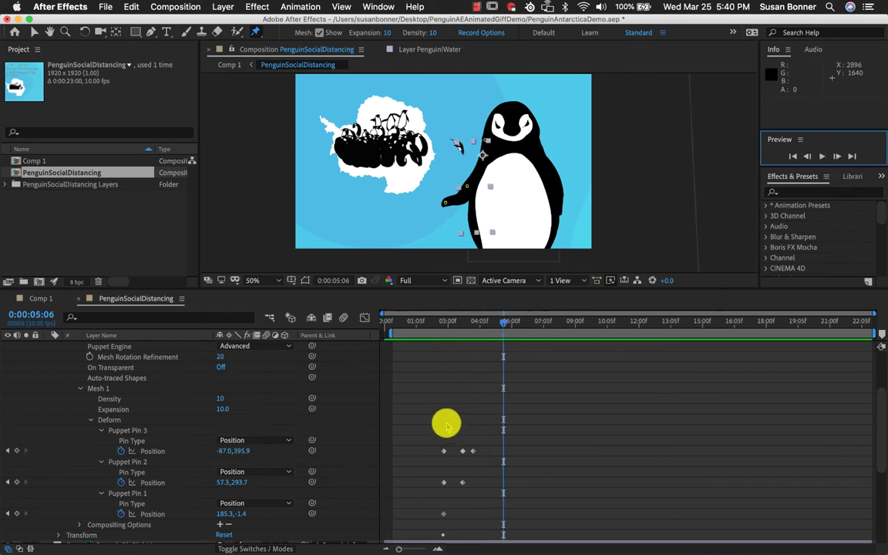
# Step: Shift the selected Pin 3 and Pin 2 keyframes slightly earlier and preview from 0:00:02:06
pyautogui.moveTo(447, 424); pyautogui.dragTo(482, 494)
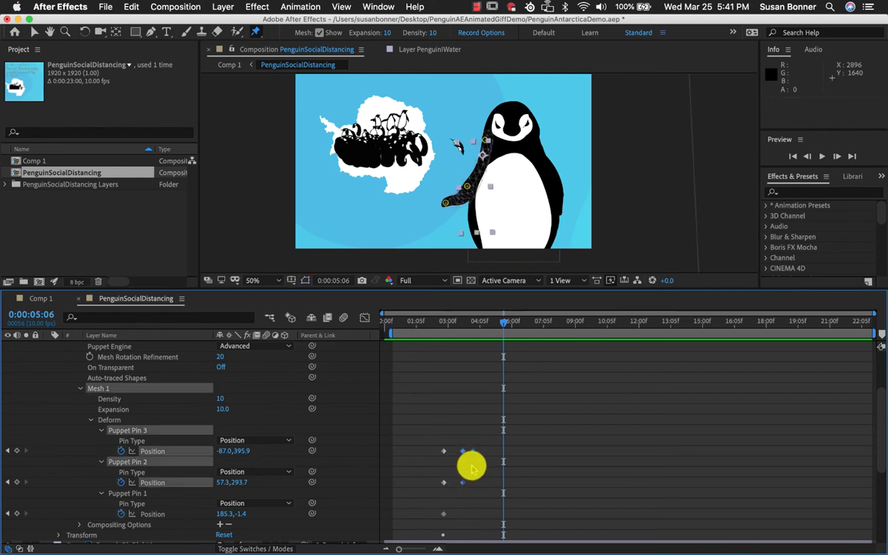
pyautogui.moveTo(463, 455); pyautogui.dragTo(453, 455)
pyautogui.moveTo(503, 321); pyautogui.dragTo(440, 322)
pyautogui.click(822, 157)
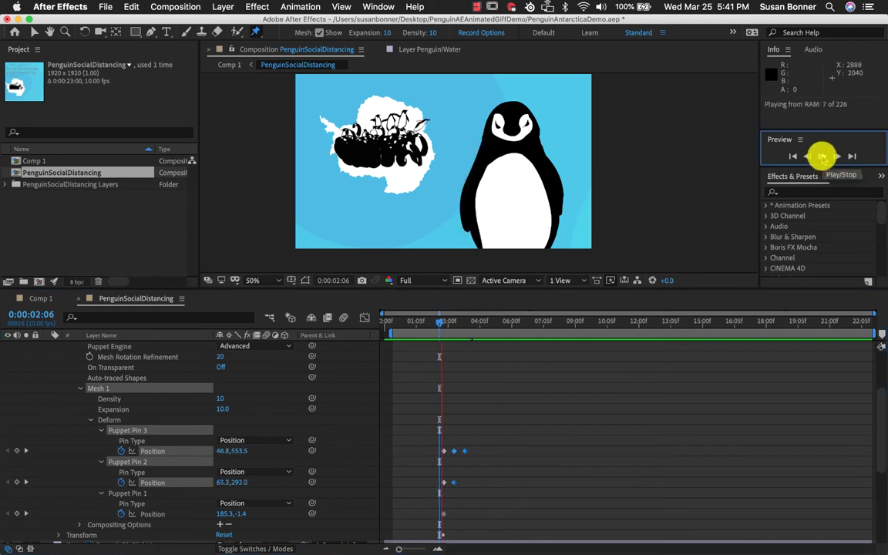
pyautogui.click(822, 157)
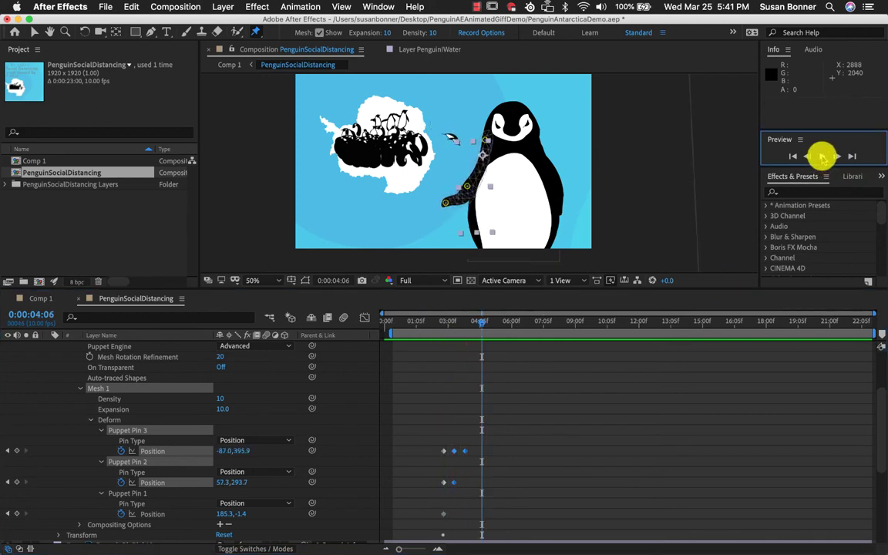
# Step: Replay the wave with Pin 3's keyframe near 0:00:03:08, then deselect the keyframes
pyautogui.click(467, 453)
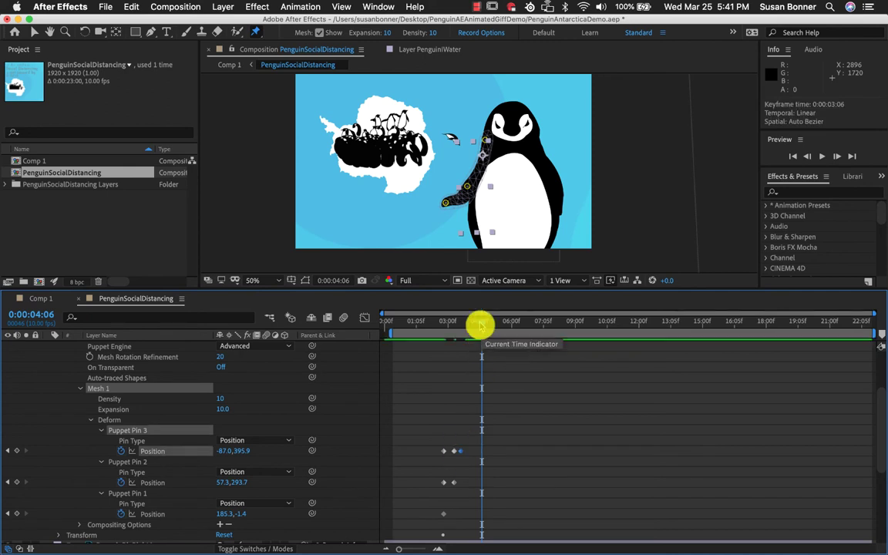
pyautogui.moveTo(481, 323); pyautogui.dragTo(431, 323)
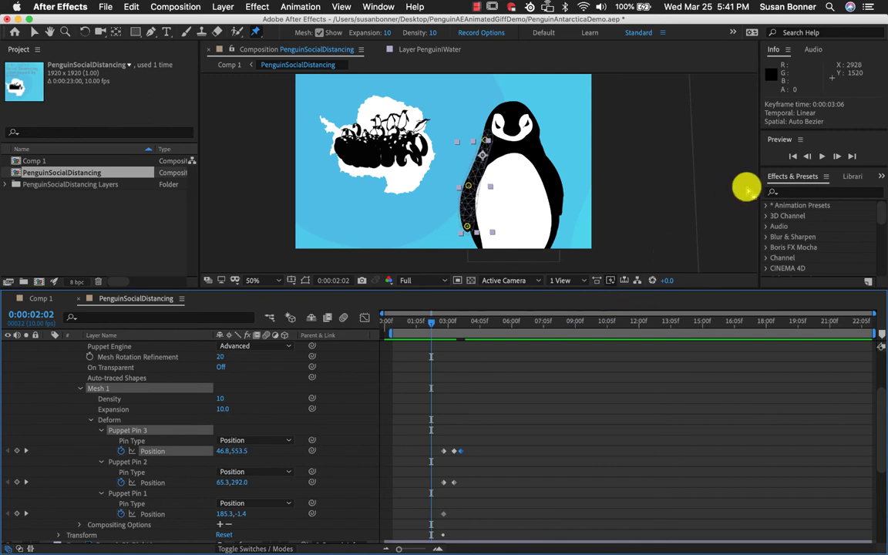
pyautogui.click(822, 156)
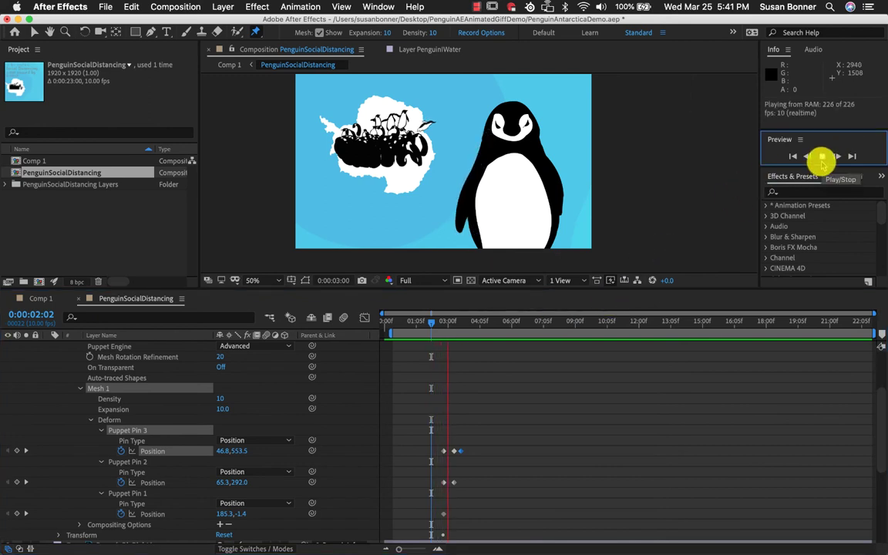
pyautogui.click(822, 156)
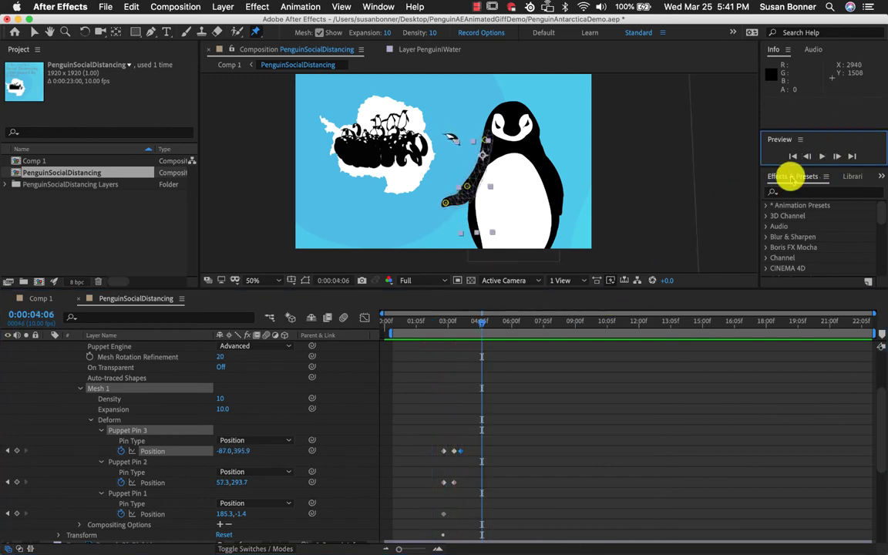
pyautogui.click(477, 436)
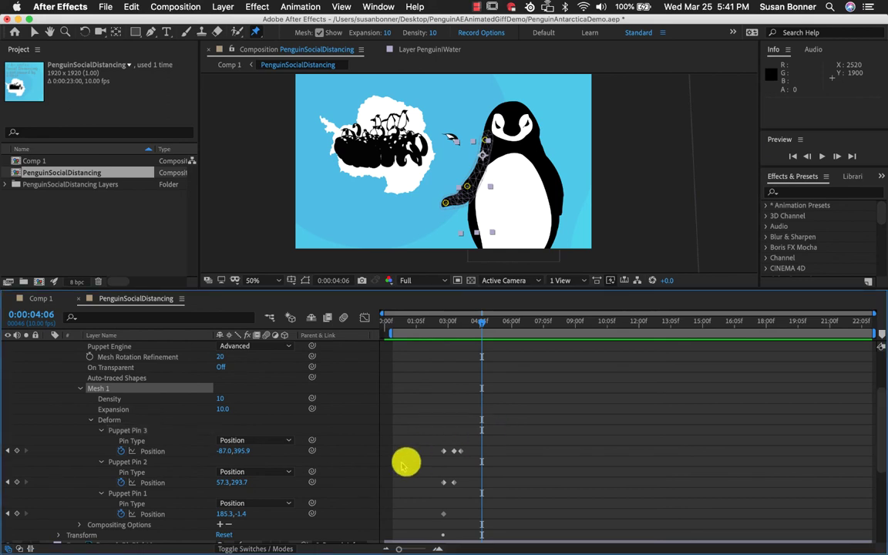
pyautogui.scroll(-1, 421, 472)
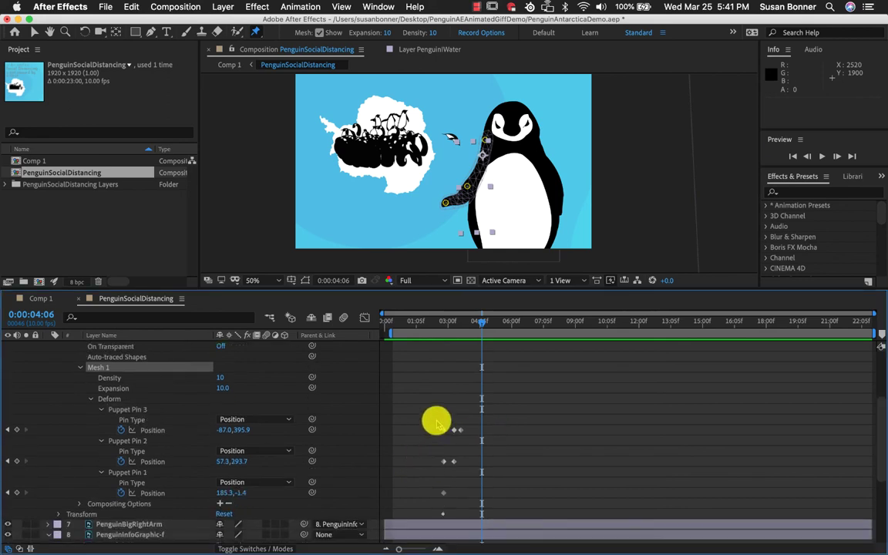
# Step: Paste the six pin keyframes at 0:00:04:02 and preview the repeated wave
pyautogui.moveTo(437, 424); pyautogui.dragTo(468, 499)
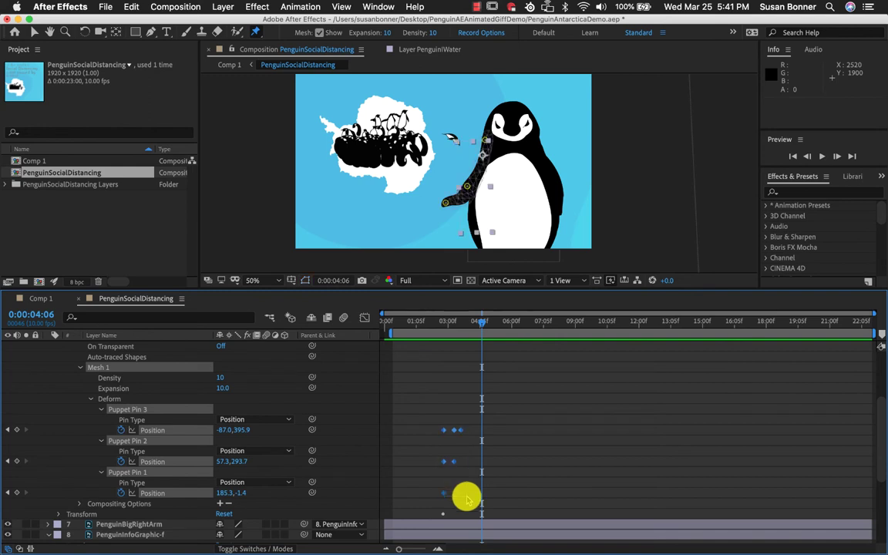
pyautogui.click(471, 323)
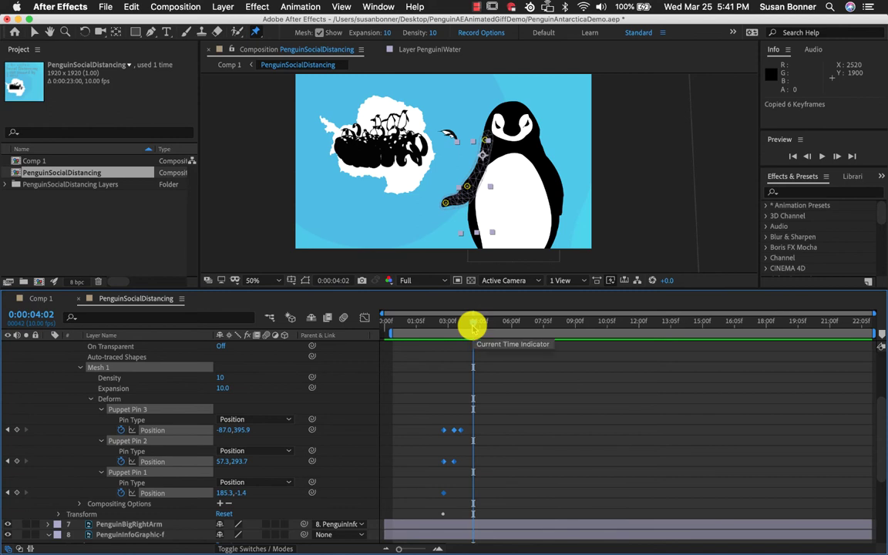
pyautogui.press('super+v')
pyautogui.moveTo(470, 327); pyautogui.dragTo(428, 329)
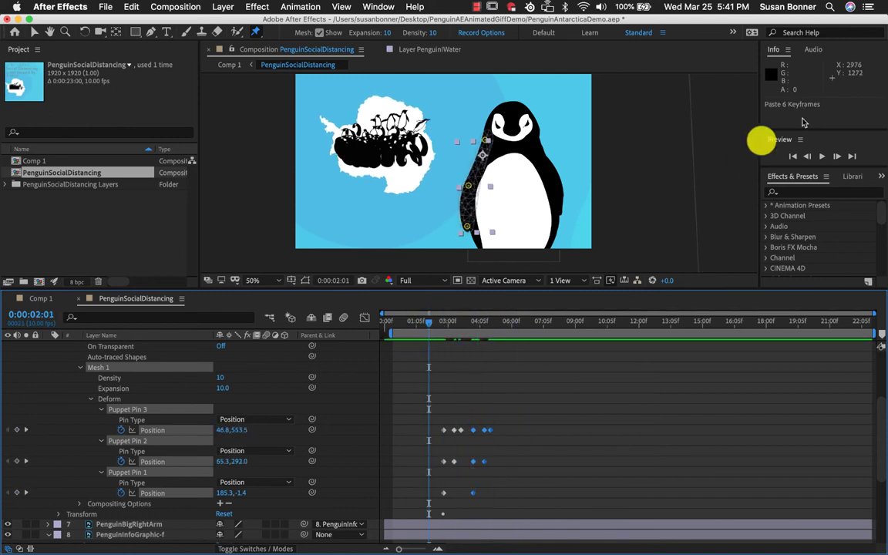
pyautogui.click(821, 156)
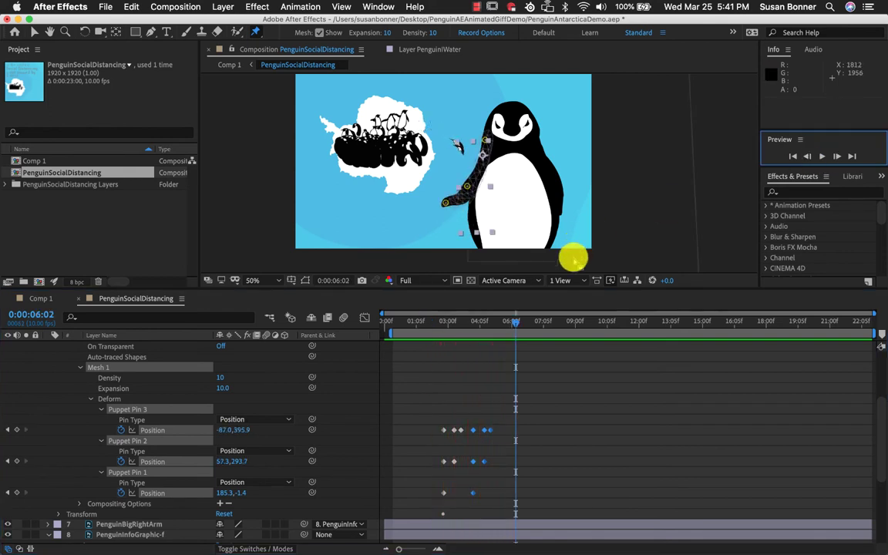
# Step: Paste further copies of the wave keyframes, including at 0:00:05:04, and preview from 0:00:02:02
pyautogui.moveTo(512, 323); pyautogui.dragTo(500, 325)
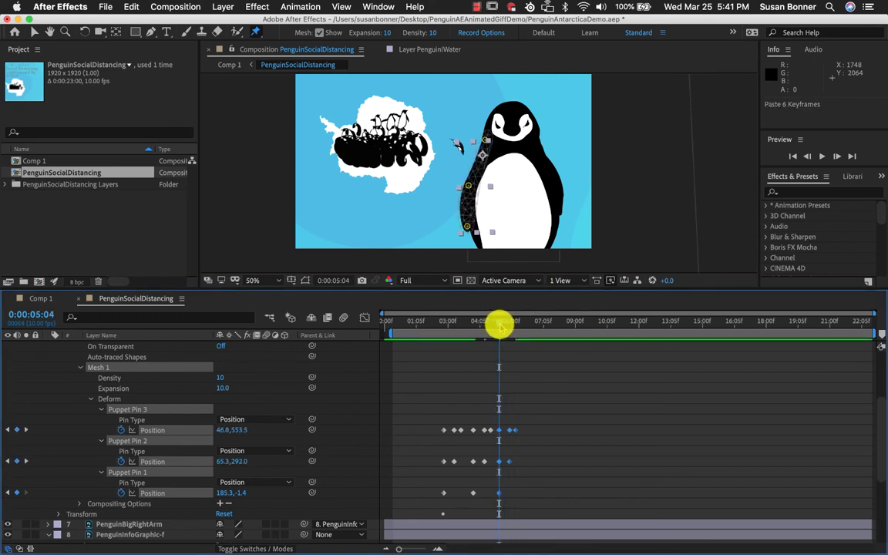
pyautogui.press('super+v')
pyautogui.click(534, 323)
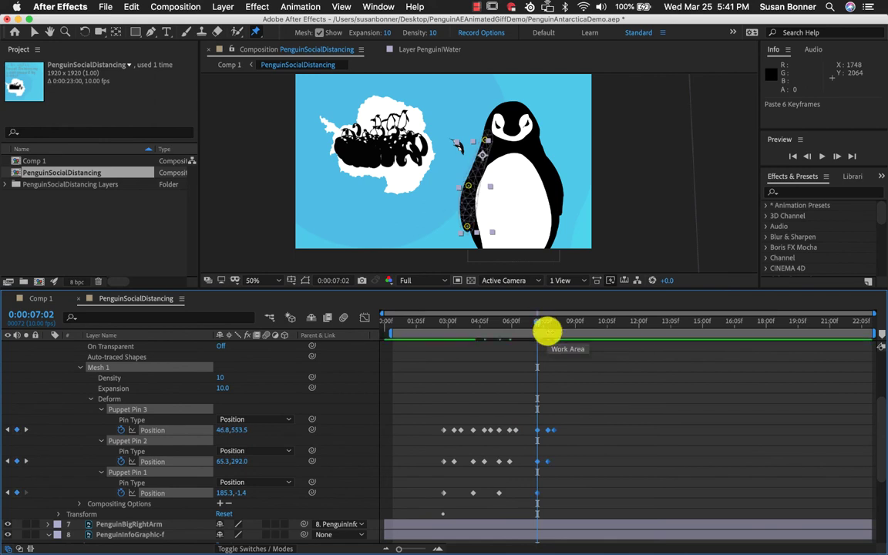
pyautogui.press('super+v')
pyautogui.click(432, 325)
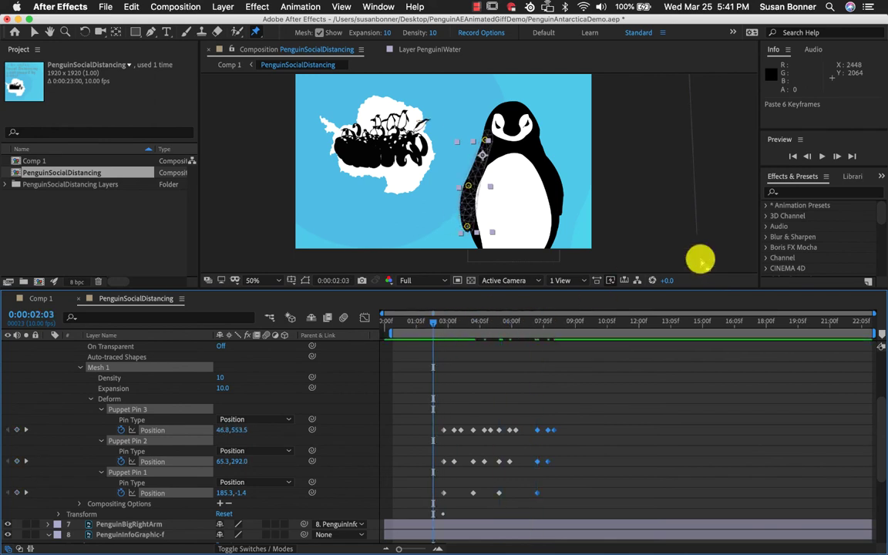
pyautogui.click(831, 159)
pyautogui.click(821, 158)
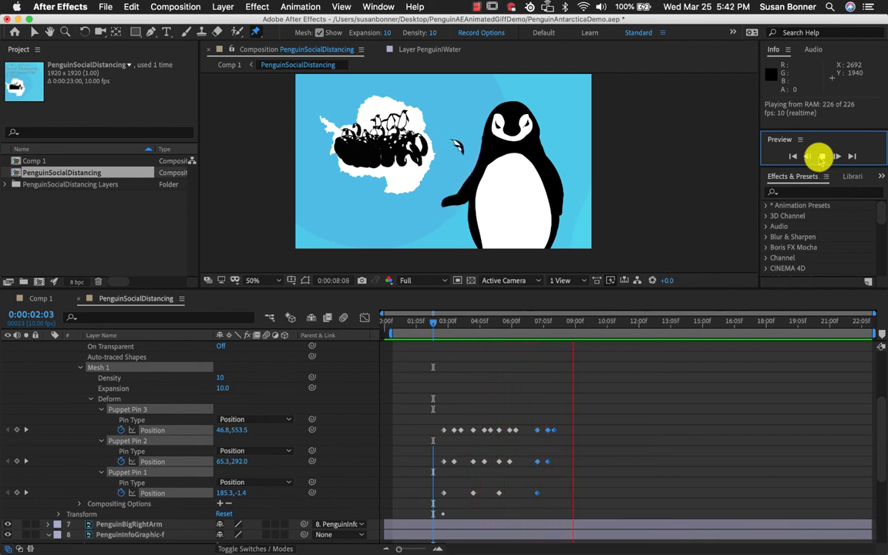
pyautogui.click(822, 157)
# Step: Drag the late keyframes of all three pins later to 0:00:08:03 and preview the retimed wave
pyautogui.moveTo(535, 418); pyautogui.dragTo(553, 497)
pyautogui.moveTo(547, 459); pyautogui.dragTo(561, 459)
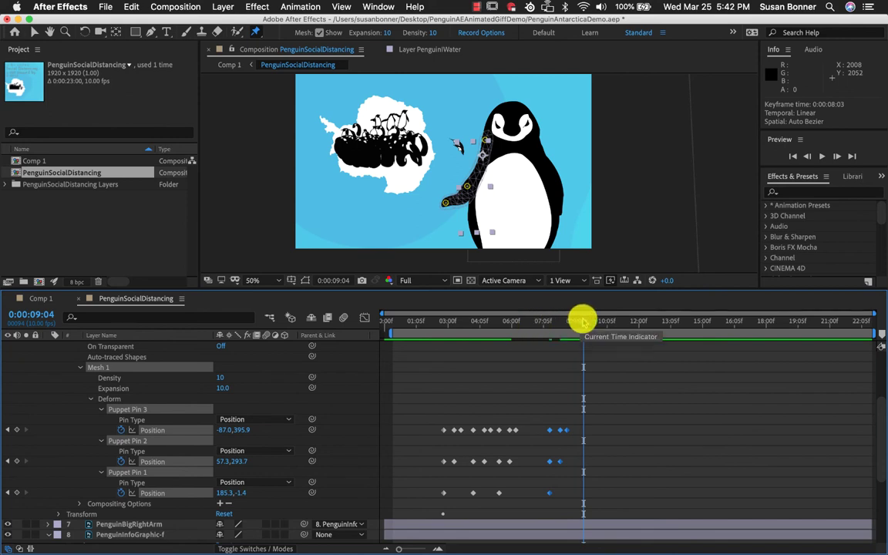
pyautogui.moveTo(584, 323); pyautogui.dragTo(437, 323)
pyautogui.click(821, 156)
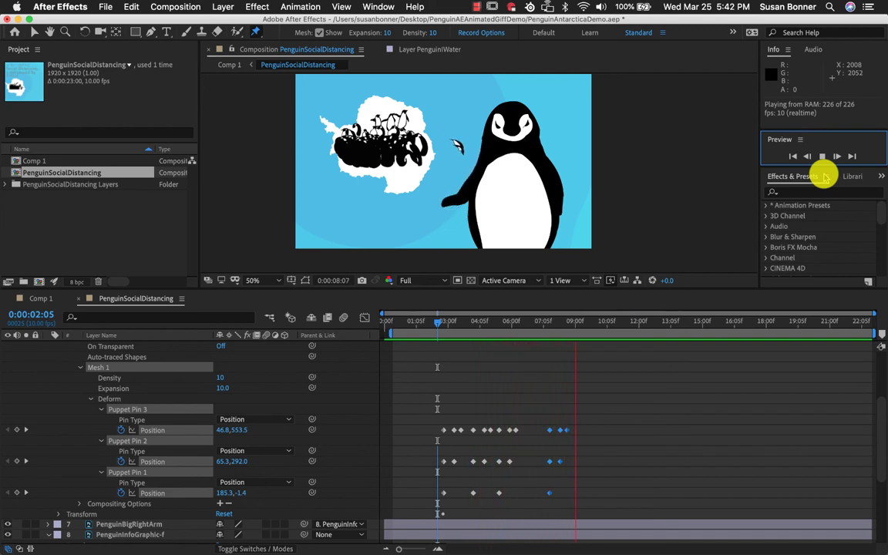
pyautogui.click(823, 156)
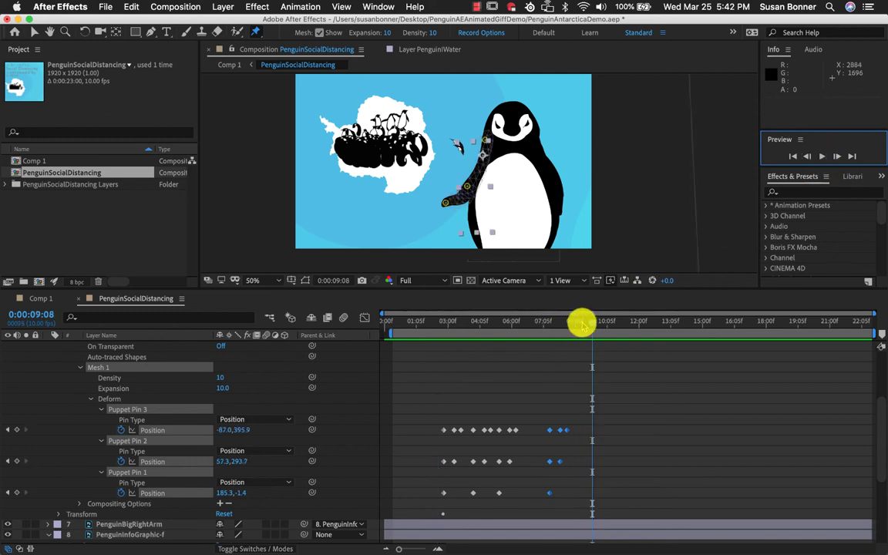
pyautogui.moveTo(591, 326); pyautogui.dragTo(364, 355)
# Step: Collapse and re-expand the arm layer's Effects and Puppet groups, then show only animated properties with U
pyautogui.scroll(5, 159, 416)
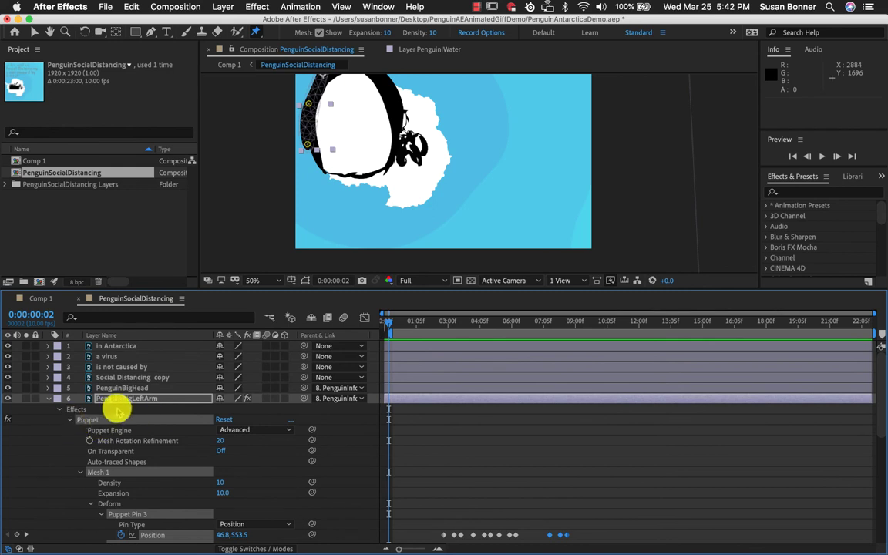
pyautogui.click(57, 411)
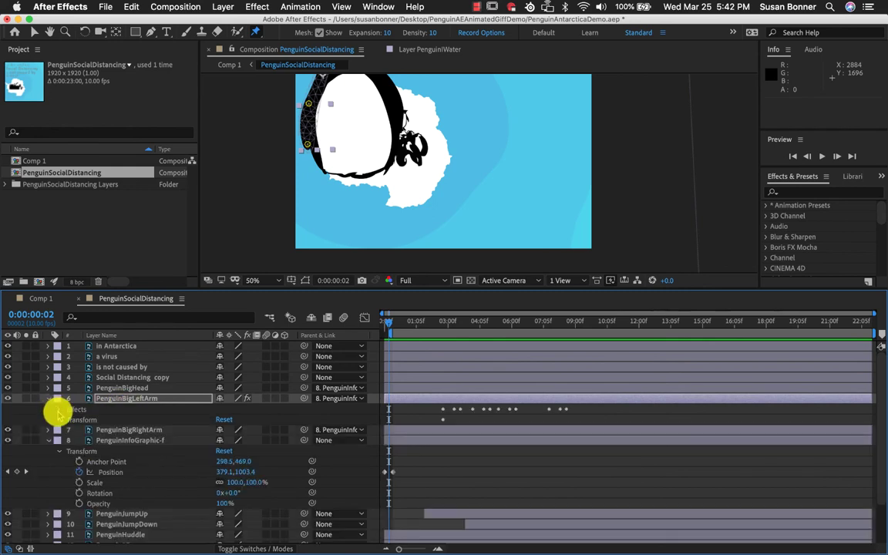
pyautogui.click(57, 411)
pyautogui.scroll(-3, 84, 406)
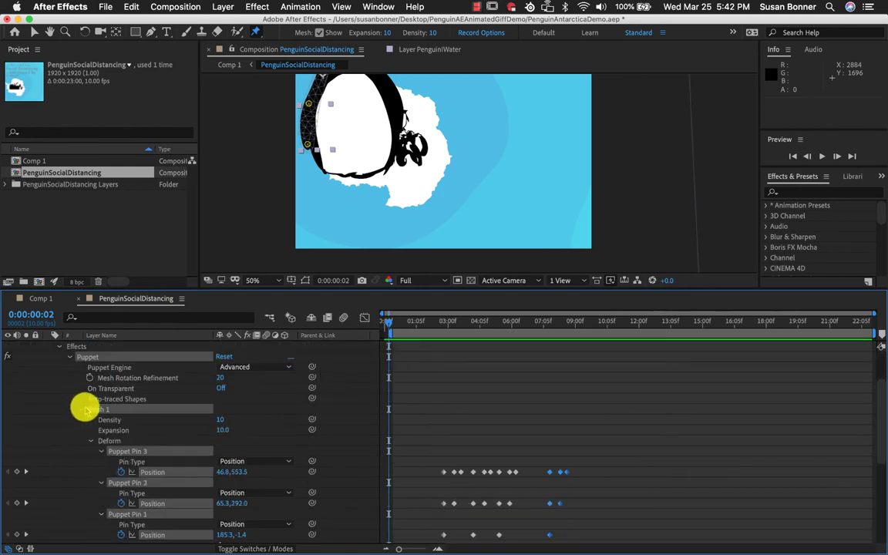
pyautogui.click(68, 359)
pyautogui.scroll(2, 60, 353)
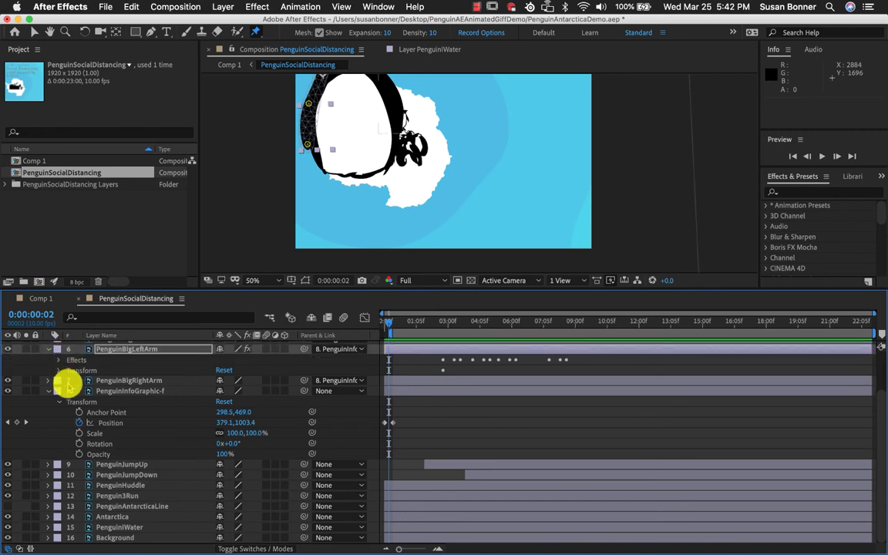
pyautogui.click(58, 382)
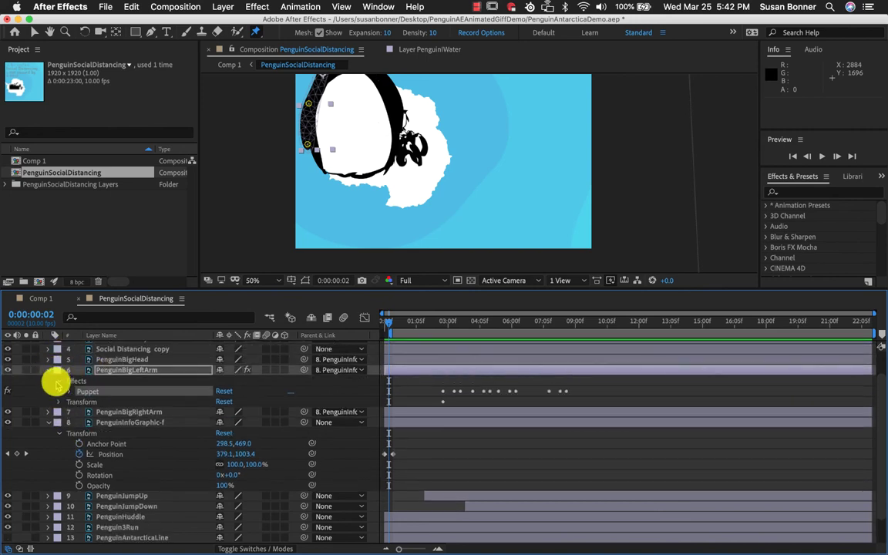
pyautogui.click(64, 392)
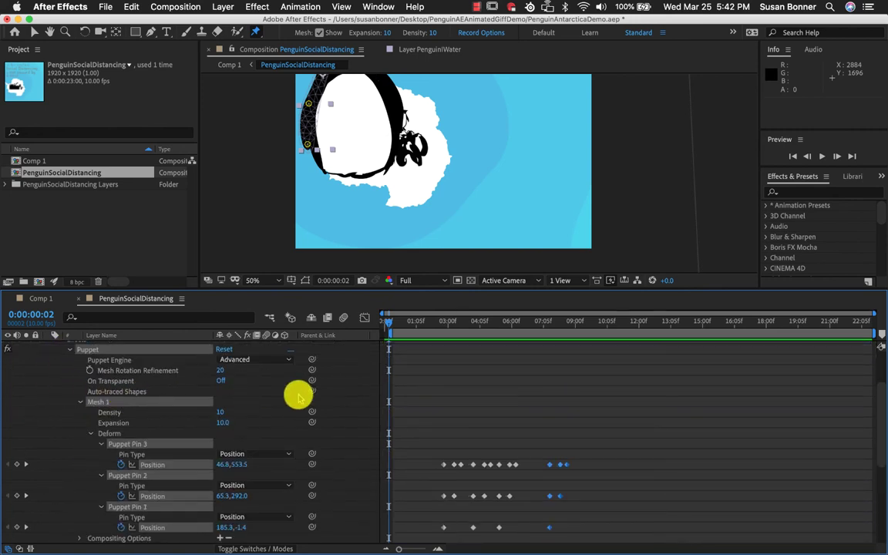
pyautogui.scroll(3, 297, 395)
pyautogui.scroll(-3, 298, 393)
pyautogui.scroll(3, 460, 385)
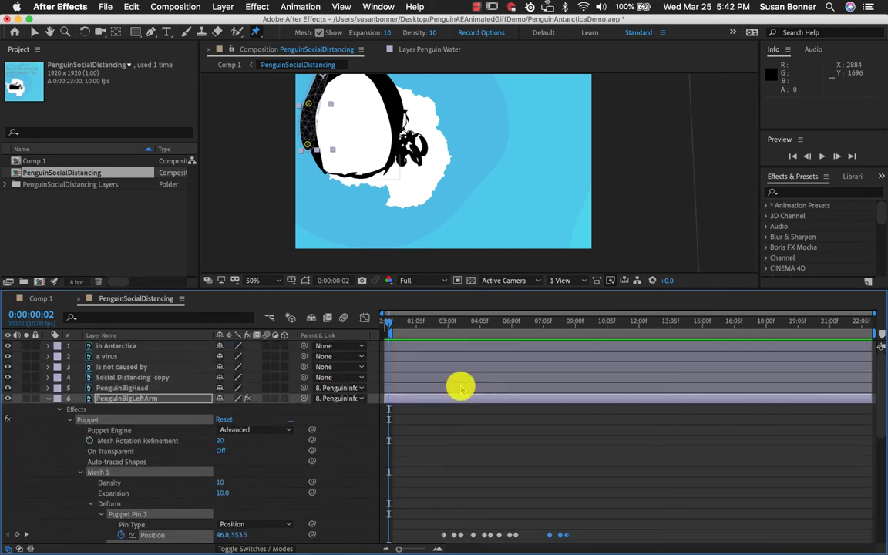
pyautogui.click(477, 432)
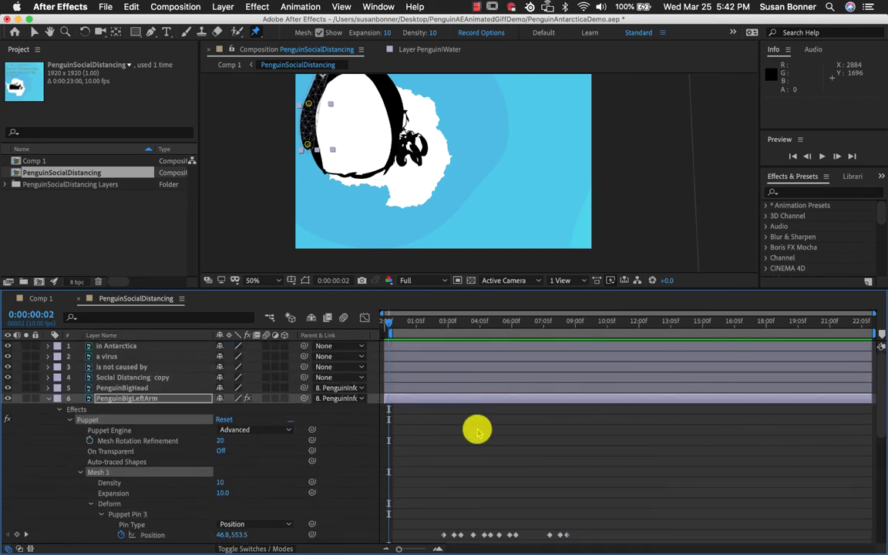
pyautogui.press('u')
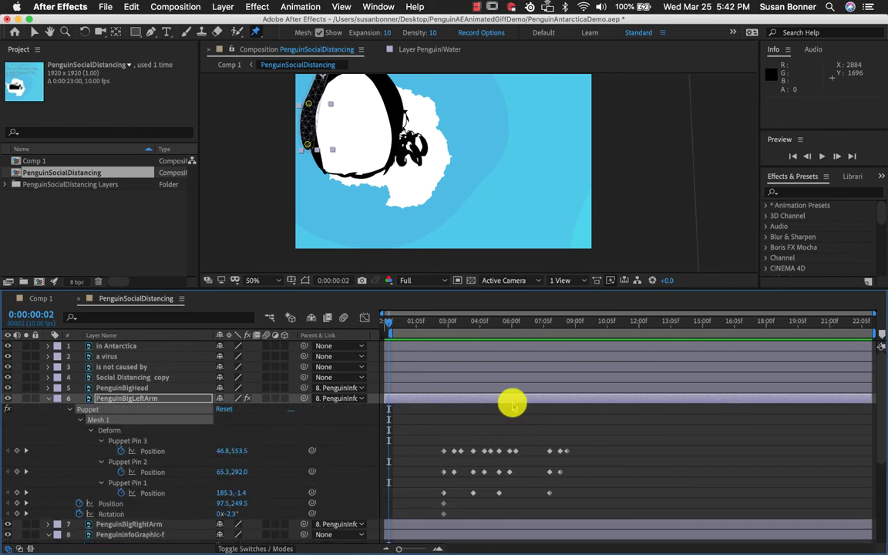
# Step: Select the 'is not caused by' and 'in Antarctica' text layers, placing a pin on one
pyautogui.click(511, 369)
pyautogui.click(624, 195)
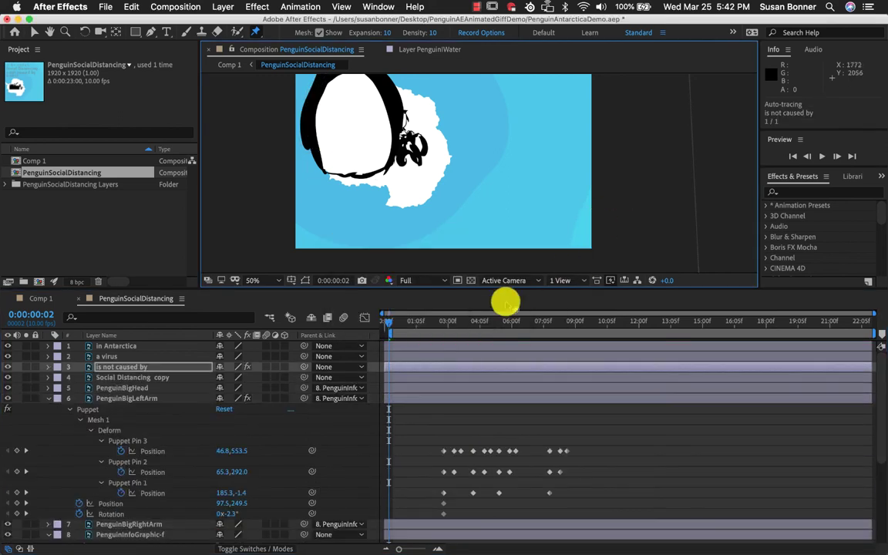
pyautogui.click(100, 347)
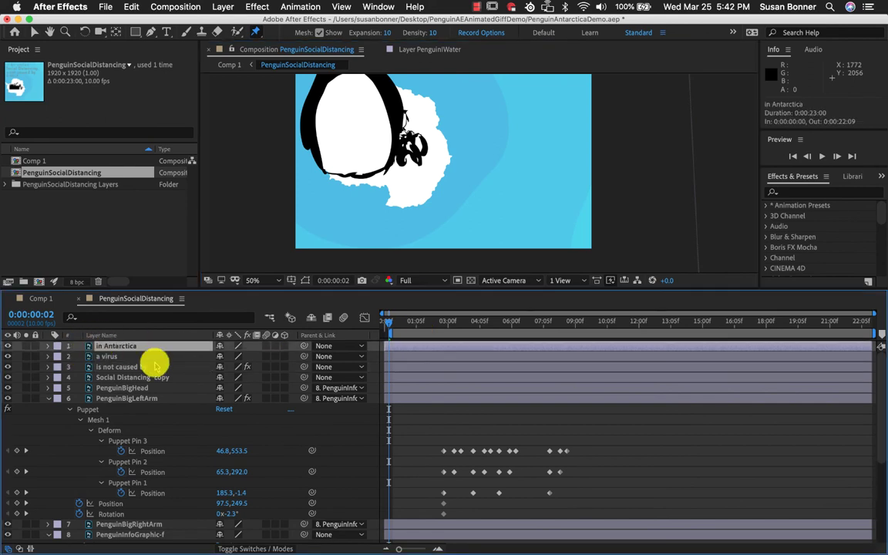
pyautogui.click(114, 245)
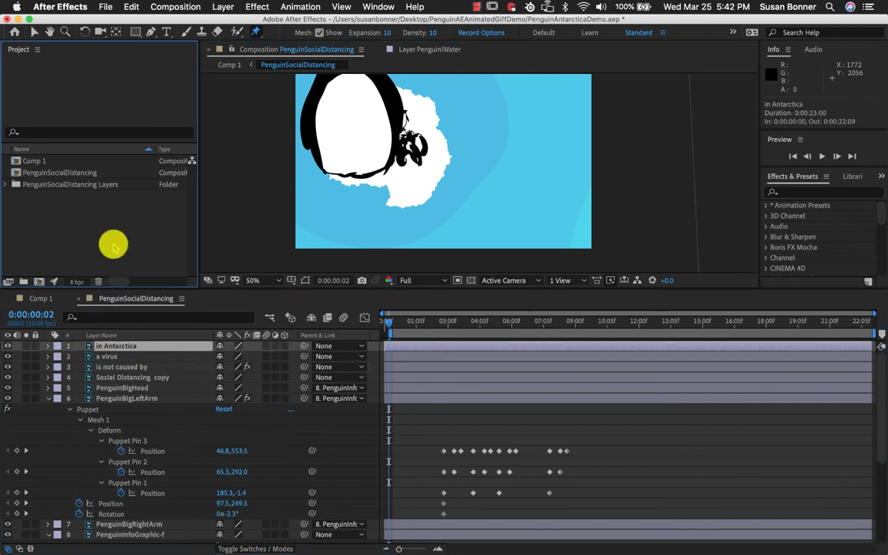
# Step: Collapse the arm layer's Puppet properties and PenguinInfoGraphic-f's Transform properties
pyautogui.click(48, 399)
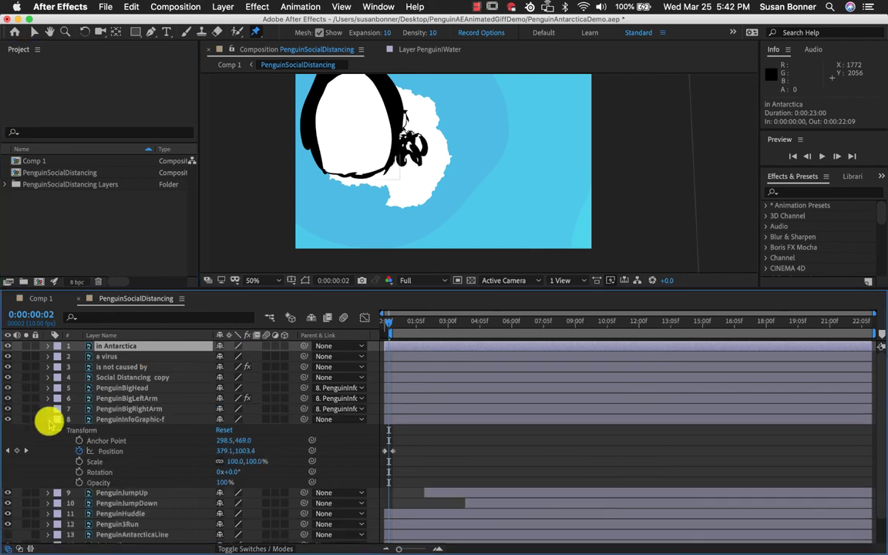
pyautogui.click(48, 419)
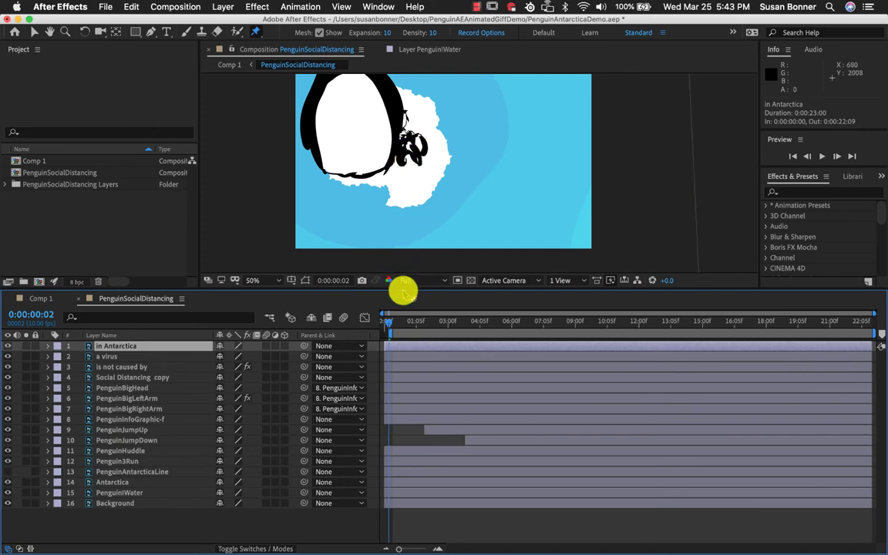
pyautogui.click(105, 7)
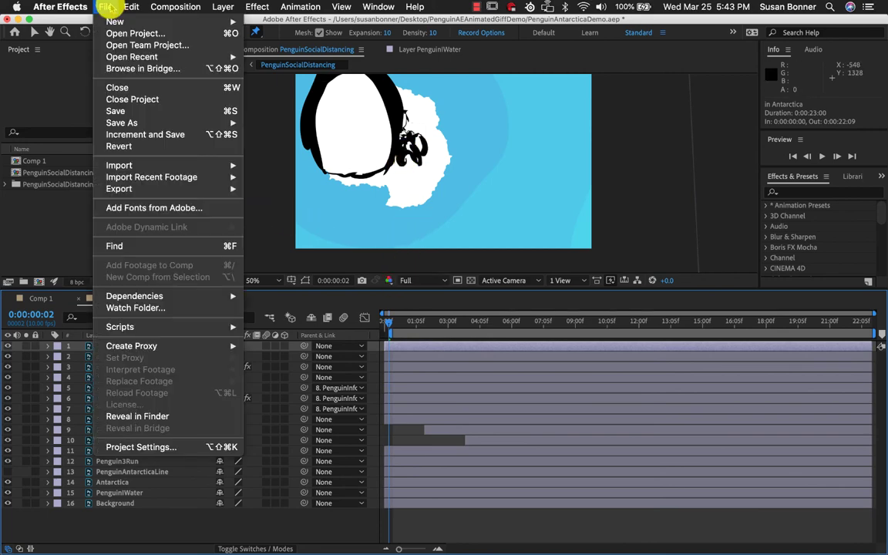
# Step: Save the project, scrub to 0:00:04:07 and zoom the viewer out to 25% to show the whole frame
pyautogui.click(114, 110)
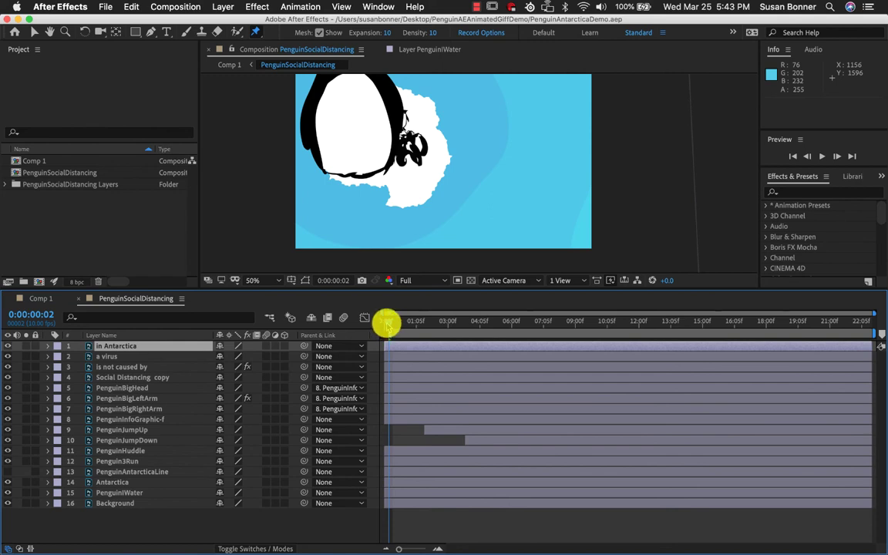
pyautogui.moveTo(388, 324); pyautogui.dragTo(482, 364)
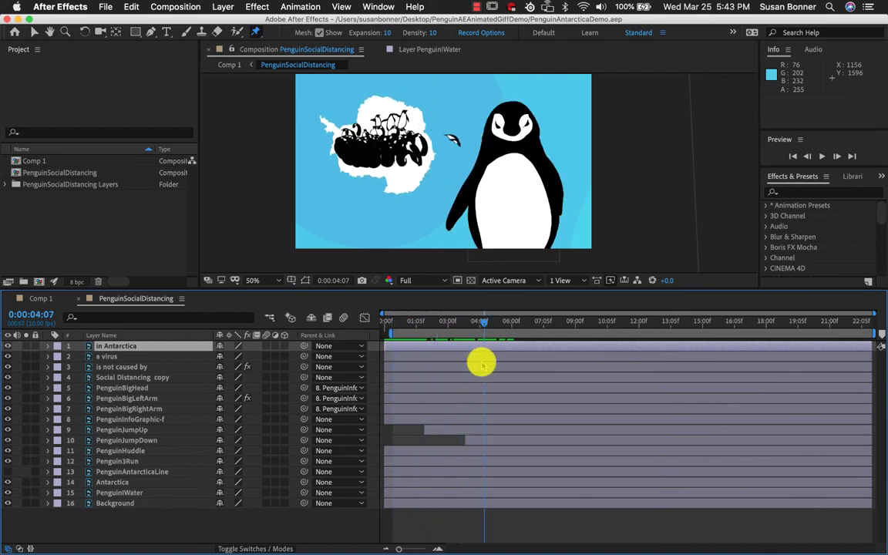
pyautogui.press('h')
pyautogui.scroll(2, 488, 185)
pyautogui.scroll(-2, 488, 185)
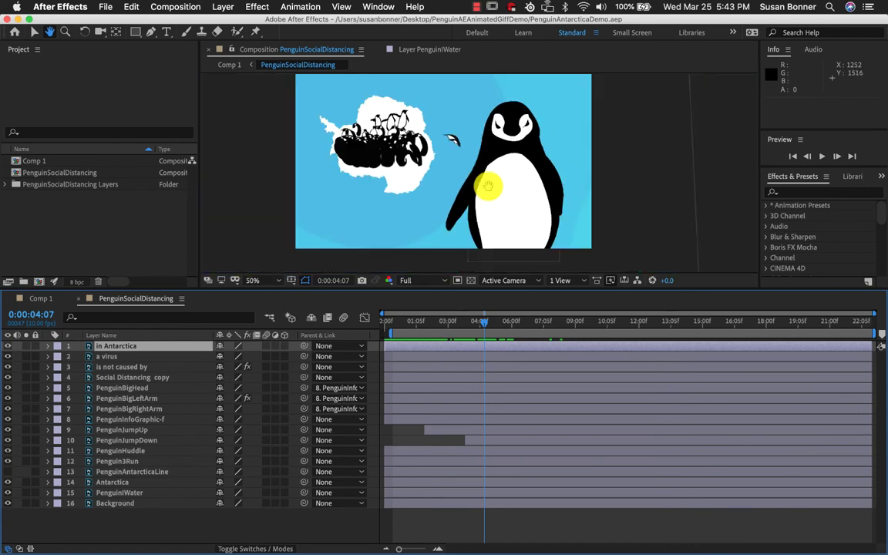
pyautogui.press('super+p')
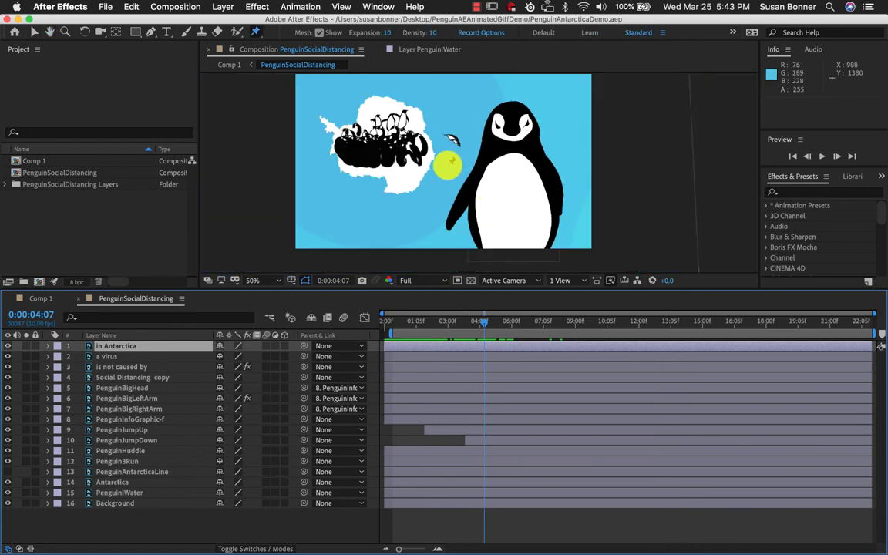
pyautogui.press('h')
pyautogui.scroll(-2, 445, 173)
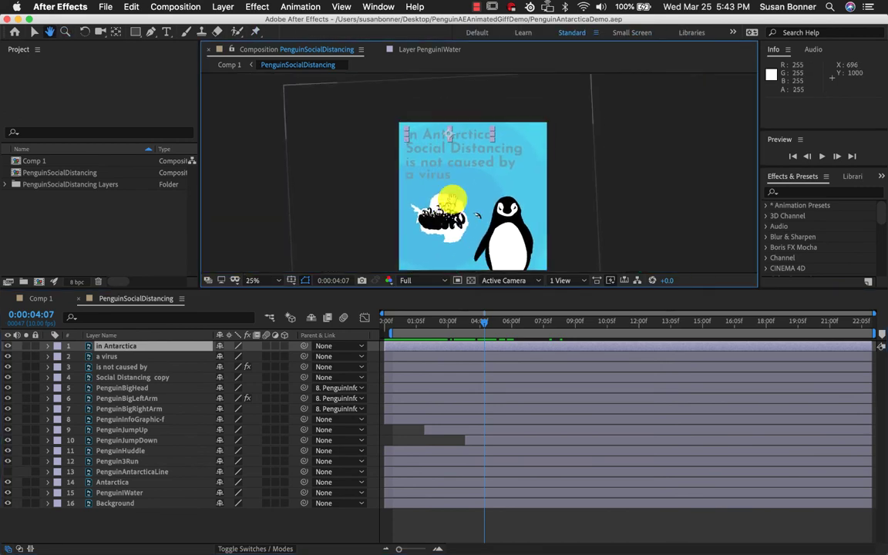
pyautogui.press('z')
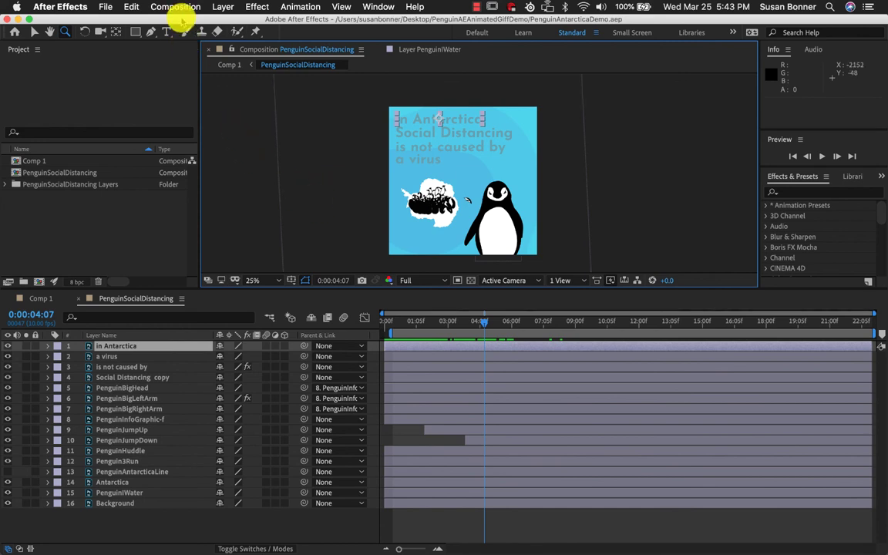
# Step: Add the PenguinSocialDistancing composition to the Render Queue from the File menu
pyautogui.click(106, 7)
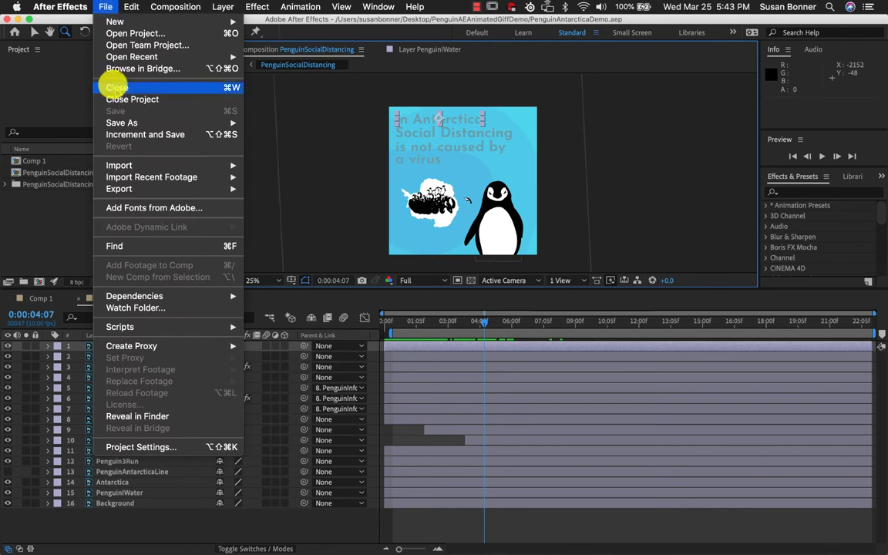
pyautogui.click(171, 7)
pyautogui.click(105, 7)
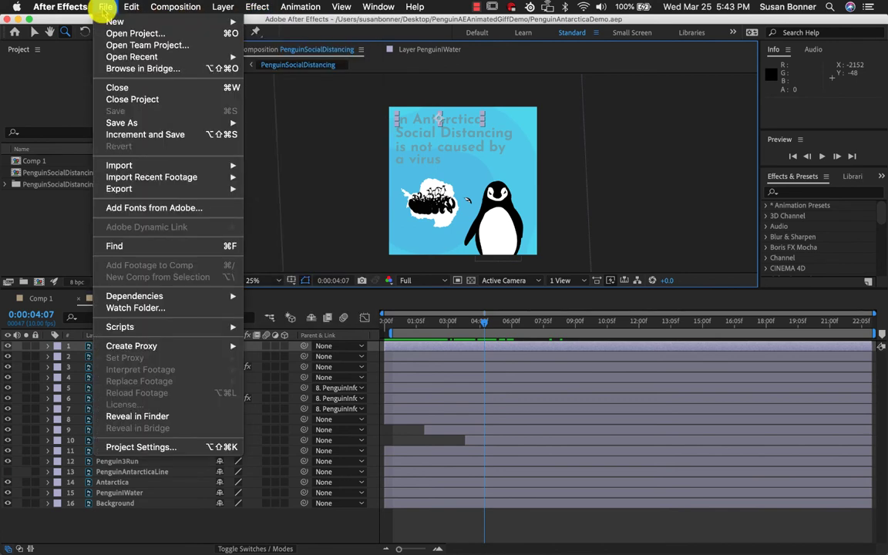
pyautogui.moveTo(155, 192)
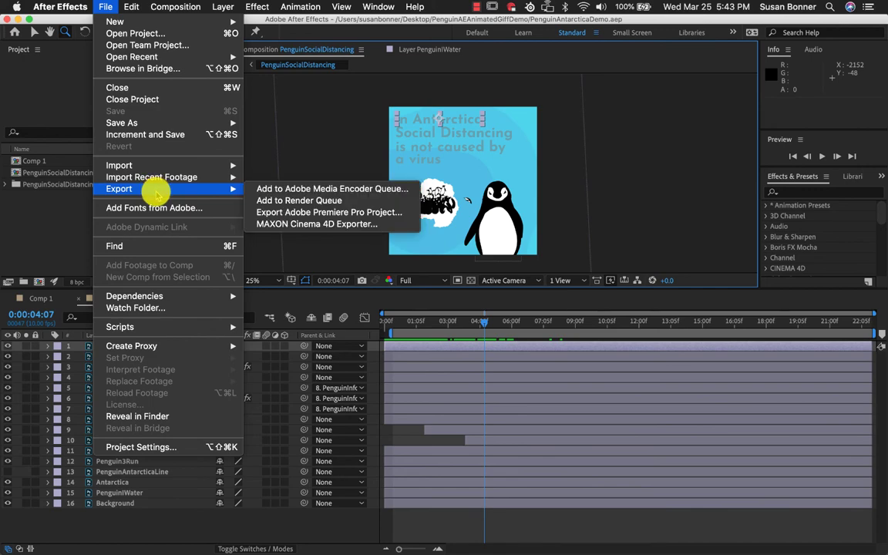
pyautogui.click(270, 201)
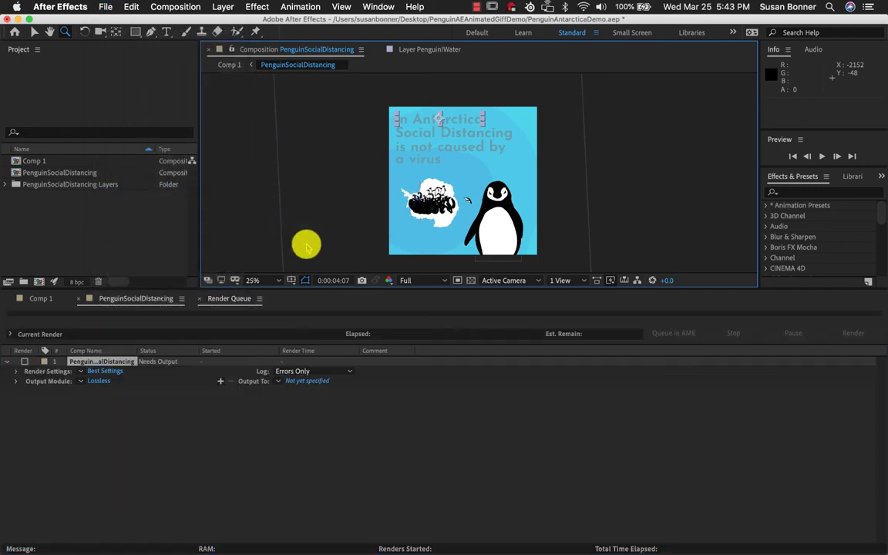
# Step: Save the output as PenguinSocialDistancing.mov and start the render
pyautogui.click(82, 381)
pyautogui.click(59, 440)
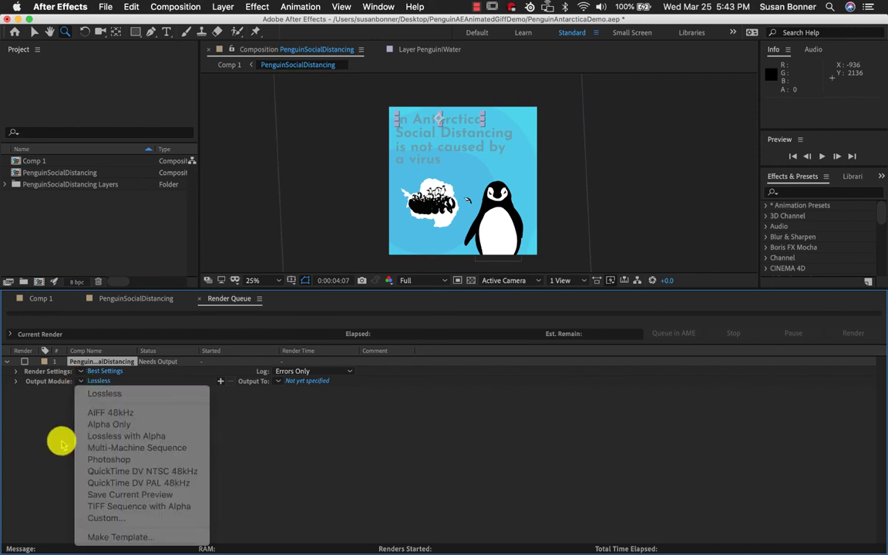
pyautogui.click(277, 381)
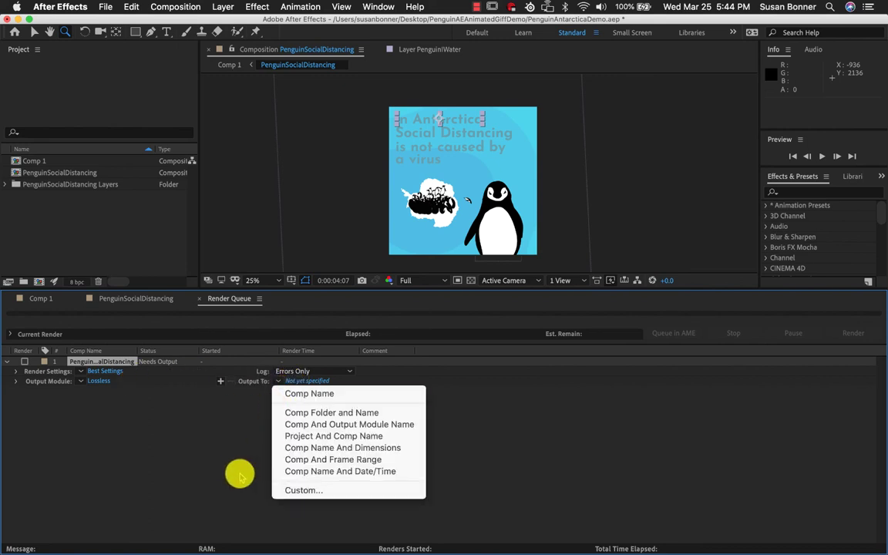
pyautogui.click(170, 389)
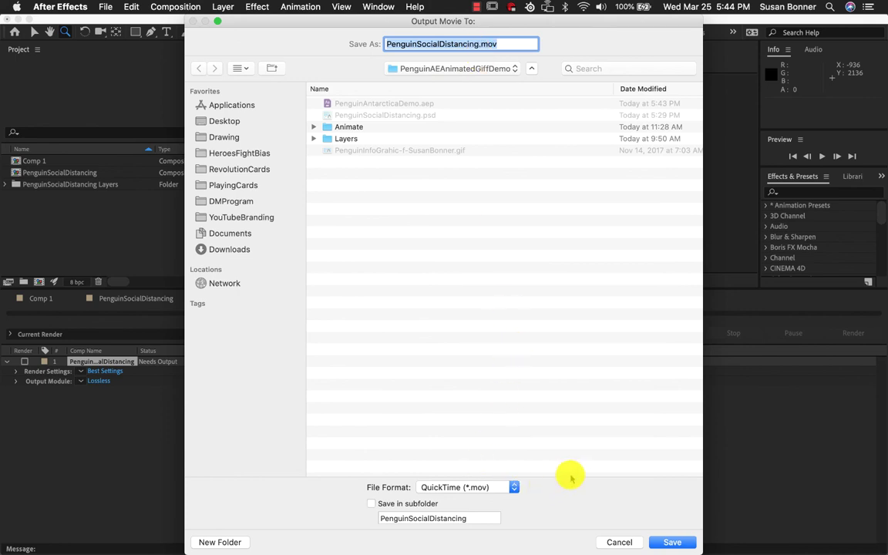
pyautogui.click(671, 543)
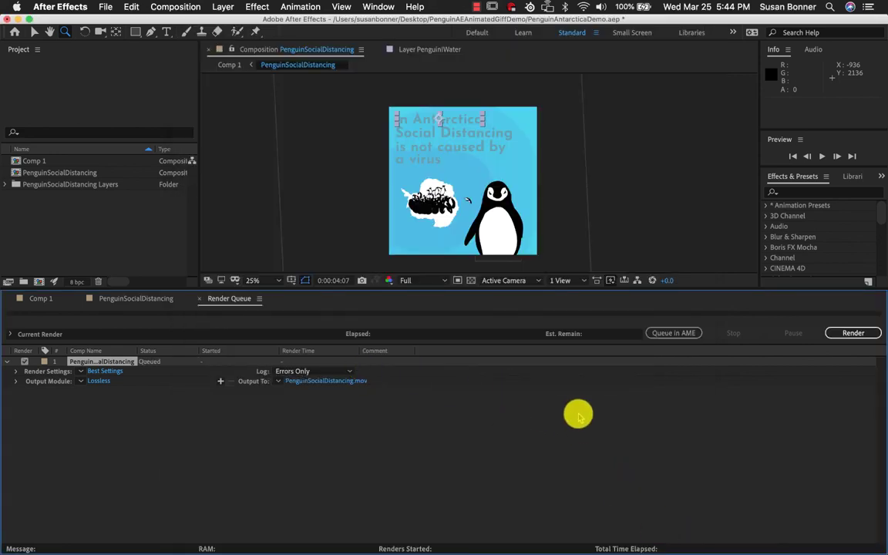
pyautogui.click(854, 332)
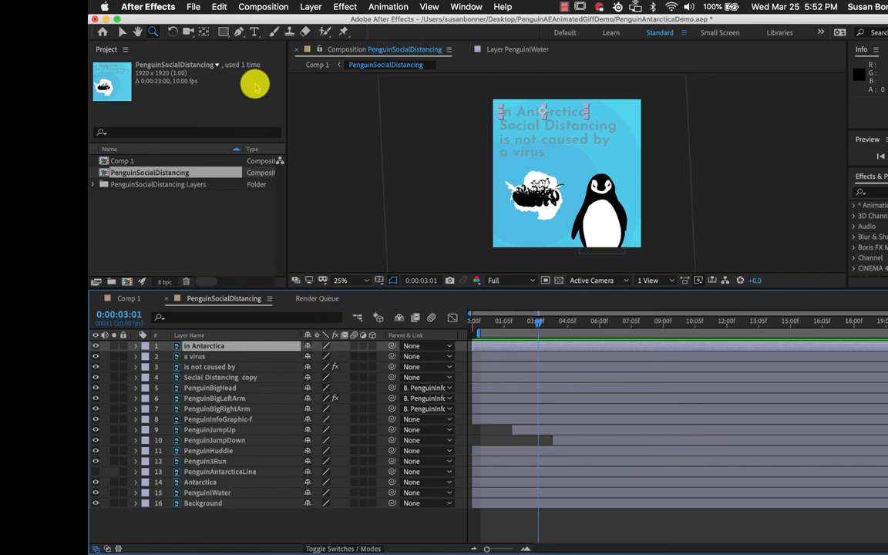
# Step: Add the composition to the render queue and open render item 3's output settings
pyautogui.click(263, 6)
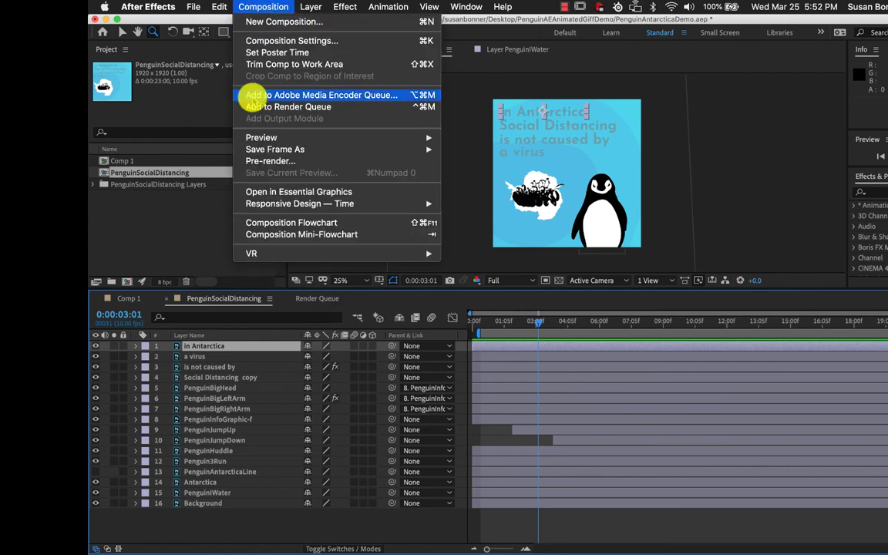
pyautogui.click(255, 108)
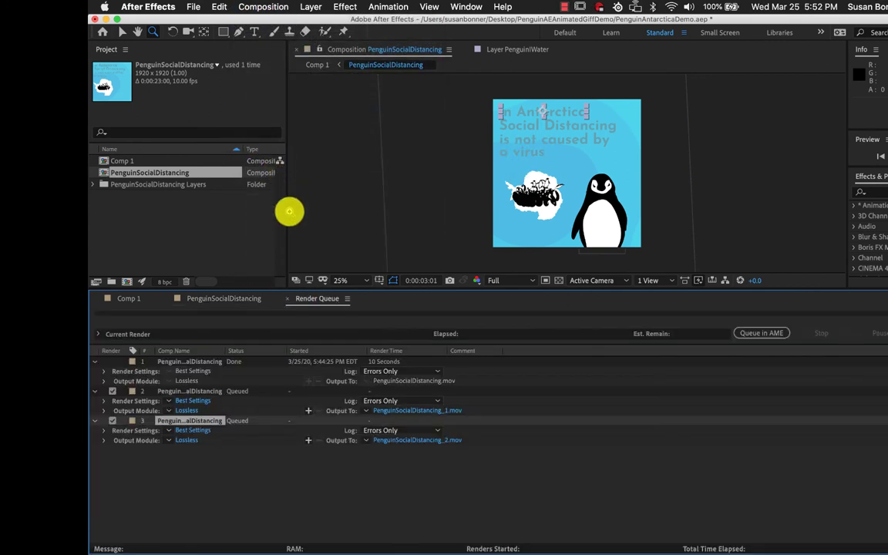
pyautogui.click(187, 441)
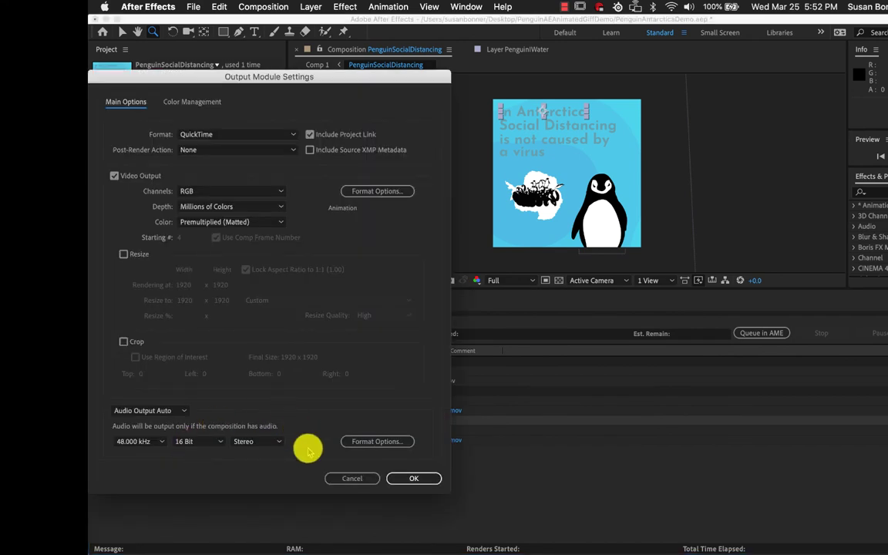
pyautogui.click(349, 477)
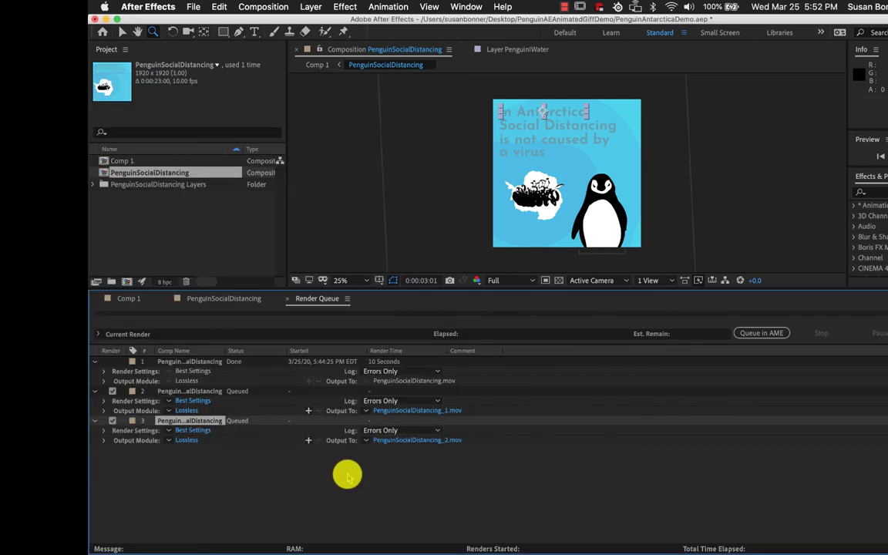
pyautogui.click(188, 441)
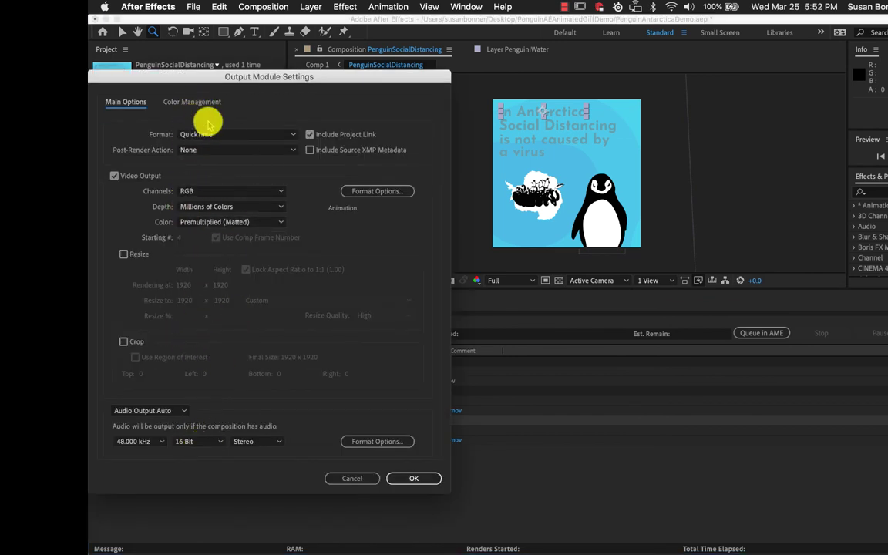
pyautogui.moveTo(208, 80); pyautogui.dragTo(427, 84)
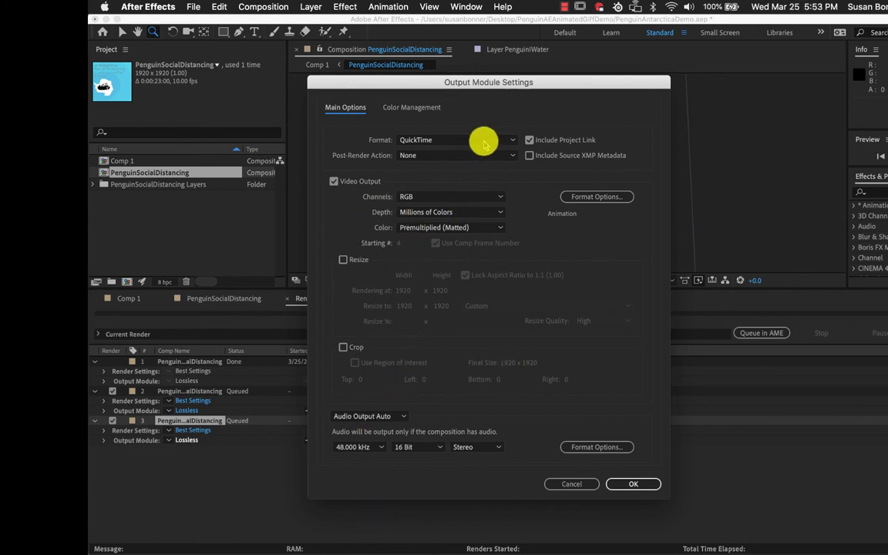
# Step: Set the output format to PNG Sequence resized to 640×640
pyautogui.click(512, 140)
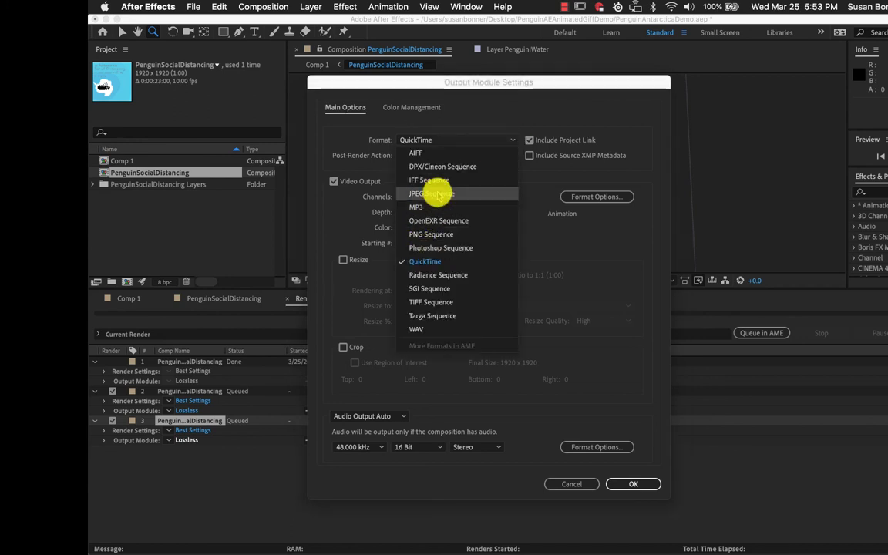
pyautogui.click(436, 235)
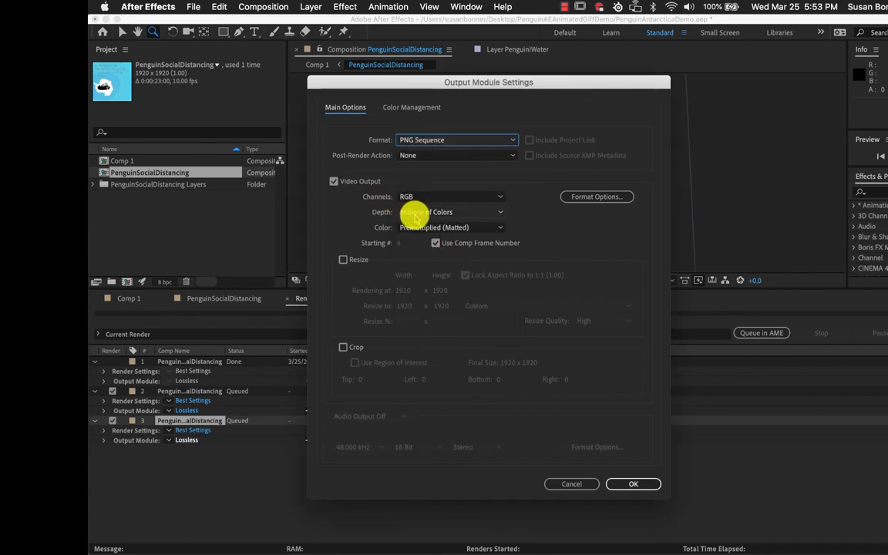
pyautogui.click(343, 259)
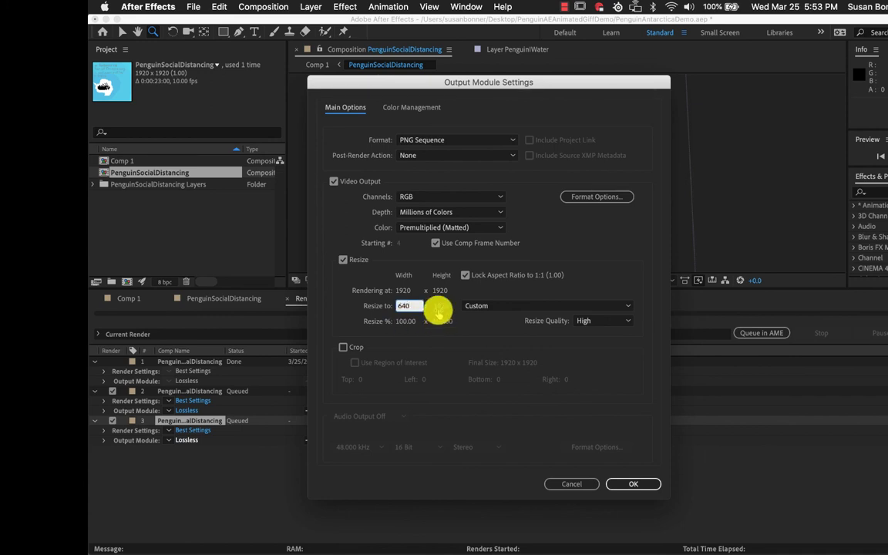
pyautogui.press('Tab')
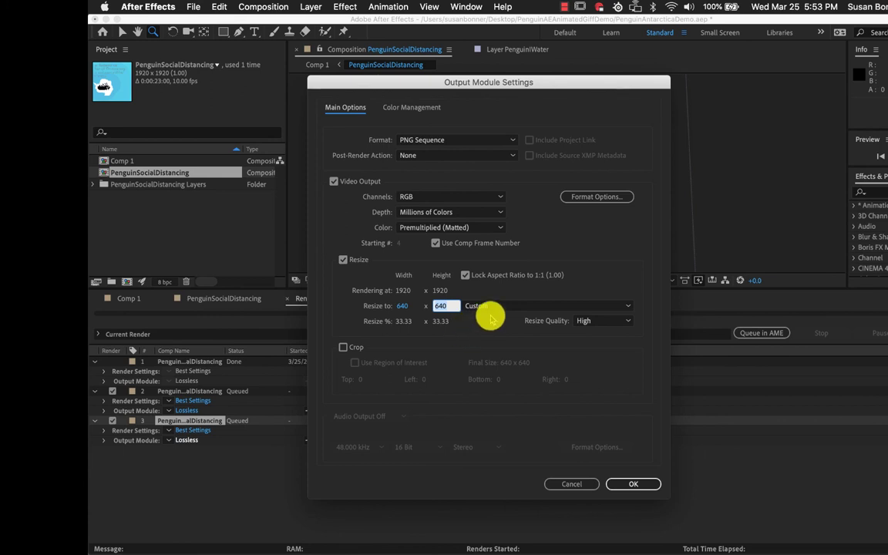
# Step: Keep PNG compression at None, preserve RGB, and apply the output settings
pyautogui.click(584, 197)
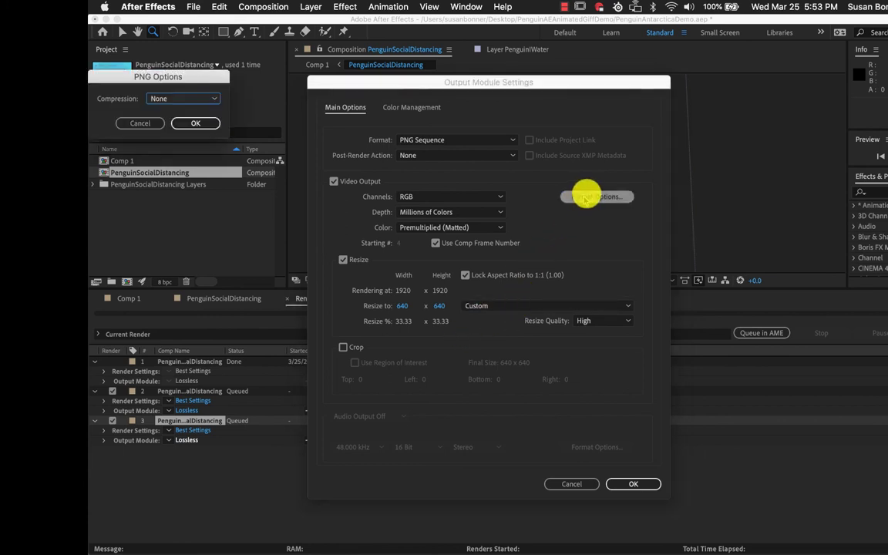
pyautogui.click(196, 98)
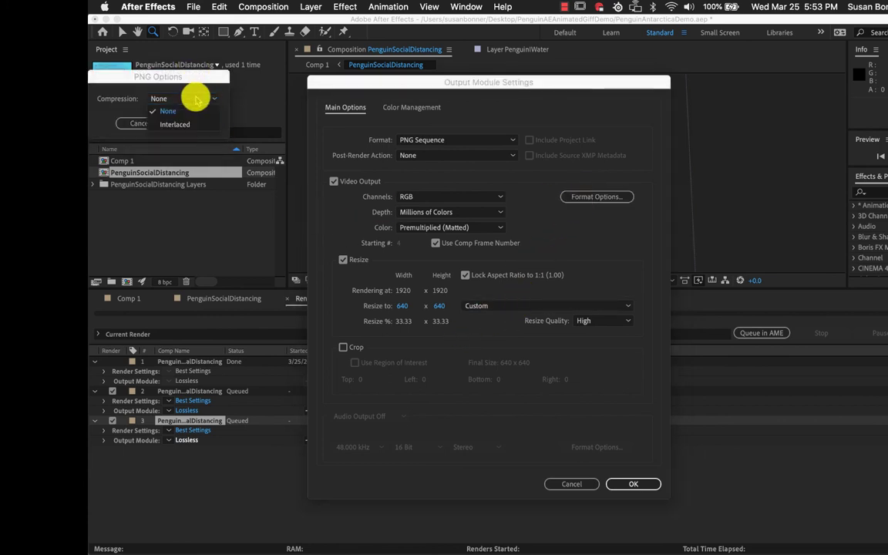
pyautogui.click(191, 100)
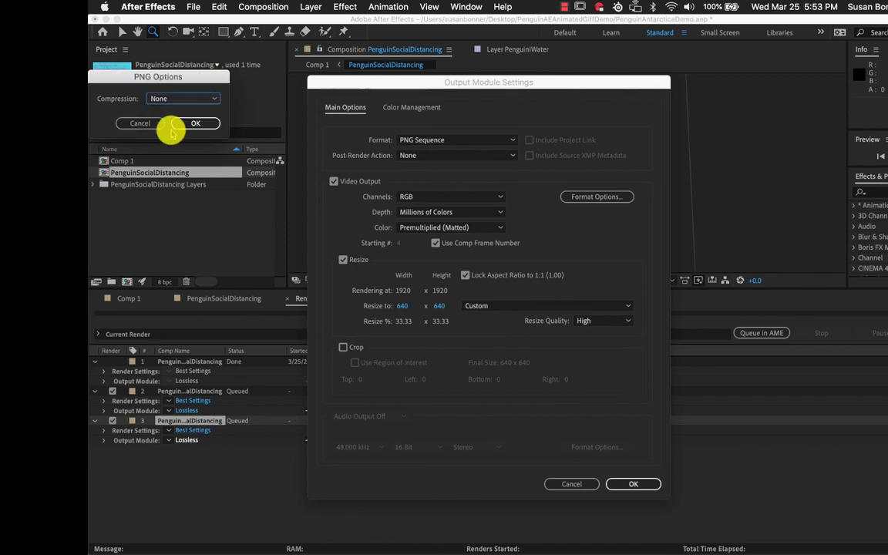
pyautogui.click(196, 124)
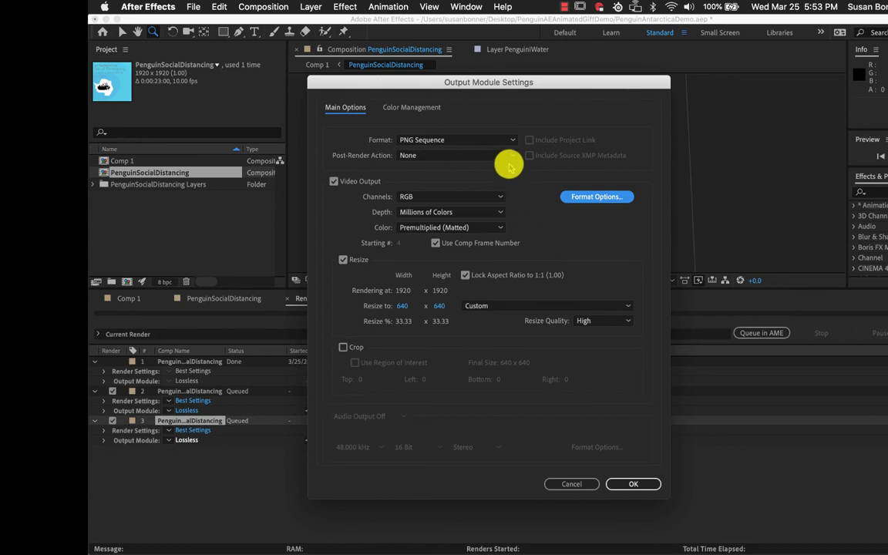
pyautogui.click(431, 112)
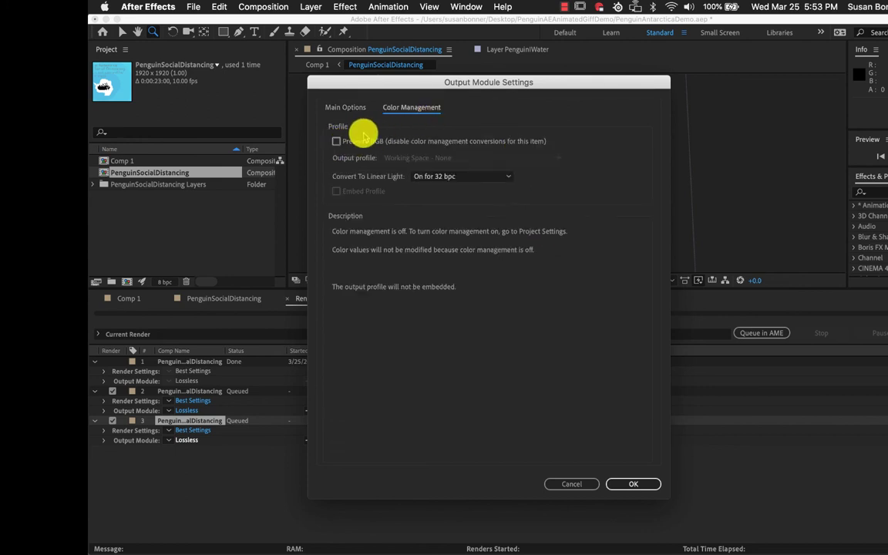
pyautogui.click(337, 143)
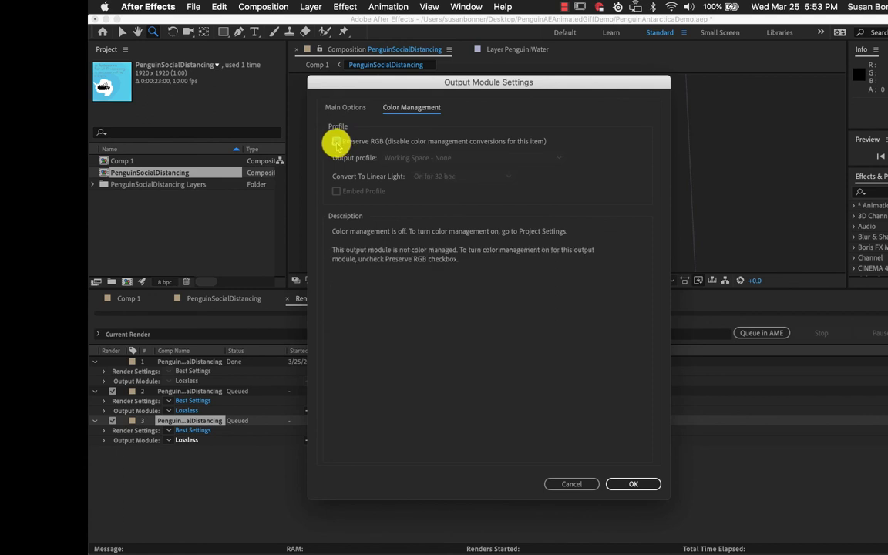
pyautogui.click(351, 110)
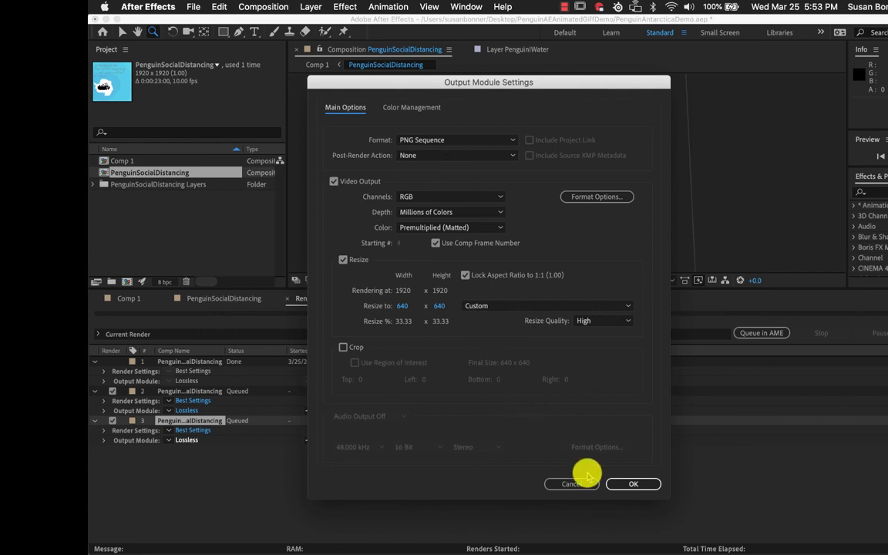
pyautogui.click(636, 484)
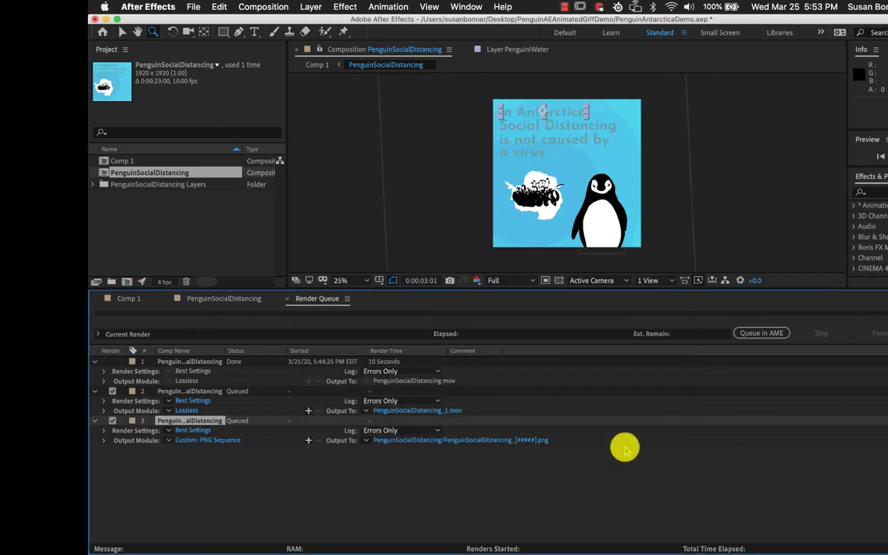
# Step: Save the PNG frames into a new PenguinPNGSequence folder, with no extra subfolder
pyautogui.click(417, 441)
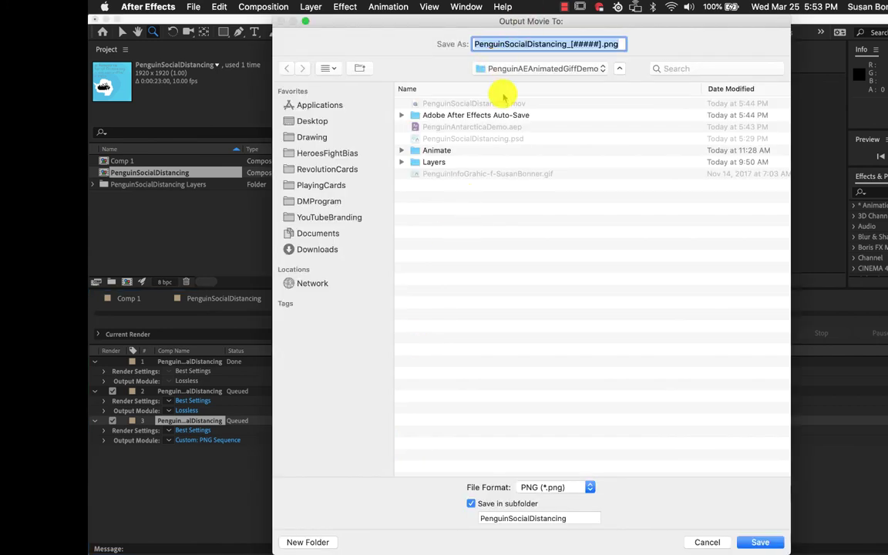
pyautogui.click(304, 542)
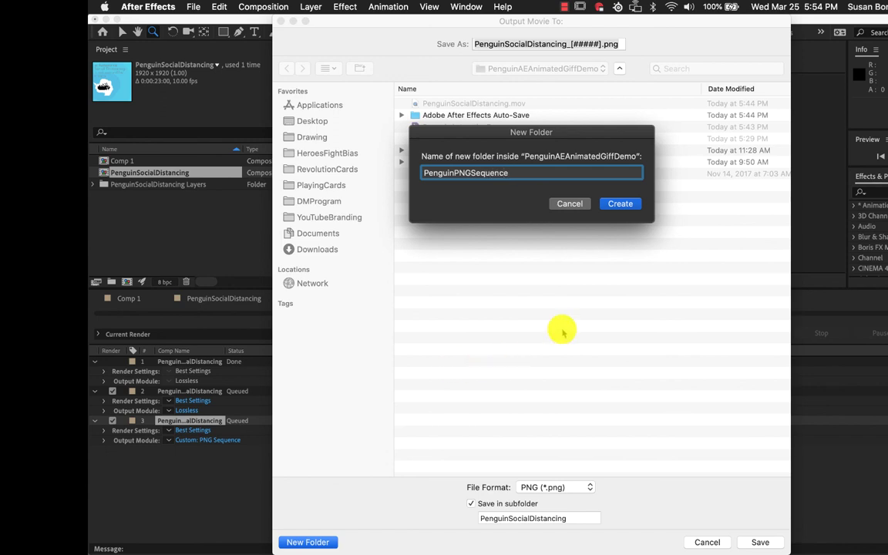
pyautogui.click(625, 205)
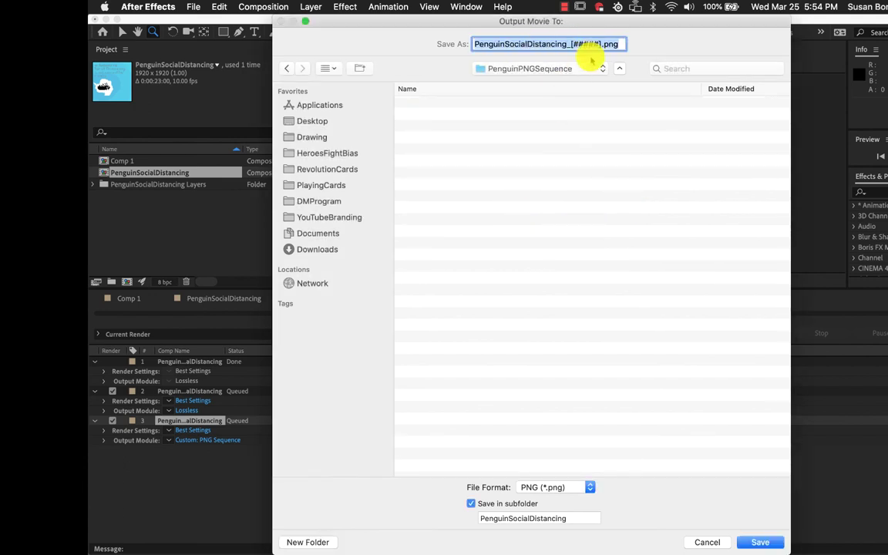
pyautogui.click(481, 505)
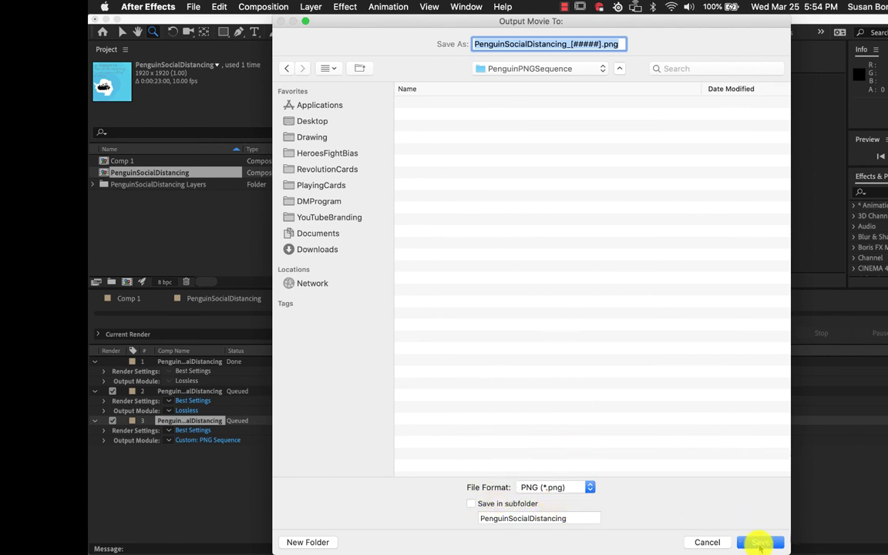
pyautogui.click(760, 542)
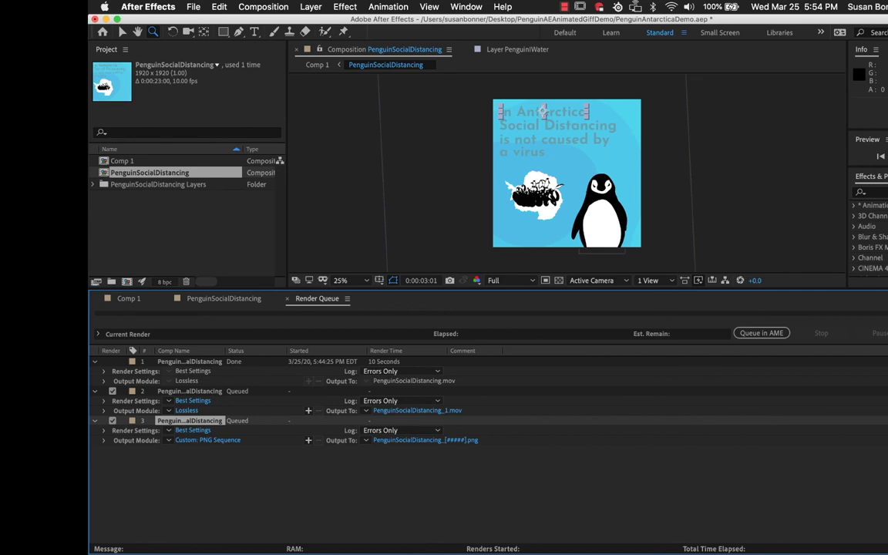
# Step: Render all queued items, then minimize After Effects to the desktop
pyautogui.click(886, 333)
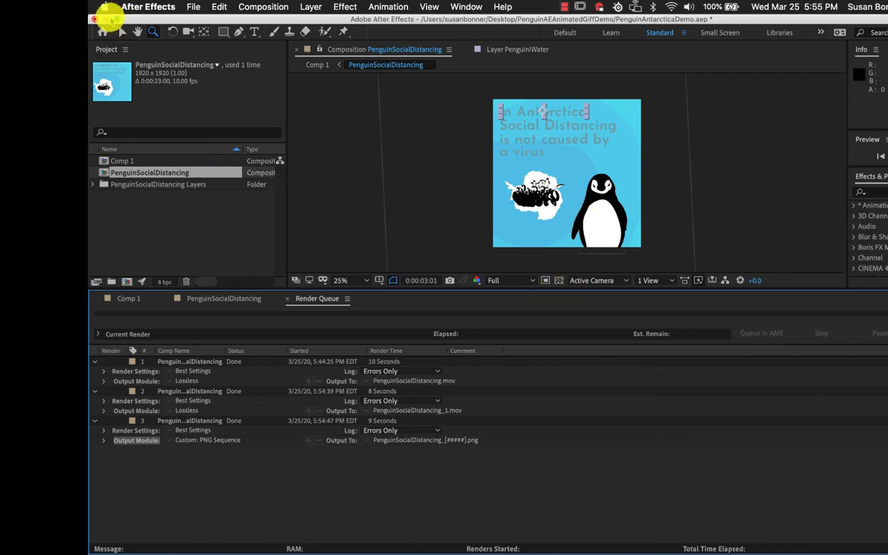
pyautogui.click(104, 20)
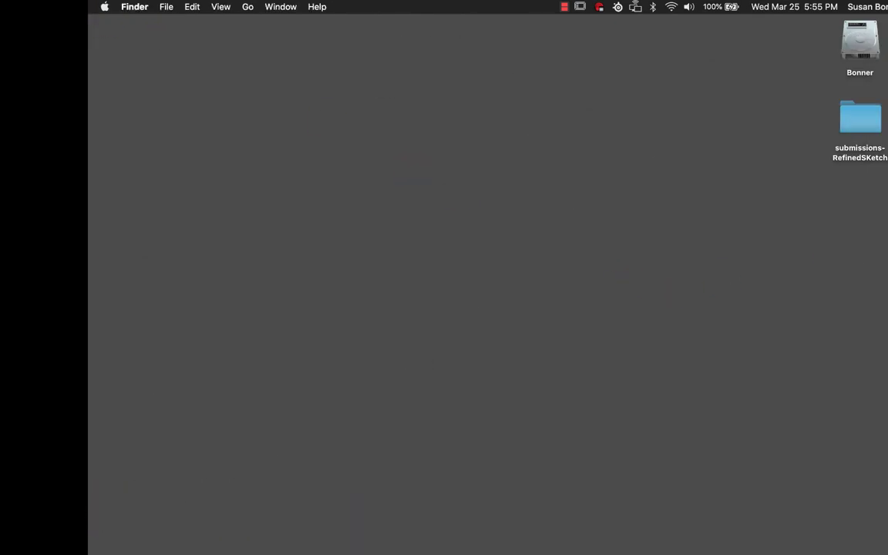
pyautogui.click(773, 291)
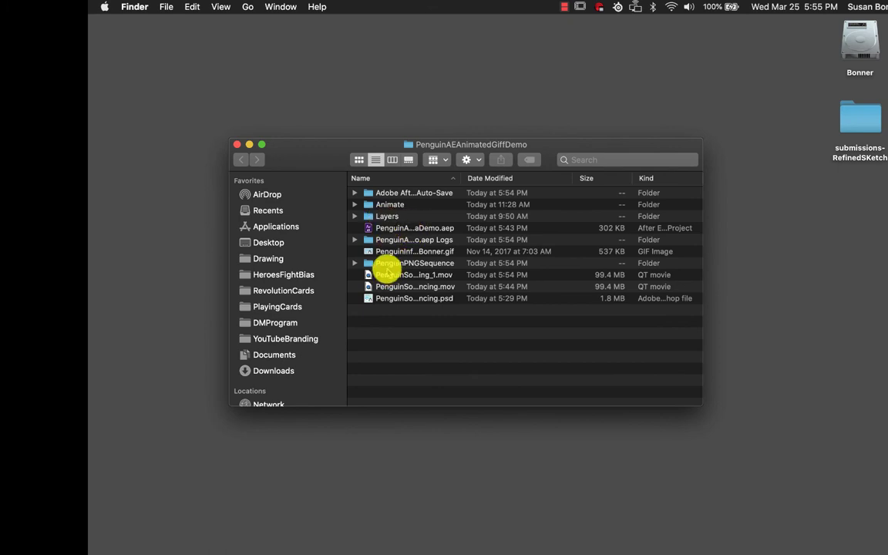
pyautogui.click(384, 264)
pyautogui.click(355, 263)
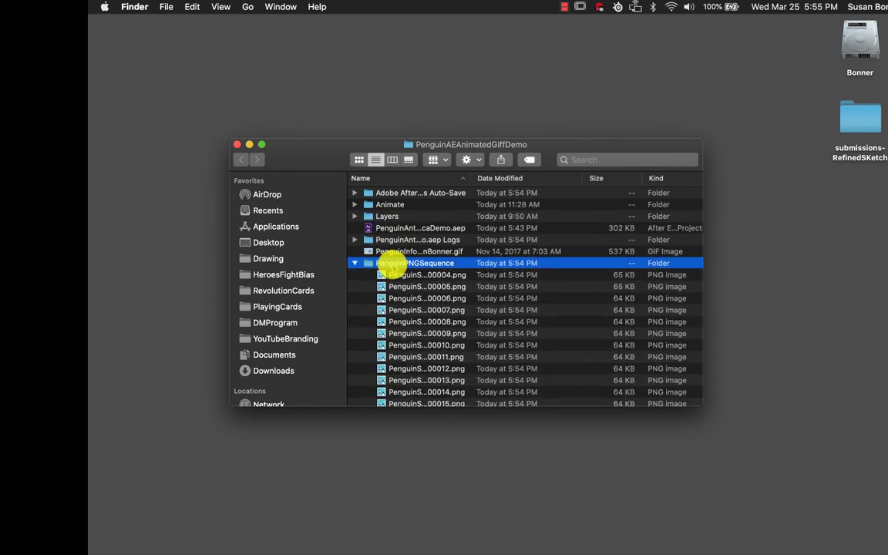
pyautogui.scroll(-15, 428, 333)
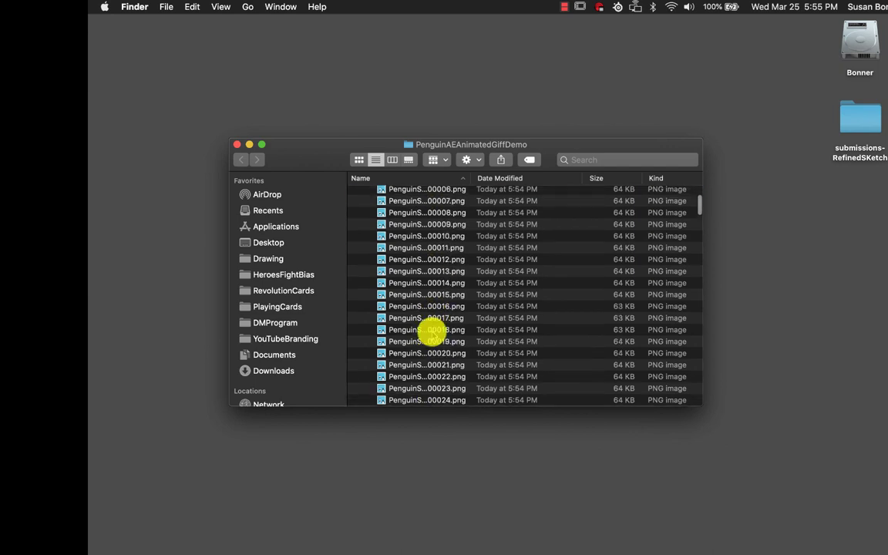
pyautogui.scroll(-8, 429, 333)
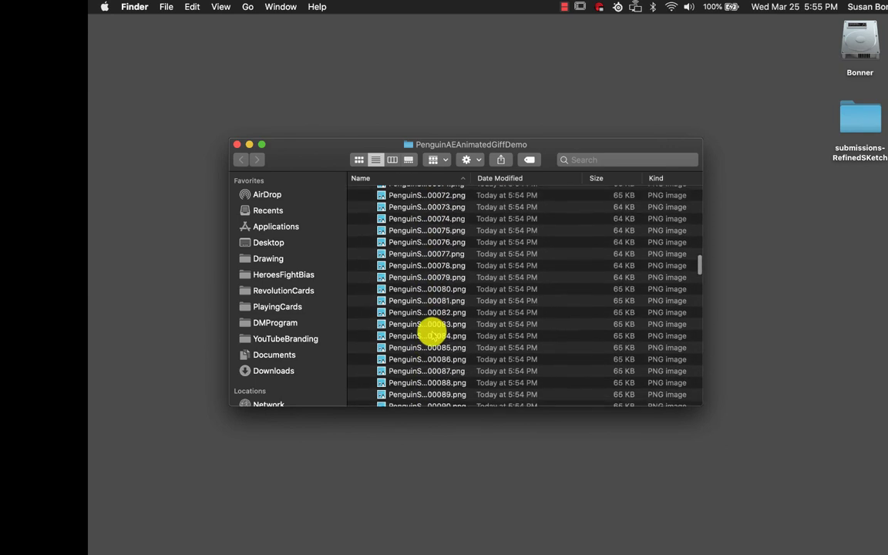
pyautogui.scroll(20, 424, 324)
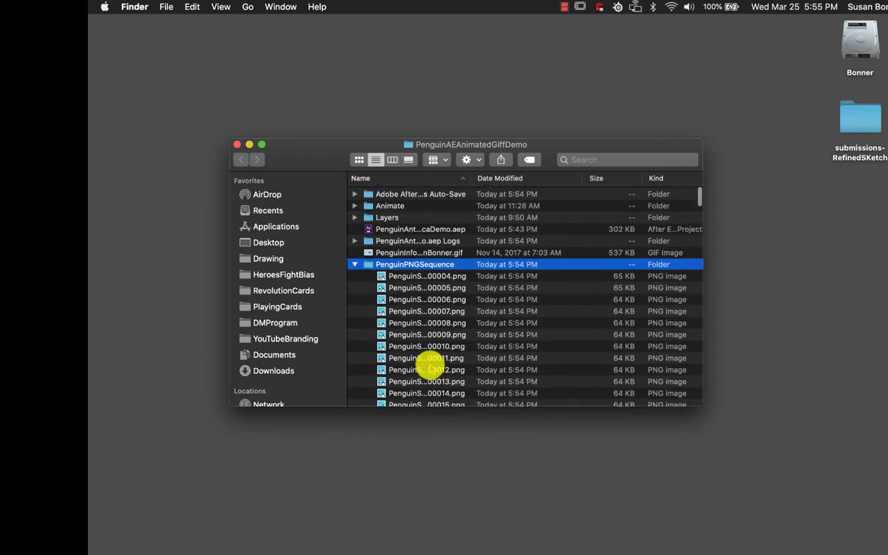
pyautogui.click(416, 276)
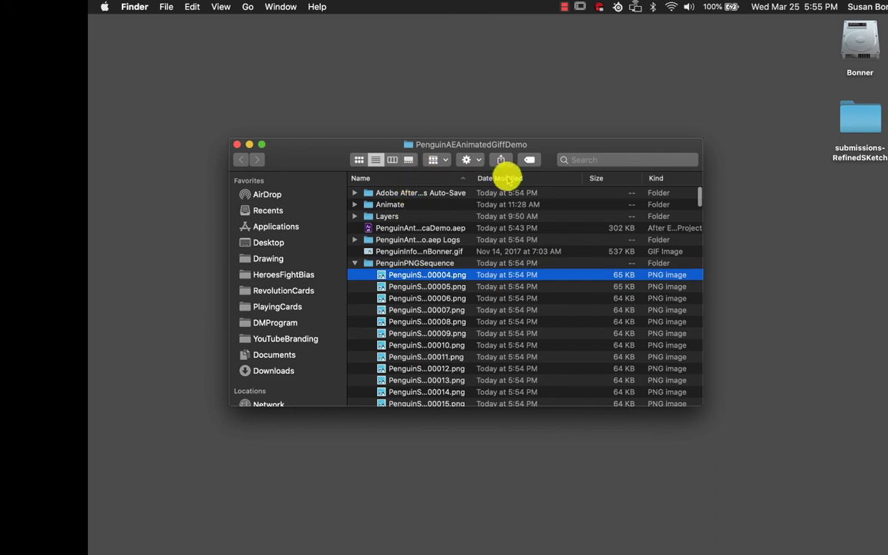
pyautogui.click(432, 178)
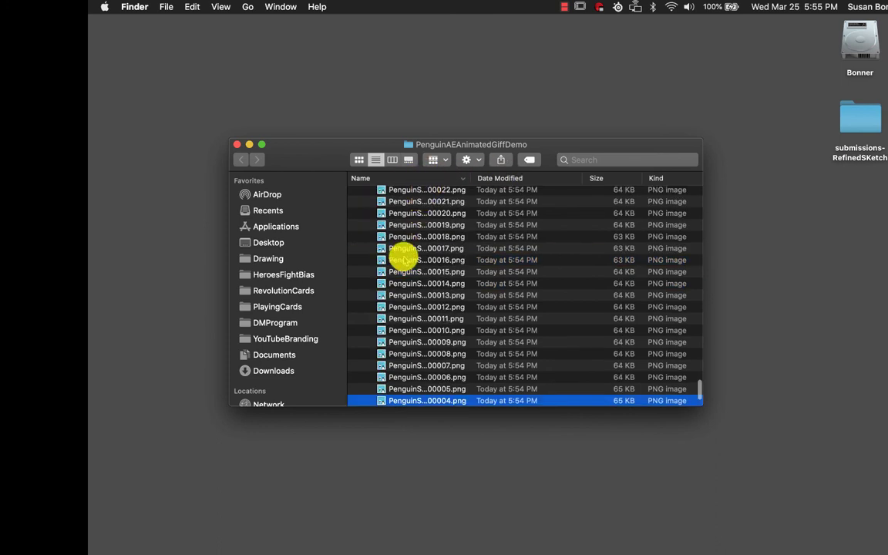
pyautogui.scroll(5, 402, 256)
pyautogui.scroll(20, 402, 259)
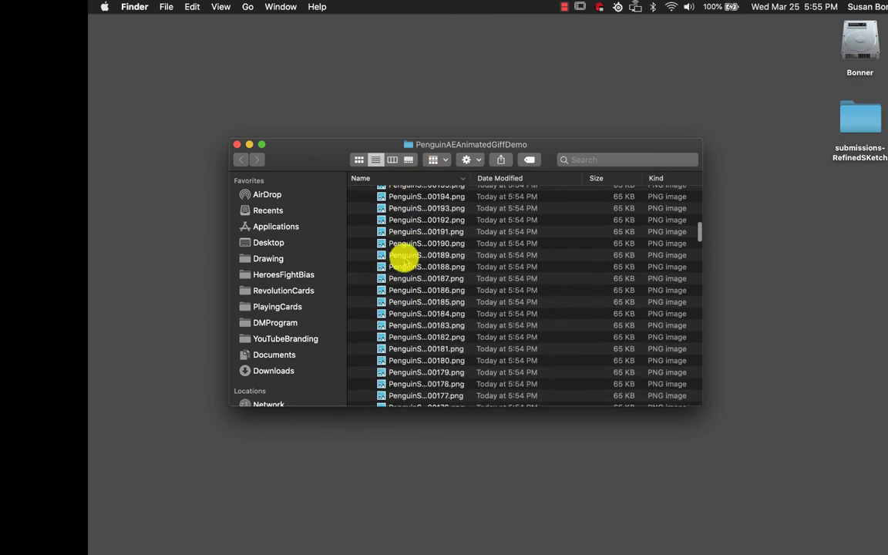
pyautogui.click(418, 178)
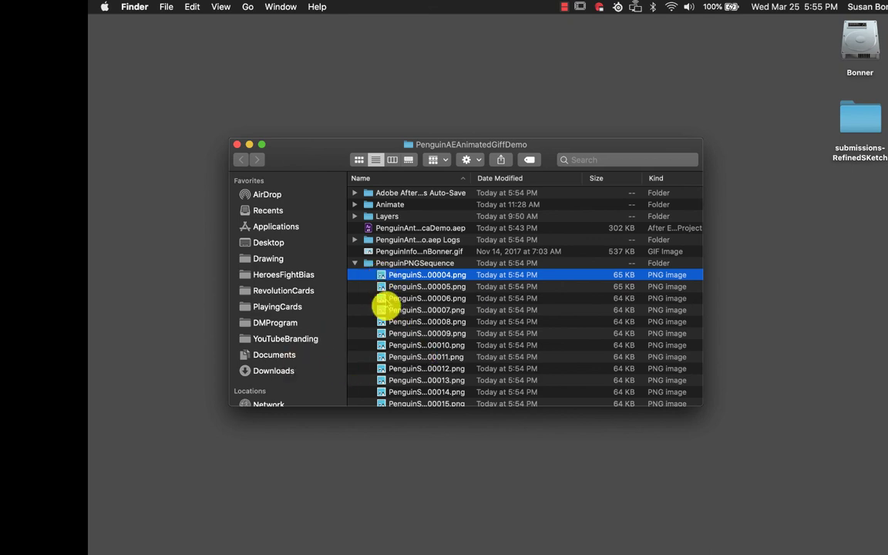
pyautogui.moveTo(91, 534)
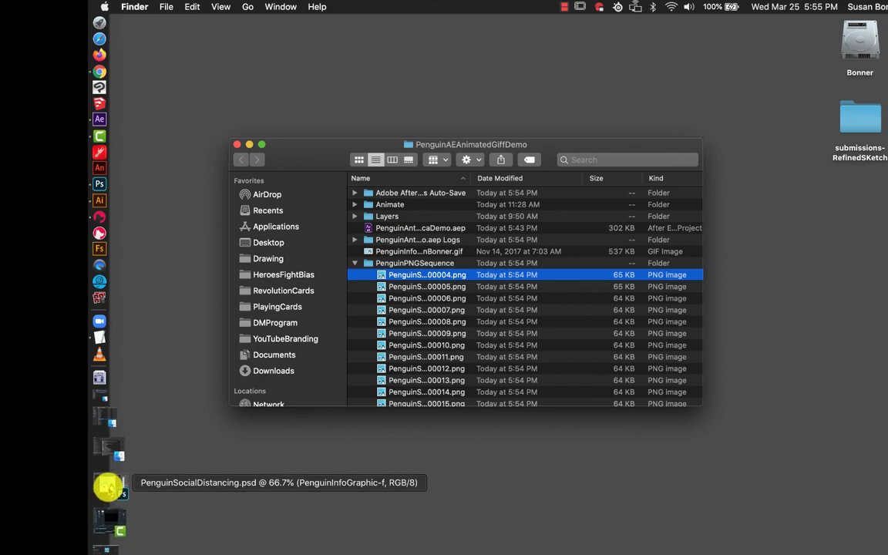
# Step: Open the first PNG in Desktop > PenguinAEAnimatedGiffDemo > PenguinPNGSequence as an image sequence
pyautogui.click(108, 485)
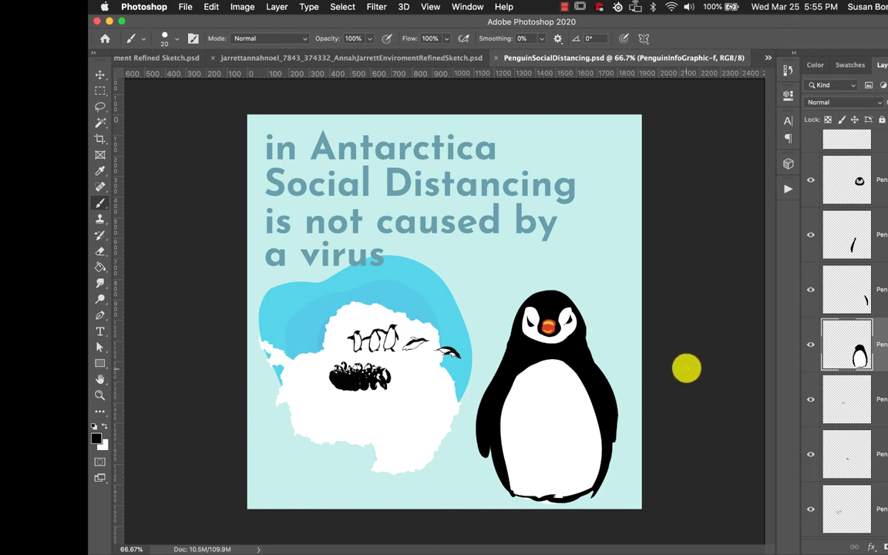
pyautogui.click(186, 7)
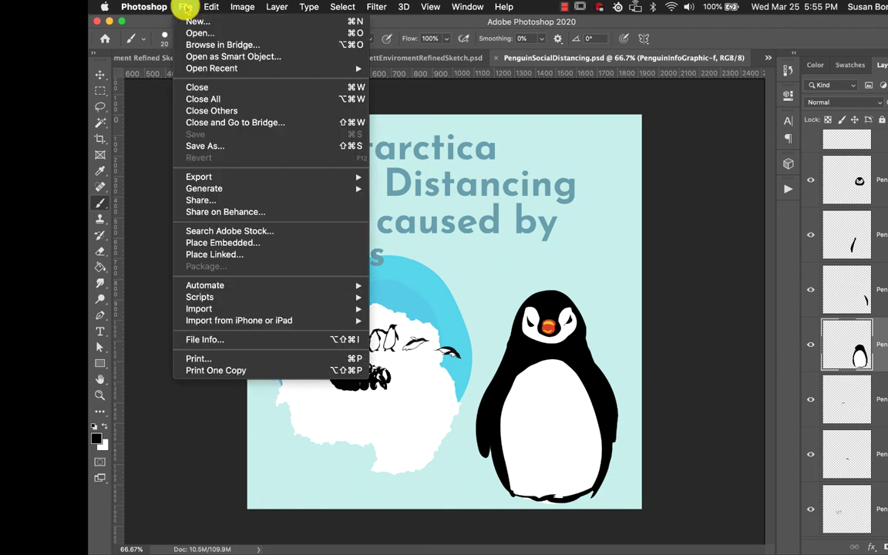
pyautogui.click(194, 32)
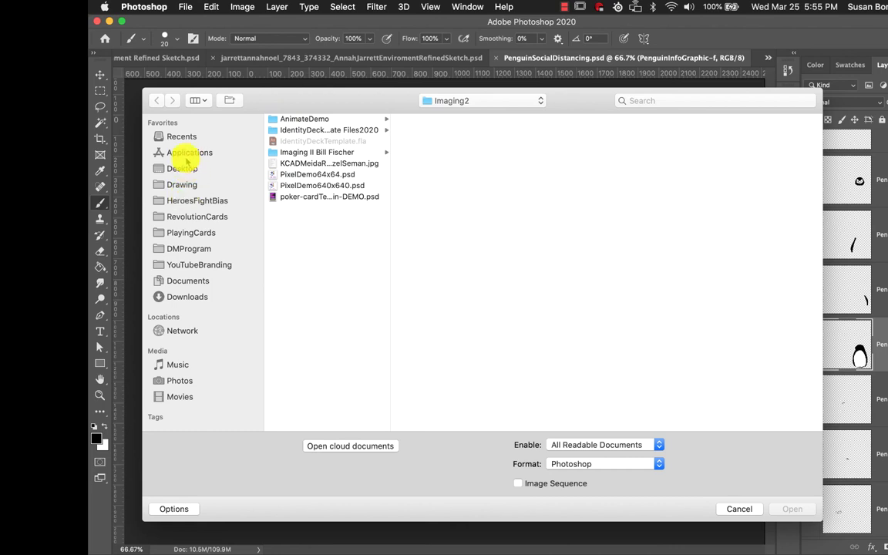
pyautogui.click(174, 168)
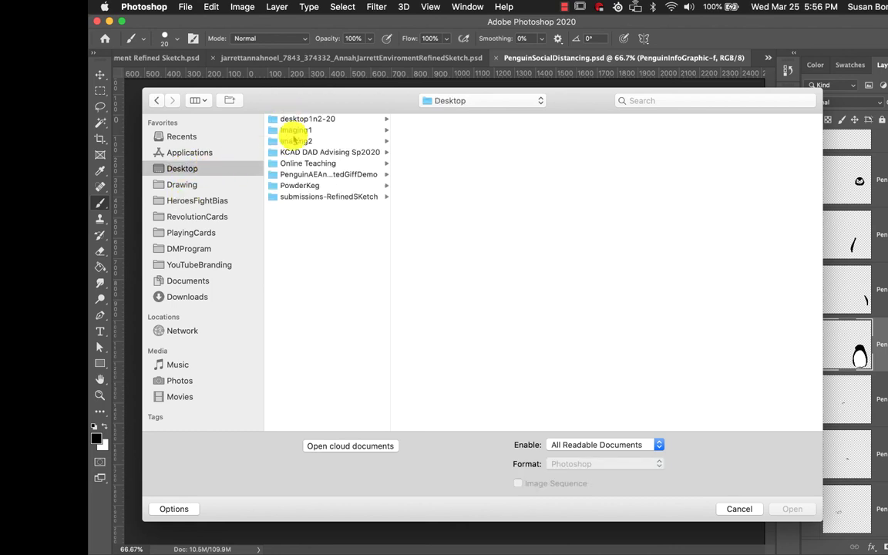
pyautogui.click(302, 176)
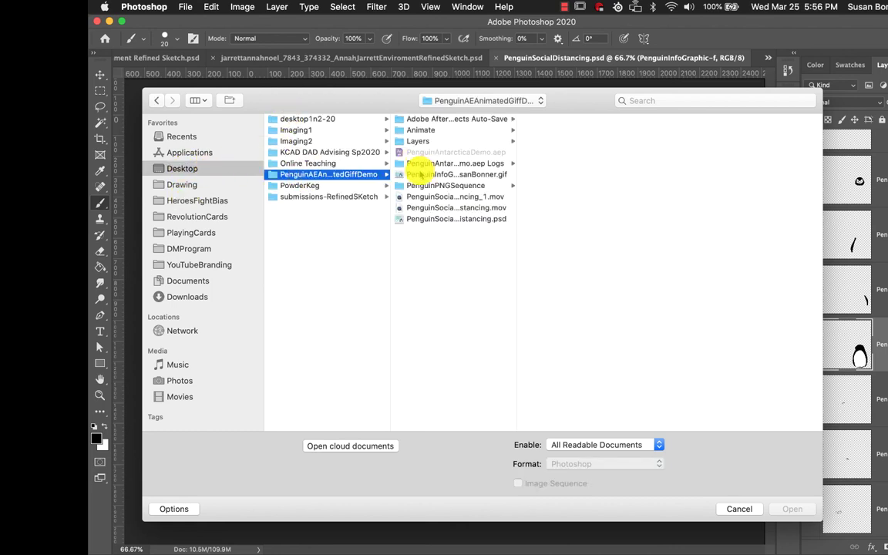
pyautogui.click(431, 186)
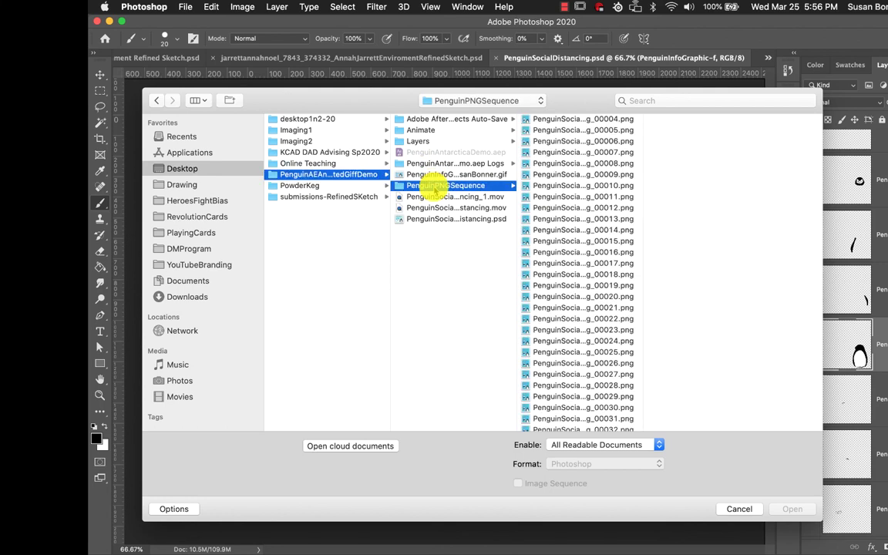
pyautogui.click(569, 118)
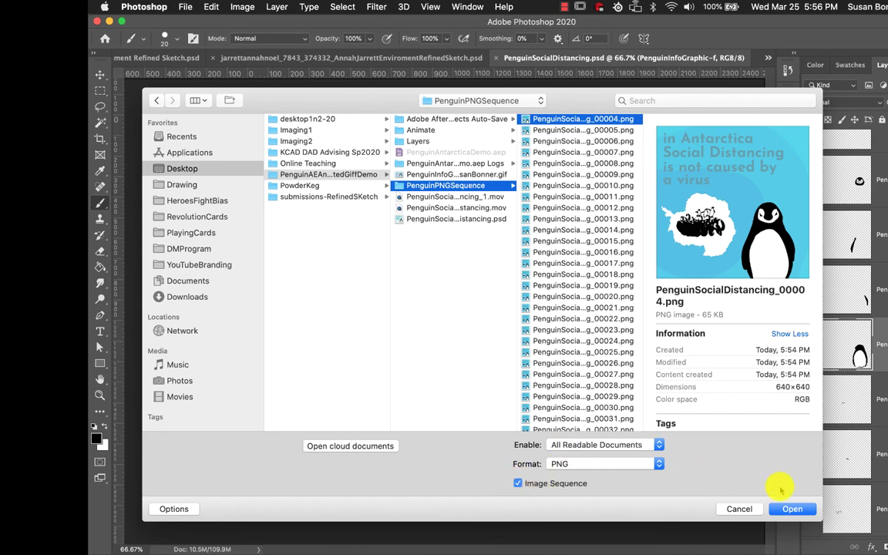
pyautogui.click(790, 510)
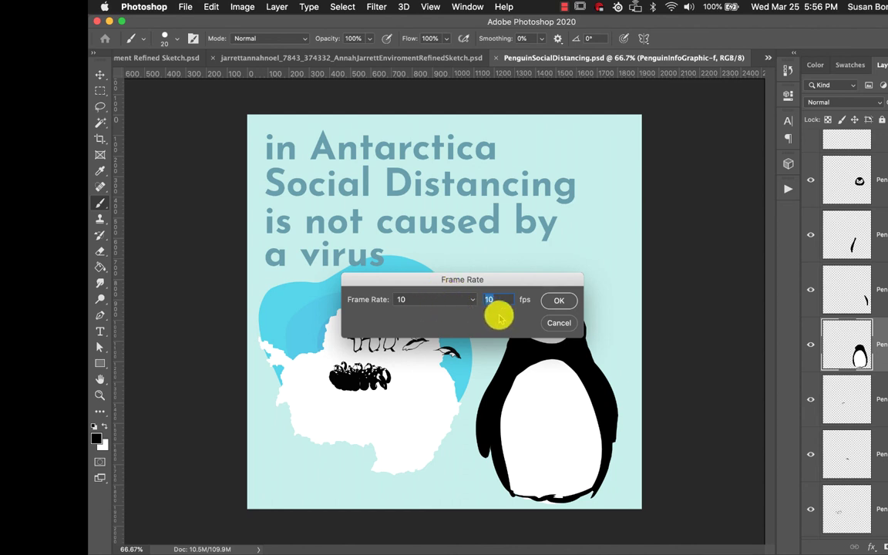
# Step: Accept the 10 fps frame rate and dock the Timeline panel below the canvas
pyautogui.click(558, 300)
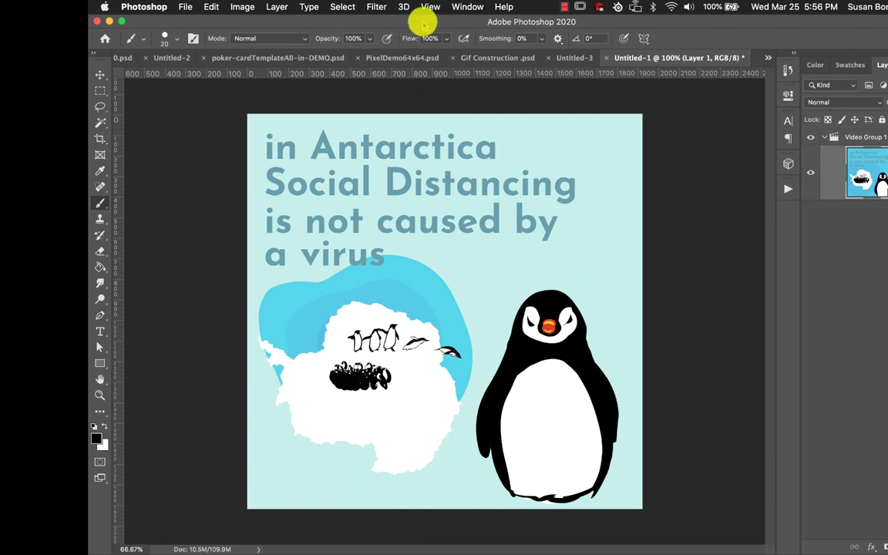
pyautogui.click(464, 7)
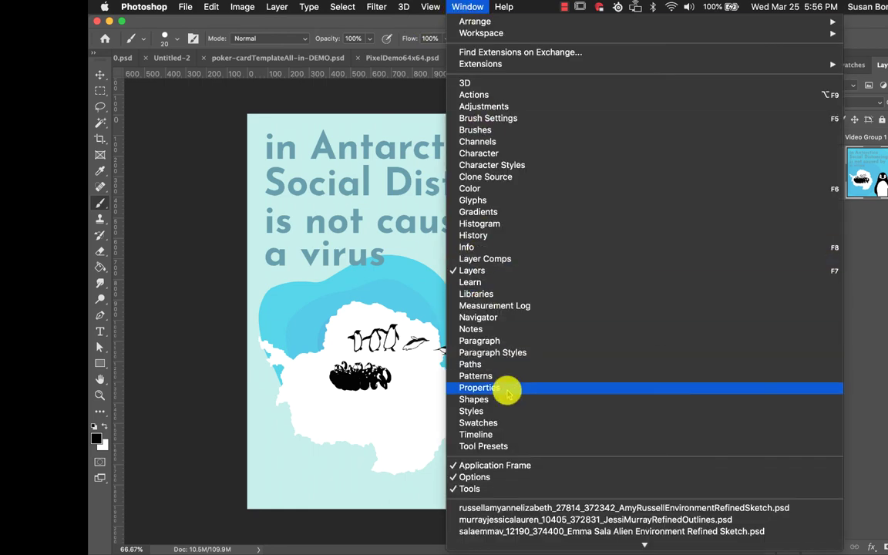
pyautogui.click(502, 434)
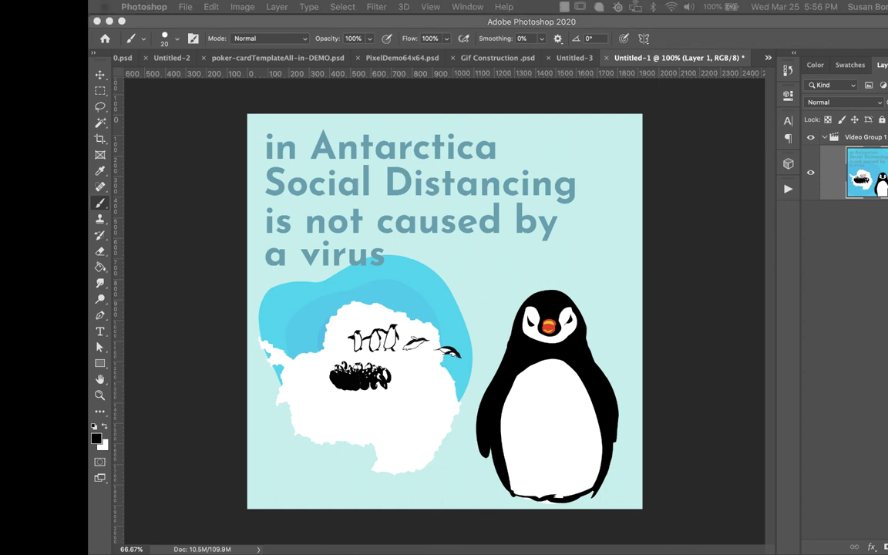
pyautogui.click(673, 282)
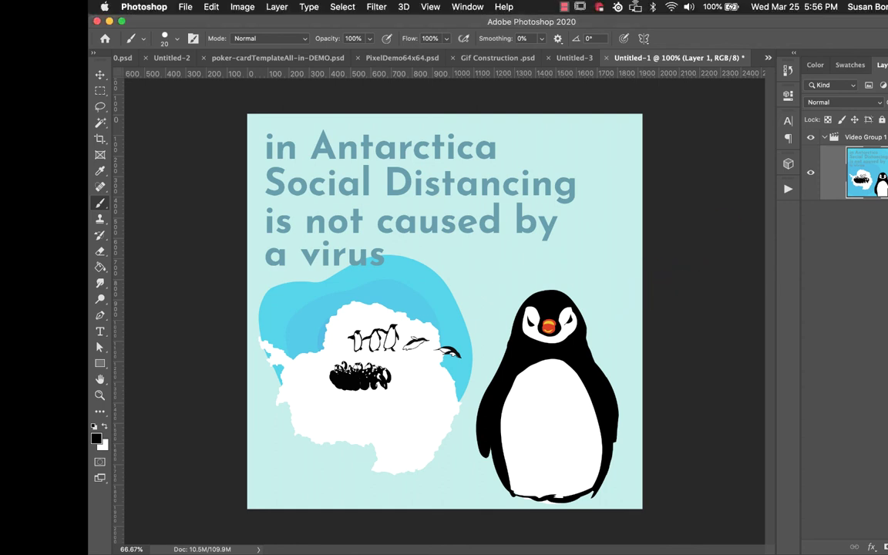
pyautogui.moveTo(788, 188); pyautogui.dragTo(330, 454)
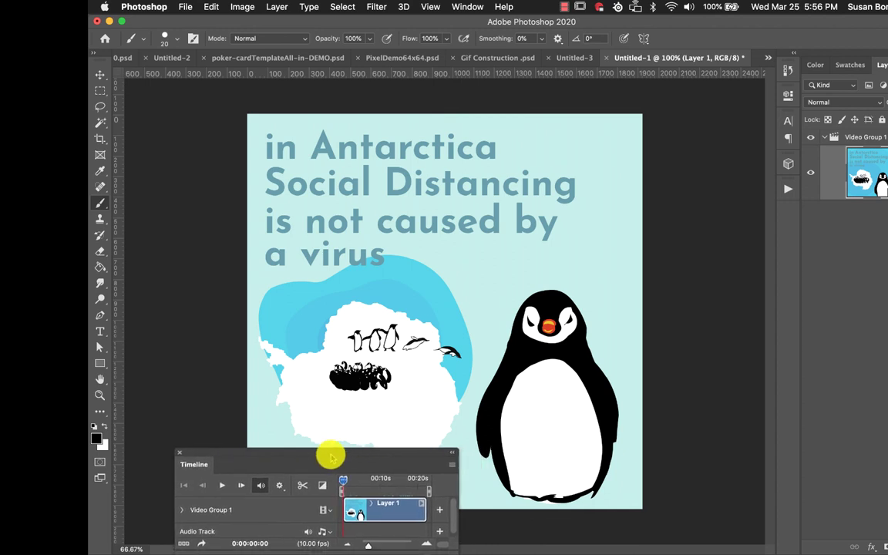
pyautogui.doubleClick(206, 462)
pyautogui.moveTo(206, 531); pyautogui.dragTo(112, 541)
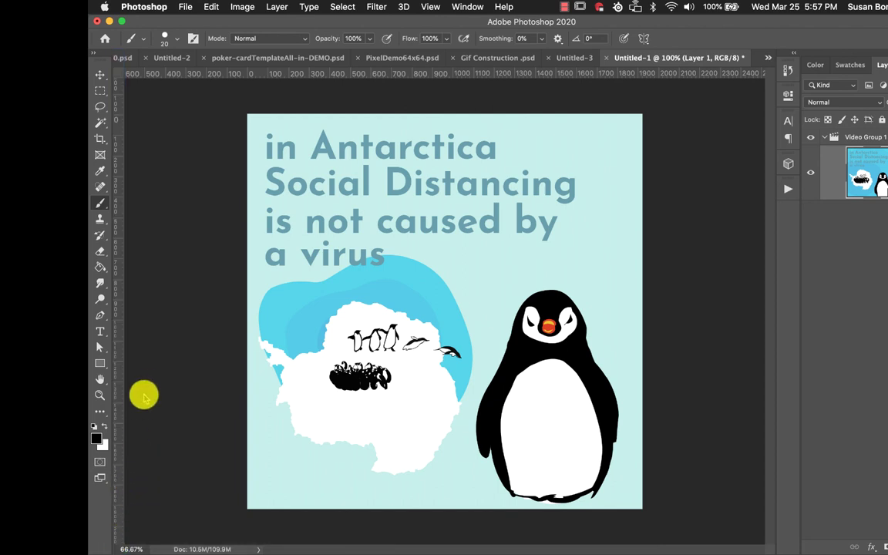
# Step: Toggle the Timeline panel off and back on from the Window menu
pyautogui.click(467, 8)
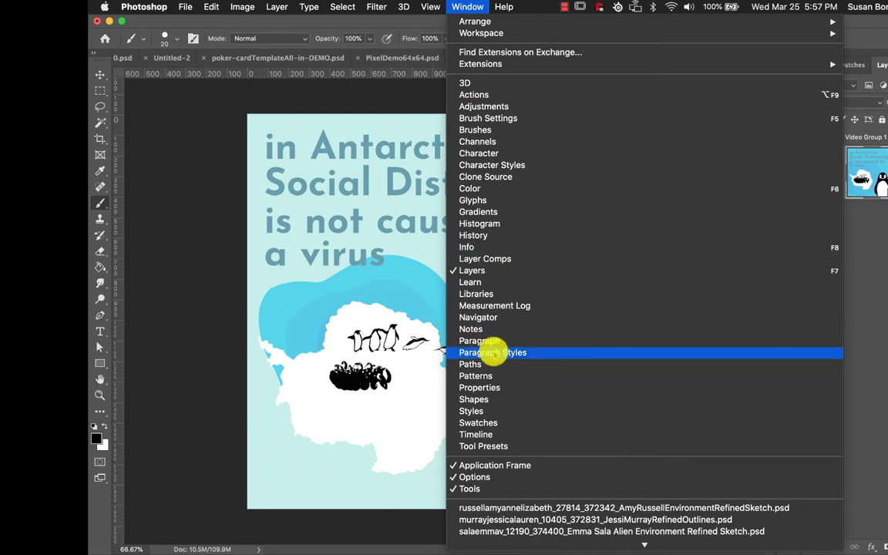
pyautogui.click(496, 436)
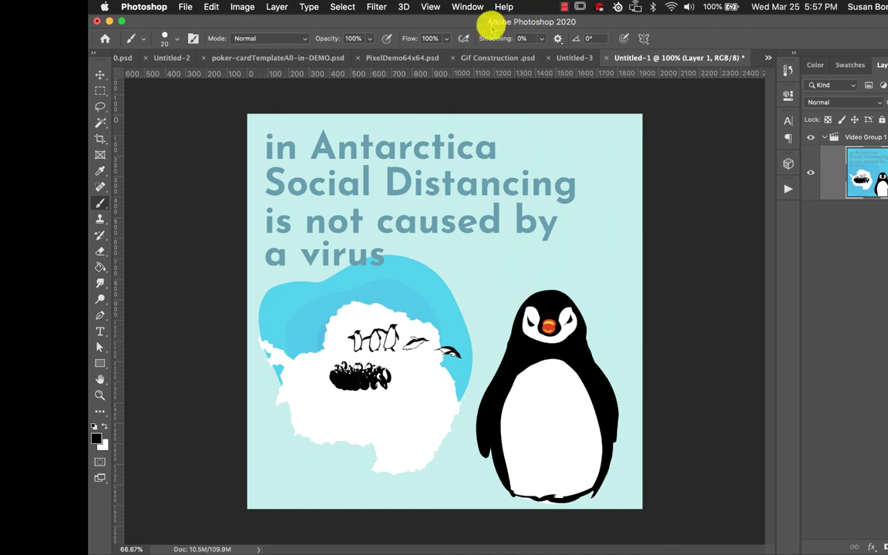
pyautogui.click(467, 6)
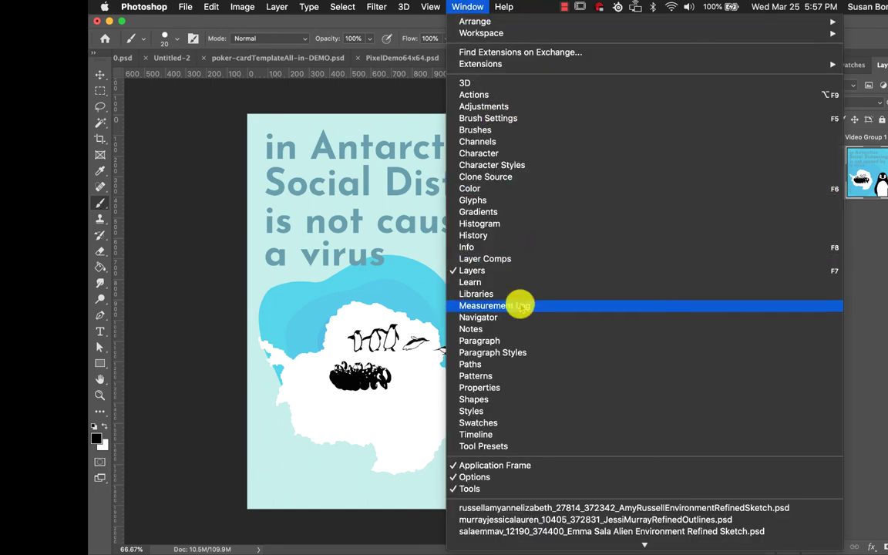
pyautogui.click(467, 436)
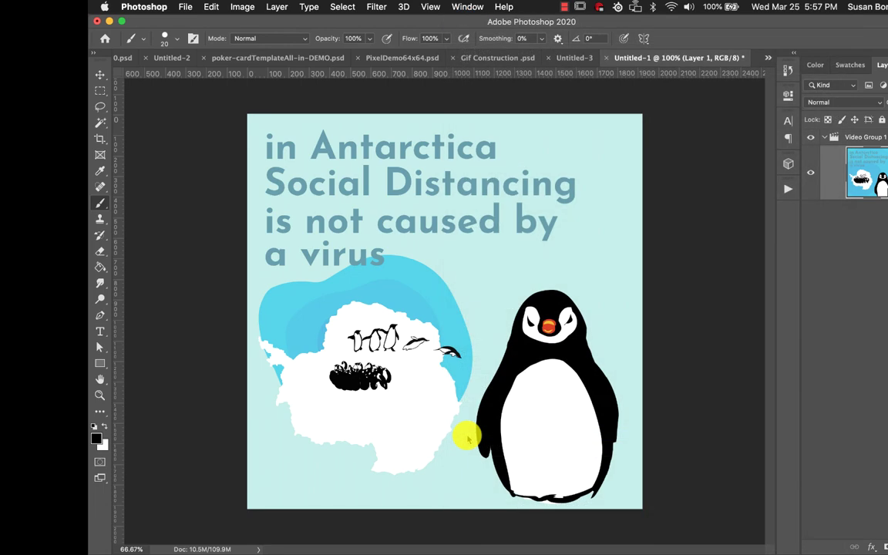
# Step: Trim the Layer 1 clip's end to about 10 seconds, scrubbing the playhead to preview
pyautogui.moveTo(416, 27); pyautogui.dragTo(456, 63)
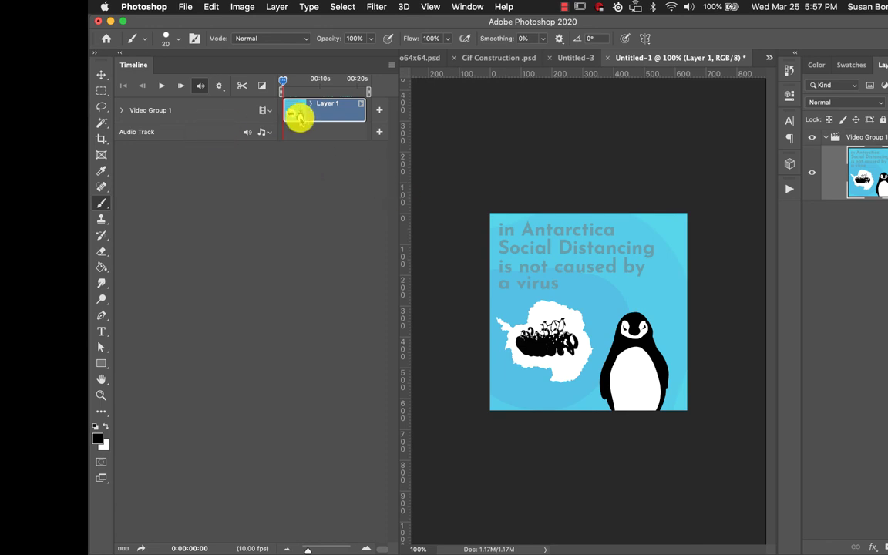
pyautogui.moveTo(283, 80); pyautogui.dragTo(263, 100)
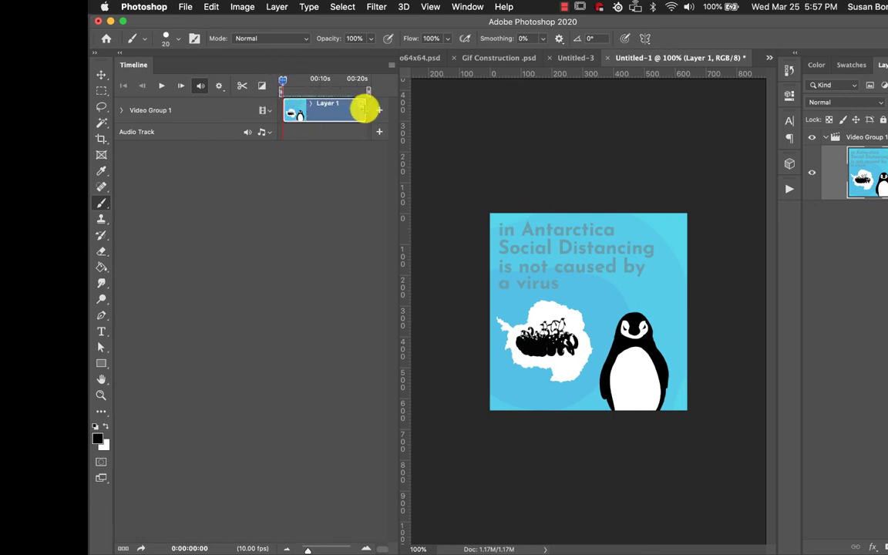
pyautogui.moveTo(362, 108); pyautogui.dragTo(334, 109)
pyautogui.moveTo(283, 81)
pyautogui.mouseDown()
pyautogui.moveTo(309, 73)
pyautogui.moveTo(274, 73)
pyautogui.mouseUp()
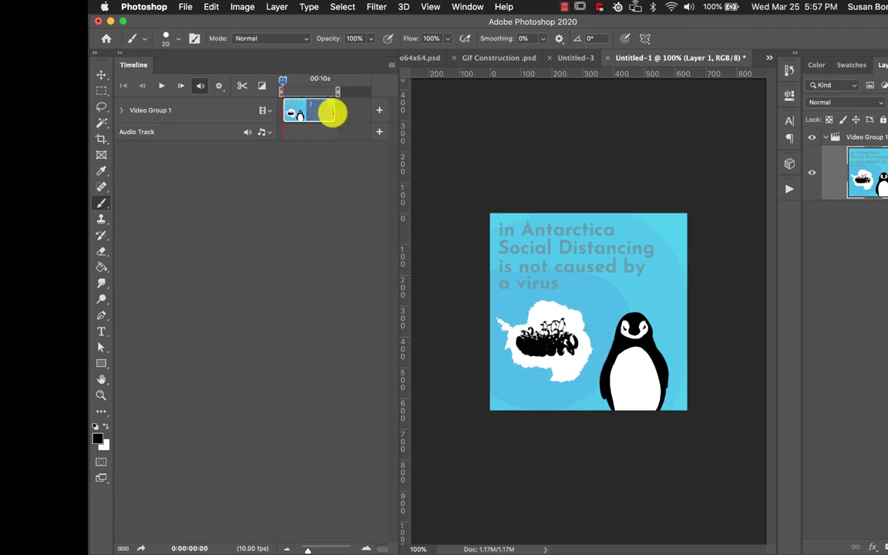
pyautogui.moveTo(332, 113); pyautogui.dragTo(318, 114)
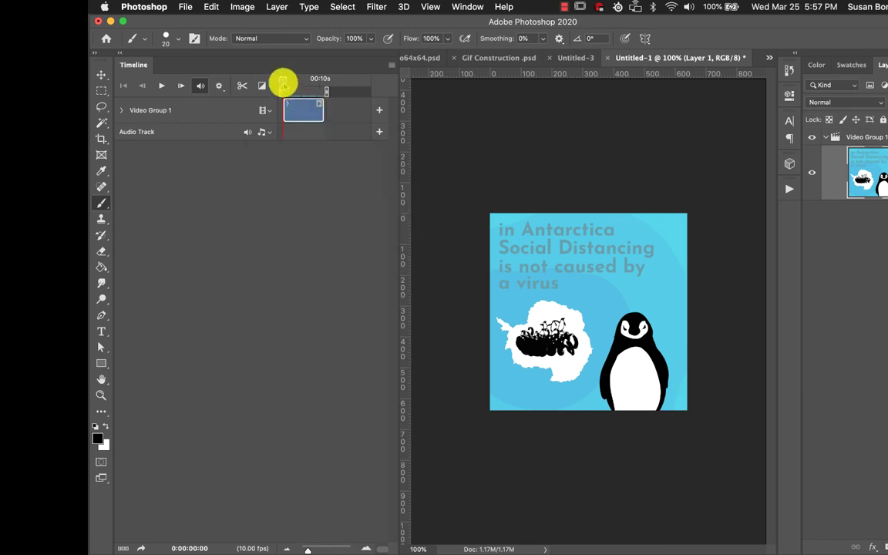
pyautogui.moveTo(283, 82)
pyautogui.mouseDown()
pyautogui.moveTo(337, 76)
pyautogui.moveTo(277, 83)
pyautogui.mouseUp()
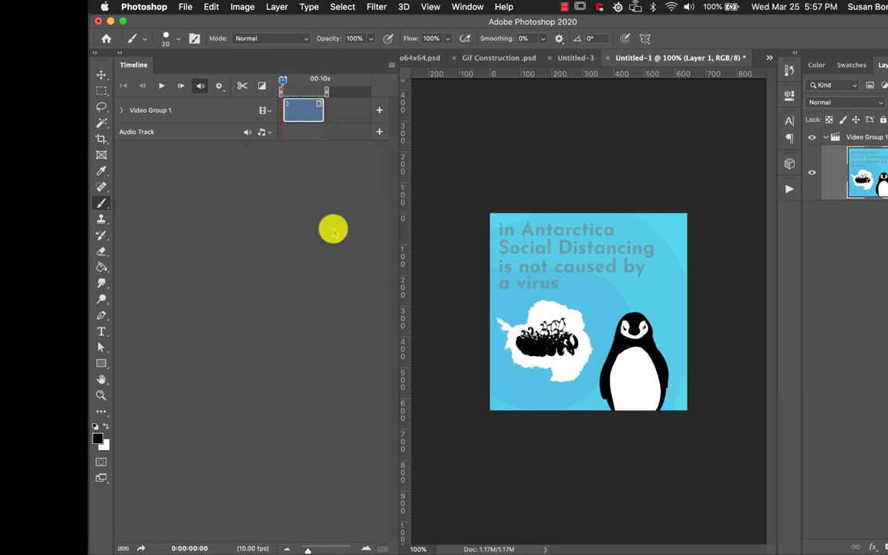
# Step: Open Save for Web and change the export format from JPEG to GIF
pyautogui.click(185, 7)
pyautogui.moveTo(239, 179)
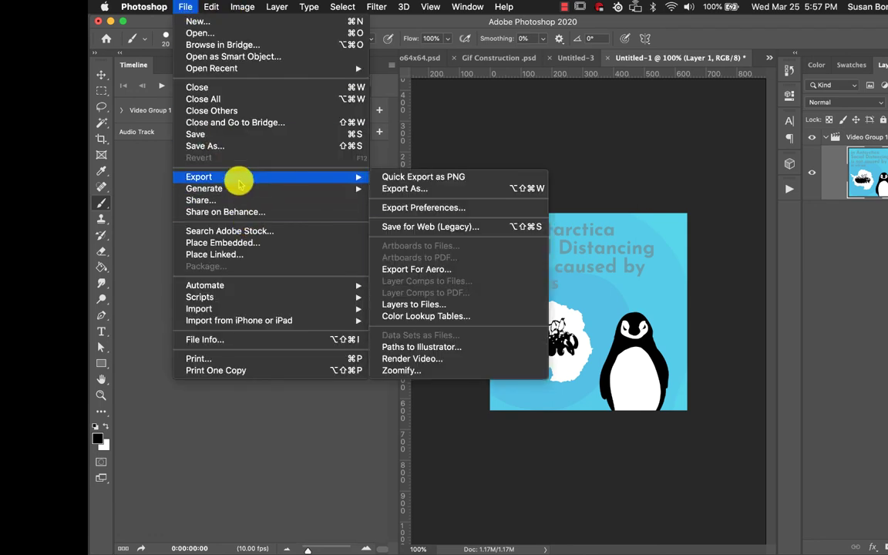
pyautogui.click(417, 227)
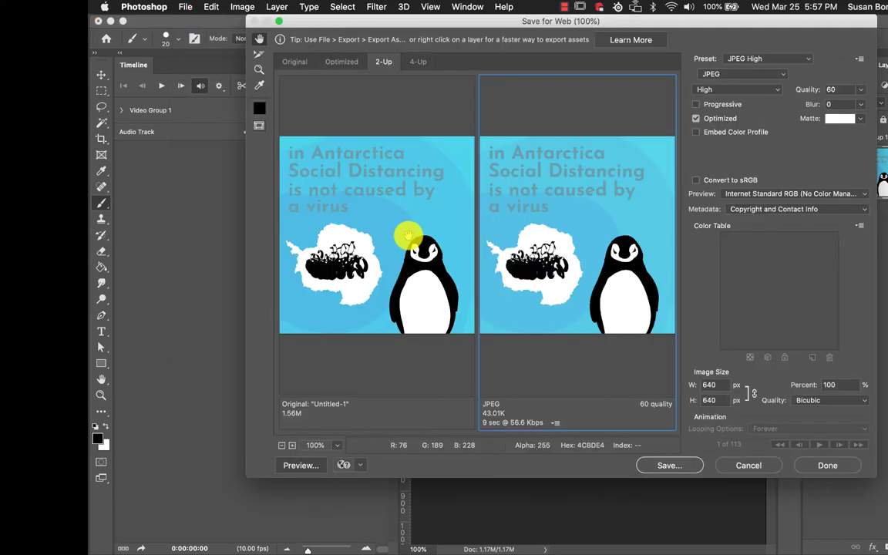
pyautogui.click(759, 74)
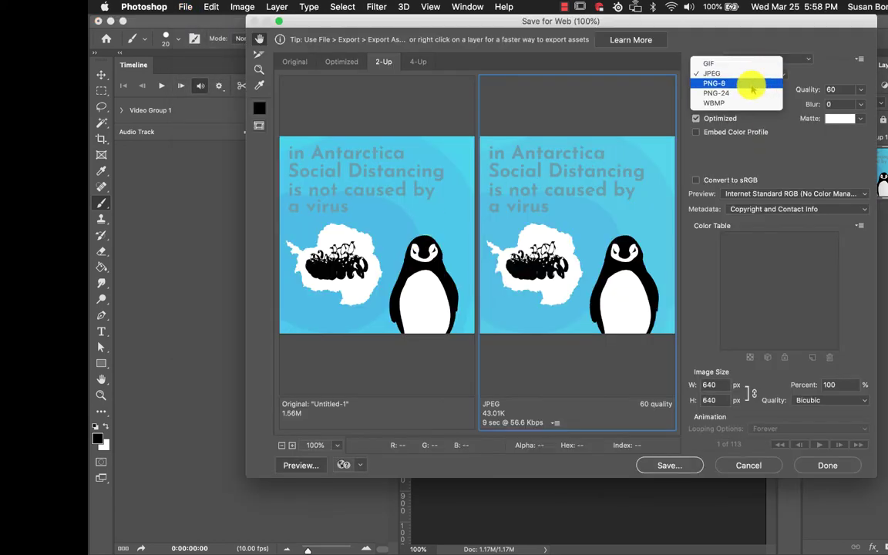
pyautogui.click(751, 73)
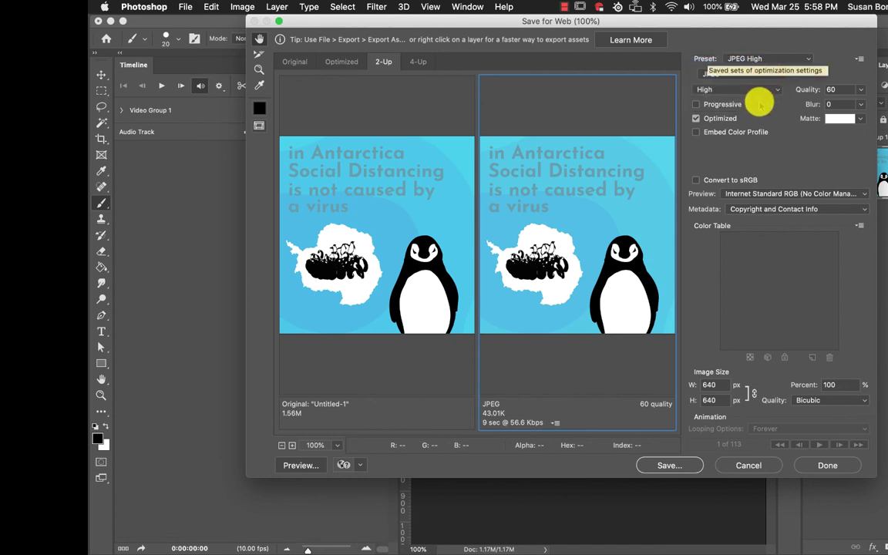
pyautogui.press('Up')
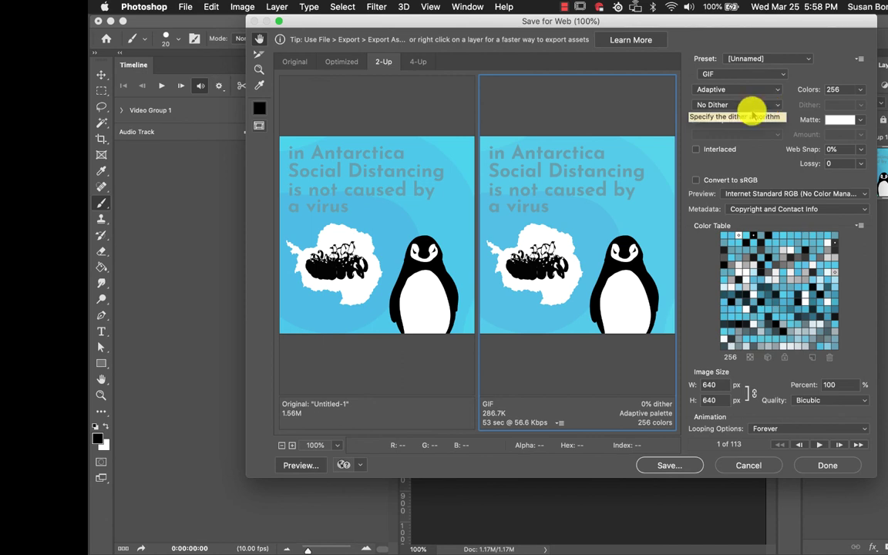
# Step: Set the GIF palette to 32 colours and play the animation preview
pyautogui.click(859, 89)
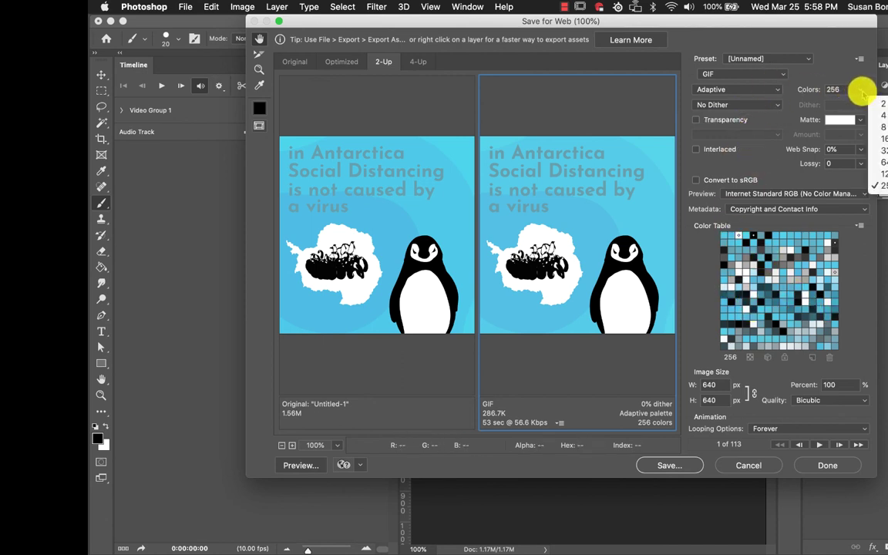
pyautogui.click(881, 150)
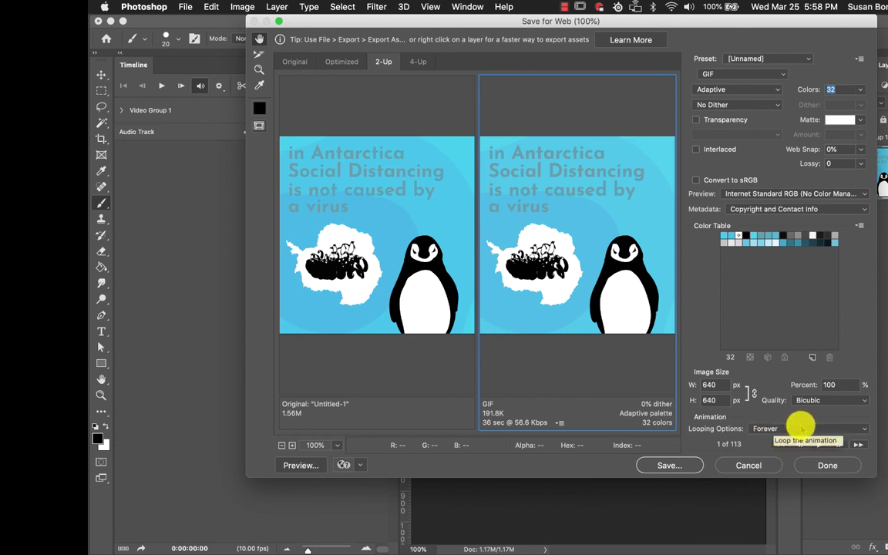
pyautogui.click(820, 444)
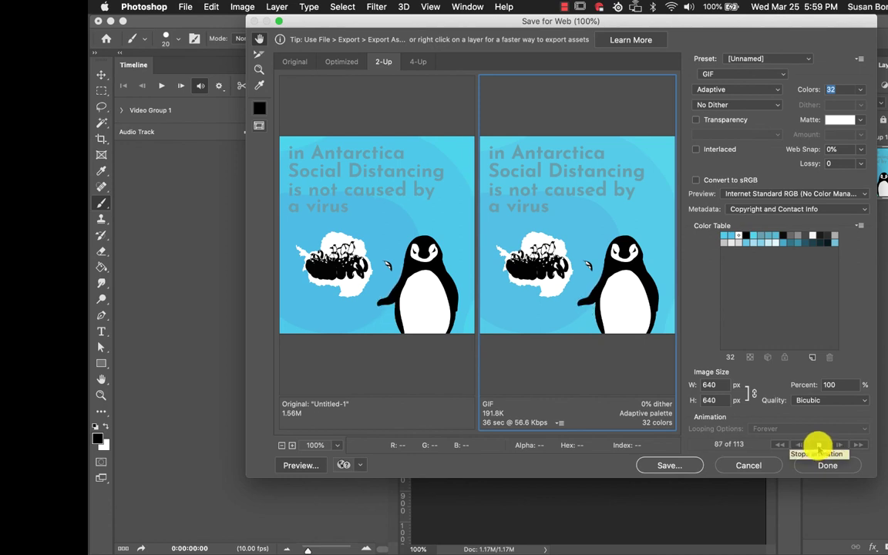
pyautogui.click(817, 444)
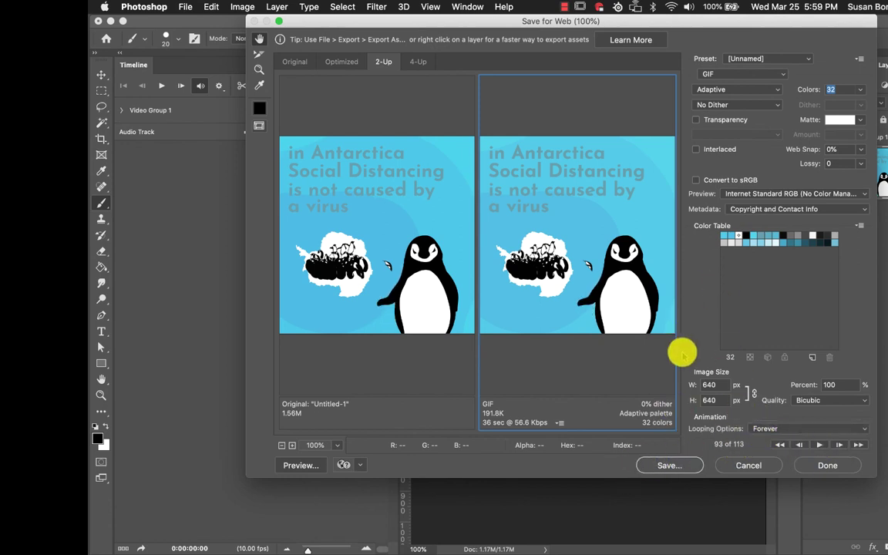
pyautogui.click(779, 89)
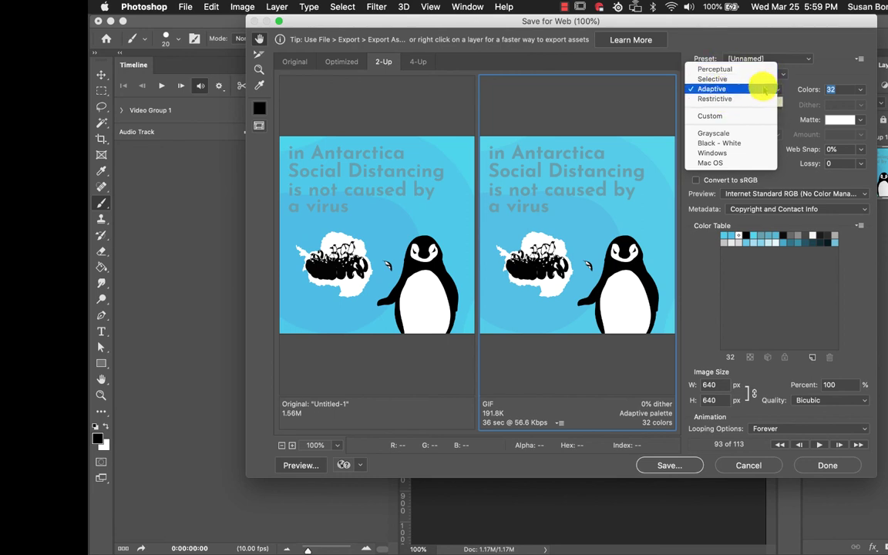
pyautogui.click(781, 45)
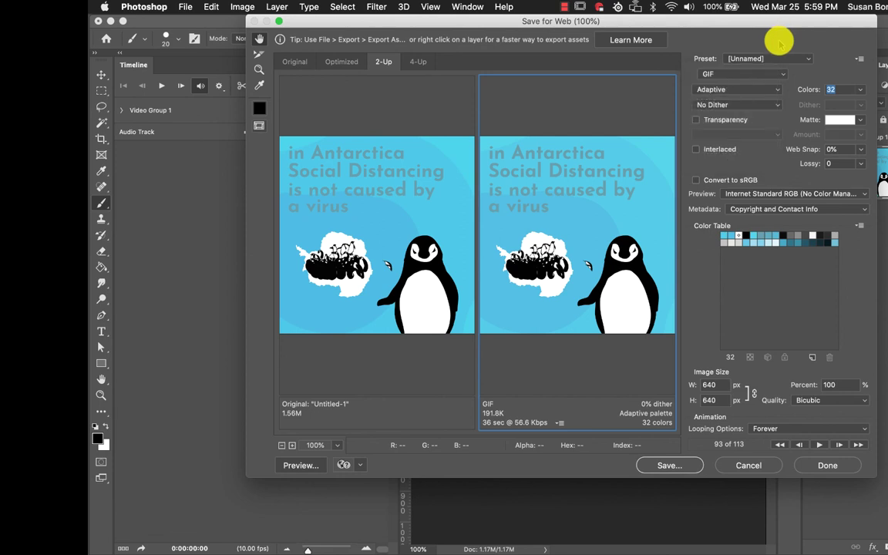
pyautogui.click(767, 90)
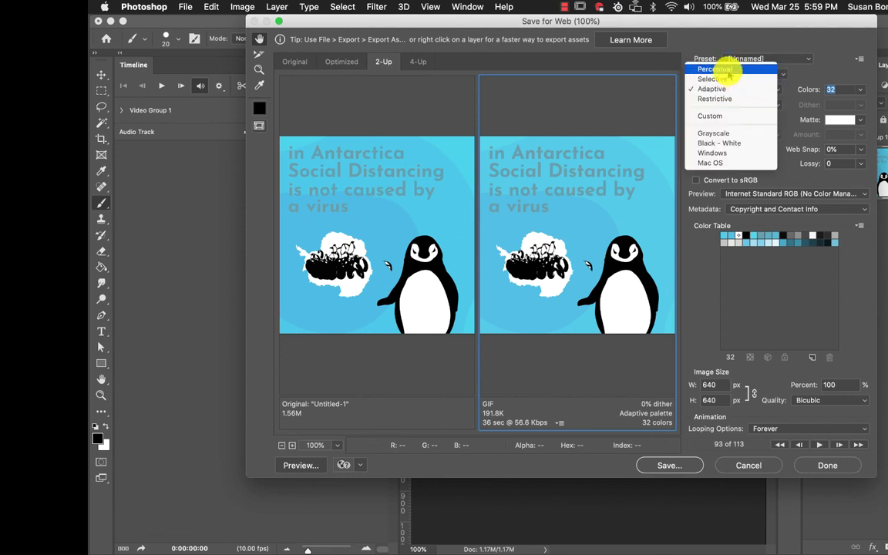
pyautogui.click(728, 69)
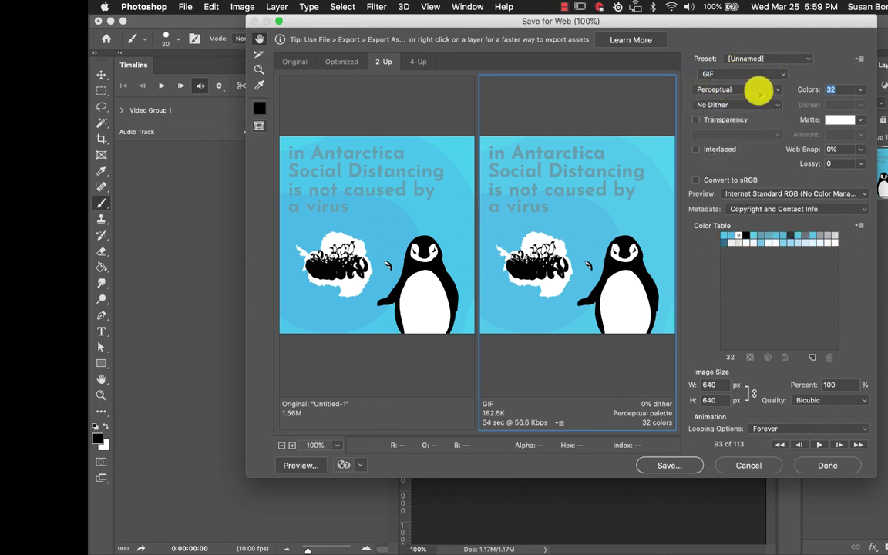
pyautogui.click(779, 90)
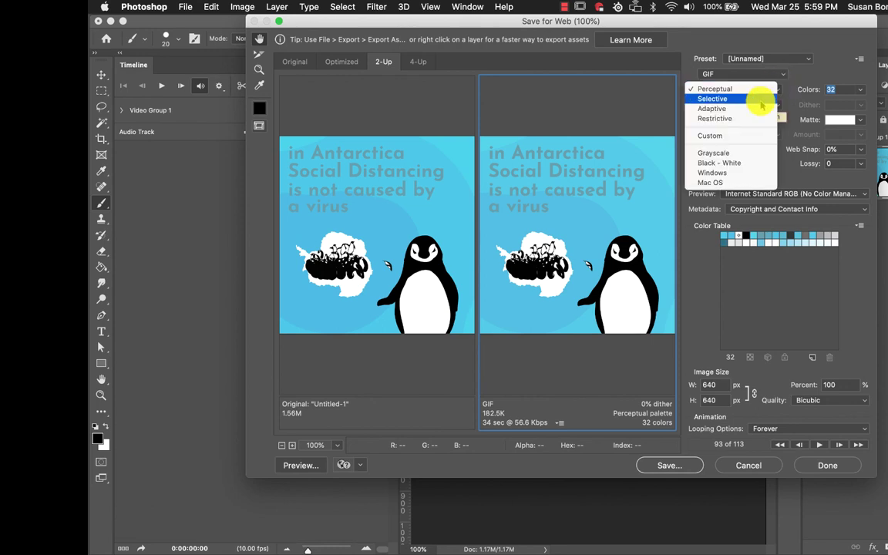
pyautogui.click(776, 90)
pyautogui.click(777, 90)
pyautogui.click(777, 99)
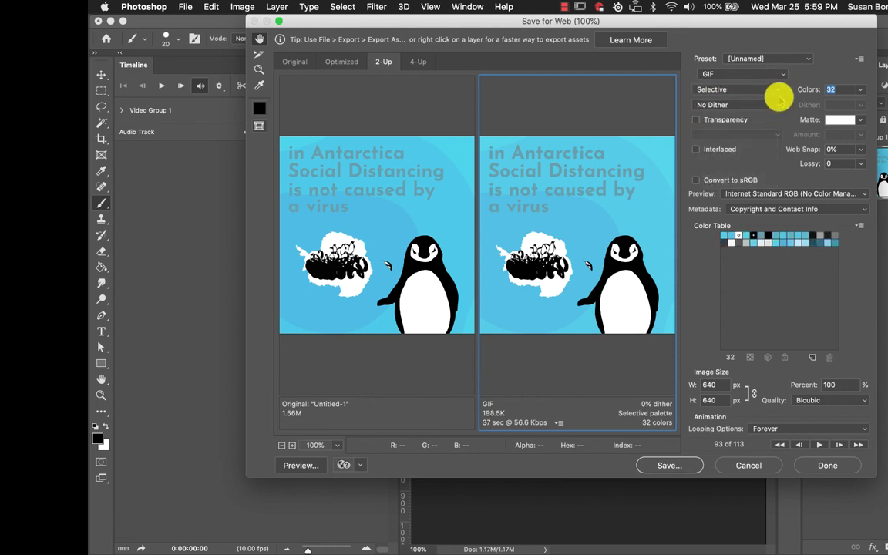
pyautogui.click(775, 91)
pyautogui.click(771, 99)
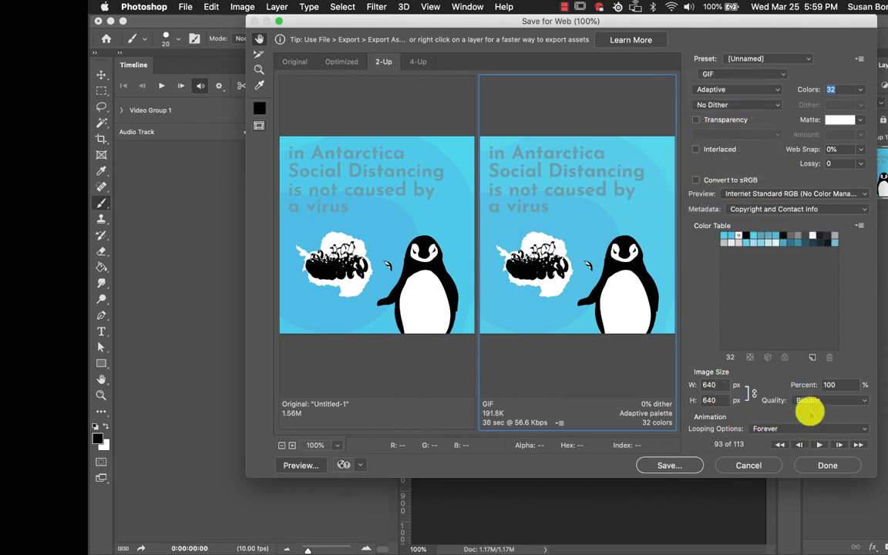
pyautogui.click(819, 445)
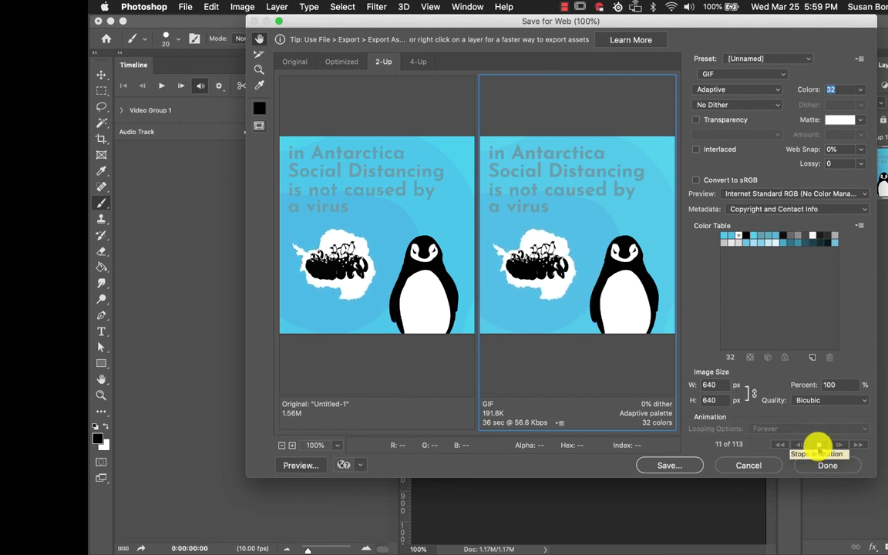
pyautogui.click(818, 444)
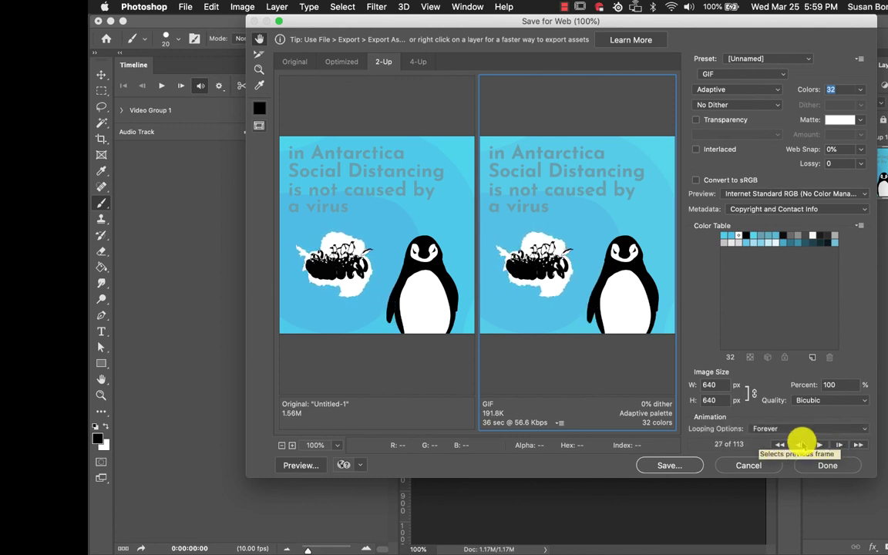
pyautogui.click(665, 466)
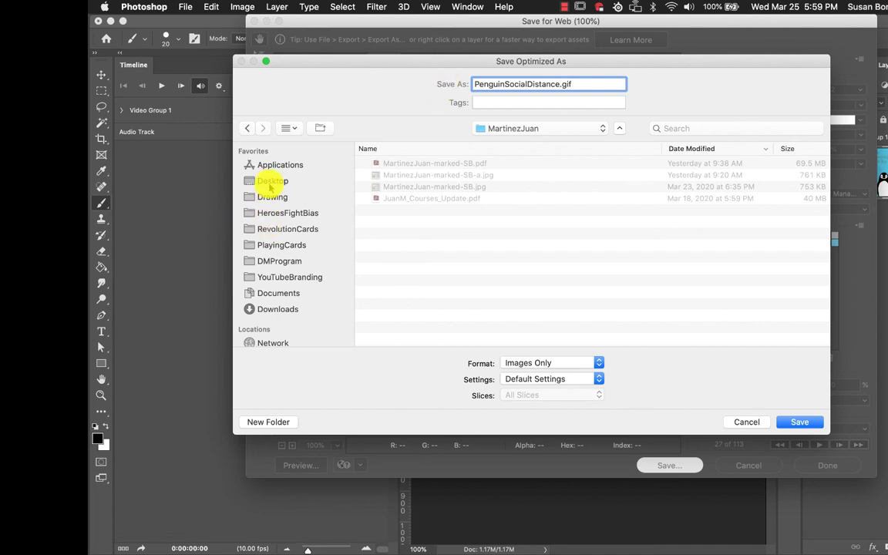
# Step: Save the GIF into Desktop > PenguinAEAnimatedGiffDemo under an edited file name
pyautogui.click(271, 183)
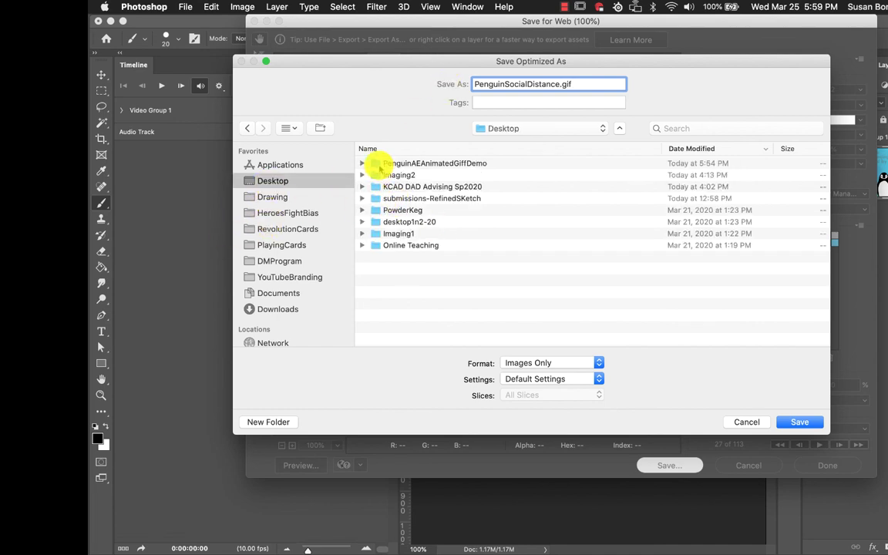
pyautogui.doubleClick(400, 164)
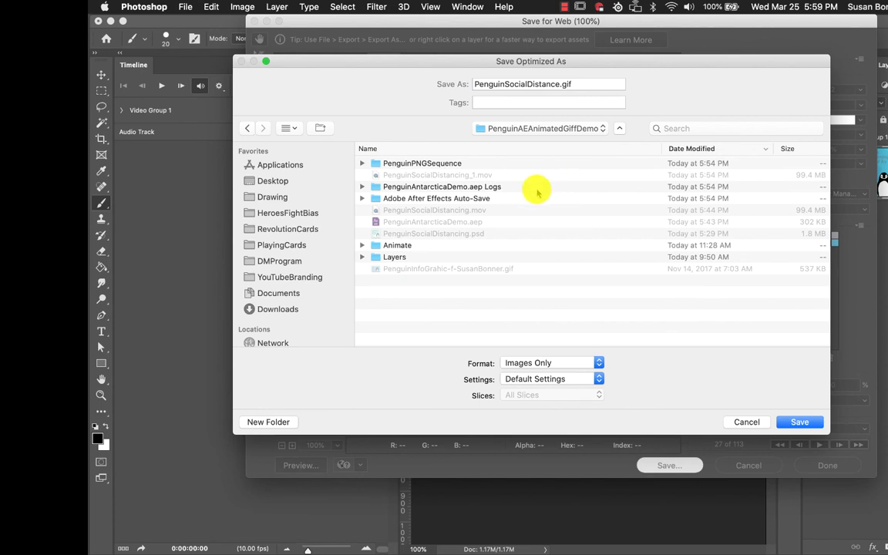
pyautogui.click(560, 85)
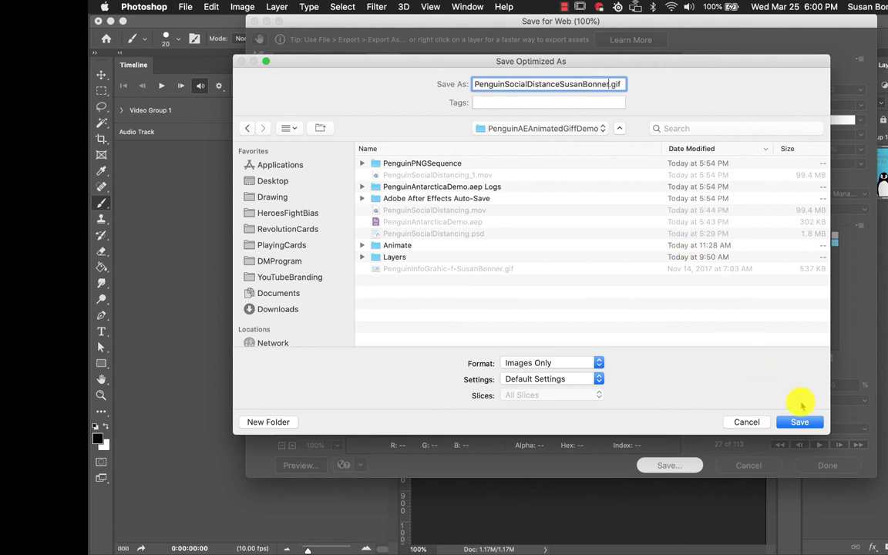
pyautogui.click(796, 422)
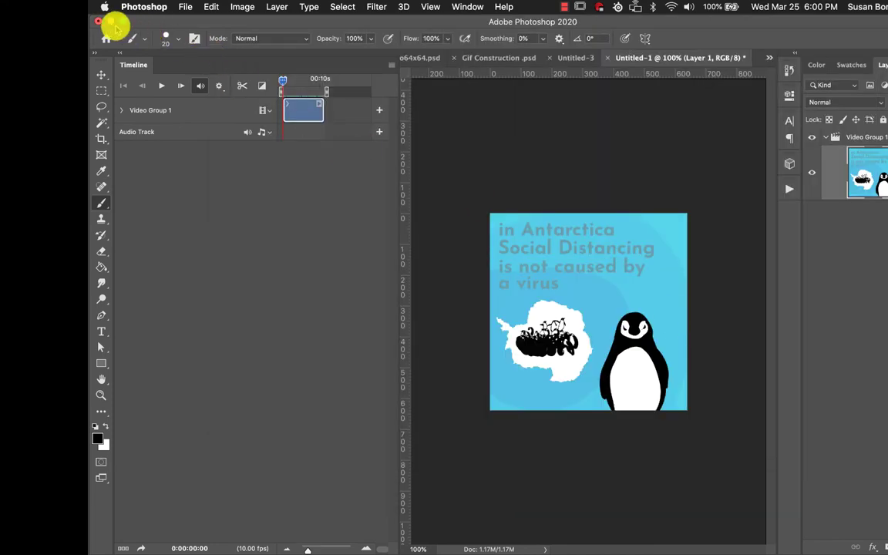
pyautogui.click(109, 22)
# Step: Collapse PenguinPNGSequence and drag the older infographic GIF into Chrome to view it
pyautogui.click(293, 173)
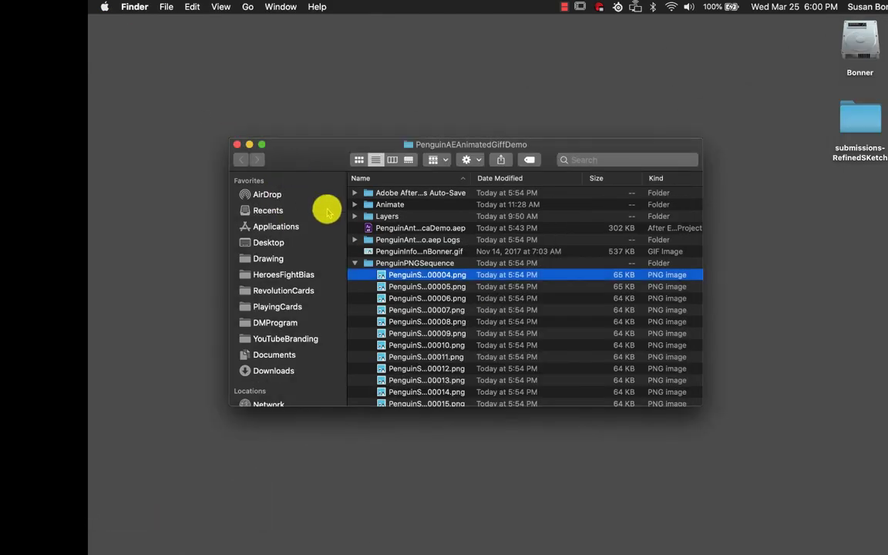
pyautogui.click(355, 263)
pyautogui.click(381, 252)
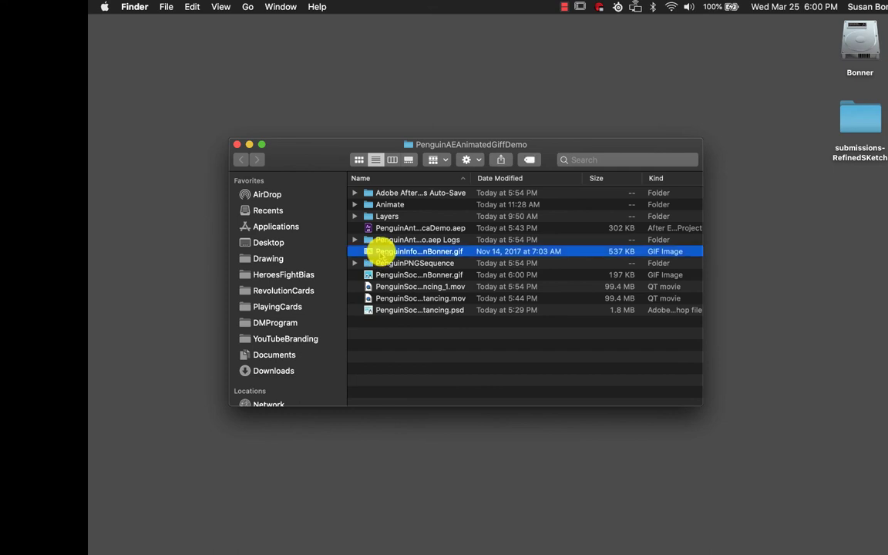
pyautogui.moveTo(372, 254); pyautogui.dragTo(108, 116)
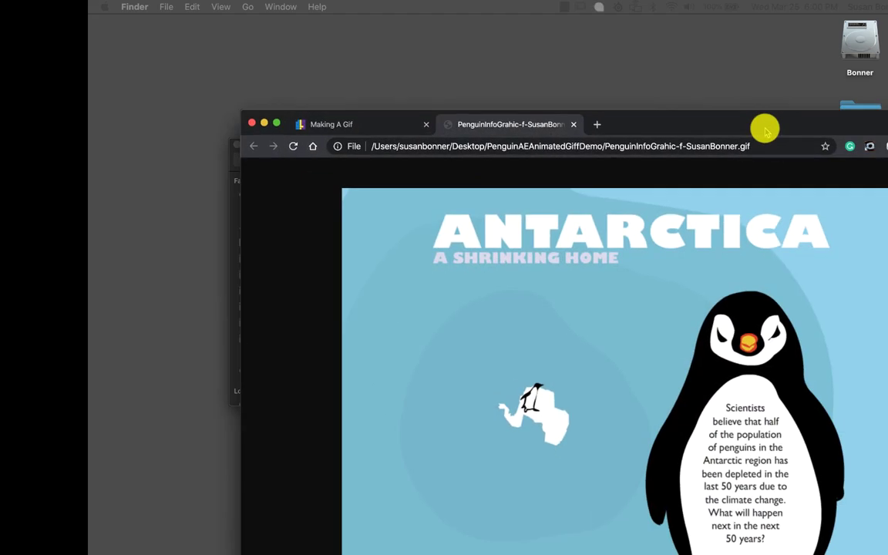
pyautogui.moveTo(766, 129); pyautogui.dragTo(685, 59)
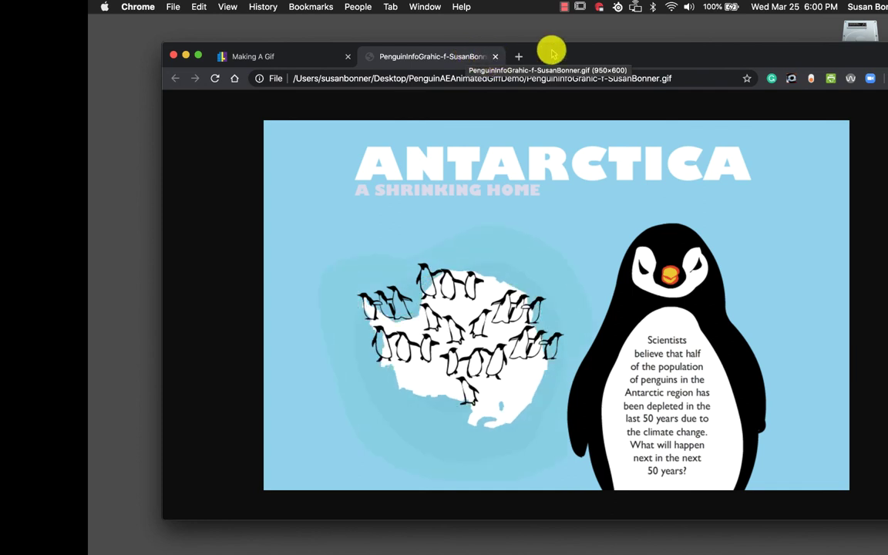
# Step: Shift the Chrome window left and down, then return to the PenguinAEAnimatedGiffDemo Finder folder
pyautogui.moveTo(553, 49); pyautogui.dragTo(534, 45)
pyautogui.moveTo(646, 56); pyautogui.dragTo(575, 55)
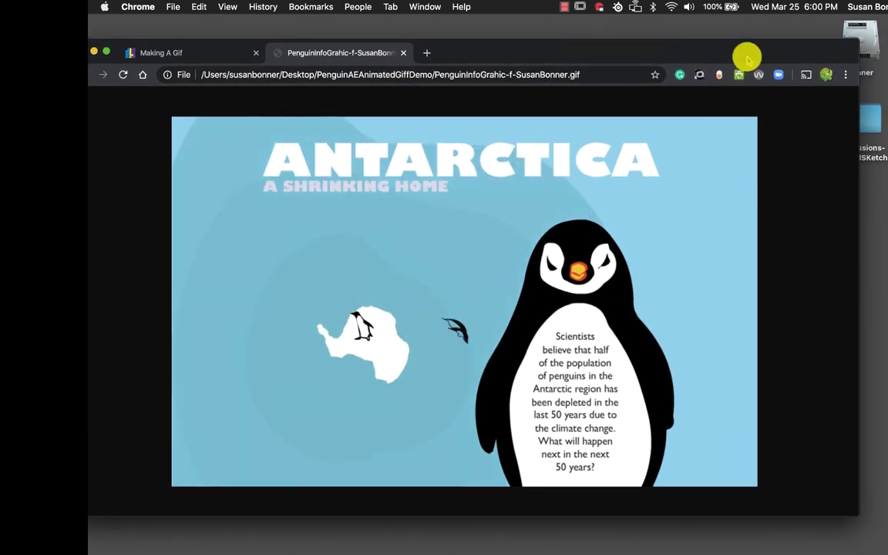
pyautogui.moveTo(747, 56); pyautogui.dragTo(714, 84)
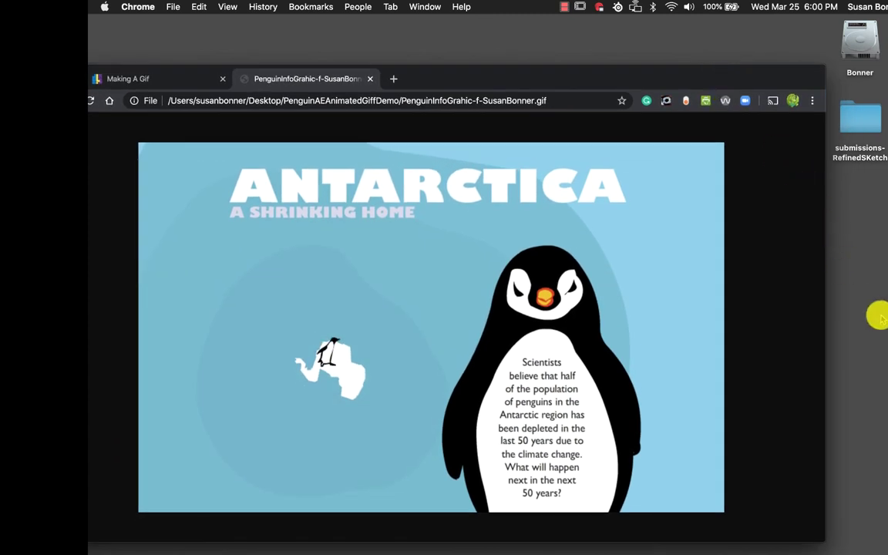
pyautogui.press('super+Tab')
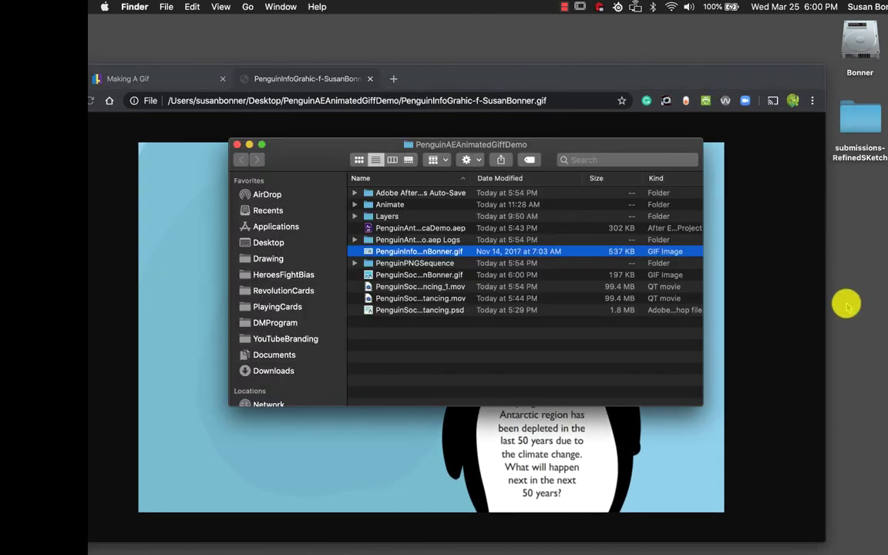
# Step: Open the new 197 KB social-distancing penguin GIF in Google Chrome using Open With
pyautogui.click(401, 275)
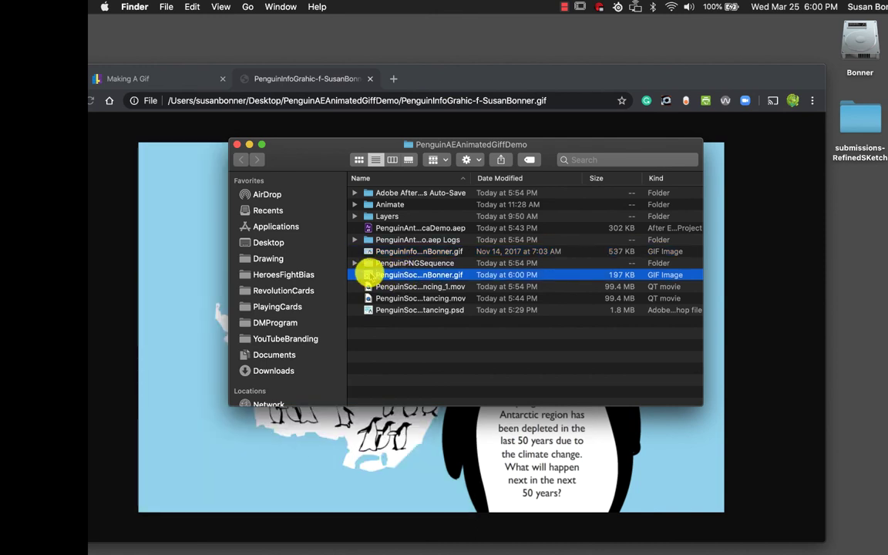
pyautogui.rightClick(366, 275)
pyautogui.moveTo(404, 283)
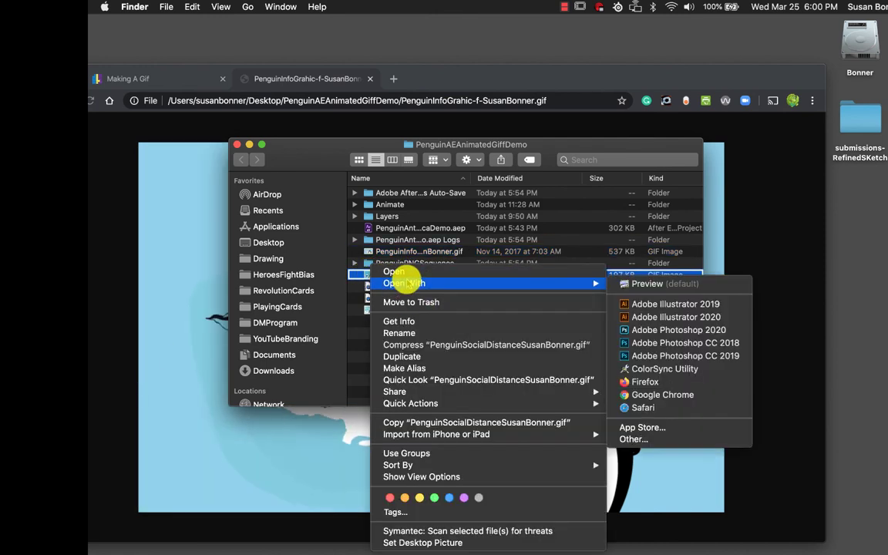
pyautogui.click(631, 393)
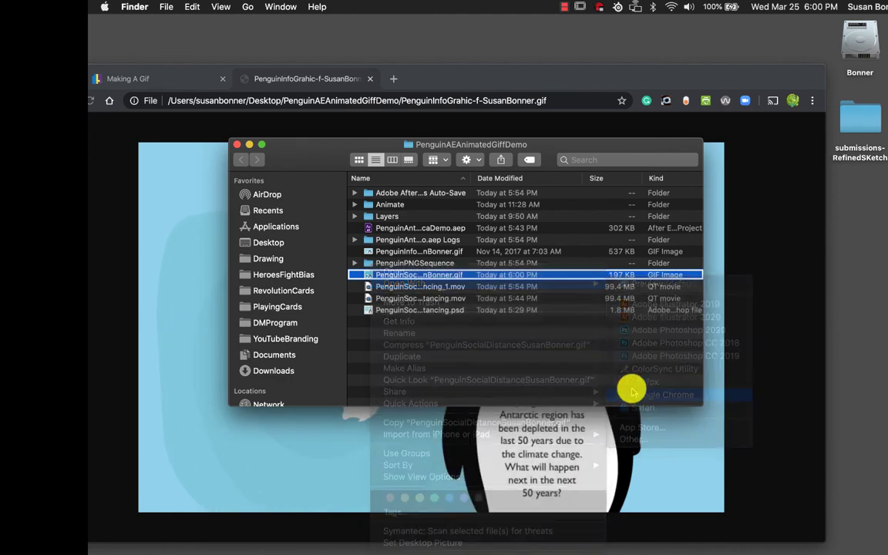